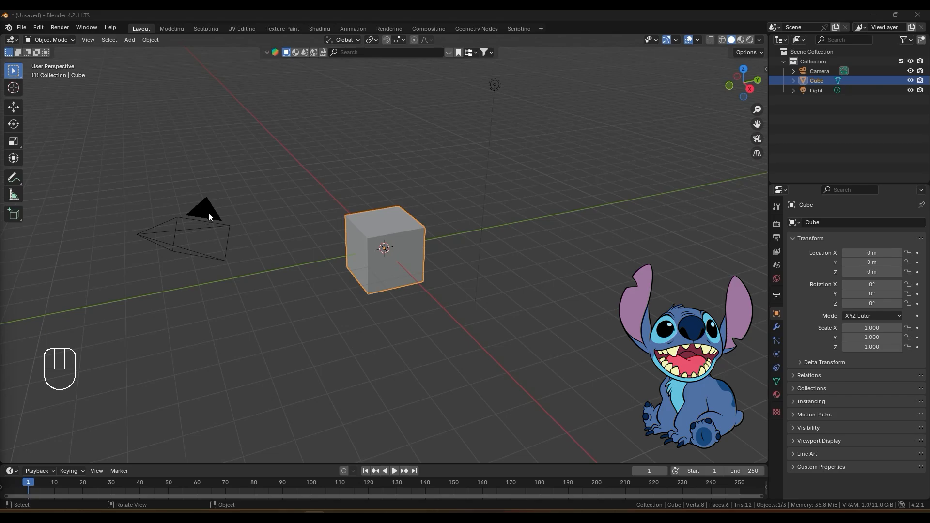
# Step: Hide the camera and the light in the viewport and delete the default cube
pyautogui.click(910, 71)
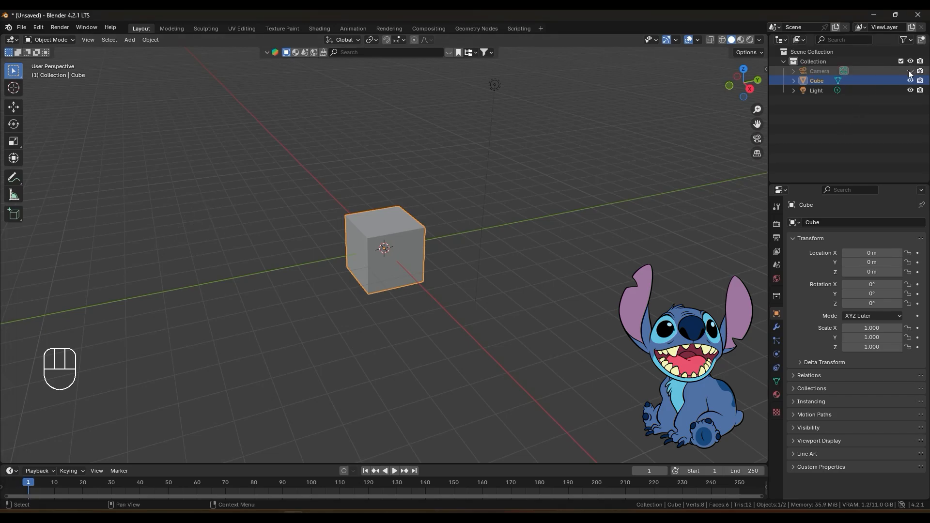
pyautogui.click(911, 90)
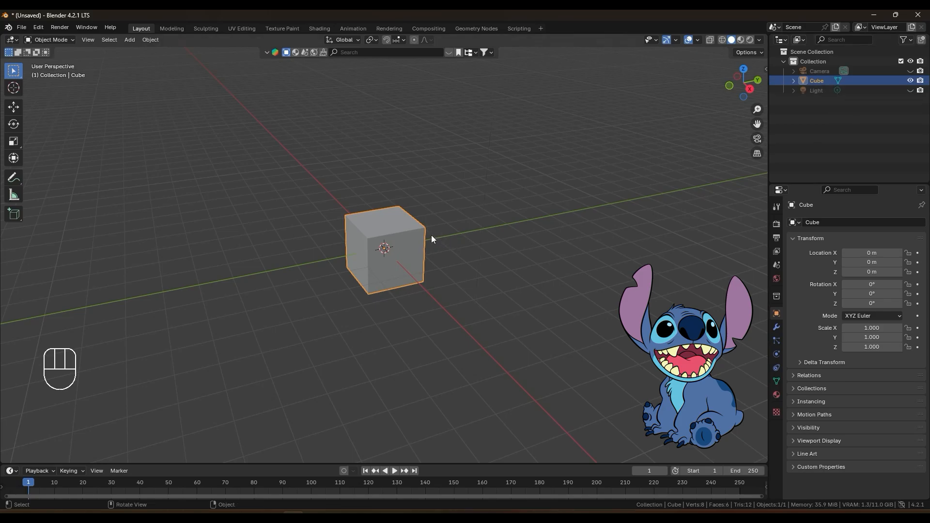
pyautogui.moveTo(412, 236); pyautogui.dragTo(449, 224, button='middle')
pyautogui.scroll(3, 418, 225)
pyautogui.scroll(-1, 419, 225)
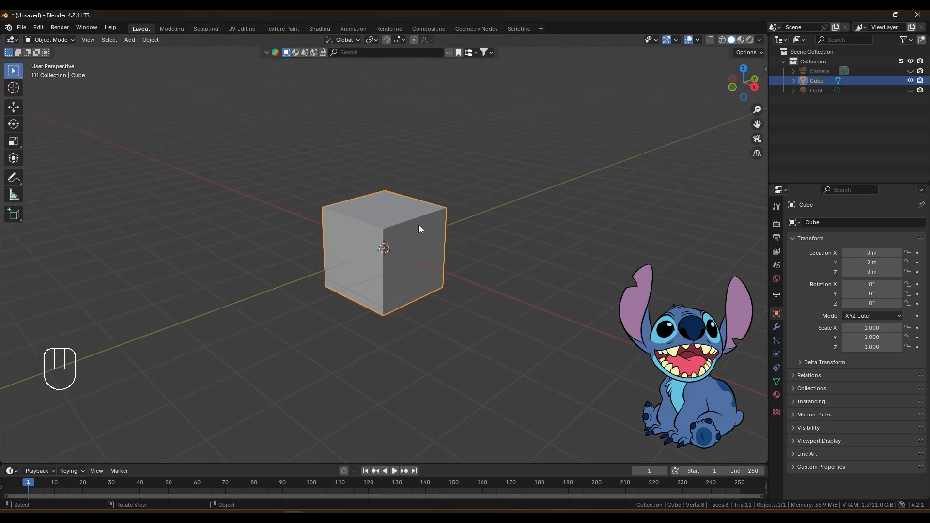
pyautogui.keyDown('shift'); pyautogui.moveTo(443, 179); pyautogui.dragTo(446, 199, button='middle'); pyautogui.keyUp('shift')
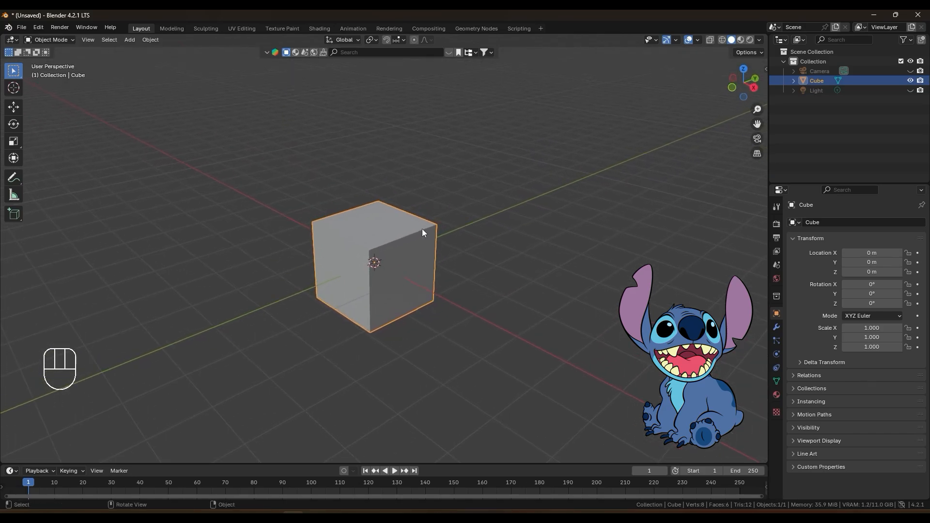
pyautogui.press('n')
pyautogui.moveTo(425, 232); pyautogui.dragTo(391, 242, button='middle')
pyautogui.click(412, 237)
pyautogui.press('x')
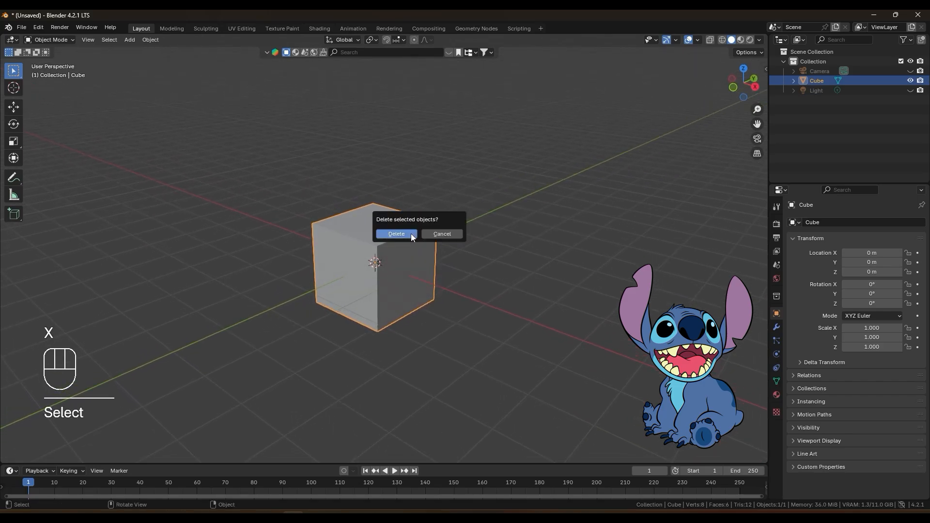
pyautogui.click(411, 235)
# Step: Add a UV sphere mesh at the scene origin for the head
pyautogui.hotkey('shift', 'a')
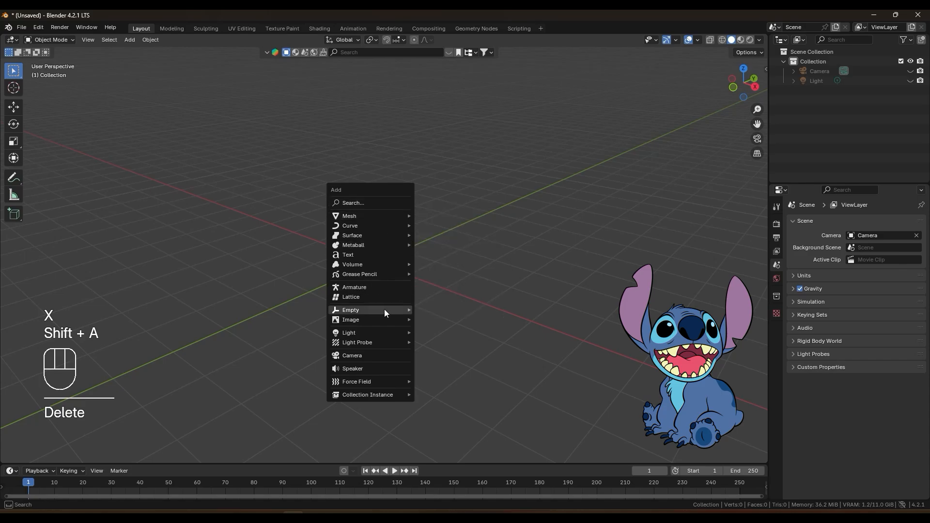
pyautogui.moveTo(388, 217)
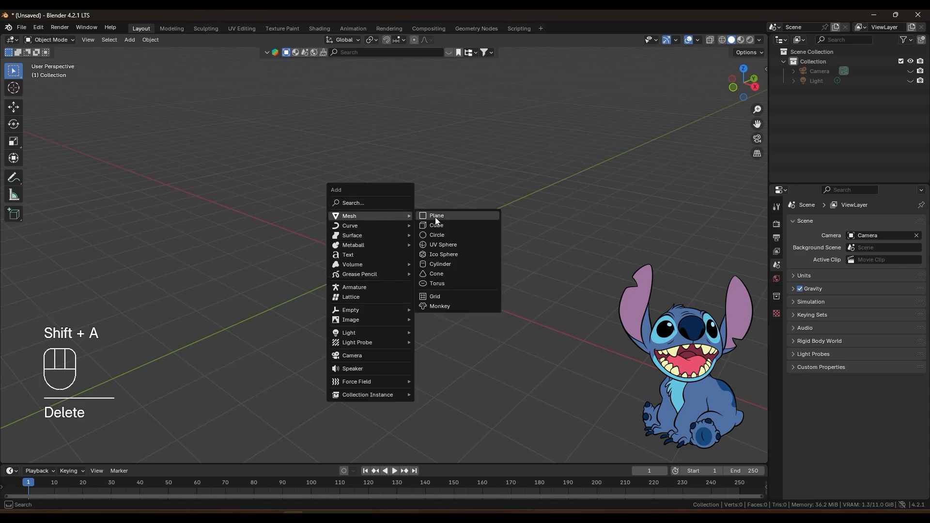
pyautogui.click(446, 244)
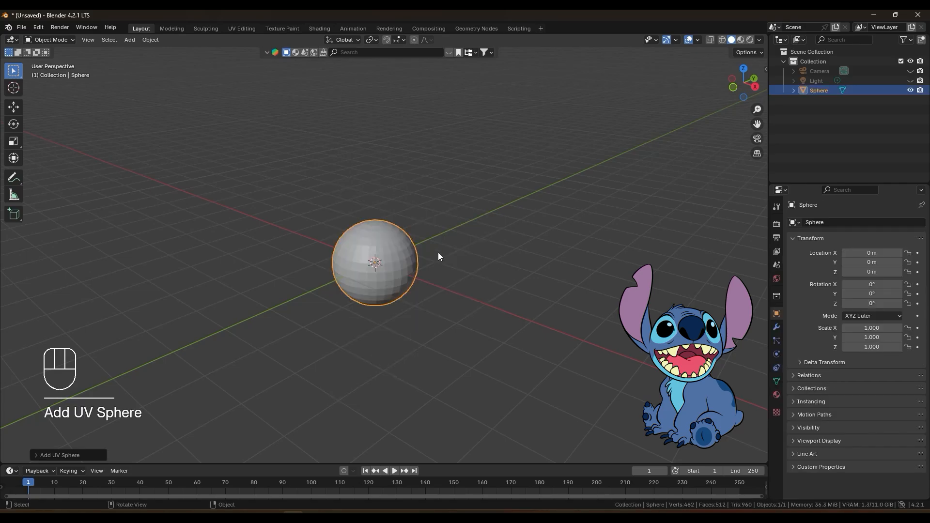
# Step: In the right side view, enlarge the sphere to a scale of about 1.16 and raise it along Z to about 2.99 m
pyautogui.click(755, 87)
pyautogui.scroll(-1, 449, 256)
pyautogui.keyDown('shift'); pyautogui.moveTo(468, 229); pyautogui.dragTo(461, 295, button='middle'); pyautogui.keyUp('shift')
pyautogui.press('g')
pyautogui.press('z')
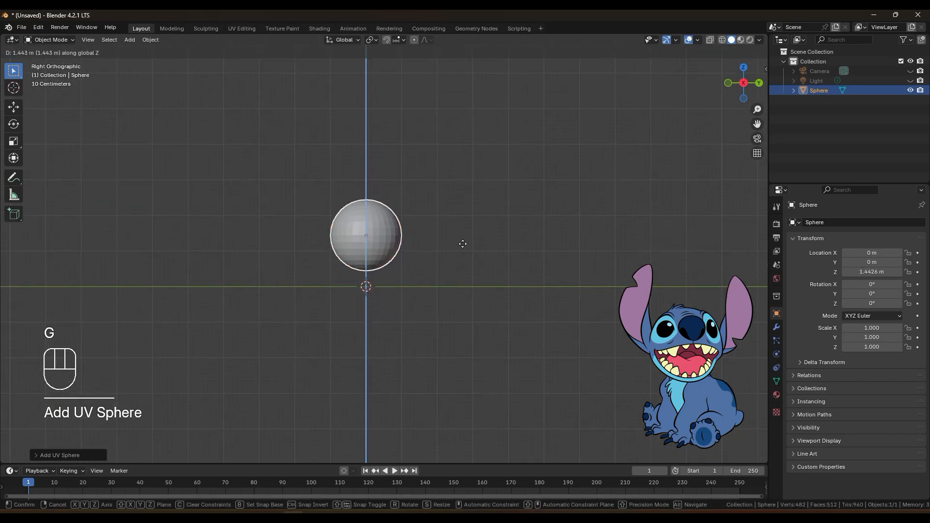
pyautogui.click(474, 205)
pyautogui.press('s')
pyautogui.click(493, 198)
pyautogui.press('g')
pyautogui.press('z')
pyautogui.click(495, 185)
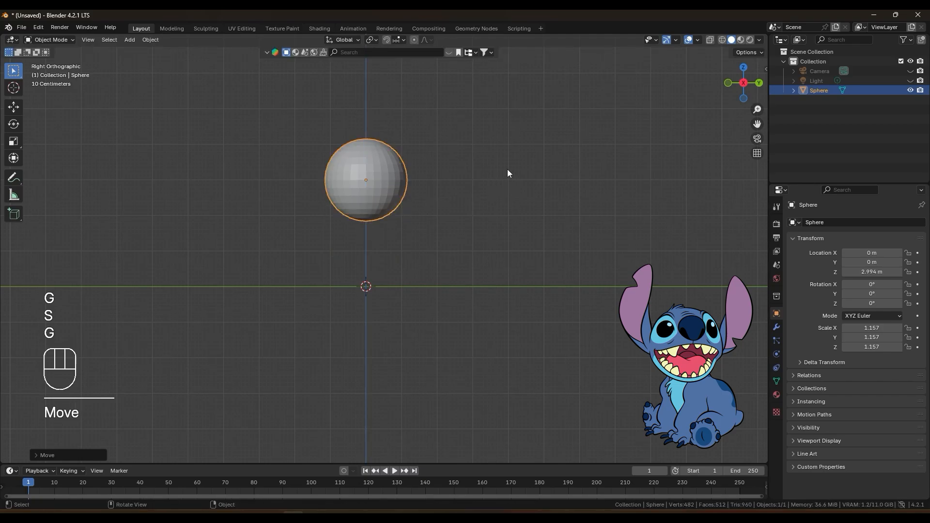
# Step: Flatten the whole head sphere slightly along Z in Edit Mode and return to Object Mode
pyautogui.click(53, 40)
pyautogui.click(51, 62)
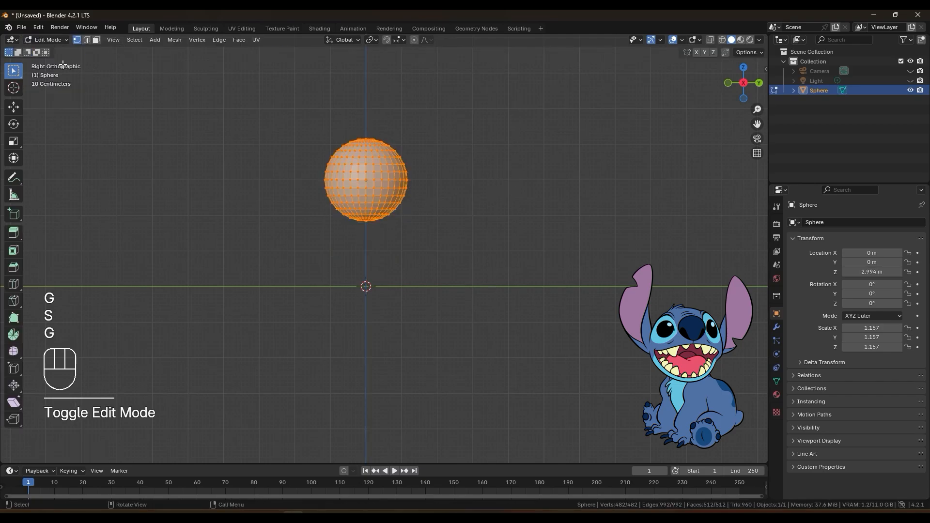
pyautogui.press('a')
pyautogui.press('s')
pyautogui.press('z')
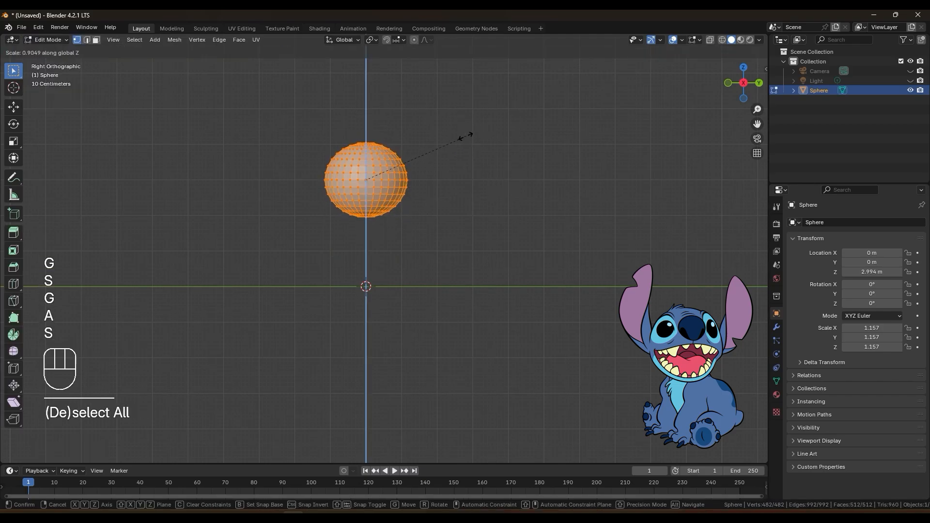
pyautogui.click(461, 138)
pyautogui.click(50, 40)
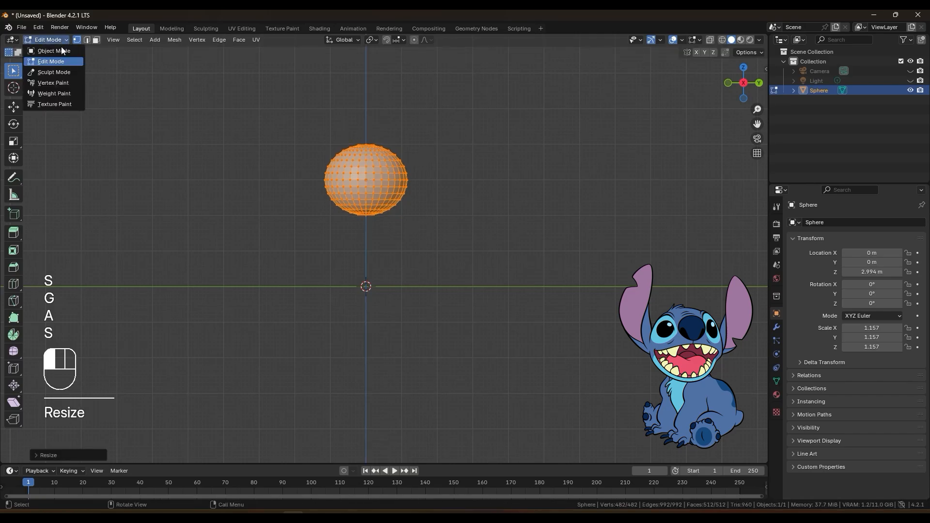
pyautogui.click(51, 50)
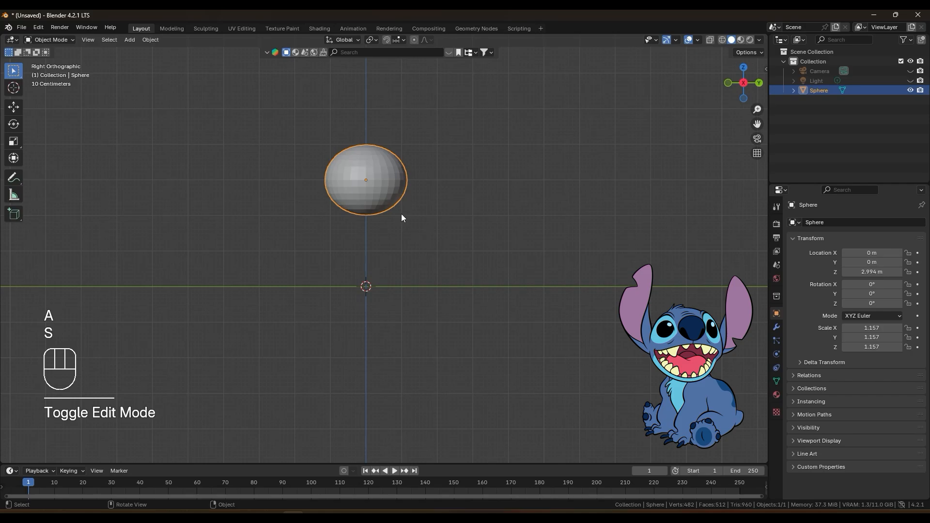
# Step: Add a second UV sphere at the origin below the head for the upper body
pyautogui.keyDown('shift'); pyautogui.moveTo(408, 203); pyautogui.dragTo(408, 208, button='middle'); pyautogui.keyUp('shift')
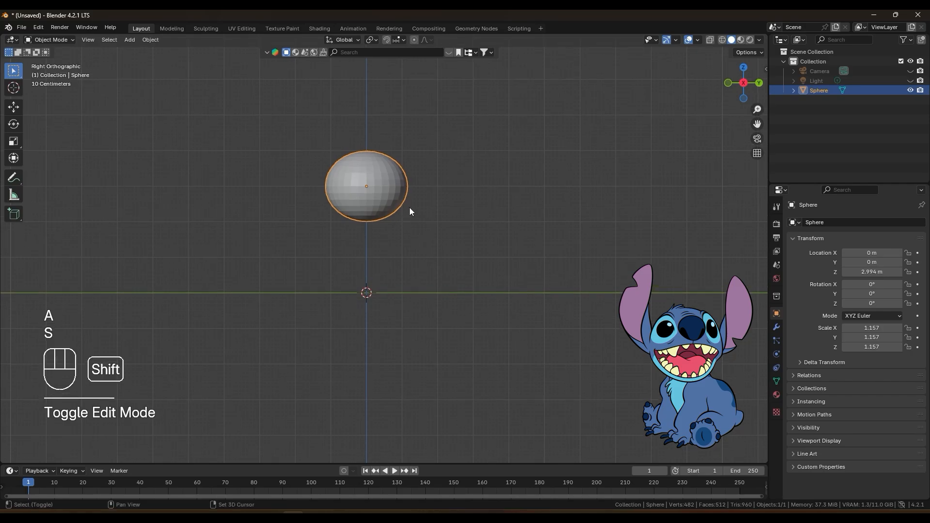
pyautogui.hotkey('shift', 'a')
pyautogui.moveTo(414, 202)
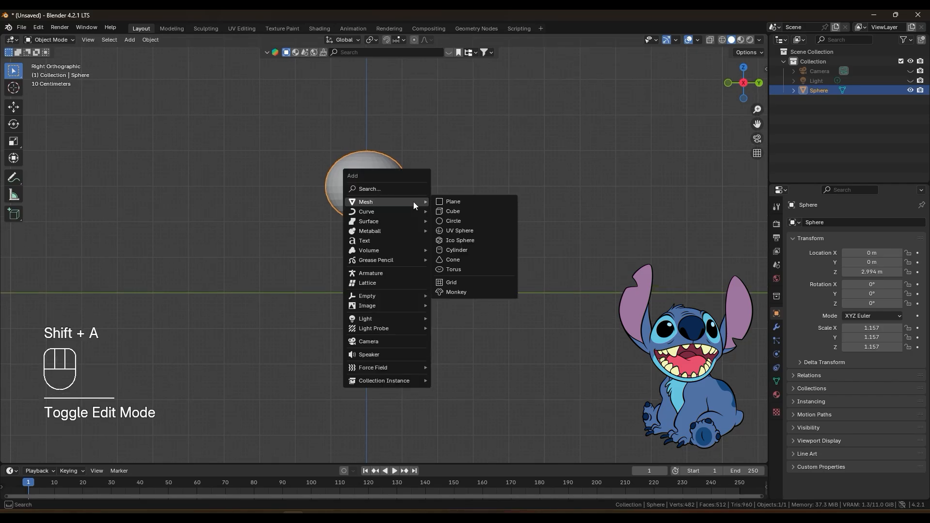
pyautogui.click(460, 231)
# Step: Shrink the second sphere to a scale of about 0.73 and raise it to about 1.49 m on Z, just under the head
pyautogui.press('g')
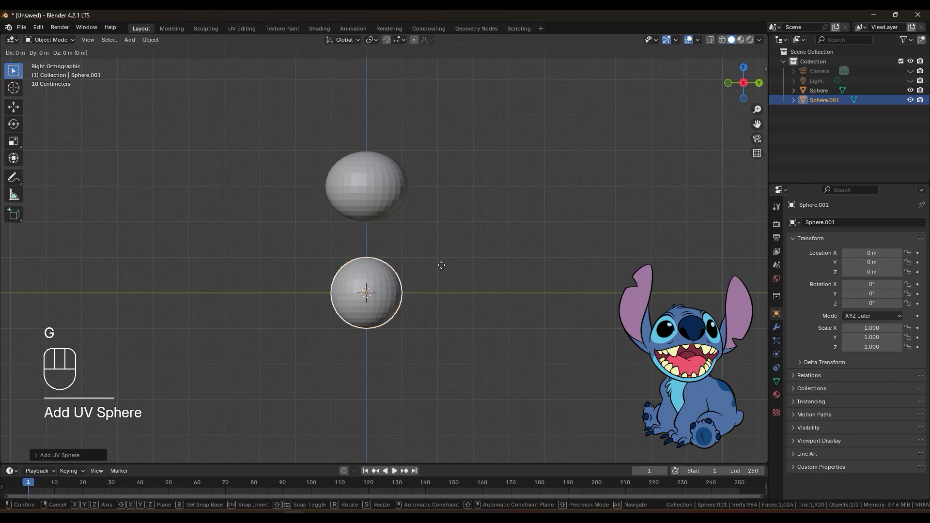
pyautogui.click(443, 217)
pyautogui.press('s')
pyautogui.click(441, 228)
pyautogui.moveTo(440, 228); pyautogui.dragTo(413, 236, button='middle')
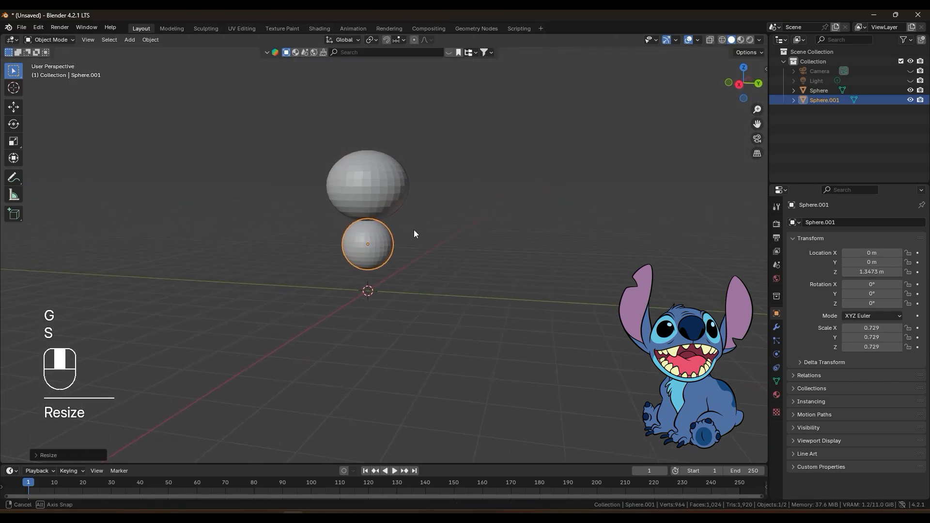
pyautogui.press('g')
pyautogui.press('z')
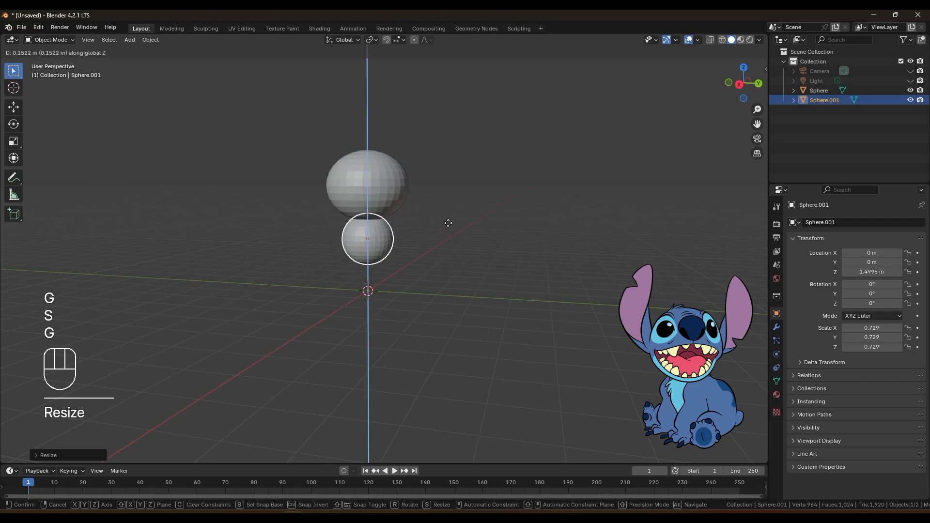
pyautogui.click(449, 228)
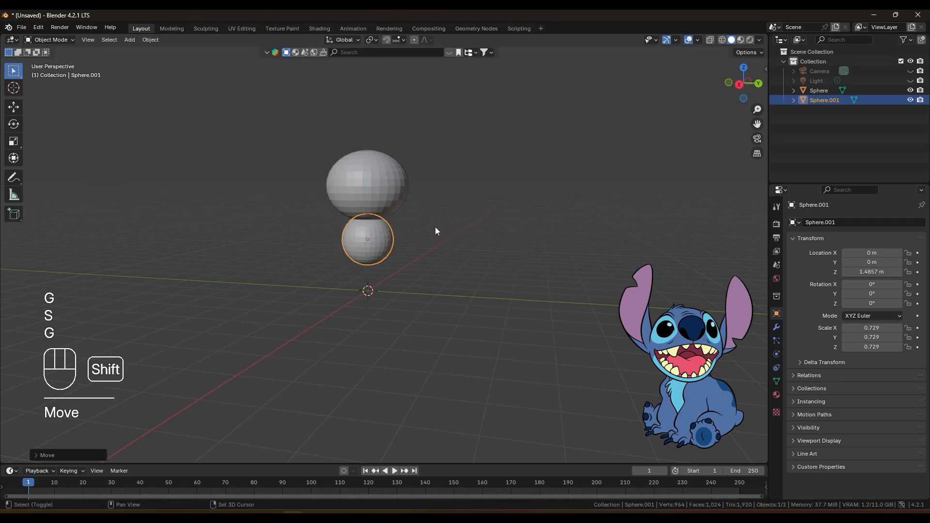
# Step: Duplicate the upper-body sphere, lower the copy to about 0.33 m on Z and enlarge it to a scale of about 0.92
pyautogui.hotkey('shift', 'd')
pyautogui.rightClick(435, 227)
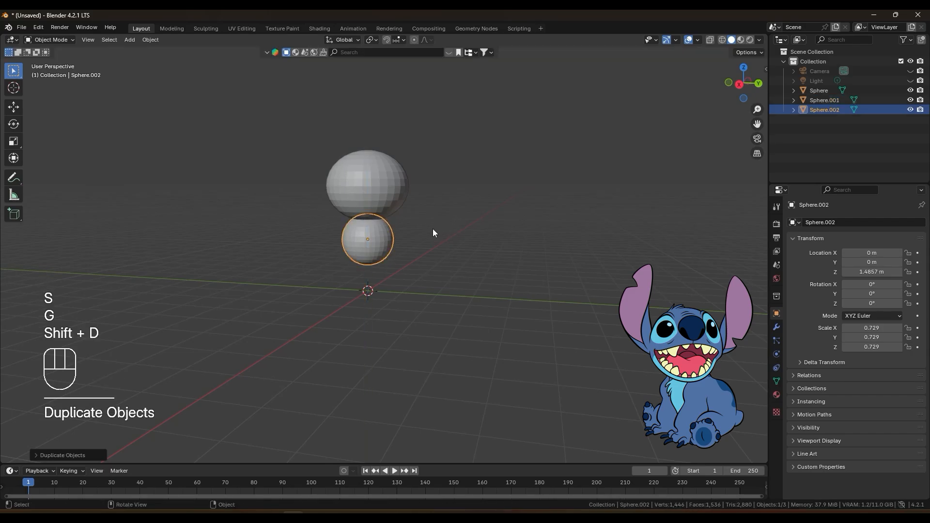
pyautogui.press('g')
pyautogui.press('z')
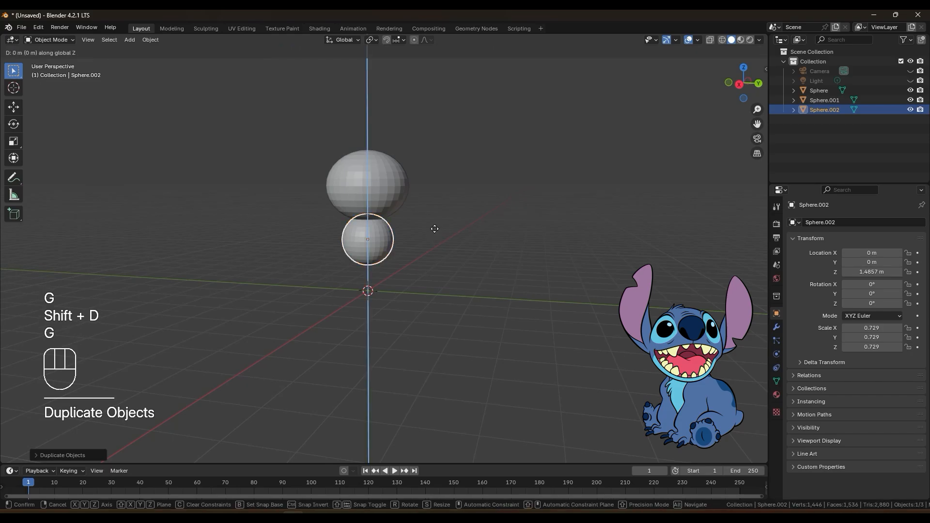
pyautogui.click(446, 268)
pyautogui.press('s')
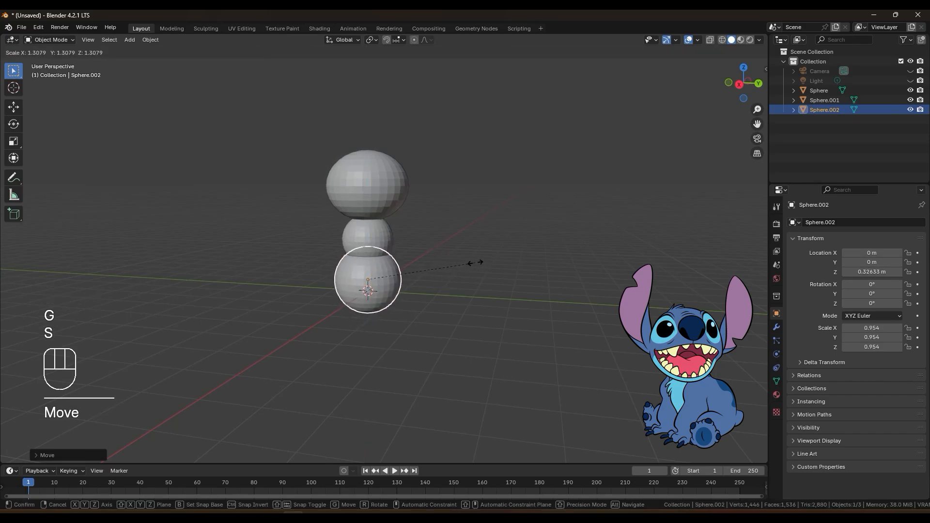
pyautogui.click(472, 262)
# Step: Select both body spheres and shift them together along X by about -0.25 m, behind the head
pyautogui.keyDown('shift'); pyautogui.moveTo(472, 263); pyautogui.dragTo(411, 257, button='middle'); pyautogui.keyUp('shift')
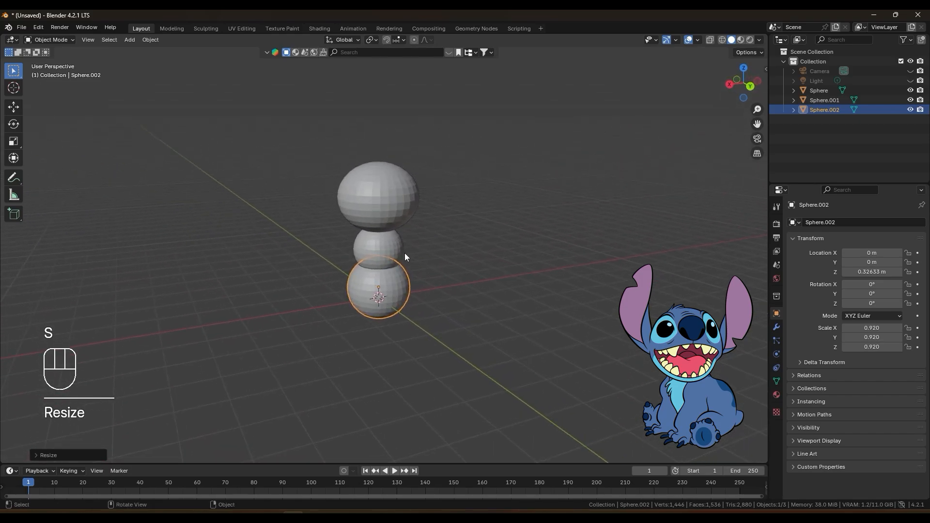
pyautogui.click(390, 248)
pyautogui.keyDown('shift'); pyautogui.click(392, 295); pyautogui.keyUp('shift')
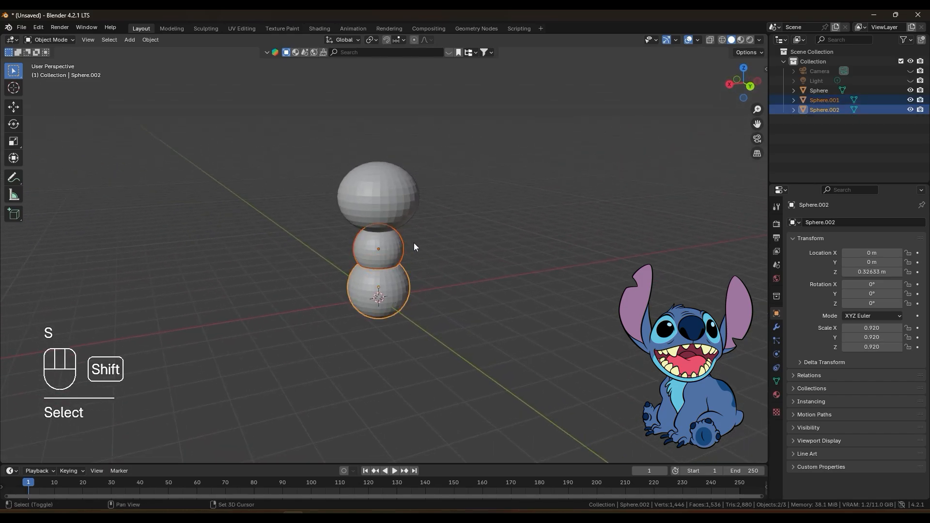
pyautogui.press('g')
pyautogui.press('y')
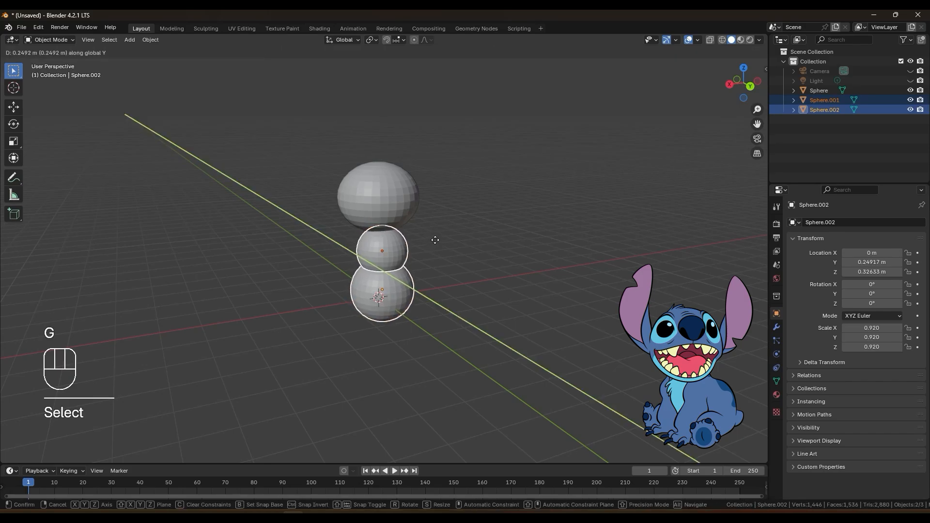
pyautogui.press('x')
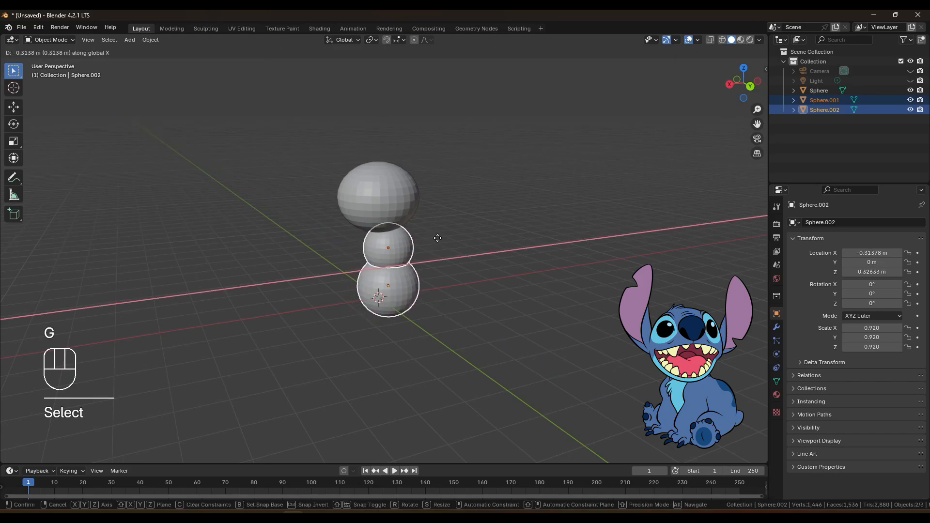
pyautogui.click(436, 243)
# Step: Move the lowest sphere along X to about -0.86 m and raise it along Z to about 0.57 m
pyautogui.click(393, 298)
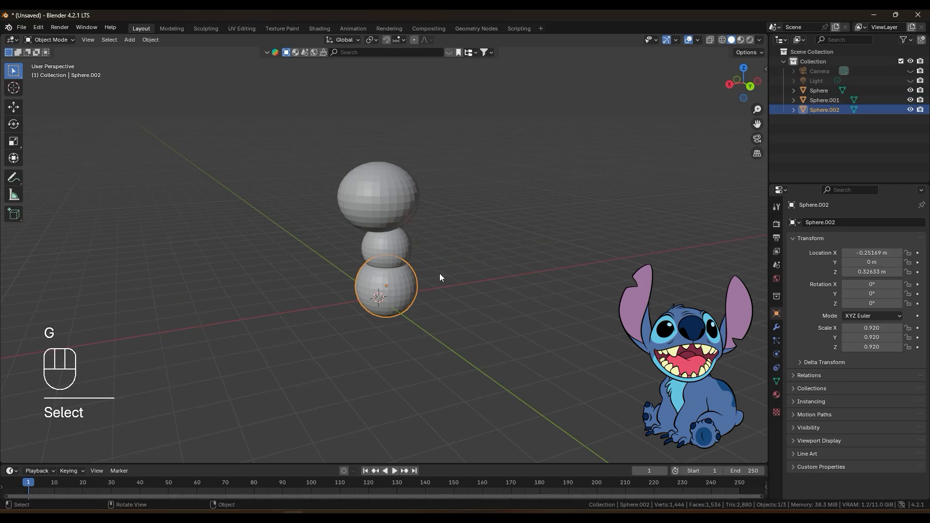
pyautogui.press('g')
pyautogui.press('x')
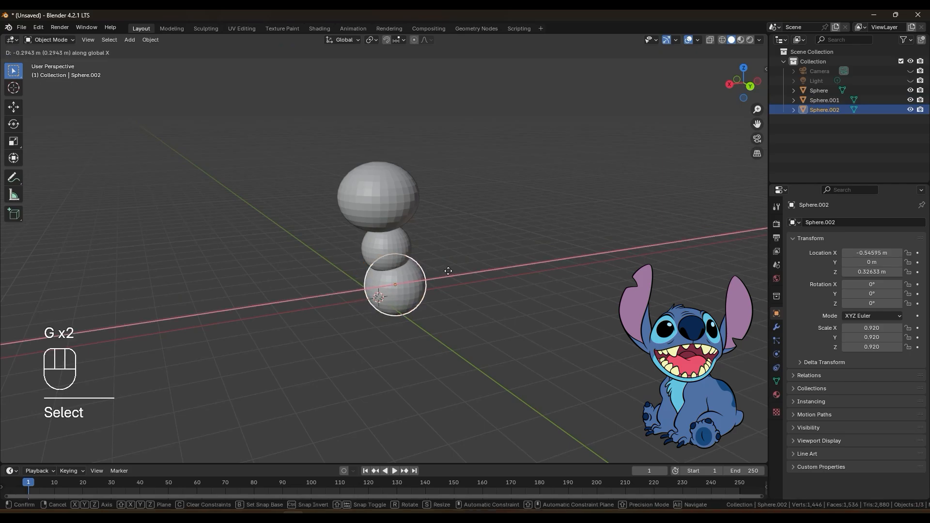
pyautogui.click(457, 265)
pyautogui.press('g')
pyautogui.press('z')
pyautogui.click(461, 252)
# Step: Enlarge the lowest body sphere to a scale of about 1.15
pyautogui.press('s')
pyautogui.click(474, 250)
pyautogui.moveTo(473, 251); pyautogui.dragTo(423, 248, button='middle')
pyautogui.moveTo(440, 310)
pyautogui.mouseDown(button='middle')
pyautogui.moveTo(465, 306)
pyautogui.moveTo(450, 317)
pyautogui.moveTo(443, 310)
pyautogui.mouseUp(button='middle')
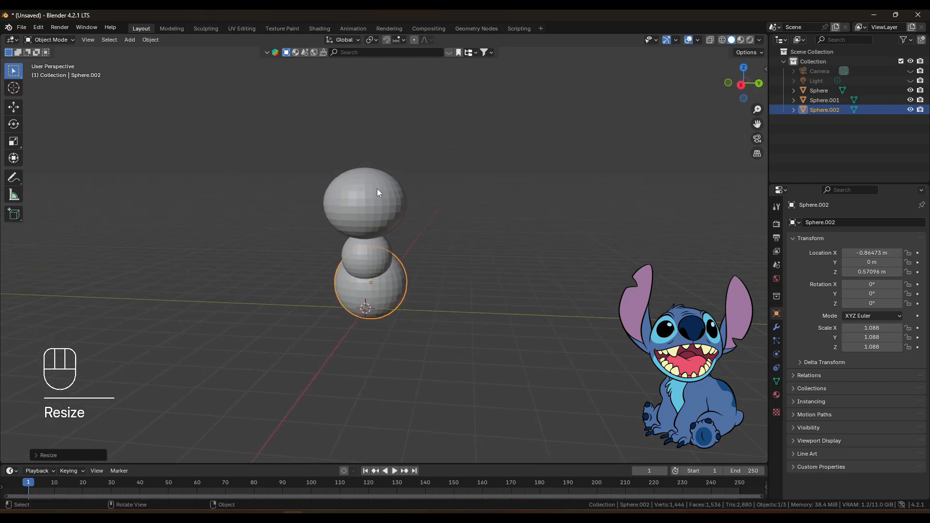
pyautogui.moveTo(436, 261); pyautogui.dragTo(364, 253, button='middle')
pyautogui.press('s')
pyautogui.click(410, 281)
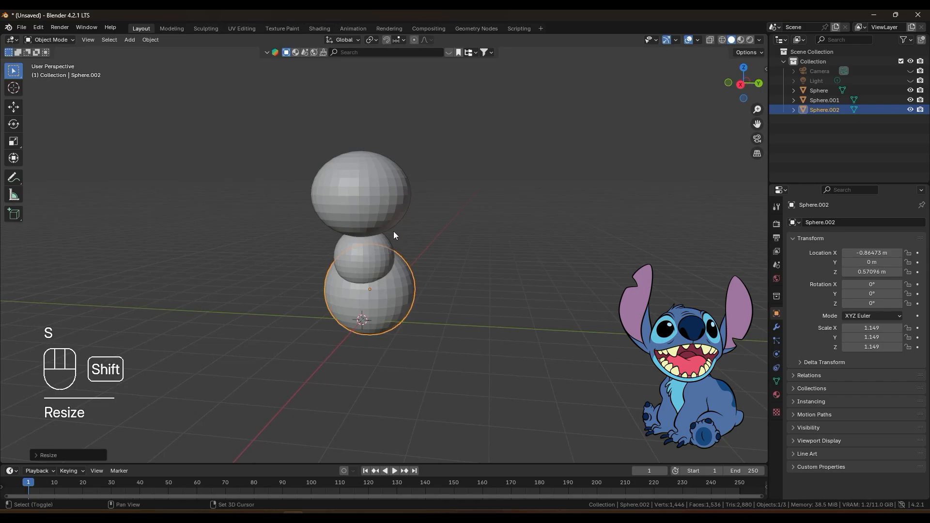
# Step: Tilt the head sphere about the Y axis by about -11.5°
pyautogui.keyDown('shift'); pyautogui.moveTo(394, 231); pyautogui.dragTo(391, 254, button='middle'); pyautogui.keyUp('shift')
pyautogui.moveTo(366, 216)
pyautogui.mouseDown(button='middle')
pyautogui.moveTo(403, 208)
pyautogui.moveTo(326, 216)
pyautogui.moveTo(338, 204)
pyautogui.moveTo(347, 230)
pyautogui.moveTo(347, 221)
pyautogui.moveTo(336, 225)
pyautogui.moveTo(364, 232)
pyautogui.moveTo(323, 228)
pyautogui.moveTo(354, 220)
pyautogui.mouseUp(button='middle')
pyautogui.click(353, 220)
pyautogui.moveTo(421, 203); pyautogui.dragTo(424, 188, button='middle')
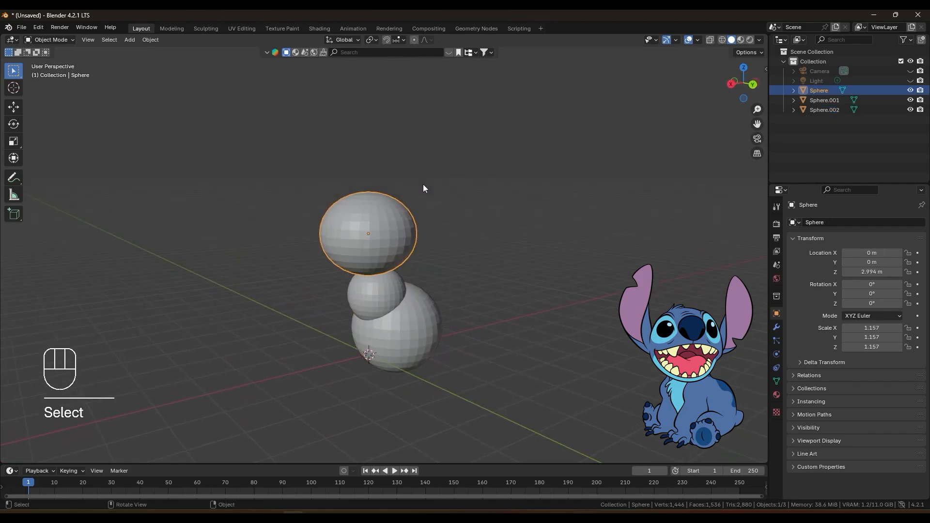
pyautogui.press('r')
pyautogui.press('y')
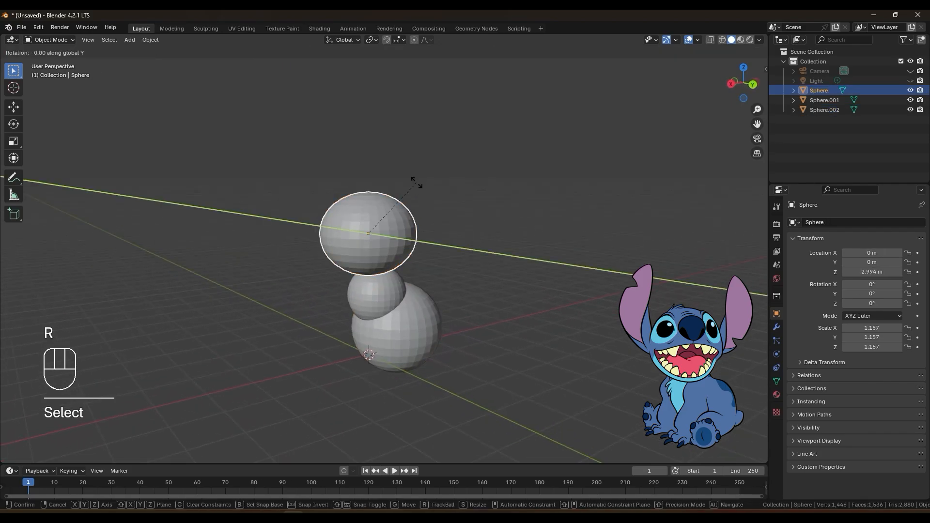
pyautogui.click(454, 177)
# Step: Add a cube mesh and raise it along Z to about 3.62 m at the head
pyautogui.moveTo(454, 178); pyautogui.dragTo(470, 201, button='middle')
pyautogui.moveTo(421, 235); pyautogui.dragTo(423, 214, button='middle')
pyautogui.scroll(1, 422, 217)
pyautogui.hotkey('shift', 'a')
pyautogui.moveTo(410, 198)
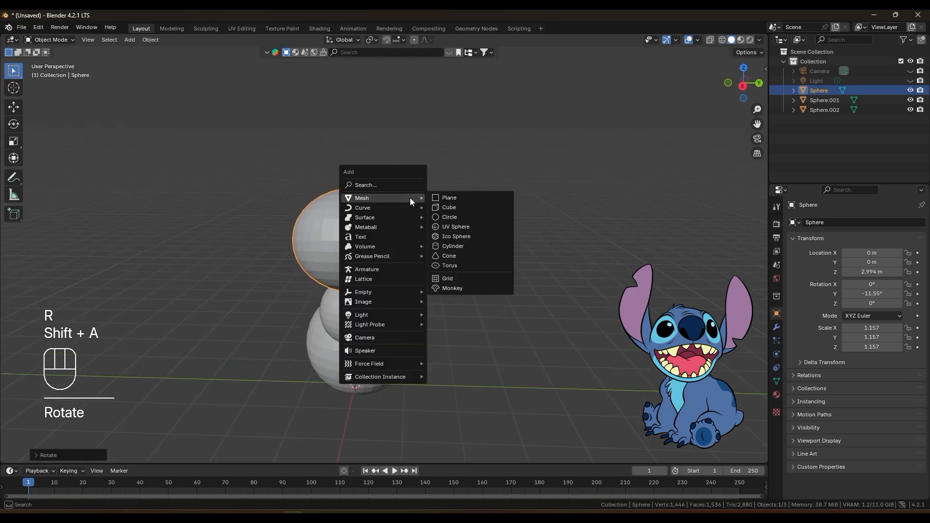
pyautogui.click(474, 208)
pyautogui.press('g')
pyautogui.press('z')
pyautogui.click(443, 165)
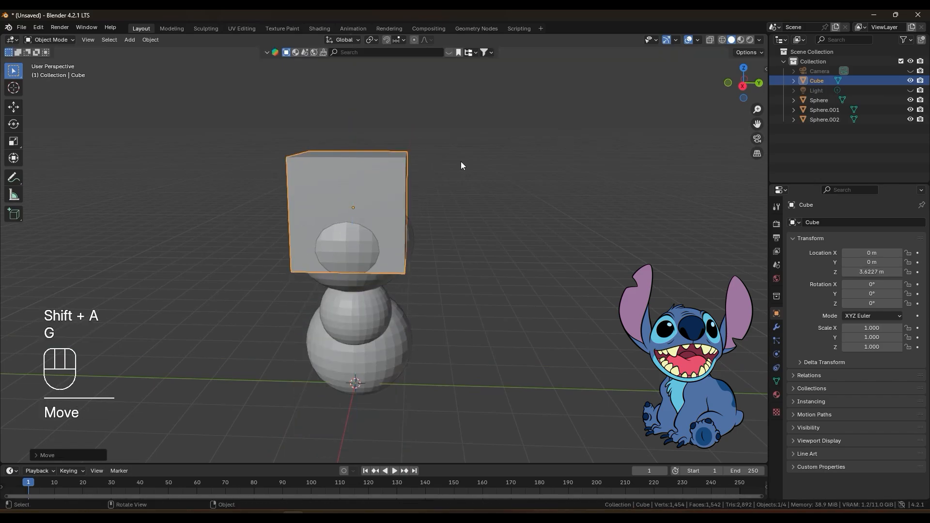
# Step: Scale the cube down to about 0.456 and move it along Y to about 1.42 m beside the head
pyautogui.press('s')
pyautogui.click(425, 187)
pyautogui.press('g')
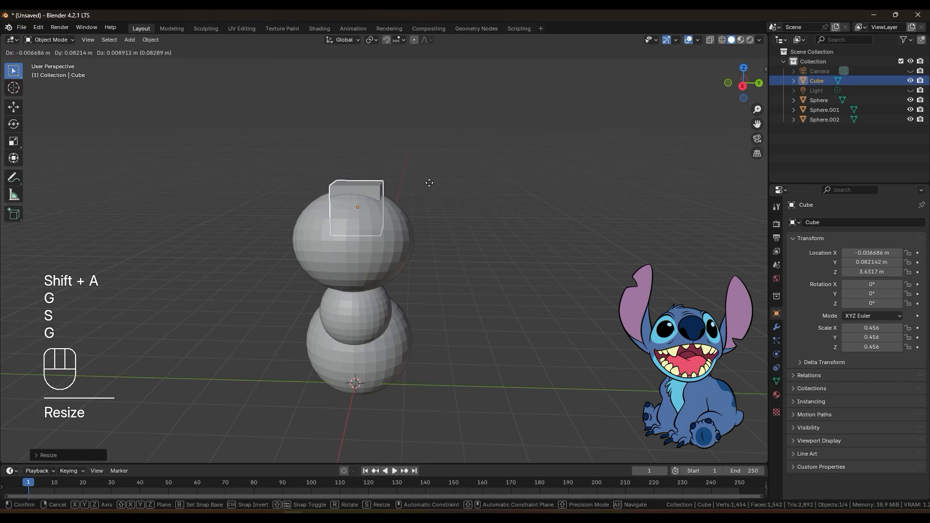
pyautogui.rightClick(430, 184)
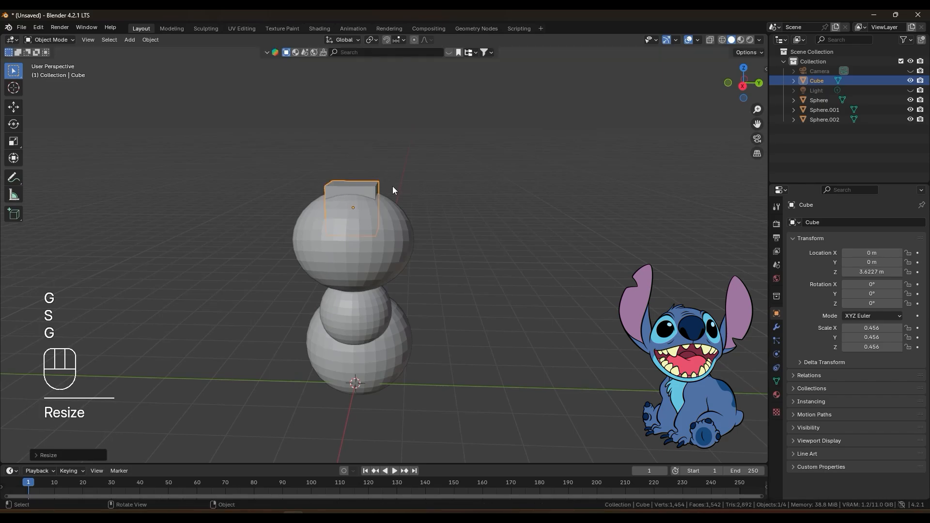
pyautogui.press('g')
pyautogui.press('x')
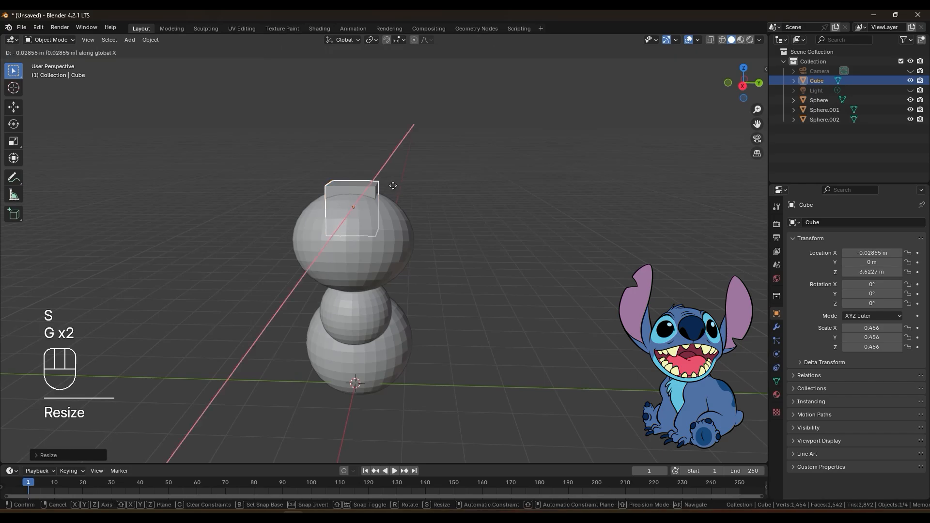
pyautogui.press('y')
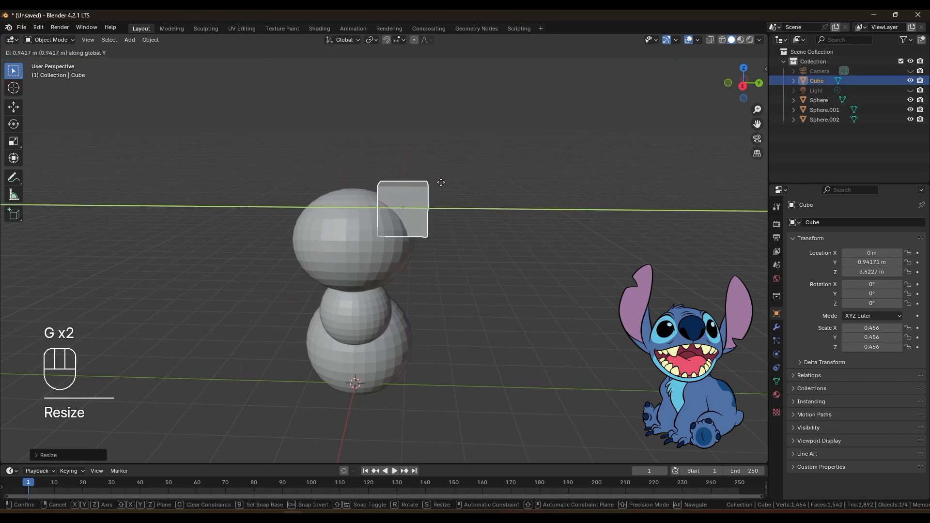
pyautogui.click(465, 181)
pyautogui.moveTo(479, 226); pyautogui.dragTo(430, 222, button='middle')
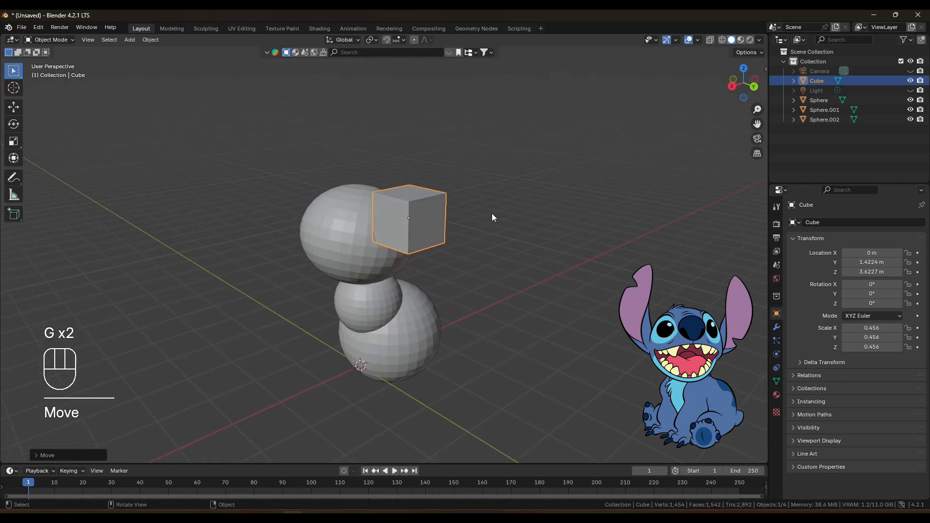
# Step: Shrink the cube to a scale of about 0.281 and move it along X to about -0.31 m
pyautogui.press('s')
pyautogui.click(464, 213)
pyautogui.press('g')
pyautogui.press('y')
pyautogui.press('y')
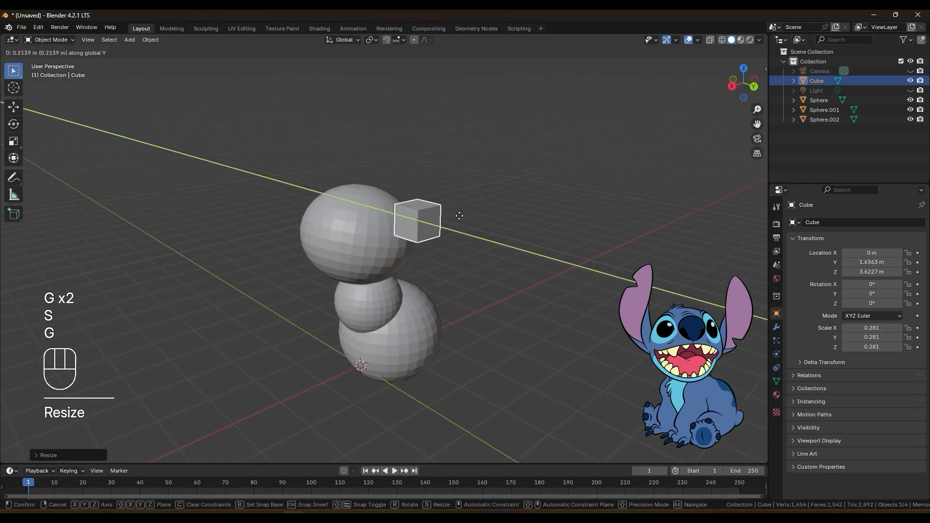
pyautogui.press('x')
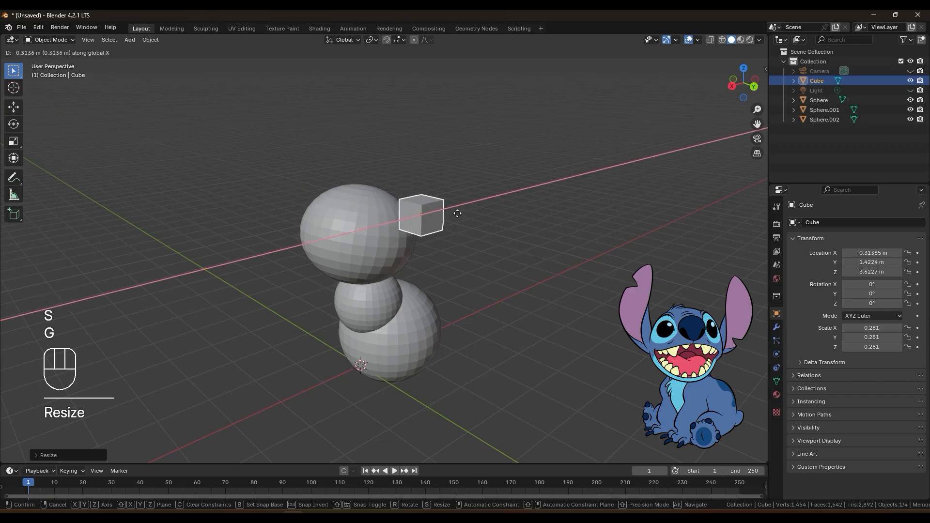
pyautogui.click(445, 216)
# Step: Lower the cube along Z to about 3.37 m and move it along Y to about 1.28 m, against the head
pyautogui.moveTo(444, 216); pyautogui.dragTo(479, 216, button='middle')
pyautogui.press('g')
pyautogui.press('z')
pyautogui.click(488, 227)
pyautogui.press('g')
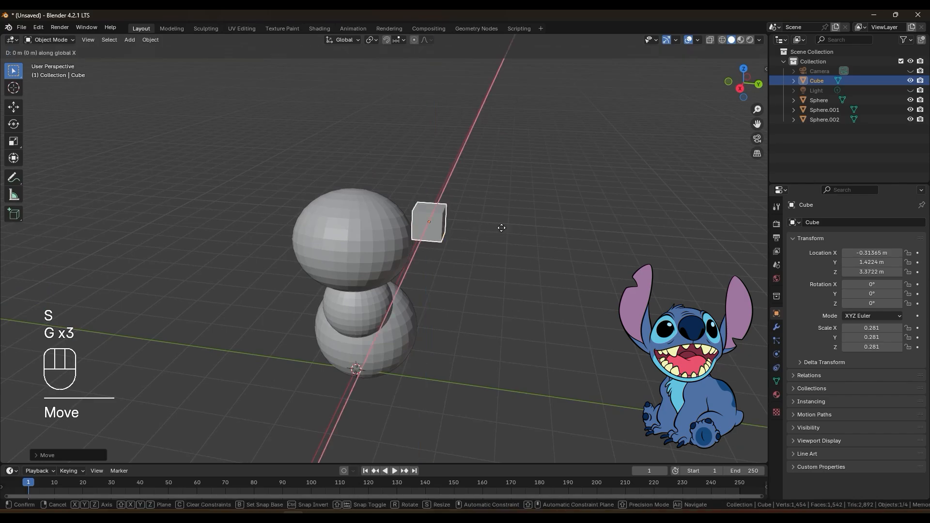
pyautogui.press('y')
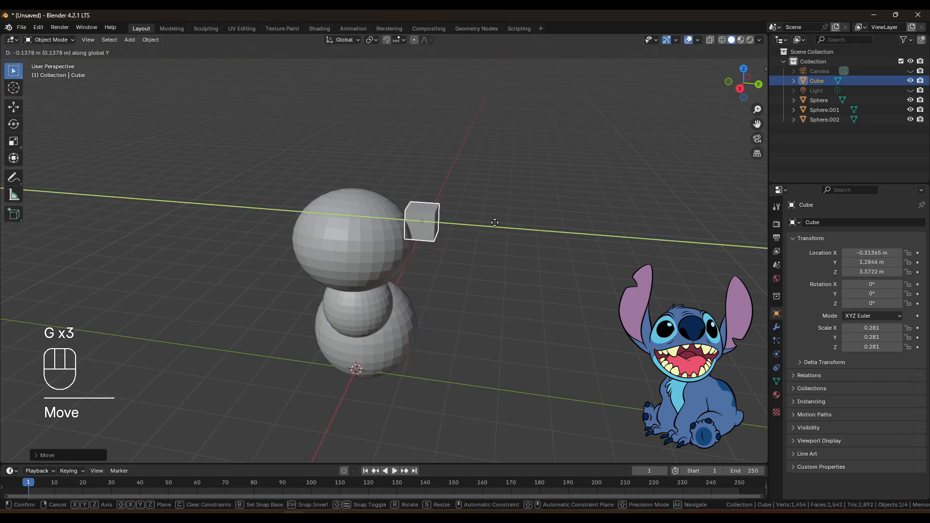
pyautogui.click(487, 223)
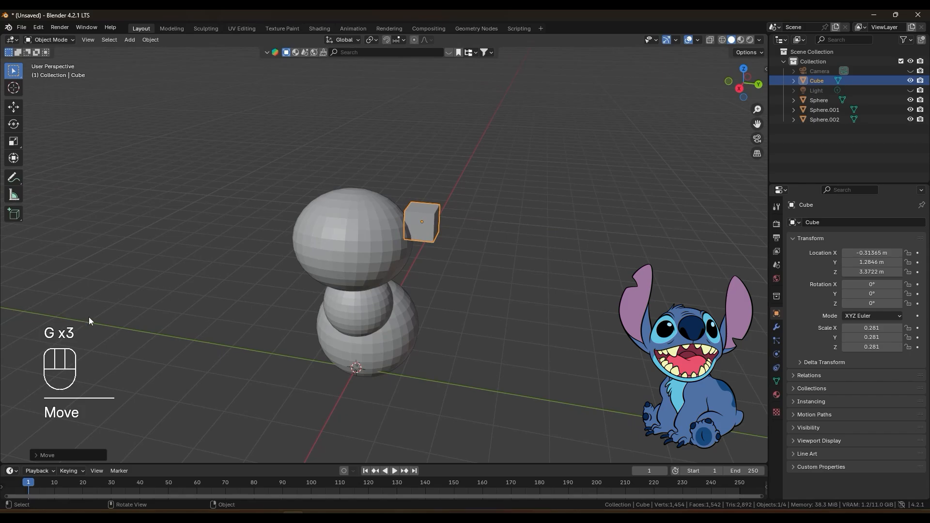
# Step: Enter Edit Mode on the cube and narrow its whole mesh along X to about 0.55
pyautogui.keyDown('shift'); pyautogui.moveTo(438, 182); pyautogui.dragTo(480, 203, button='middle'); pyautogui.keyUp('shift')
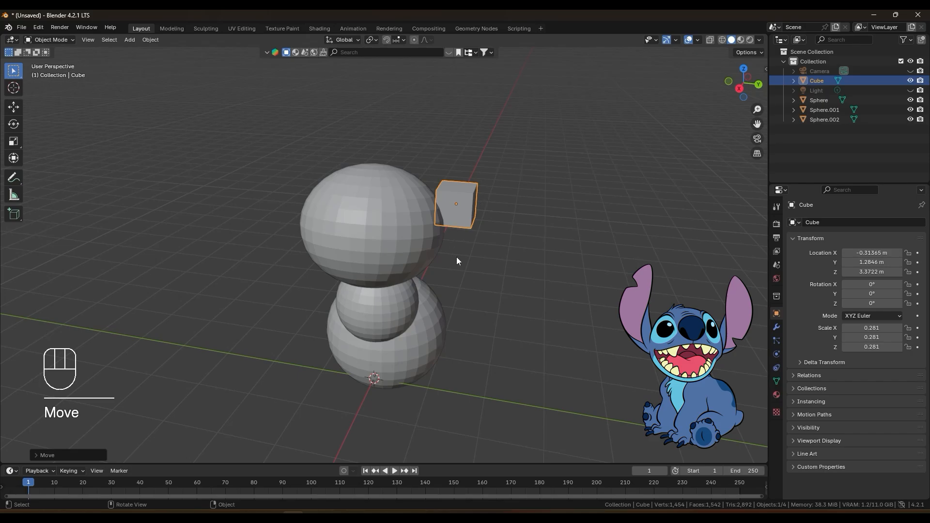
pyautogui.moveTo(486, 269)
pyautogui.mouseDown(button='middle')
pyautogui.moveTo(402, 252)
pyautogui.moveTo(491, 254)
pyautogui.mouseUp(button='middle')
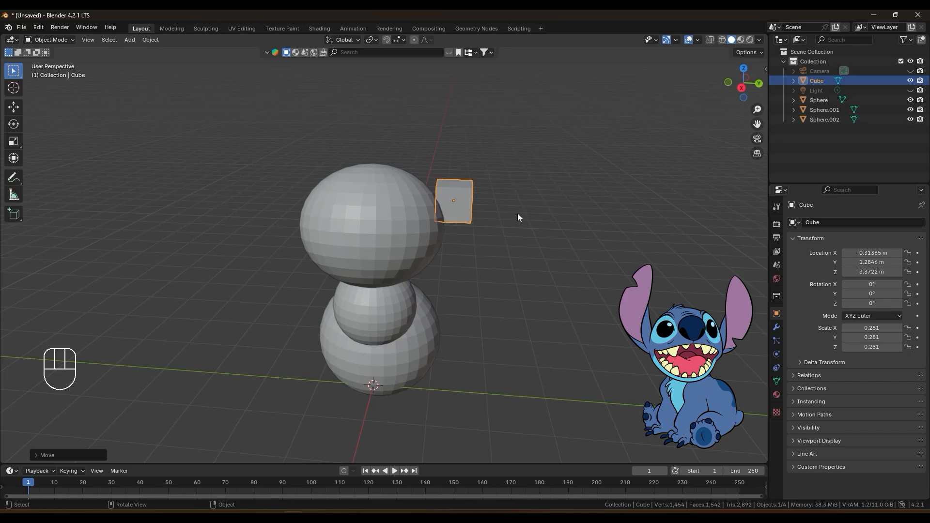
pyautogui.moveTo(520, 200); pyautogui.dragTo(492, 213, button='middle')
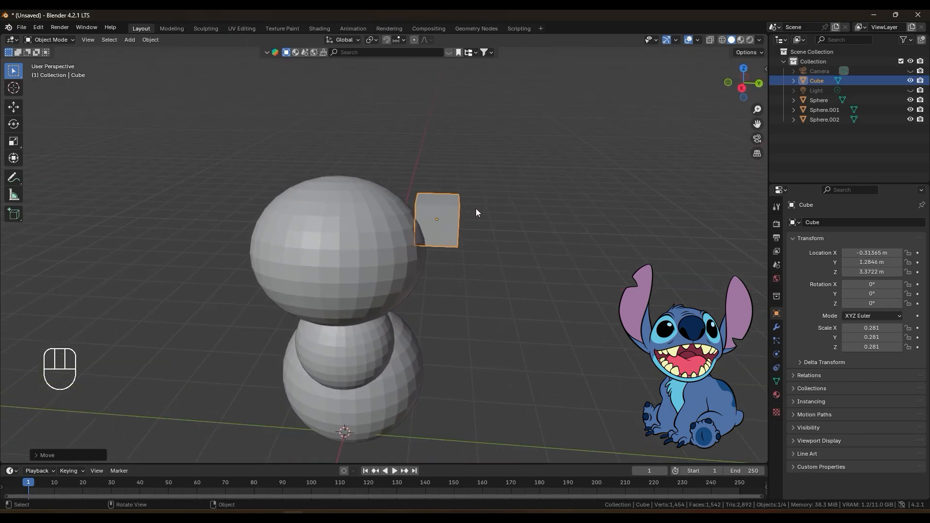
pyautogui.click(62, 39)
pyautogui.click(61, 58)
pyautogui.moveTo(457, 179); pyautogui.dragTo(496, 212, button='middle')
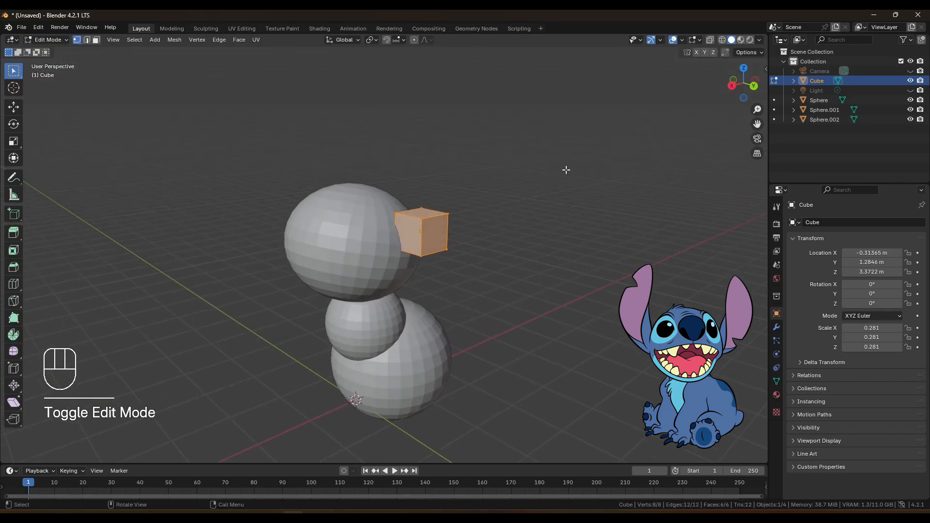
pyautogui.press('s')
pyautogui.press('x')
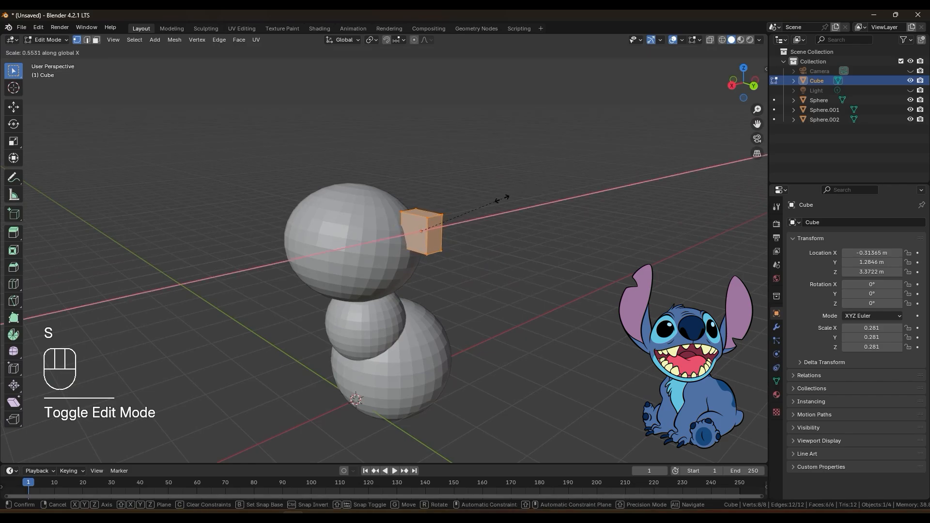
pyautogui.click(502, 199)
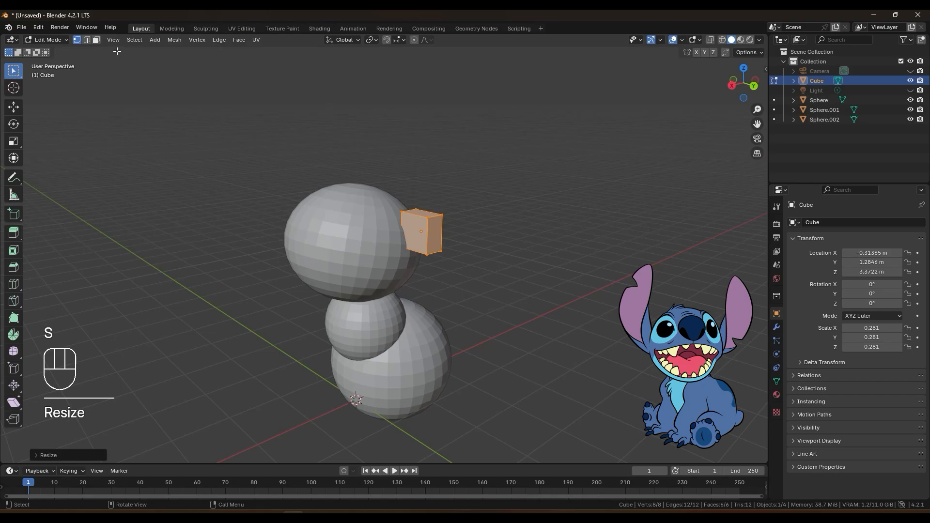
# Step: Extrude the cube's top face upward by about 0.64 m and enlarge the new face to about 1.15
pyautogui.click(96, 40)
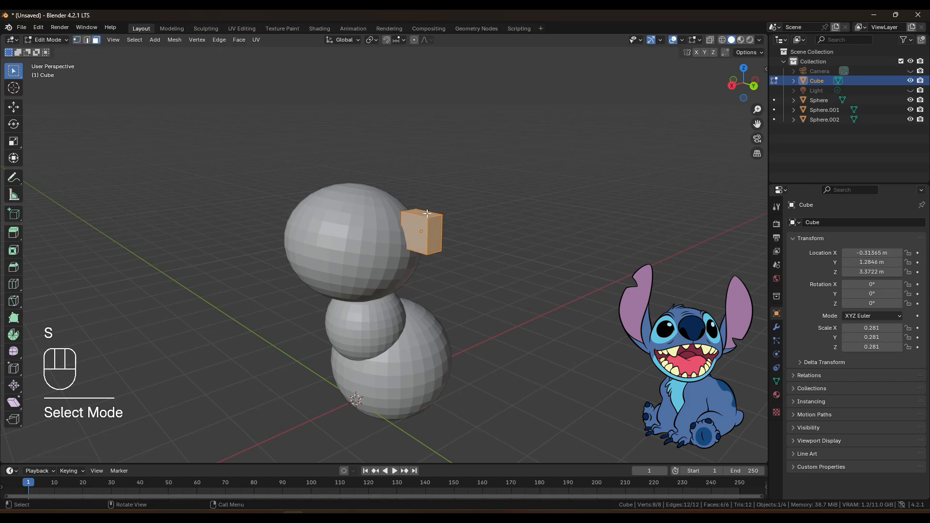
pyautogui.click(427, 213)
pyautogui.moveTo(375, 122); pyautogui.dragTo(465, 118, button='middle')
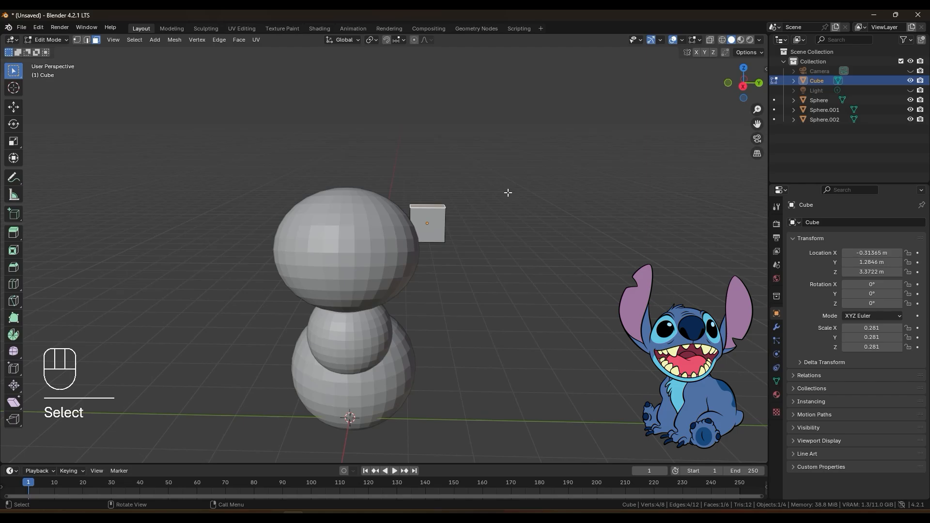
pyautogui.moveTo(504, 201)
pyautogui.mouseDown(button='middle')
pyautogui.moveTo(507, 191)
pyautogui.moveTo(486, 194)
pyautogui.moveTo(500, 201)
pyautogui.mouseUp(button='middle')
pyautogui.press('e')
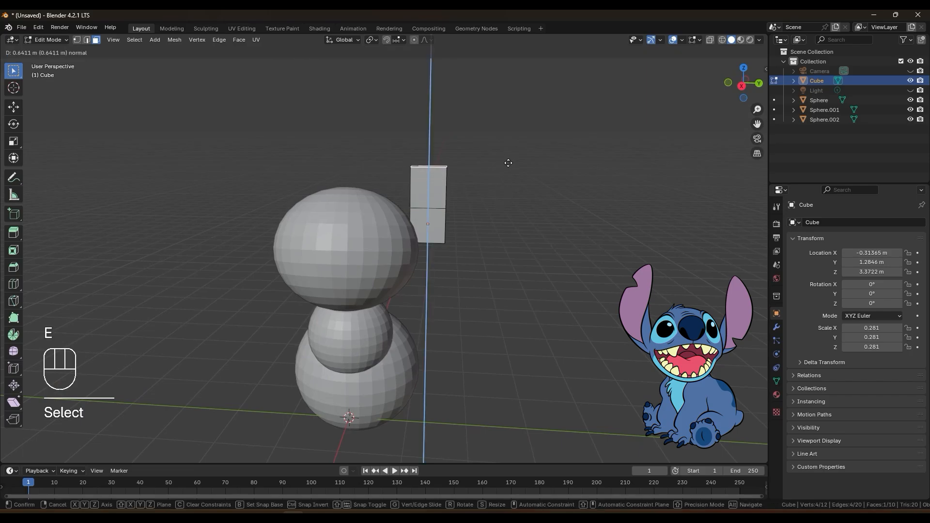
pyautogui.click(507, 161)
pyautogui.press('s')
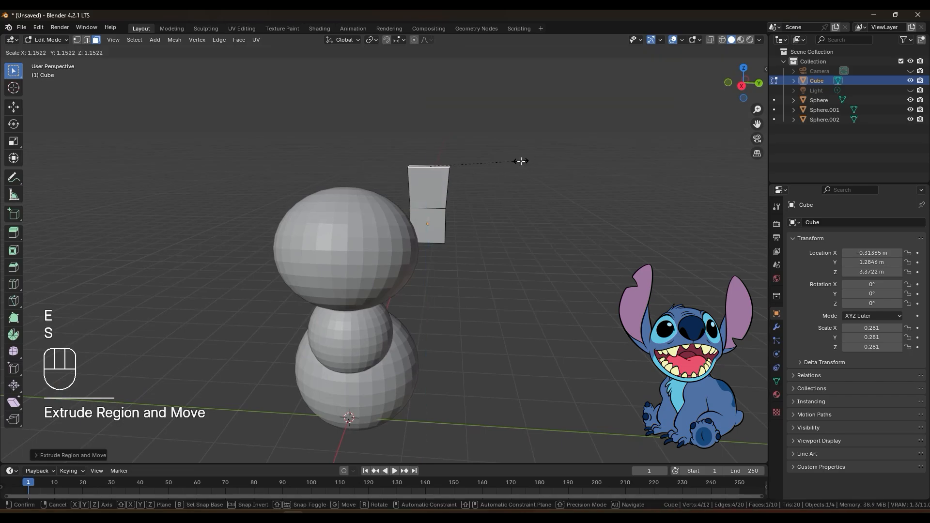
pyautogui.click(520, 160)
# Step: Extrude the ear's top face another 0.78 m or so upward and scale it down to about 0.68
pyautogui.press('e')
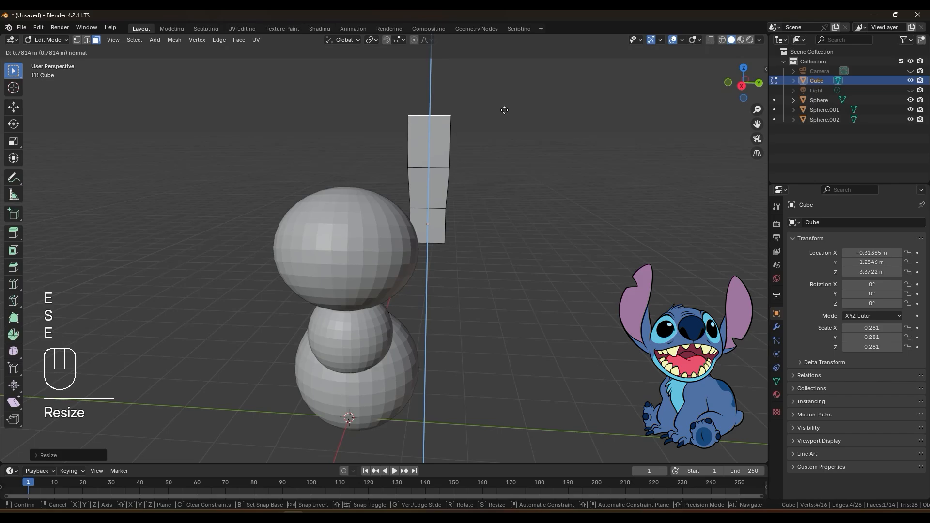
pyautogui.click(504, 110)
pyautogui.press('s')
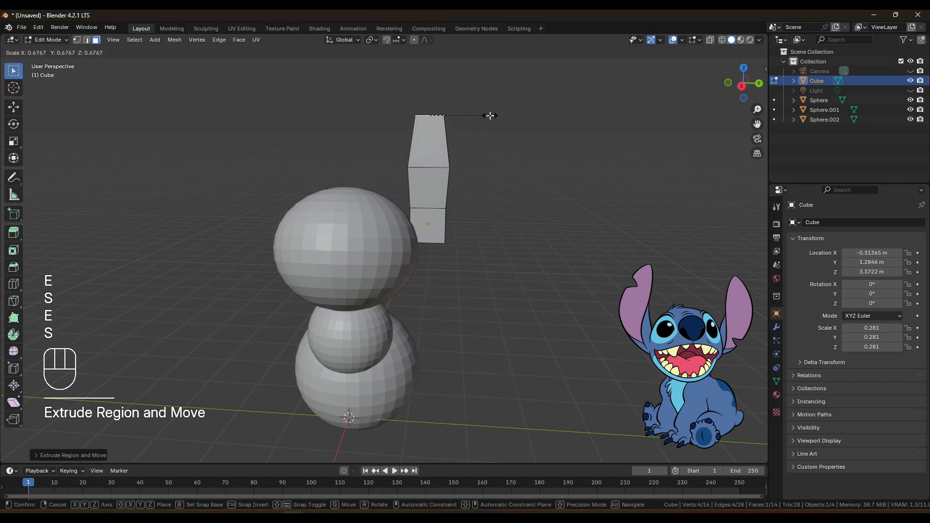
pyautogui.click(490, 116)
# Step: In the right orthographic view, shift the ear's top face about -0.10 m along Y and -0.03 m along Z
pyautogui.click(744, 86)
pyautogui.press('g')
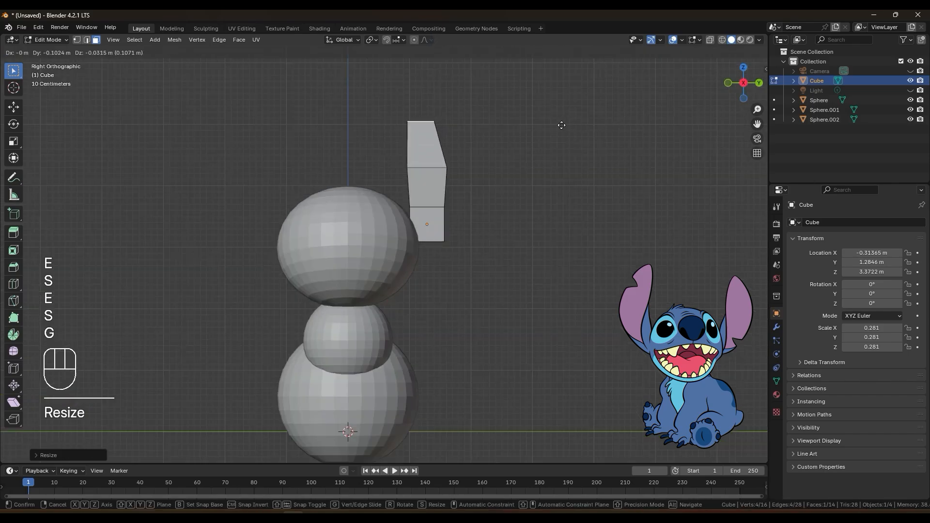
pyautogui.click(562, 126)
# Step: Extrude a short, narrower tip segment from the ear's top face and shift it about -0.12 m along Y
pyautogui.press('e')
pyautogui.click(551, 103)
pyautogui.press('s')
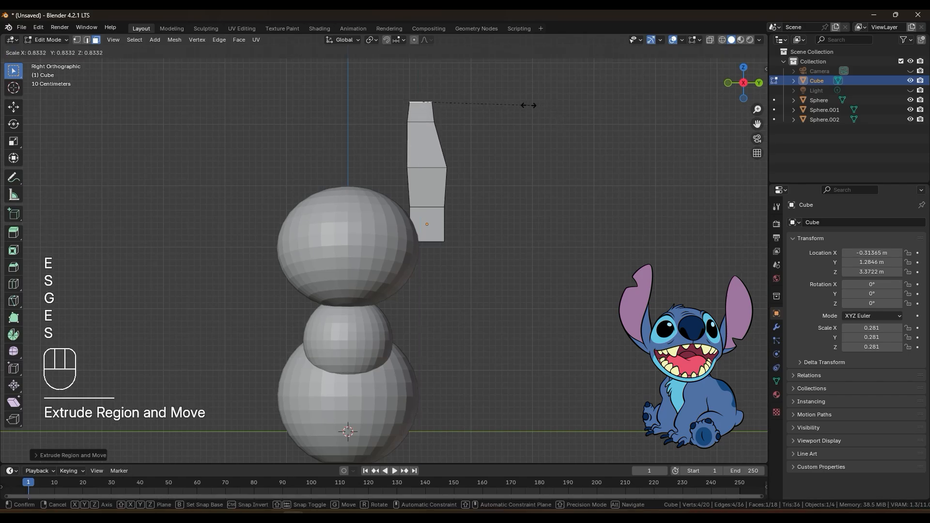
pyautogui.click(507, 104)
pyautogui.press('g')
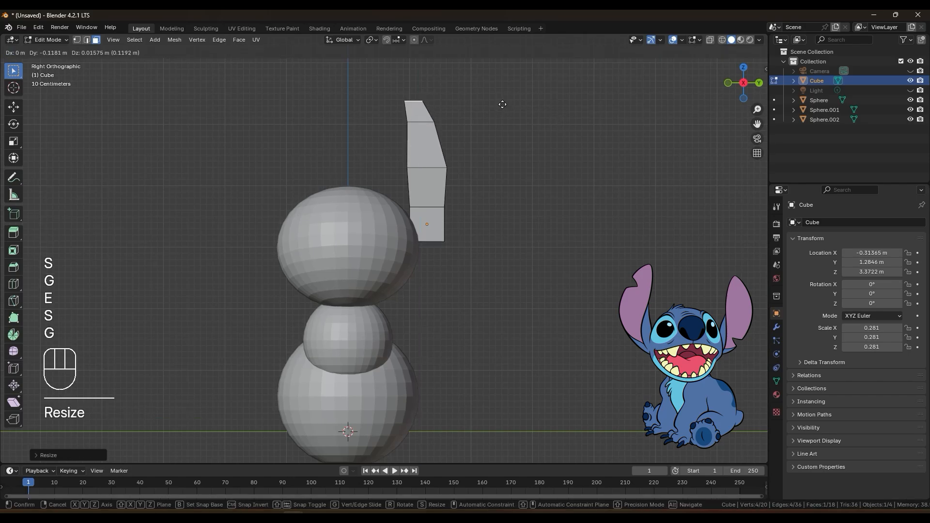
pyautogui.click(503, 104)
# Step: Raise the ear's outer bottom edge by about 0.21 m along Z to slant its base
pyautogui.moveTo(331, 129); pyautogui.dragTo(356, 215, button='middle')
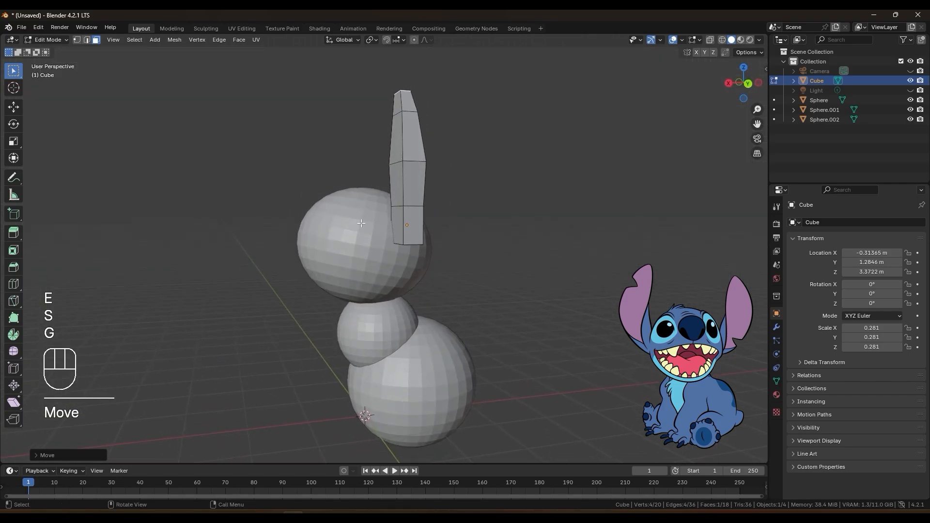
pyautogui.click(87, 40)
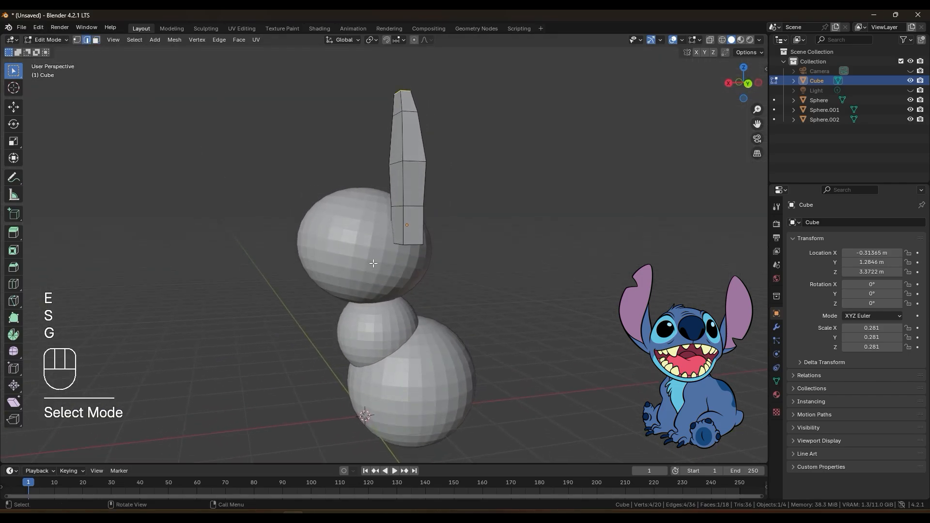
pyautogui.click(413, 246)
pyautogui.moveTo(502, 182); pyautogui.dragTo(550, 199, button='middle')
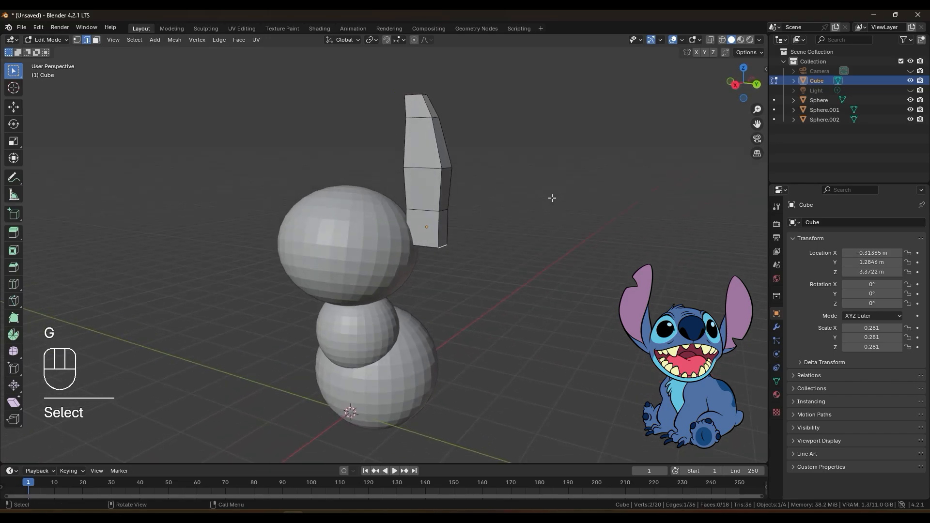
pyautogui.press('g')
pyautogui.press('z')
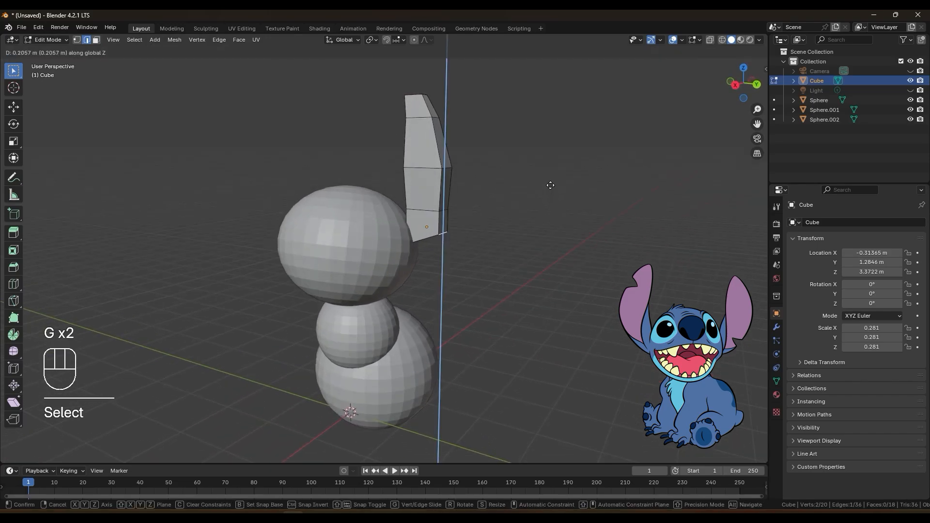
pyautogui.click(551, 185)
# Step: Select the edge loop around the ear's widest middle section and shift it about 0.12 m along Y
pyautogui.moveTo(433, 266); pyautogui.dragTo(459, 262, button='middle')
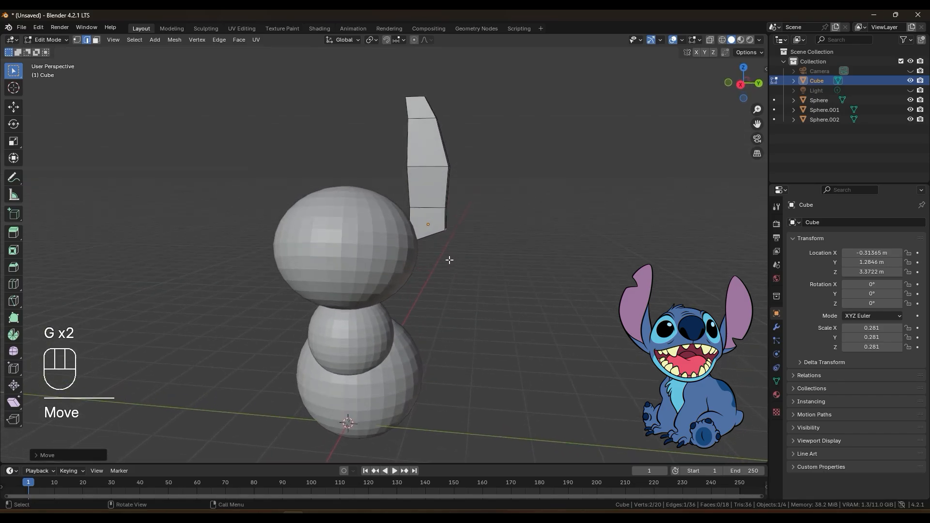
pyautogui.scroll(2, 450, 260)
pyautogui.scroll(-3, 468, 223)
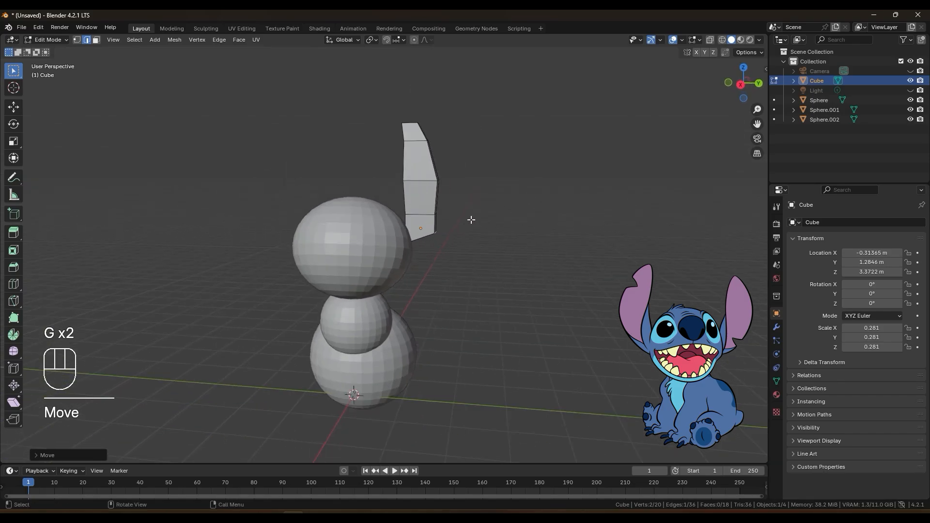
pyautogui.keyDown('shift'); pyautogui.moveTo(457, 180); pyautogui.dragTo(399, 197, button='middle'); pyautogui.keyUp('shift')
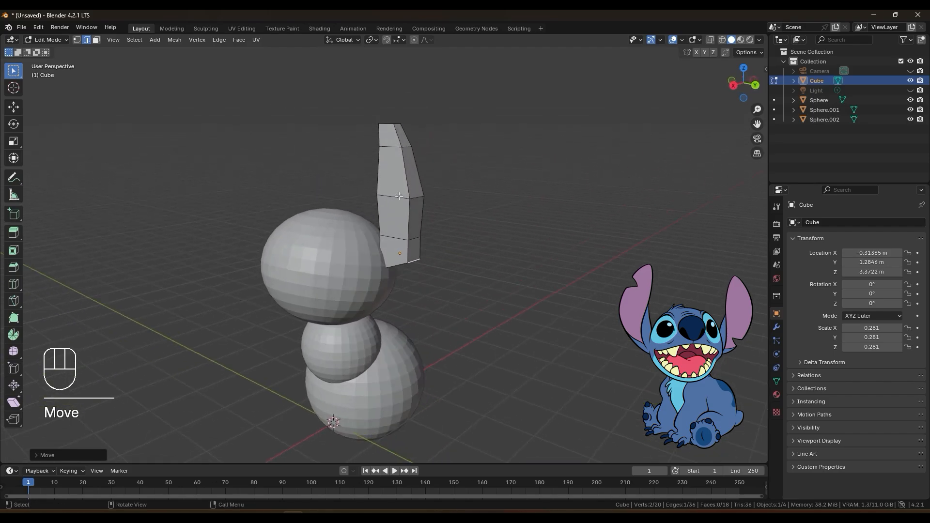
pyautogui.click(396, 196)
pyautogui.scroll(1, 425, 170)
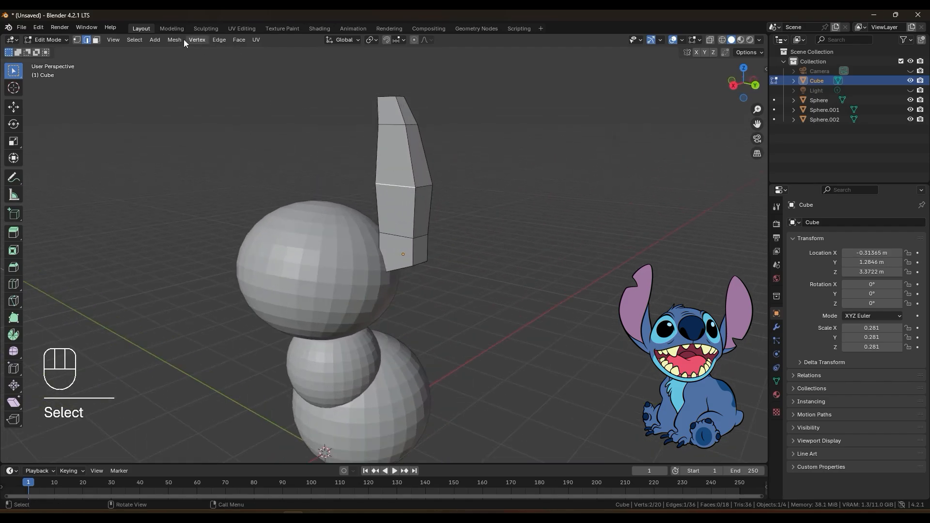
pyautogui.click(134, 39)
pyautogui.moveTo(169, 191)
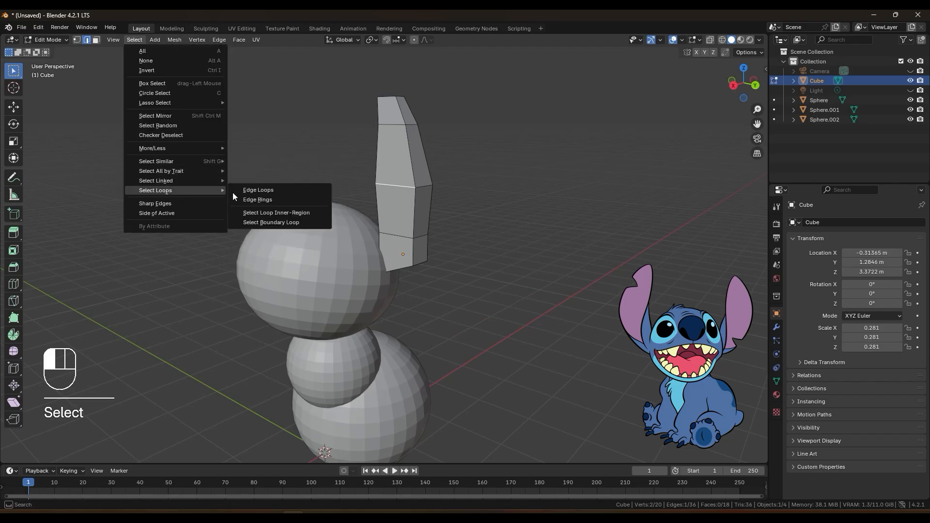
pyautogui.click(290, 190)
pyautogui.moveTo(329, 204); pyautogui.dragTo(479, 195, button='middle')
pyautogui.moveTo(413, 186); pyautogui.dragTo(459, 193, button='middle')
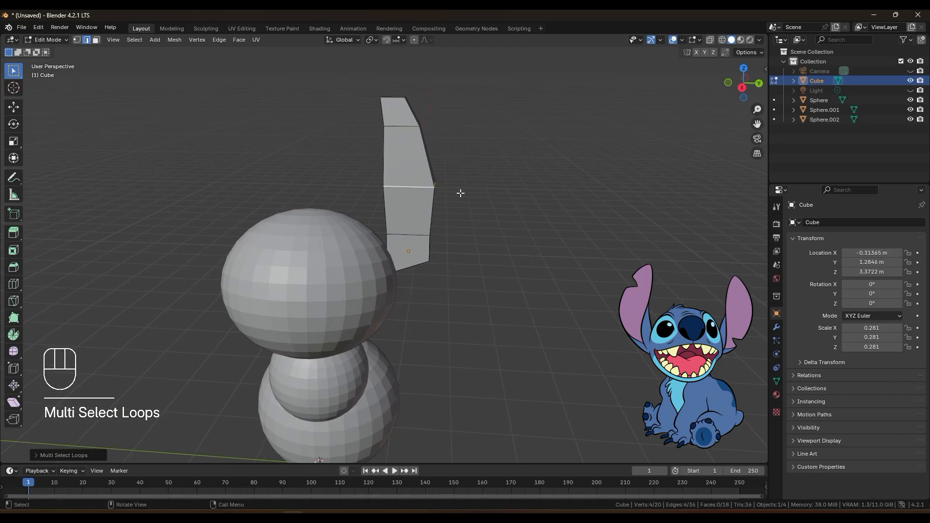
pyautogui.press('g')
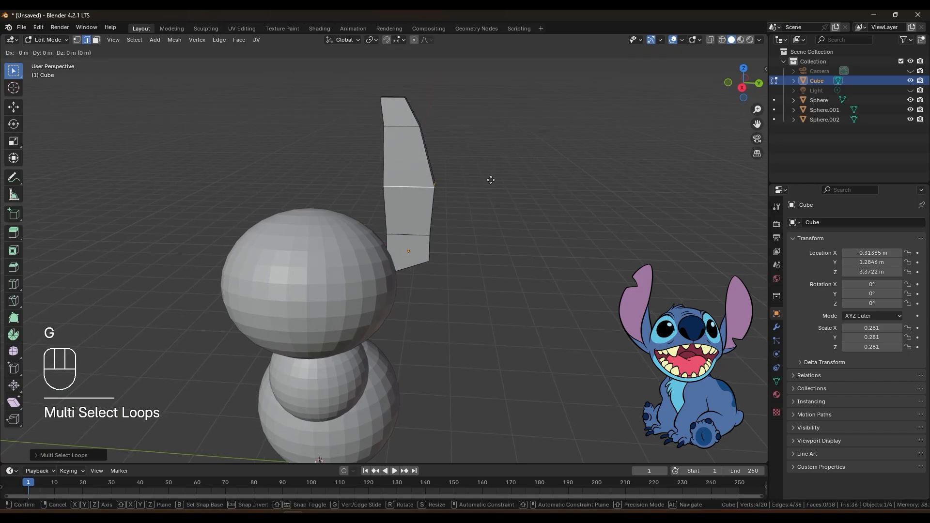
pyautogui.press('y')
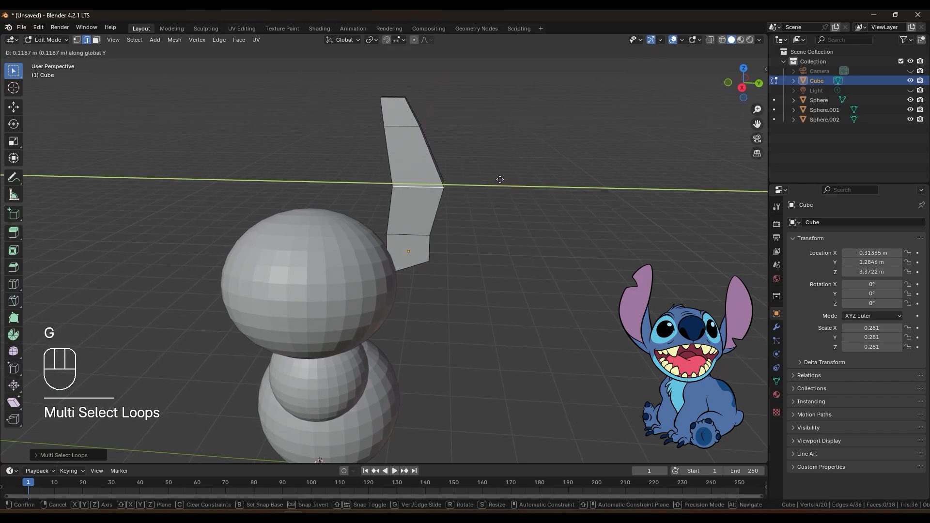
pyautogui.click(499, 180)
pyautogui.moveTo(495, 235); pyautogui.dragTo(484, 256, button='middle')
# Step: Return to Object Mode and deselect the ear
pyautogui.click(46, 40)
pyautogui.click(46, 54)
pyautogui.click(486, 190)
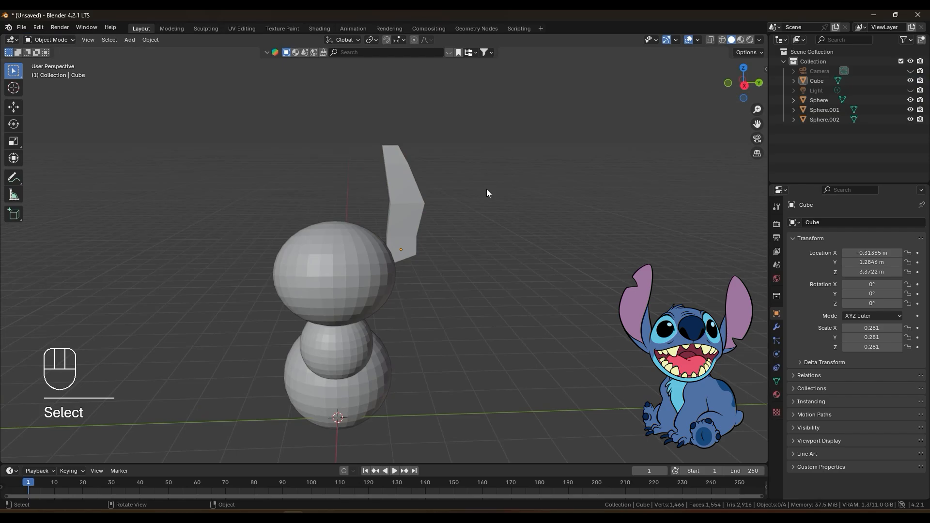
# Step: Save the project as Stitch.blend in D:\2024\Blender Projects\Stitch
pyautogui.click(28, 28)
pyautogui.click(36, 91)
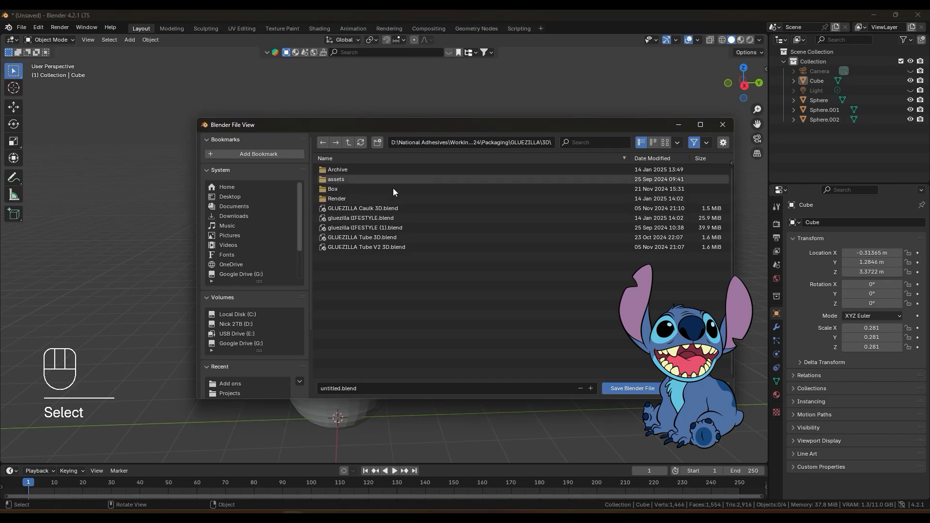
pyautogui.click(246, 326)
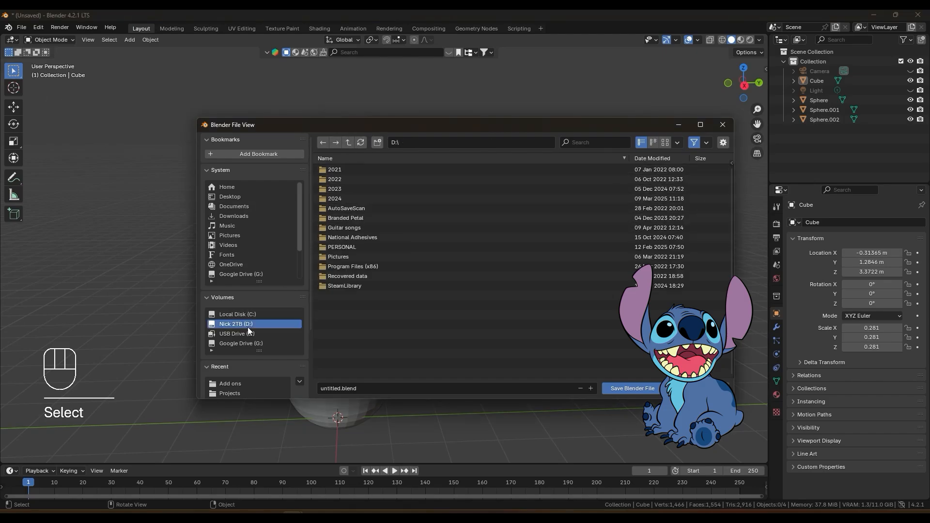
pyautogui.doubleClick(339, 198)
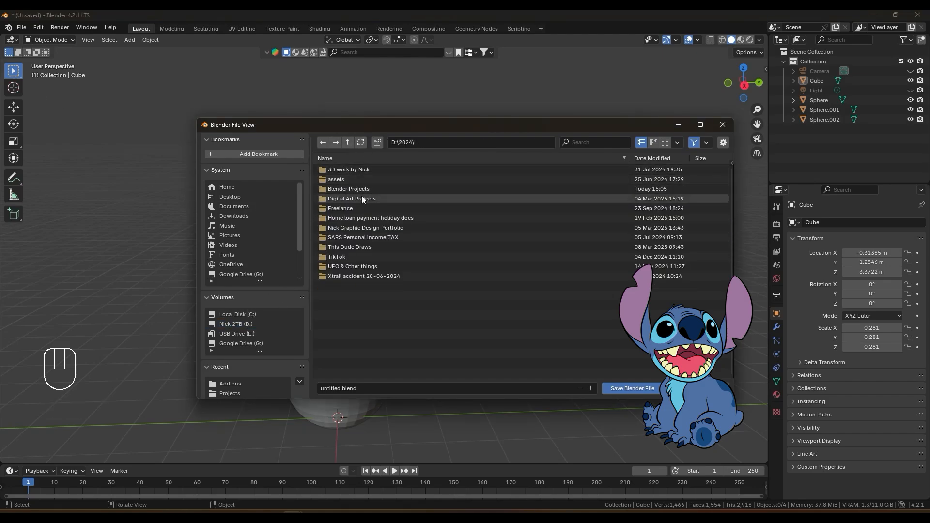
pyautogui.doubleClick(360, 188)
pyautogui.doubleClick(341, 178)
pyautogui.click(333, 389)
pyautogui.doubleClick(333, 390)
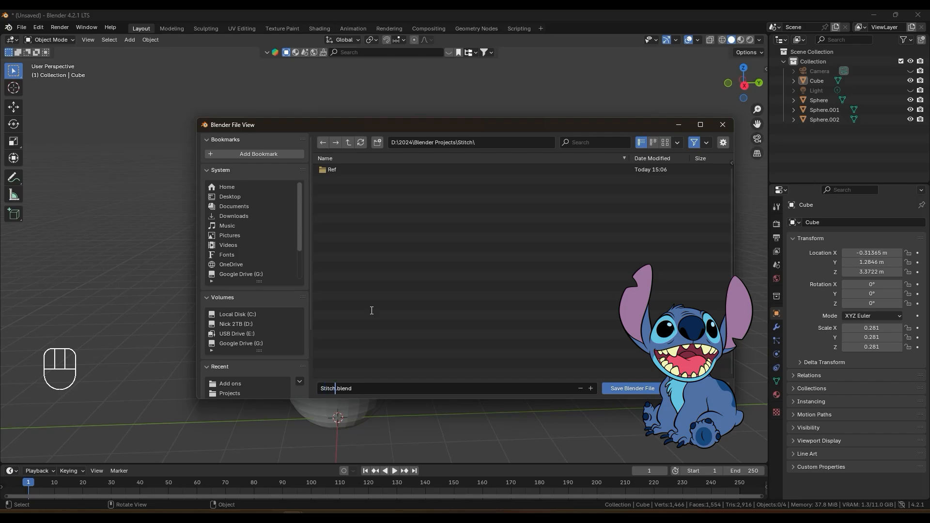
pyautogui.click(614, 389)
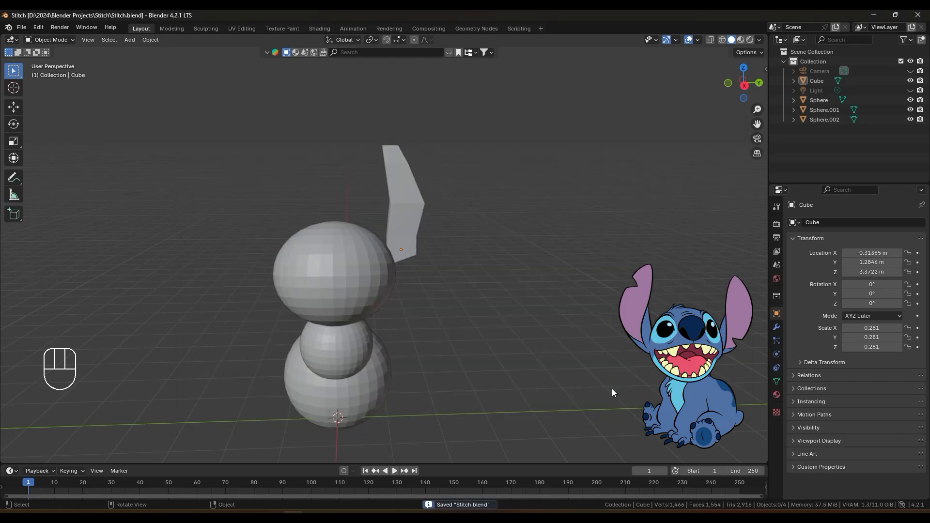
# Step: Duplicate the middle body sphere and move the copy along Y to about 0.78 m
pyautogui.moveTo(454, 249); pyautogui.dragTo(424, 286, button='middle')
pyautogui.click(347, 292)
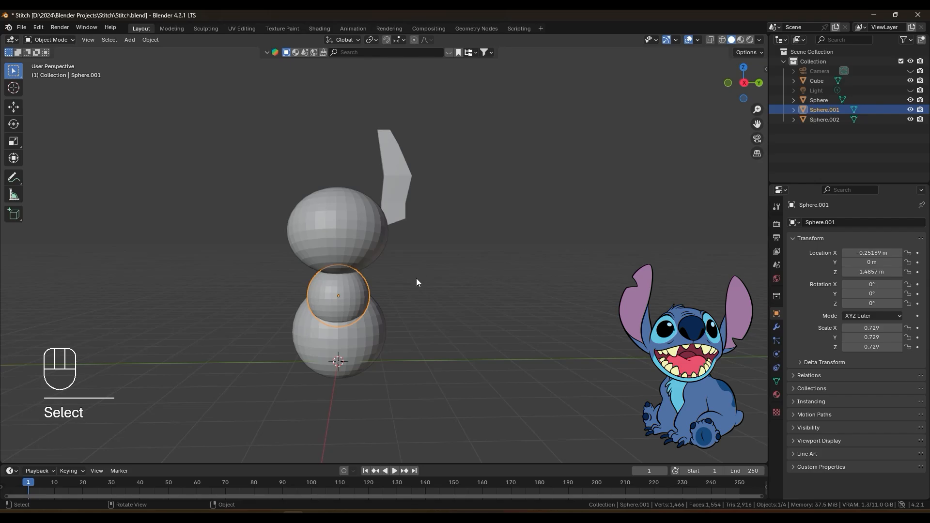
pyautogui.click(400, 283)
pyautogui.click(359, 291)
pyautogui.hotkey('shift', 'd')
pyautogui.rightClick(396, 285)
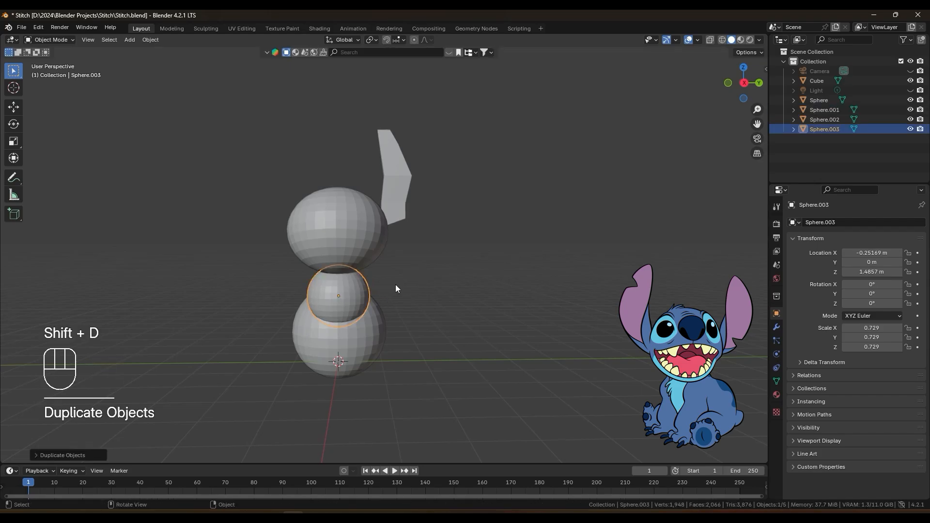
pyautogui.click(14, 107)
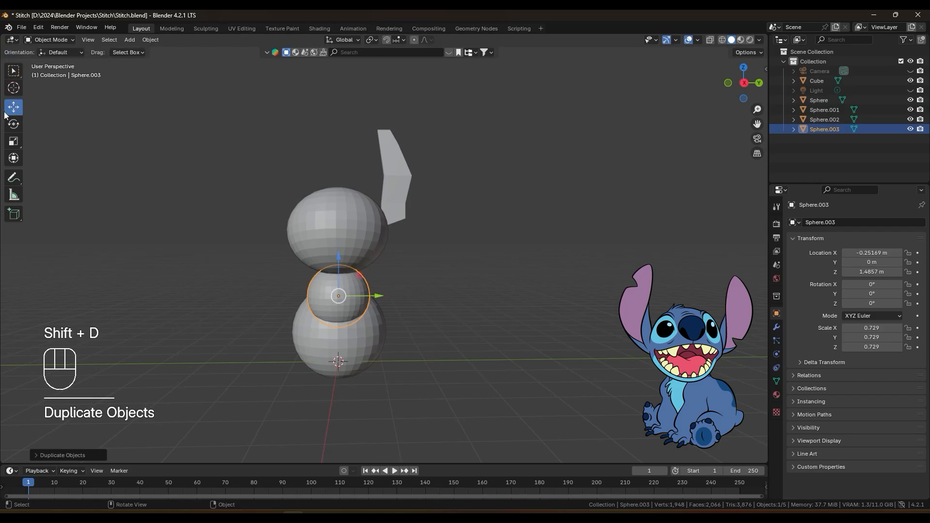
pyautogui.moveTo(381, 295); pyautogui.dragTo(418, 297)
# Step: Shrink the duplicated sphere to a scale of about 0.403 and place it at about X 0.087 m, Y 0.639 m as the shoulder
pyautogui.press('s')
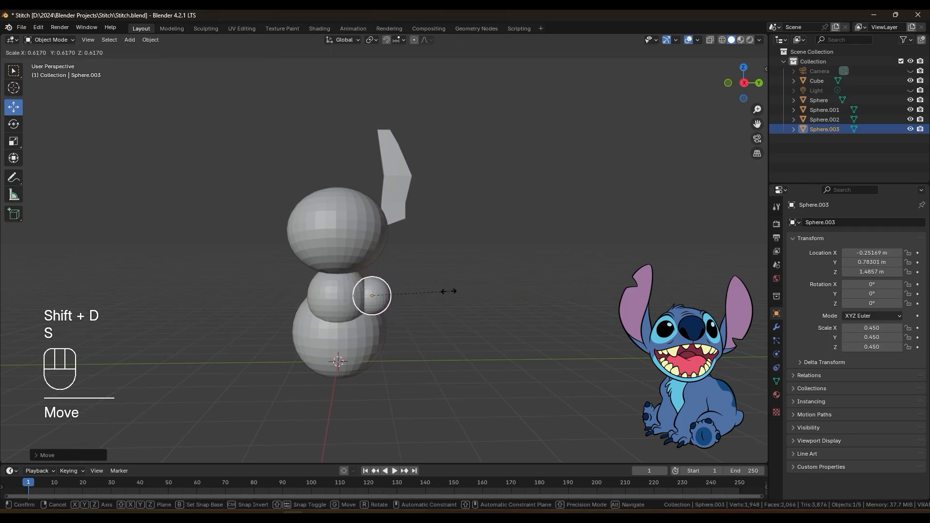
pyautogui.click(449, 292)
pyautogui.moveTo(448, 291); pyautogui.dragTo(401, 311, button='middle')
pyautogui.scroll(2, 360, 310)
pyautogui.moveTo(343, 333); pyautogui.dragTo(327, 338)
pyautogui.press('s')
pyautogui.click(462, 320)
pyautogui.moveTo(441, 345); pyautogui.dragTo(478, 354, button='middle')
pyautogui.keyDown('shift'); pyautogui.moveTo(479, 354); pyautogui.dragTo(482, 311, button='middle'); pyautogui.keyUp('shift')
pyautogui.moveTo(411, 311); pyautogui.dragTo(433, 313, button='middle')
pyautogui.moveTo(402, 285); pyautogui.dragTo(359, 303)
pyautogui.moveTo(358, 304)
pyautogui.mouseDown(button='middle')
pyautogui.moveTo(379, 304)
pyautogui.moveTo(352, 306)
pyautogui.mouseUp(button='middle')
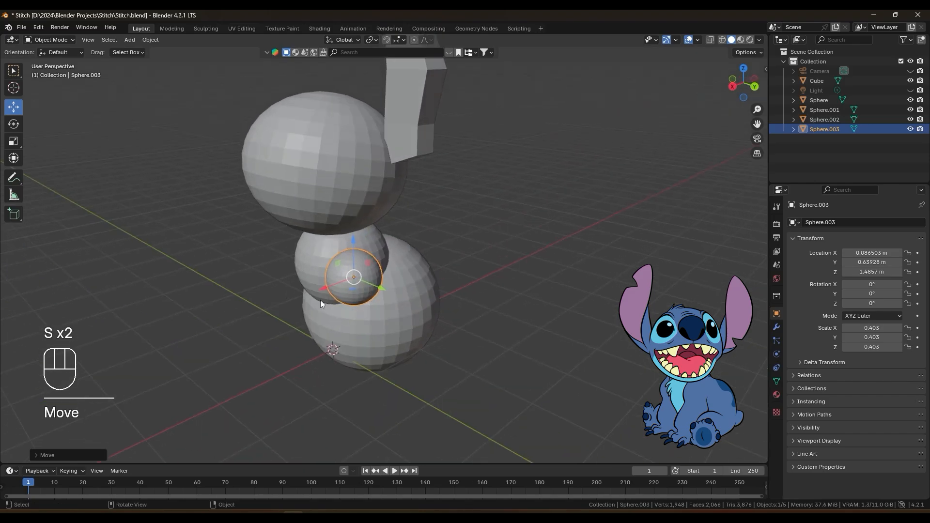
# Step: Examine the shoulder sphere's size and placement against the body and head from several angles
pyautogui.moveTo(329, 277); pyautogui.dragTo(388, 289, button='middle')
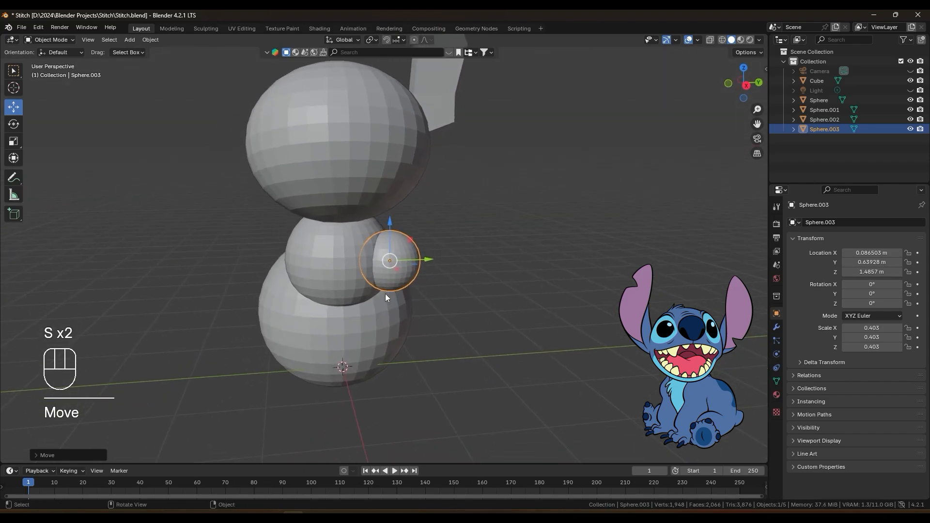
pyautogui.moveTo(429, 280); pyautogui.dragTo(412, 280, button='middle')
pyautogui.scroll(-2, 420, 283)
pyautogui.scroll(2, 431, 304)
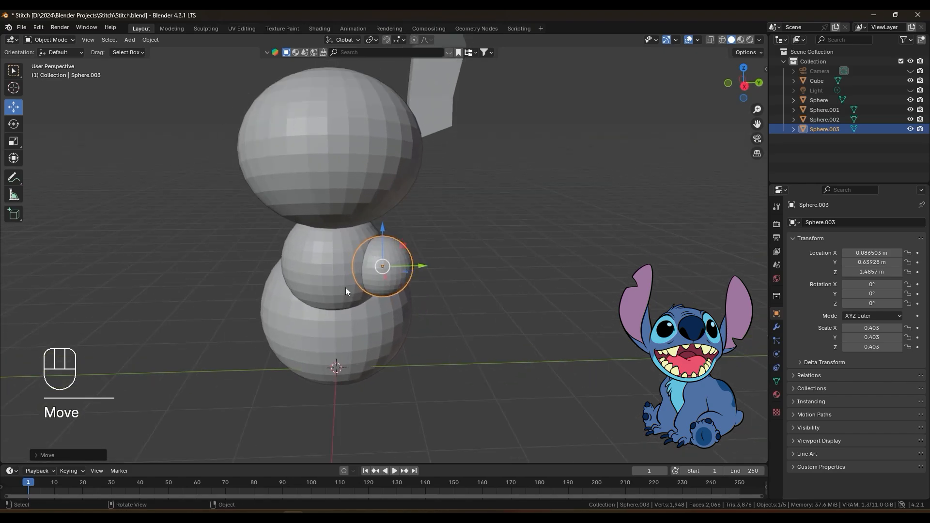
pyautogui.scroll(-2, 350, 267)
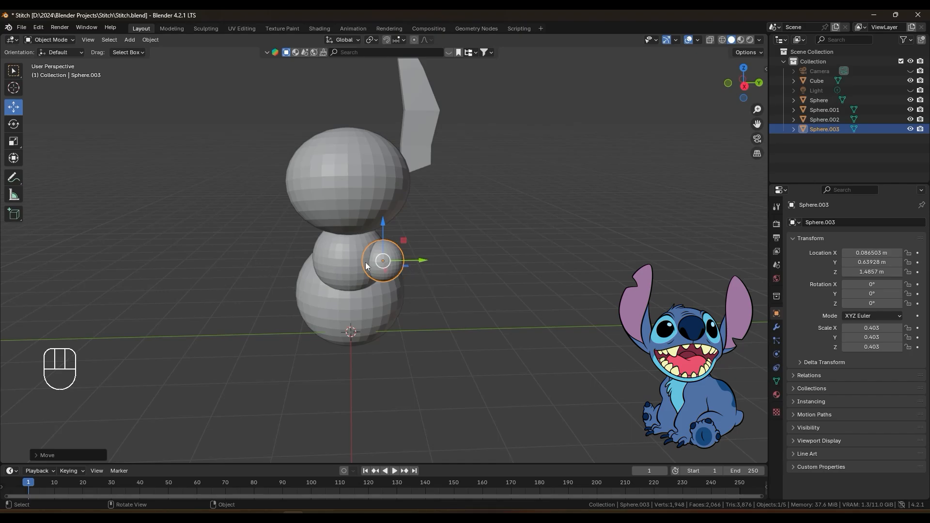
pyautogui.scroll(2, 432, 257)
pyautogui.keyDown('shift'); pyautogui.moveTo(435, 254); pyautogui.dragTo(444, 279, button='middle'); pyautogui.keyUp('shift')
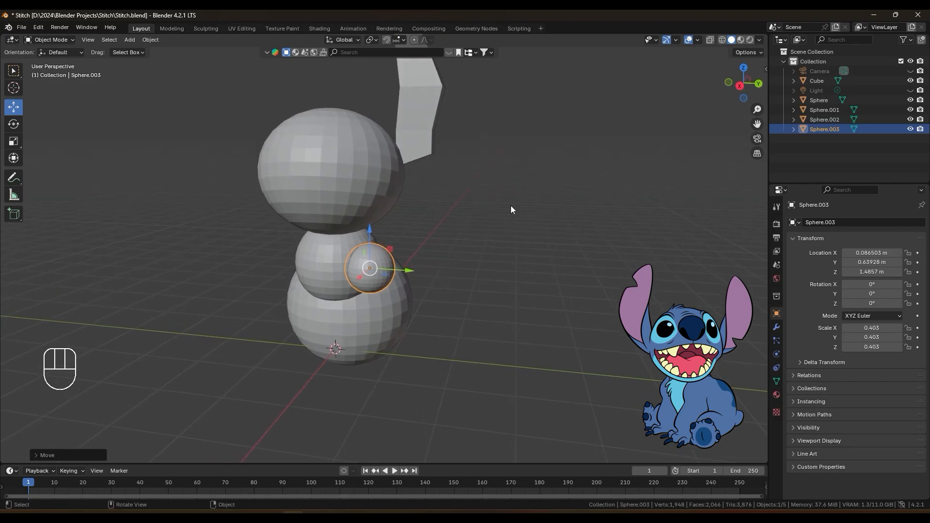
pyautogui.moveTo(433, 263); pyautogui.dragTo(494, 287, button='middle')
pyautogui.keyDown('shift'); pyautogui.moveTo(494, 287); pyautogui.dragTo(479, 254, button='middle'); pyautogui.keyUp('shift')
pyautogui.moveTo(443, 221); pyautogui.dragTo(431, 230, button='middle')
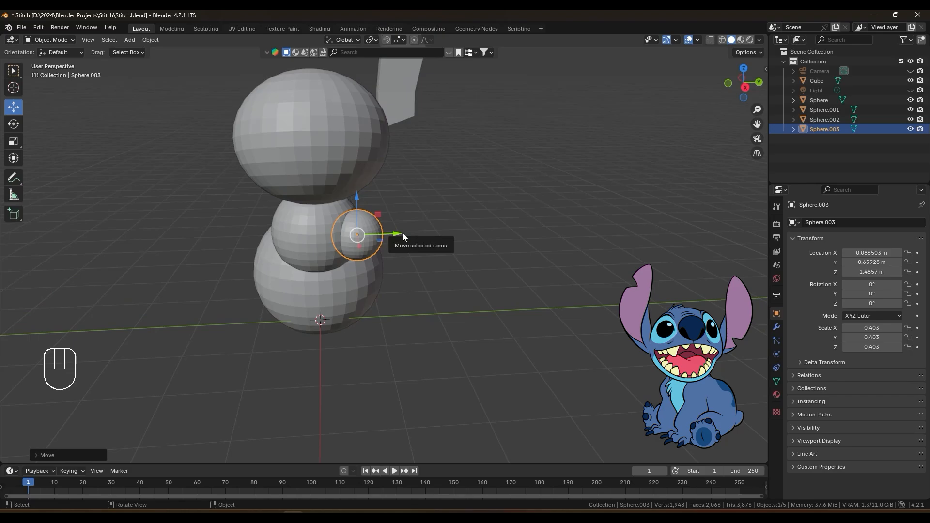
pyautogui.moveTo(405, 233); pyautogui.dragTo(460, 217, button='middle')
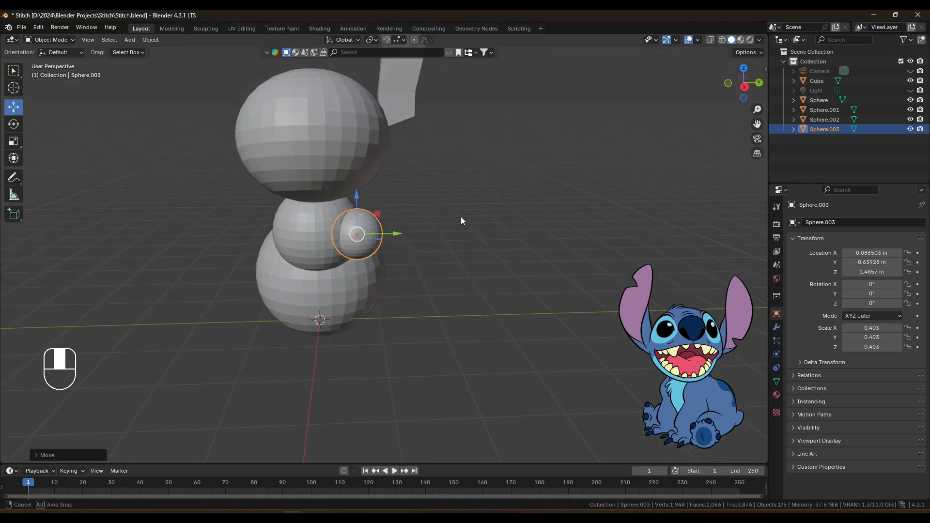
# Step: Add a cylinder mesh and scale it down to about 0.5
pyautogui.click(419, 185)
pyautogui.hotkey('shift', 'a')
pyautogui.moveTo(419, 185)
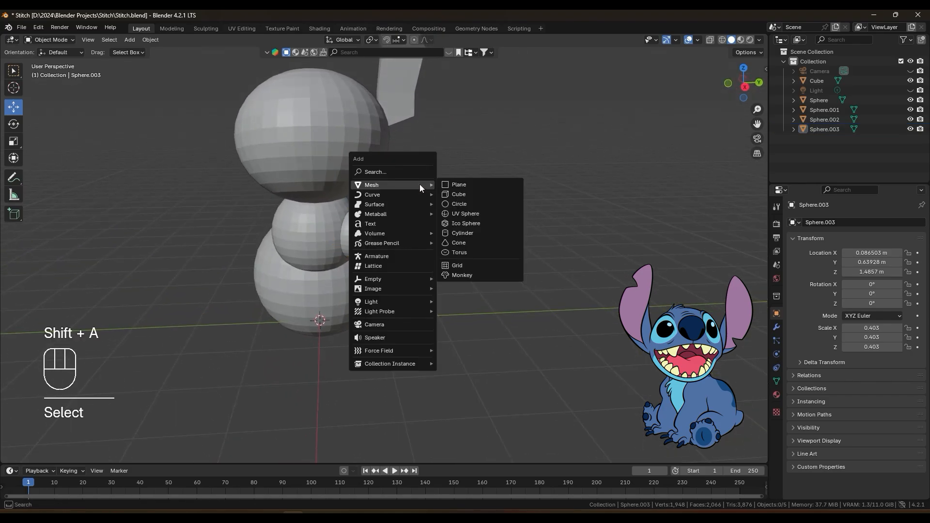
pyautogui.click(481, 235)
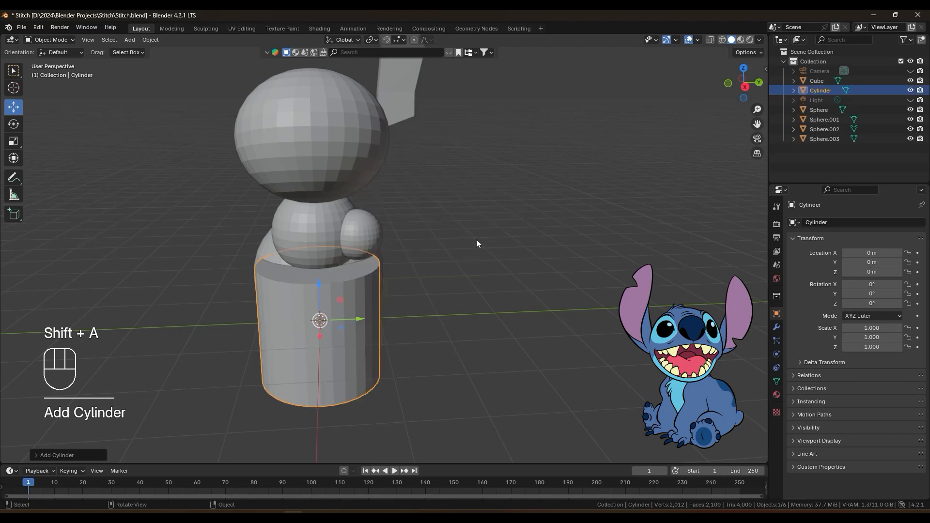
pyautogui.moveTo(402, 242); pyautogui.dragTo(372, 245, button='middle')
pyautogui.press('s')
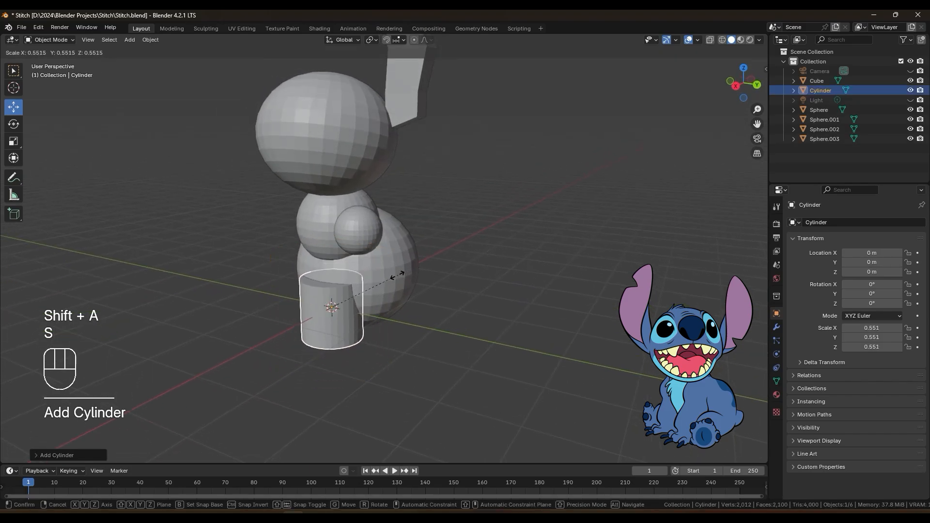
pyautogui.click(393, 280)
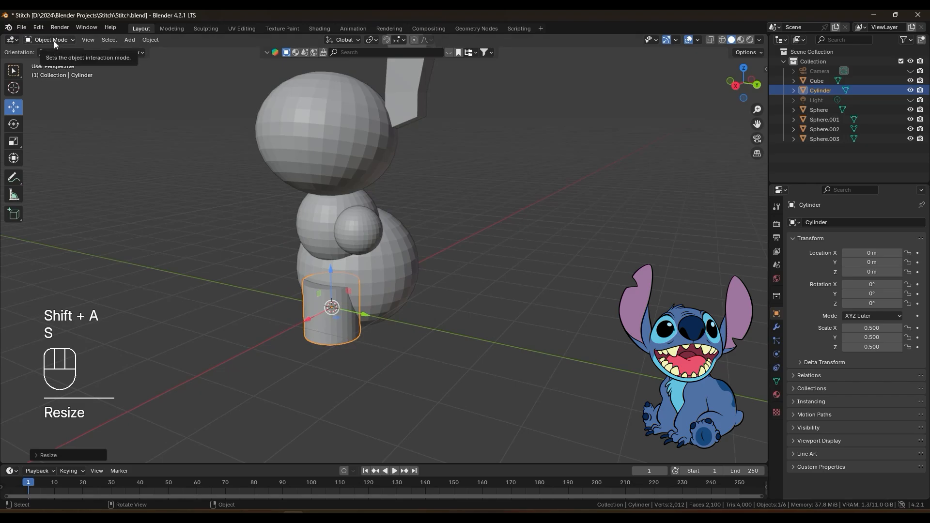
# Step: Stretch the cylinder along Z and shrink it overall, to a scale of about 0.426 in X and Y and 0.734 in Z
pyautogui.press('s')
pyautogui.press('z')
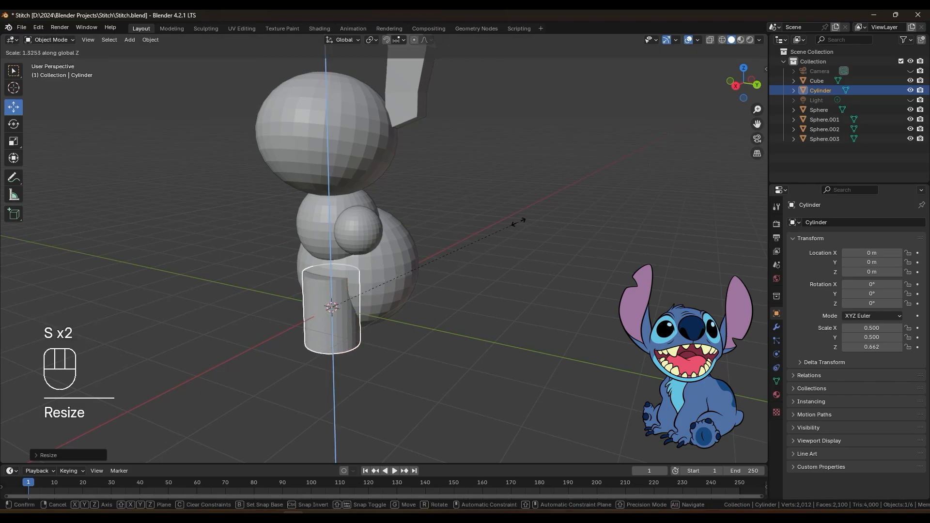
pyautogui.click(571, 189)
pyautogui.press('s')
pyautogui.click(533, 204)
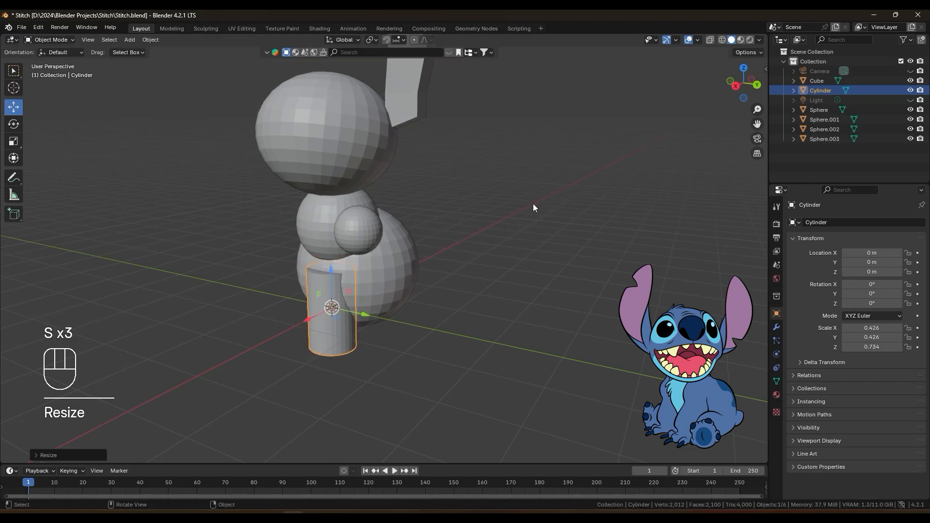
# Step: In the back orthographic view, tilt the cylinder about -34.7° around Y and move it below the shoulder, at about X 0.59 m, Z 0.76 m
pyautogui.click(752, 80)
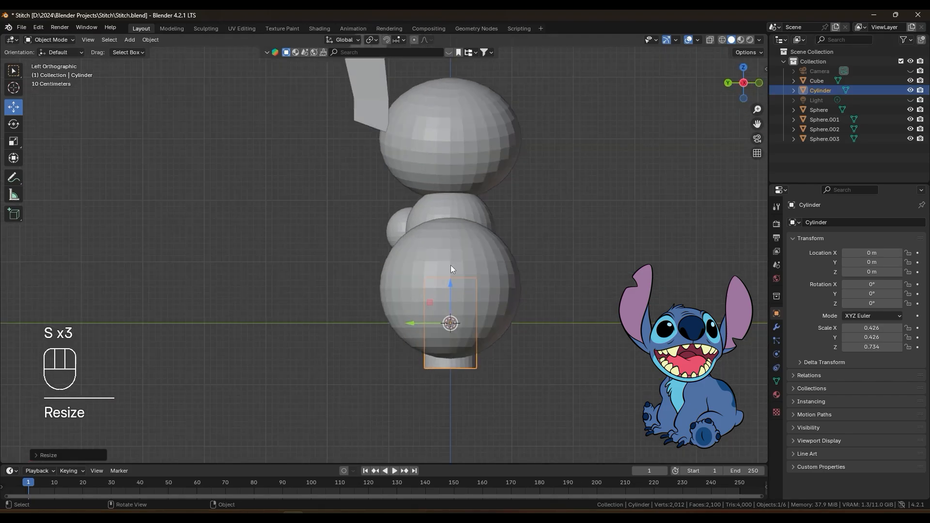
pyautogui.click(728, 84)
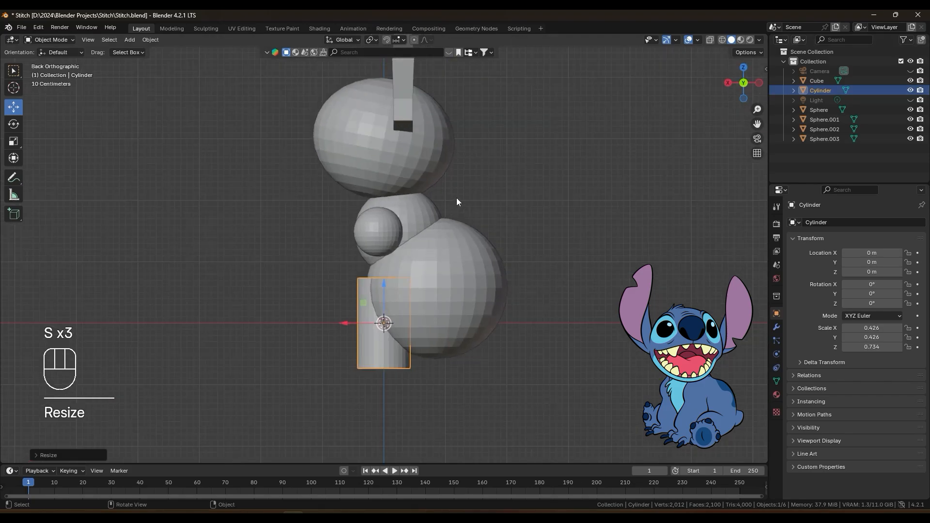
pyautogui.press('r')
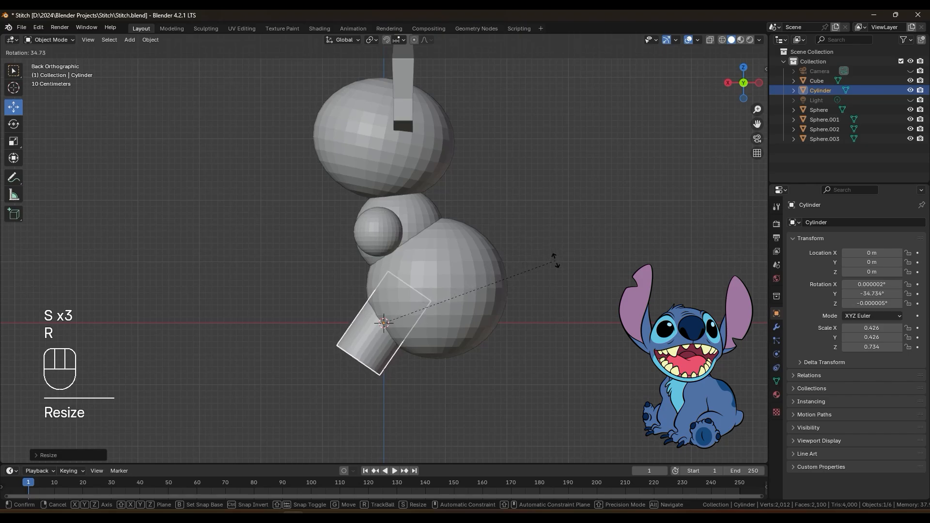
pyautogui.click(562, 291)
pyautogui.press('g')
pyautogui.click(532, 265)
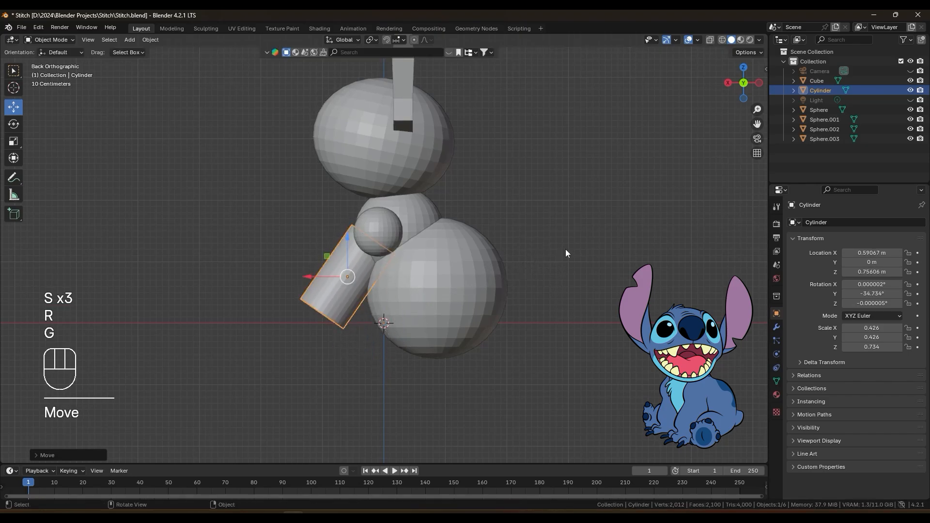
# Step: In the right orthographic view, move the cylinder under the shoulder sphere, at about Y 0.67 m and Z 0.71 m
pyautogui.click(729, 82)
pyautogui.press('g')
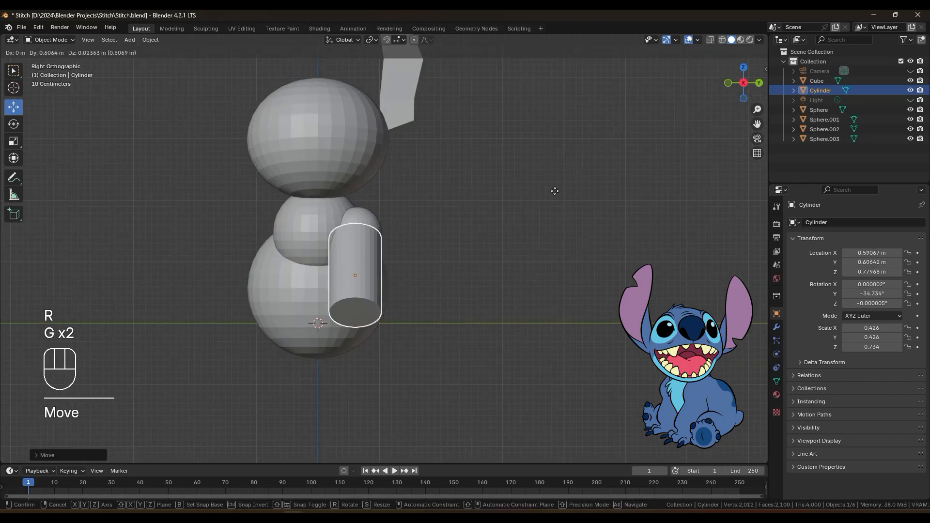
pyautogui.click(549, 196)
pyautogui.moveTo(549, 196); pyautogui.dragTo(413, 220, button='middle')
pyautogui.moveTo(393, 273); pyautogui.dragTo(339, 286, button='middle')
# Step: In Edit Mode, scale down the cylinder's top cap face and shift it under the shoulder to taper the upper arm
pyautogui.click(57, 41)
pyautogui.click(56, 61)
pyautogui.scroll(2, 378, 218)
pyautogui.moveTo(374, 212); pyautogui.dragTo(363, 218, button='middle')
pyautogui.scroll(-1, 364, 218)
pyautogui.click(96, 40)
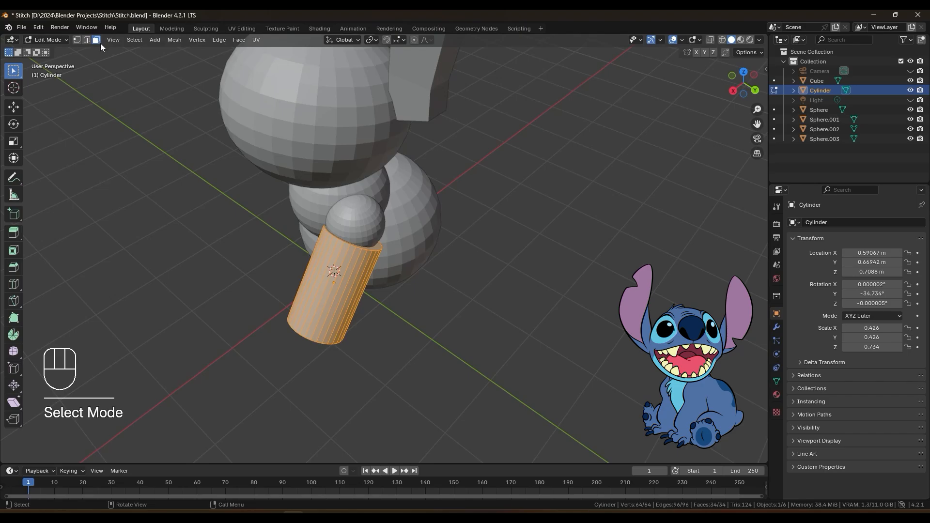
pyautogui.click(382, 247)
pyautogui.press('s')
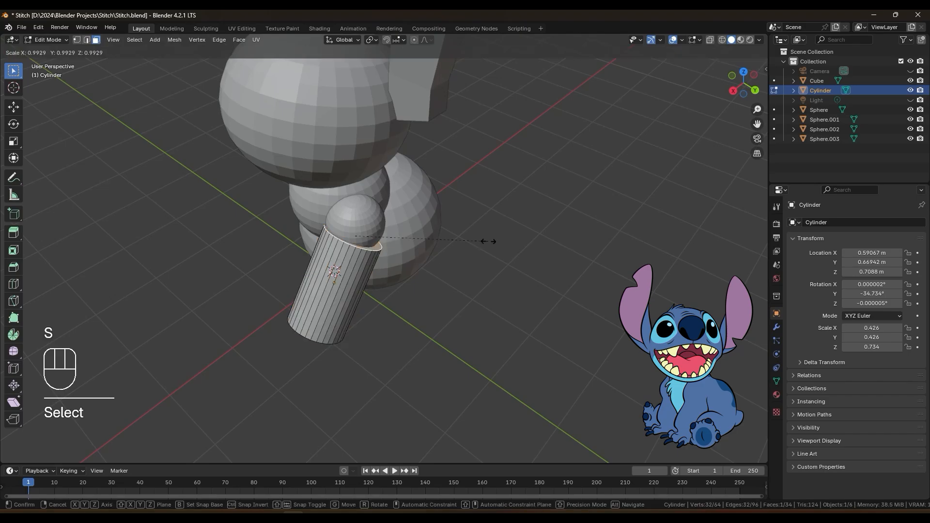
pyautogui.click(457, 240)
pyautogui.moveTo(457, 239); pyautogui.dragTo(532, 270, button='middle')
pyautogui.press('g')
pyautogui.click(489, 260)
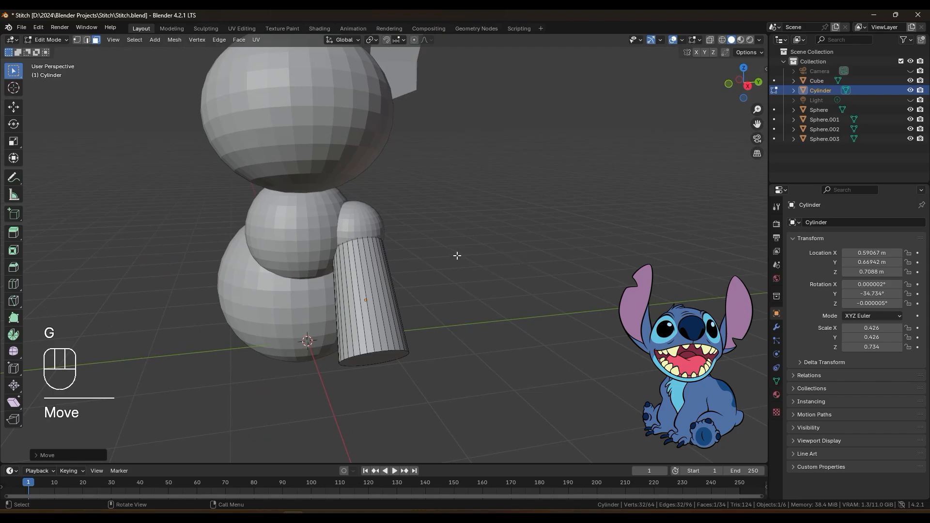
# Step: Select the cylinder's bottom cap face and scale it down slightly
pyautogui.scroll(-2, 426, 343)
pyautogui.keyDown('shift'); pyautogui.moveTo(426, 343); pyautogui.dragTo(407, 268, button='middle'); pyautogui.keyUp('shift')
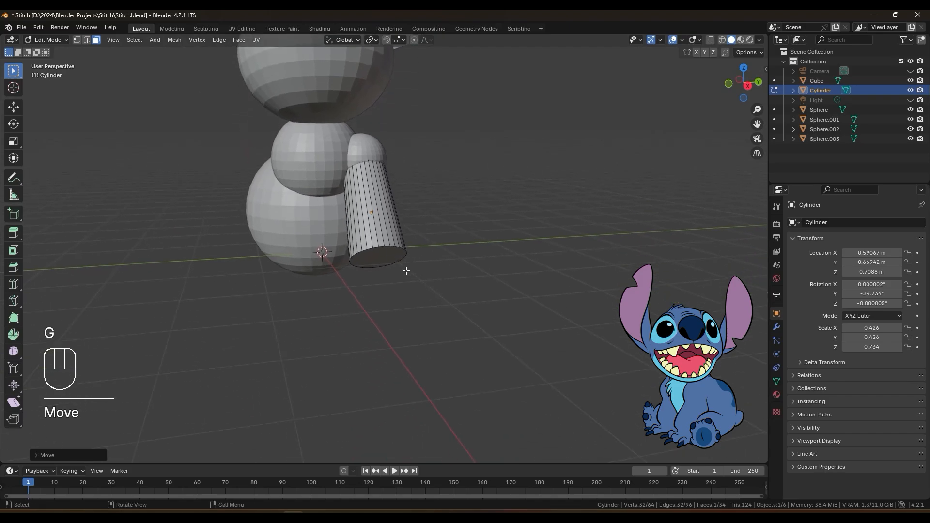
pyautogui.click(494, 260)
pyautogui.keyDown('shift'); pyautogui.moveTo(493, 260); pyautogui.dragTo(464, 276, button='middle'); pyautogui.keyUp('shift')
pyautogui.press('s')
pyautogui.click(449, 278)
# Step: Extrude the bottom cap face twice, scaling it down after each extrusion to taper the arm towards the wrist
pyautogui.press('e')
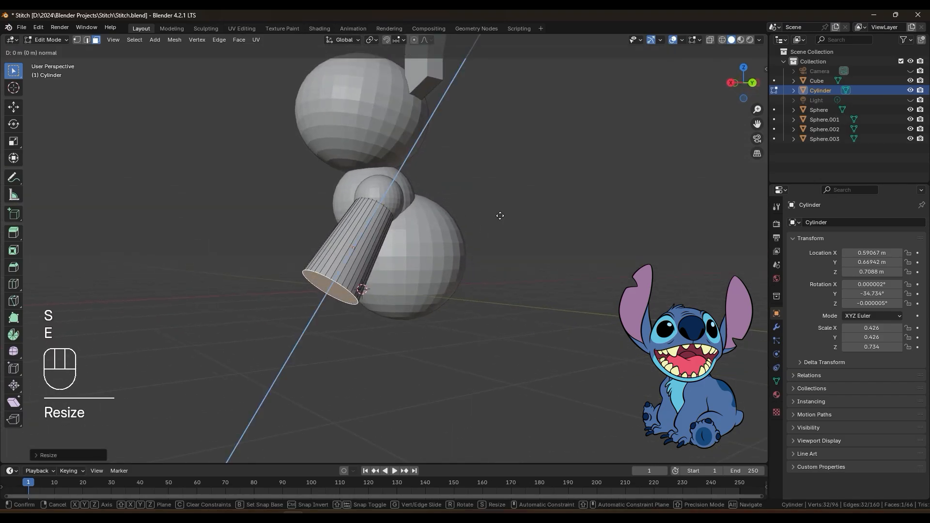
pyautogui.click(490, 230)
pyautogui.press('s')
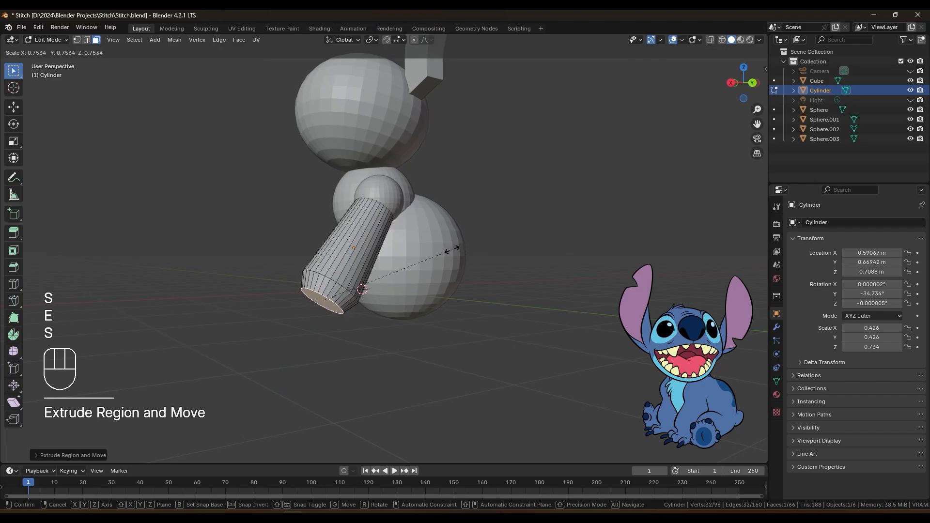
pyautogui.click(444, 252)
pyautogui.moveTo(445, 253); pyautogui.dragTo(472, 245, button='middle')
pyautogui.press('e')
pyautogui.click(452, 243)
pyautogui.press('s')
pyautogui.click(430, 249)
pyautogui.moveTo(429, 250); pyautogui.dragTo(326, 266, button='middle')
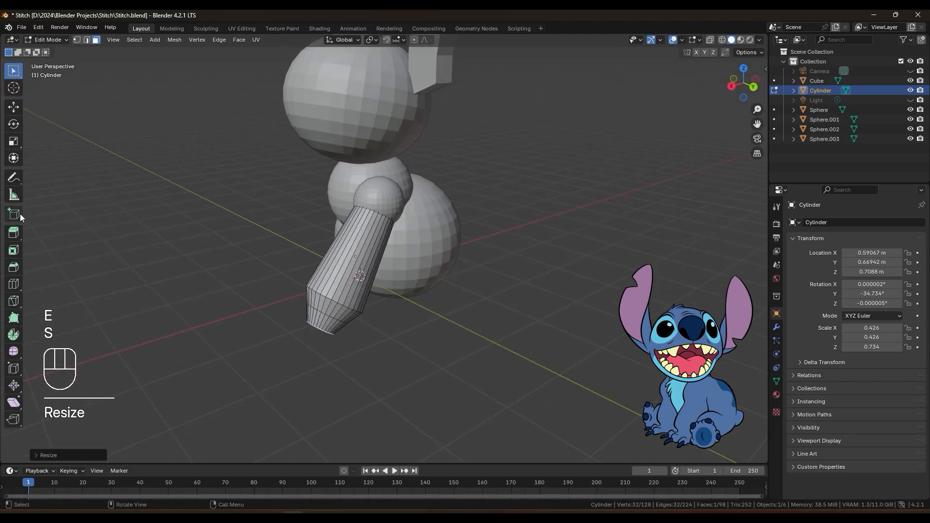
# Step: Add a loop cut across the upper arm, shift it about 0.22 m towards the body to bend the arm, and return to Object Mode
pyautogui.click(15, 284)
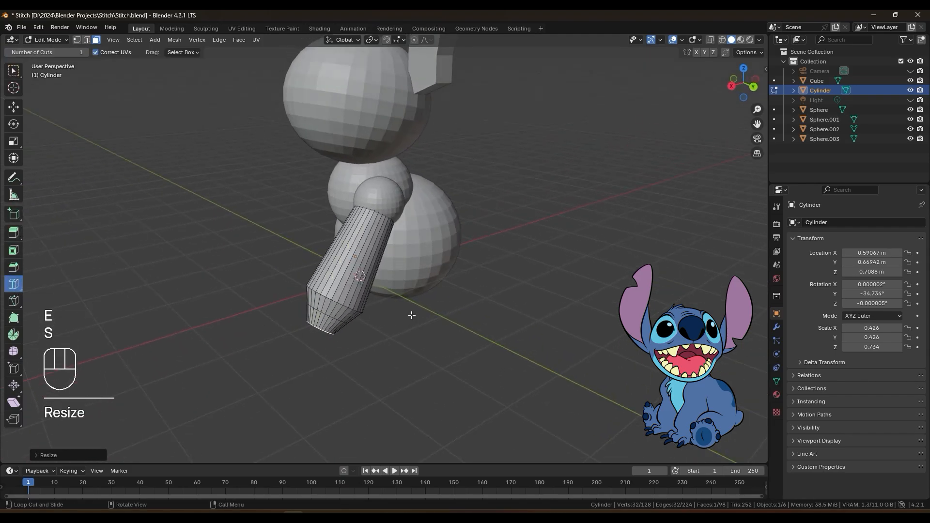
pyautogui.moveTo(504, 258); pyautogui.dragTo(411, 253, button='middle')
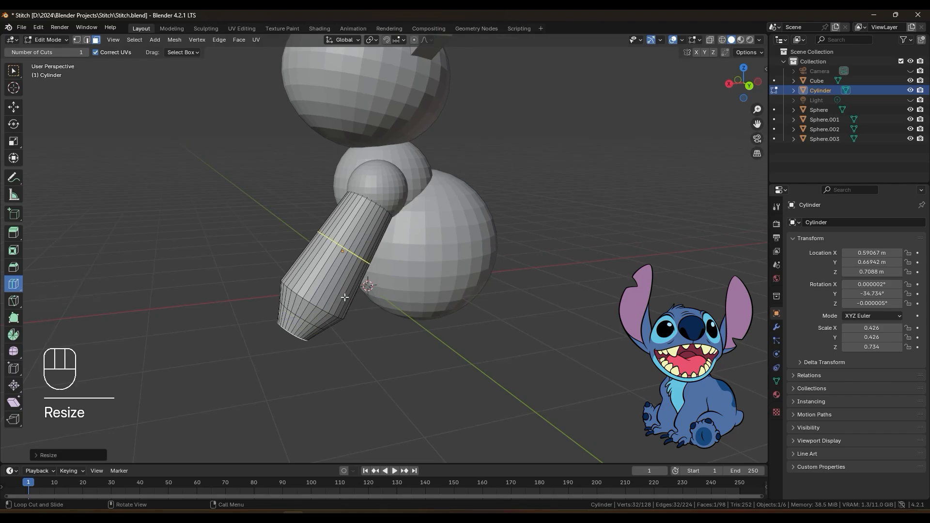
pyautogui.moveTo(355, 251); pyautogui.dragTo(363, 244)
pyautogui.click(750, 85)
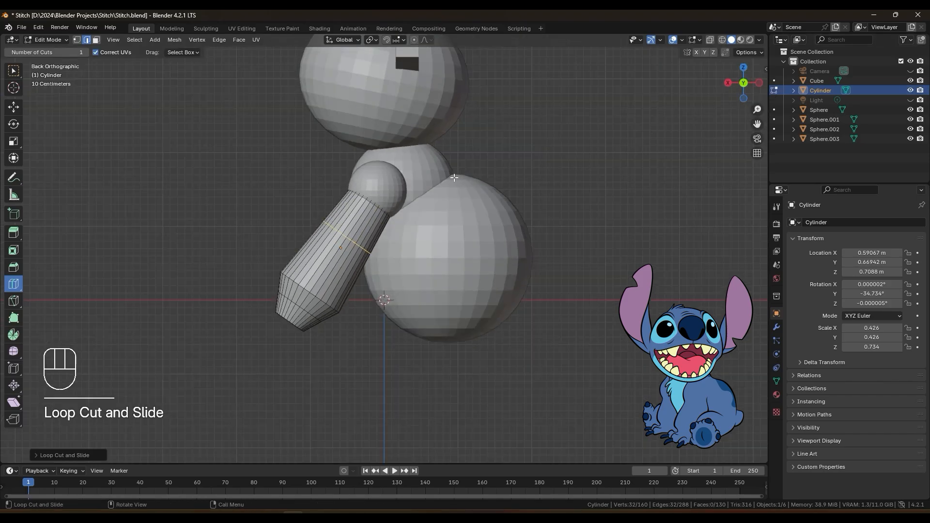
pyautogui.press('g')
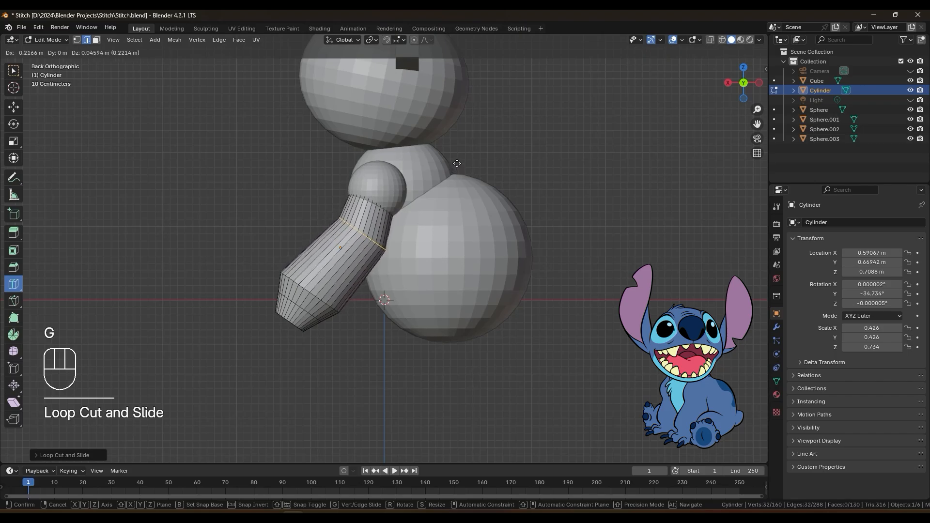
pyautogui.click(457, 163)
pyautogui.click(56, 37)
pyautogui.click(51, 51)
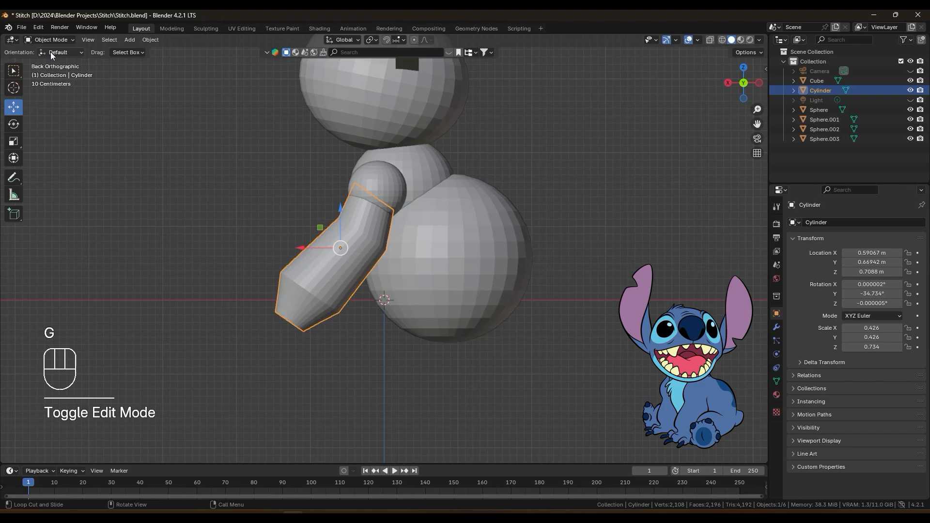
# Step: Move the shoulder sphere onto the arm's upper end, at about X 0.165 m, Z 1.564 m, and scale it to about 0.446
pyautogui.click(401, 180)
pyautogui.press('g')
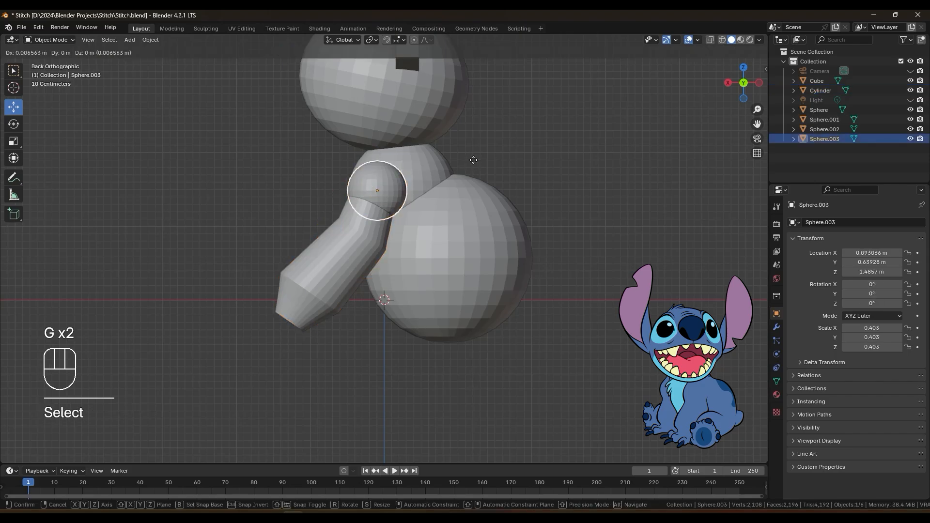
pyautogui.click(457, 161)
pyautogui.press('s')
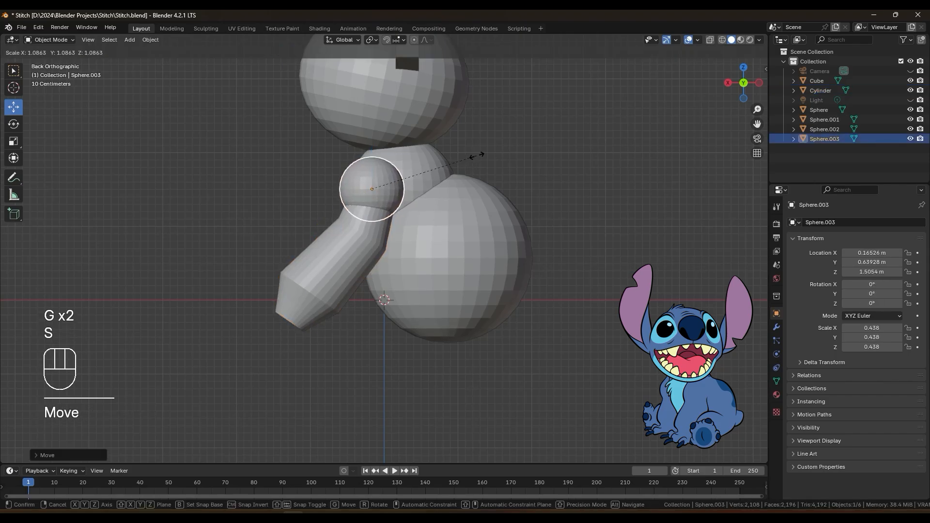
pyautogui.click(479, 155)
pyautogui.press('g')
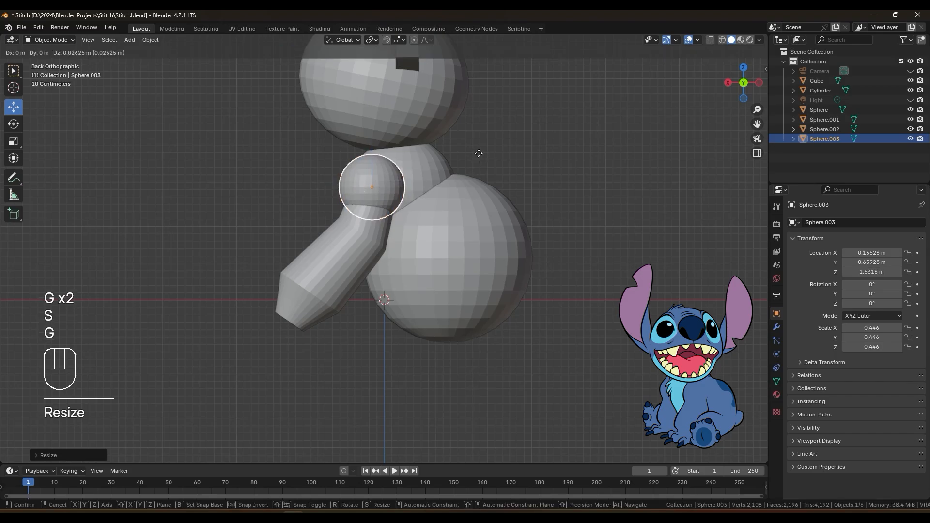
pyautogui.click(479, 151)
# Step: Examine the bent arm and shoulder against the body and head from several angles
pyautogui.moveTo(385, 178); pyautogui.dragTo(496, 190, button='middle')
pyautogui.click(478, 207)
pyautogui.scroll(-2, 436, 213)
pyautogui.keyDown('shift'); pyautogui.moveTo(376, 214); pyautogui.dragTo(424, 276, button='middle'); pyautogui.keyUp('shift')
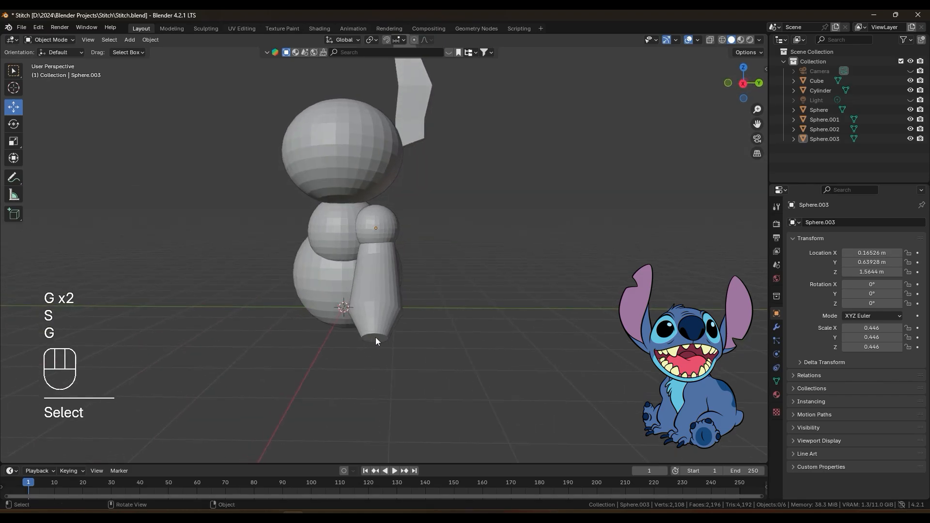
pyautogui.moveTo(393, 329); pyautogui.dragTo(278, 335, button='middle')
pyautogui.keyDown('shift'); pyautogui.moveTo(505, 264); pyautogui.dragTo(470, 268, button='middle'); pyautogui.keyUp('shift')
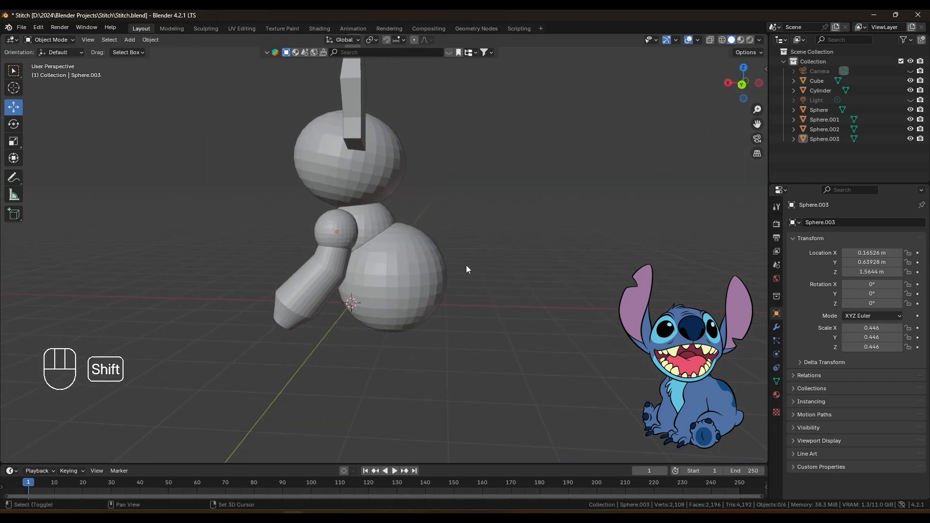
pyautogui.moveTo(379, 209)
pyautogui.mouseDown(button='middle')
pyautogui.moveTo(490, 211)
pyautogui.moveTo(375, 209)
pyautogui.mouseUp(button='middle')
pyautogui.click(407, 259)
pyautogui.click(746, 84)
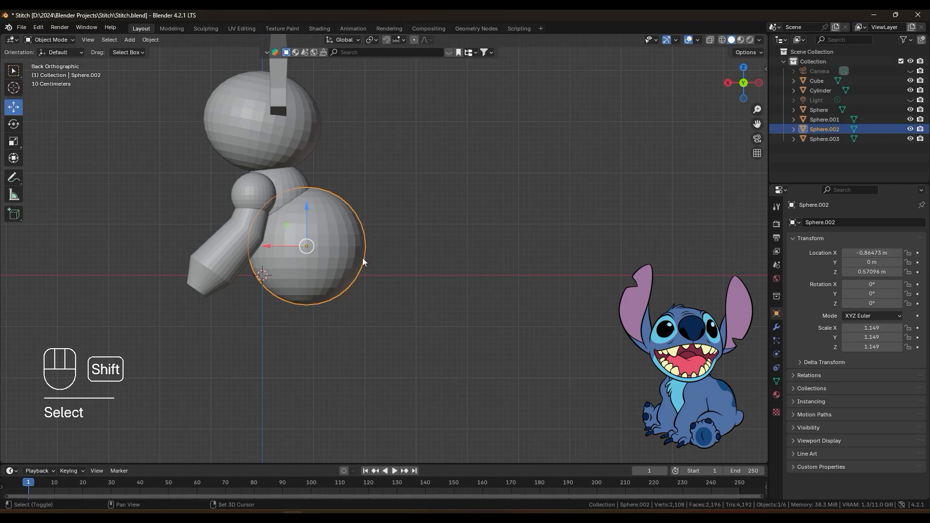
pyautogui.hotkey('shift', 'd')
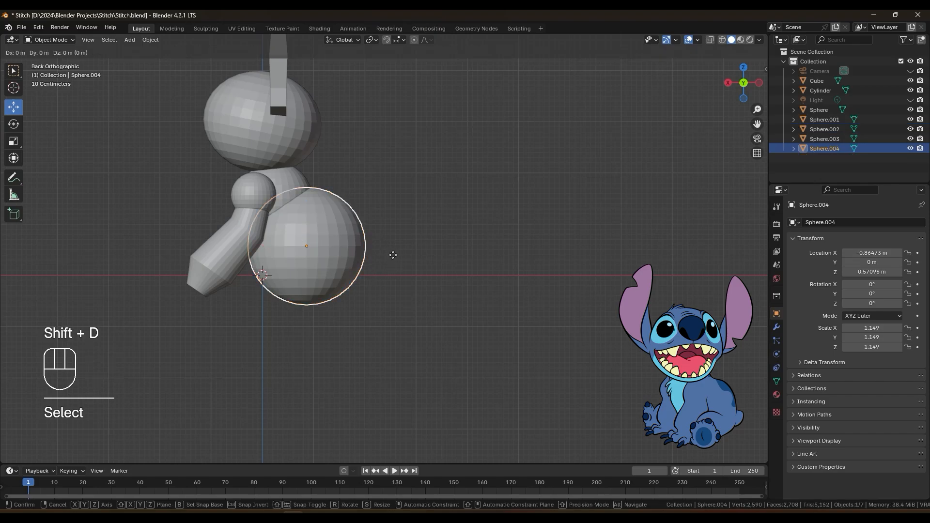
pyautogui.click(393, 255)
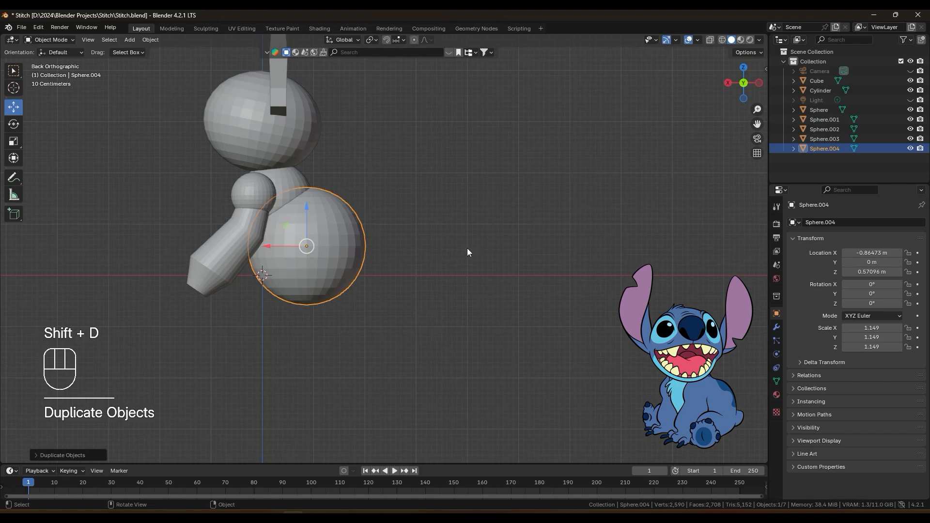
pyautogui.press('g')
pyautogui.click(548, 228)
pyautogui.press('Delete')
# Step: Add a cube mesh for the hand and scale it to 0.5
pyautogui.moveTo(405, 254); pyautogui.dragTo(380, 236, button='middle')
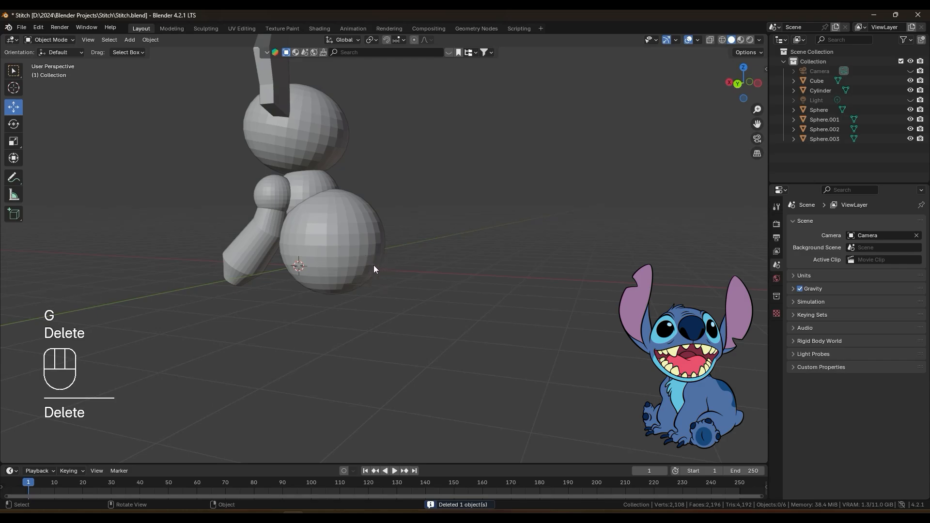
pyautogui.moveTo(398, 264); pyautogui.dragTo(415, 251, button='middle')
pyautogui.scroll(3, 366, 283)
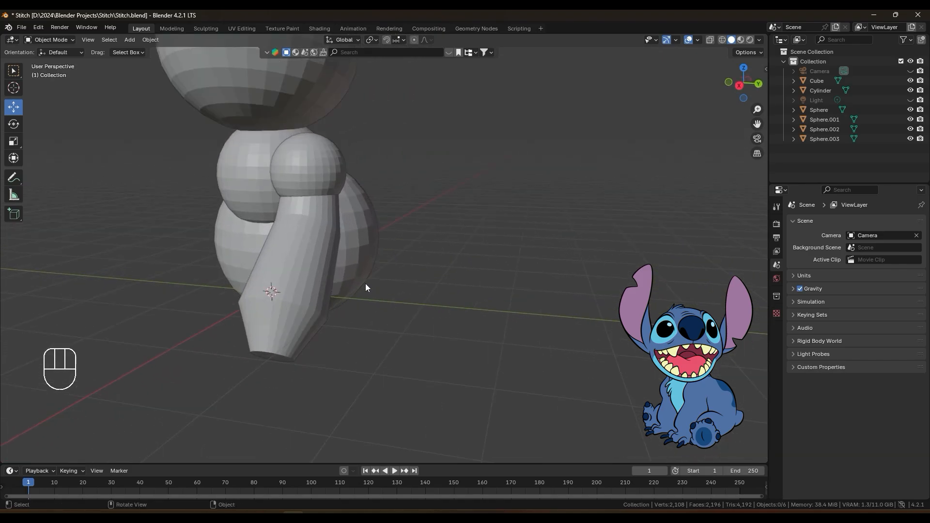
pyautogui.keyDown('shift'); pyautogui.moveTo(401, 322); pyautogui.dragTo(277, 320, button='middle'); pyautogui.keyUp('shift')
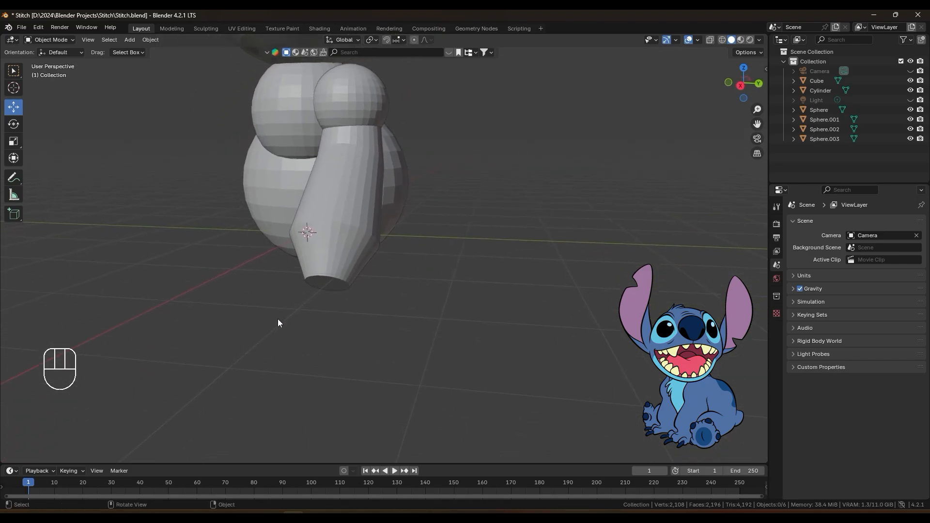
pyautogui.moveTo(364, 260); pyautogui.dragTo(371, 267, button='middle')
pyautogui.hotkey('shift', 'a')
pyautogui.moveTo(377, 190)
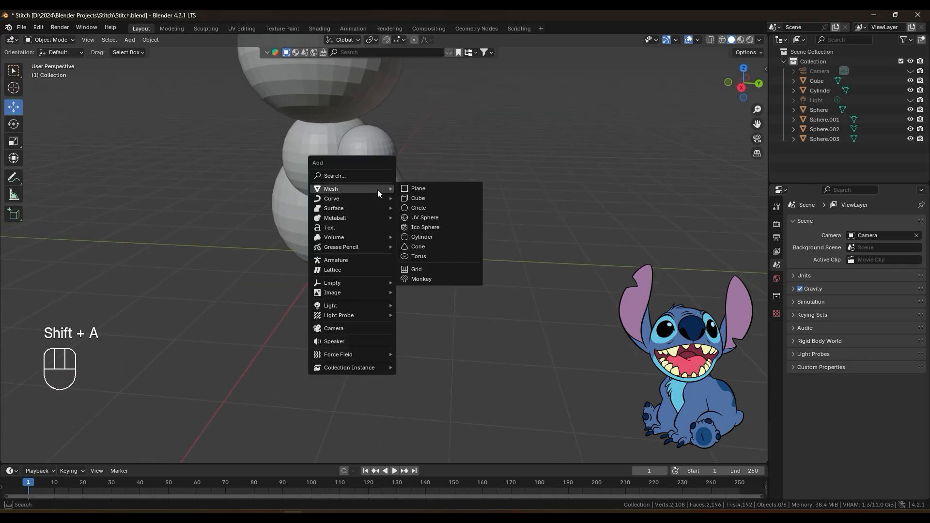
pyautogui.click(430, 198)
pyautogui.write('s0.5')
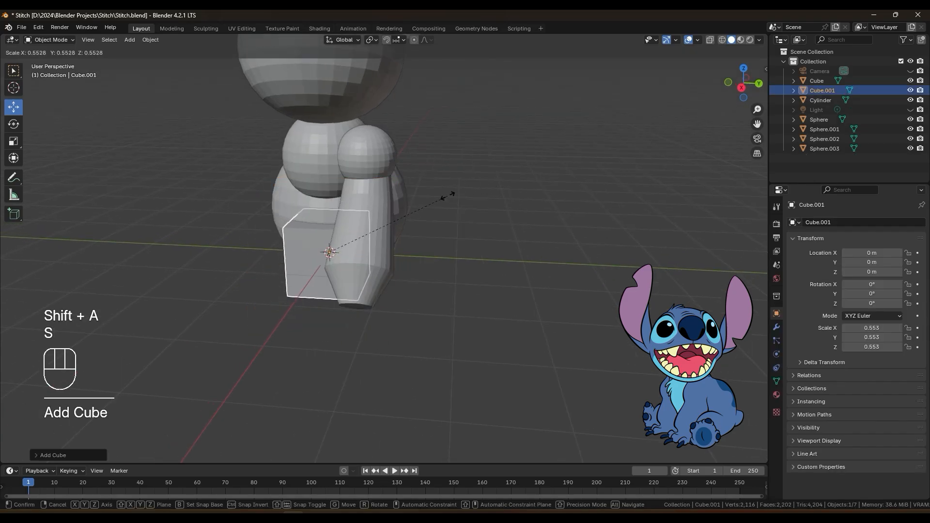
pyautogui.press('Return')
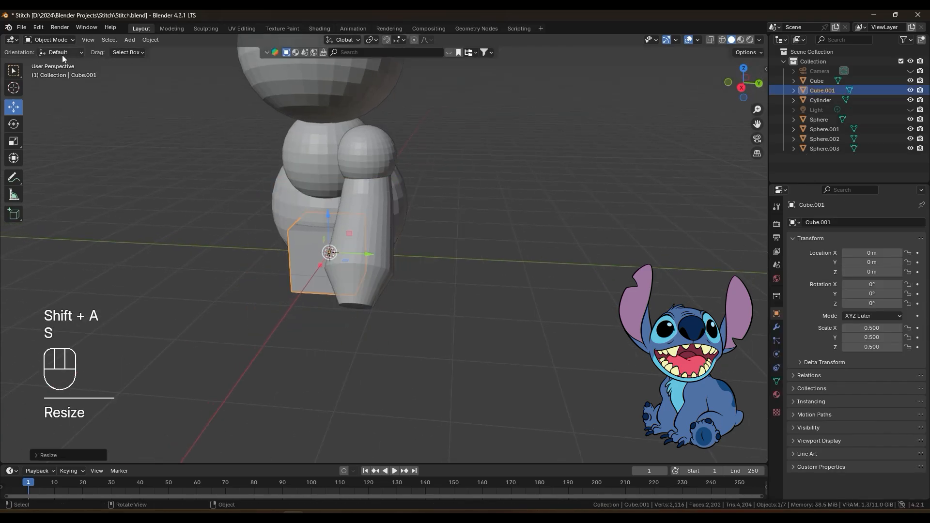
# Step: In the back orthographic view, move the cube to the wrist, enlarge it to about 0.595, and flatten it along Z to about 0.296
pyautogui.scroll(-2, 417, 181)
pyautogui.keyDown('shift'); pyautogui.moveTo(394, 189); pyautogui.dragTo(428, 208, button='middle'); pyautogui.keyUp('shift')
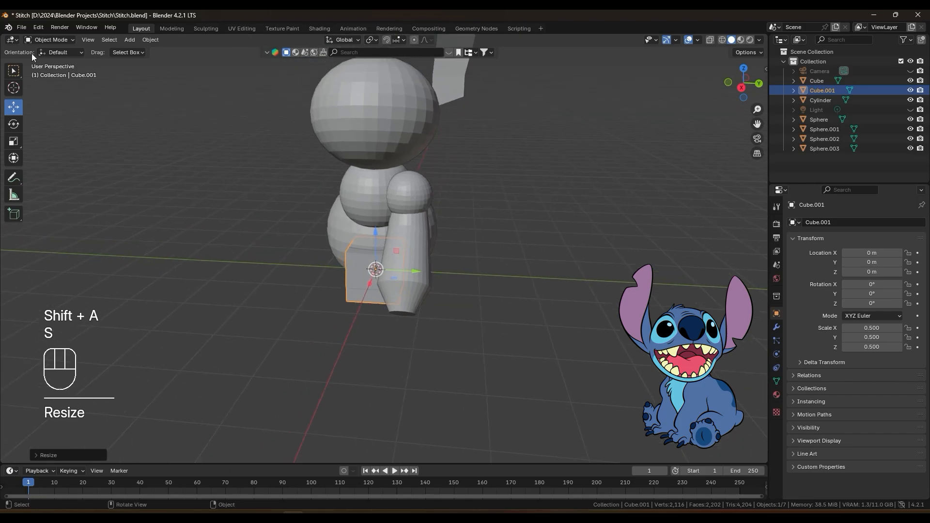
pyautogui.click(760, 85)
pyautogui.press('g')
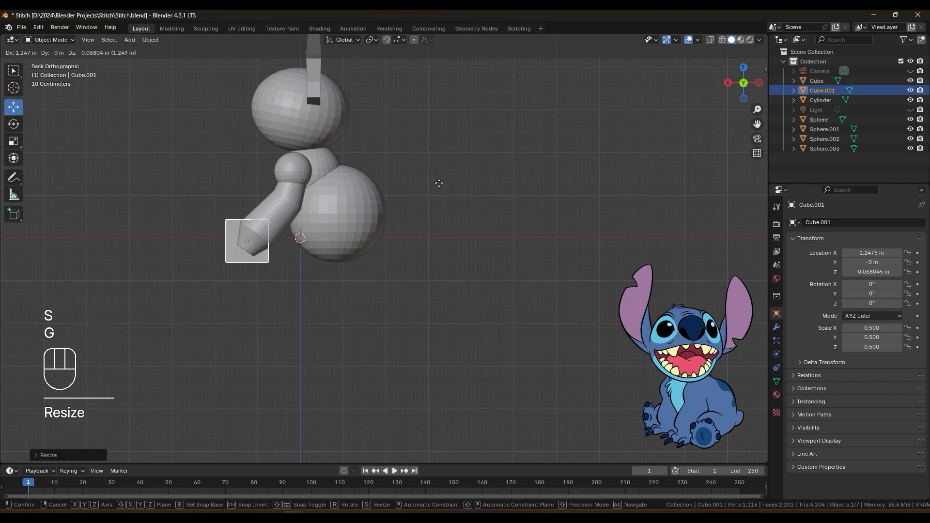
pyautogui.click(439, 190)
pyautogui.press('s')
pyautogui.click(535, 180)
pyautogui.press('s')
pyautogui.press('z')
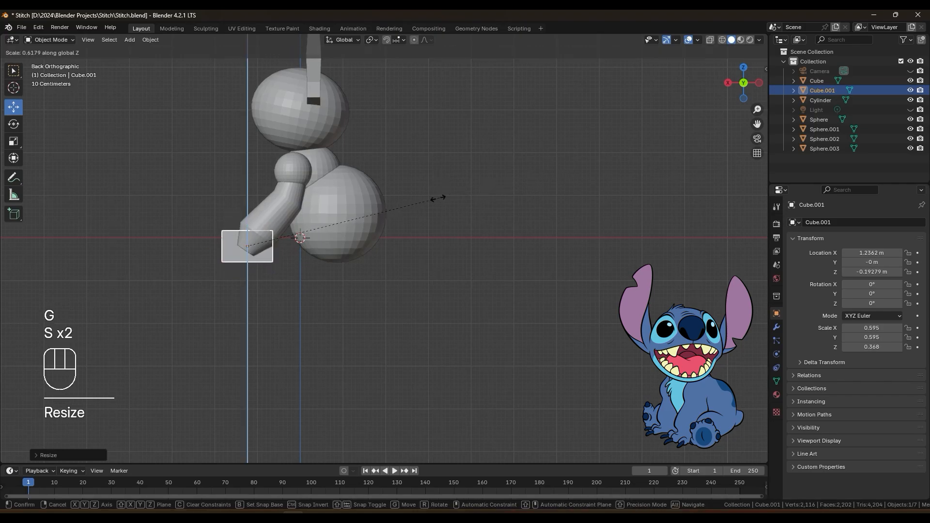
pyautogui.click(404, 207)
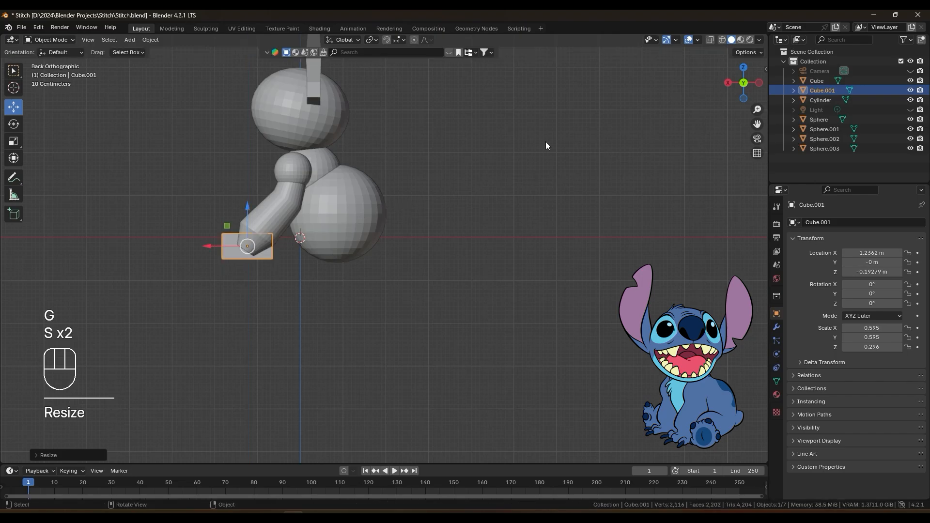
# Step: In the right orthographic view, align the cube under the arm's end, at about Y 0.605 m and Z -0.278 m
pyautogui.click(729, 83)
pyautogui.moveTo(435, 246); pyautogui.dragTo(469, 246)
pyautogui.press('g')
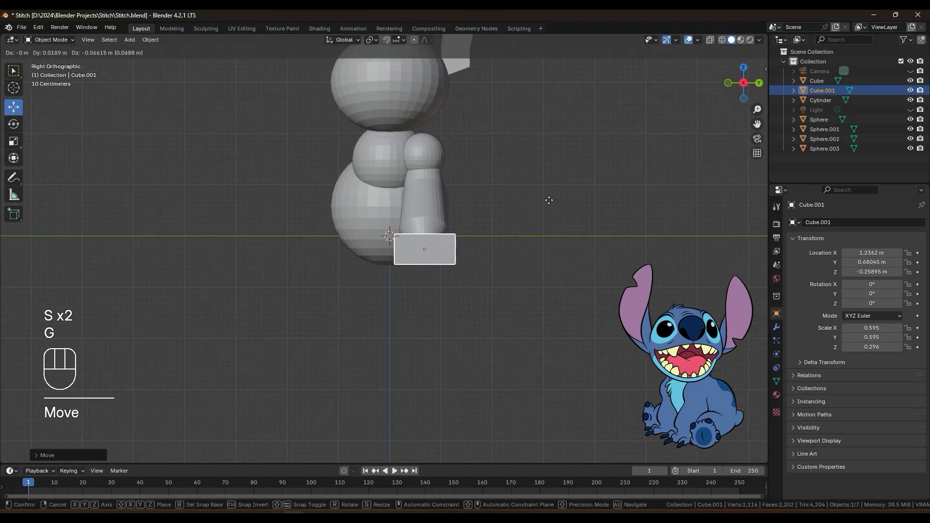
pyautogui.click(545, 201)
# Step: Shrink the hand cube to about 0.498 by 0.498 by 0.248 and, in the back orthographic view, lower it to about Z -0.391 m
pyautogui.moveTo(567, 194); pyautogui.dragTo(487, 205, button='middle')
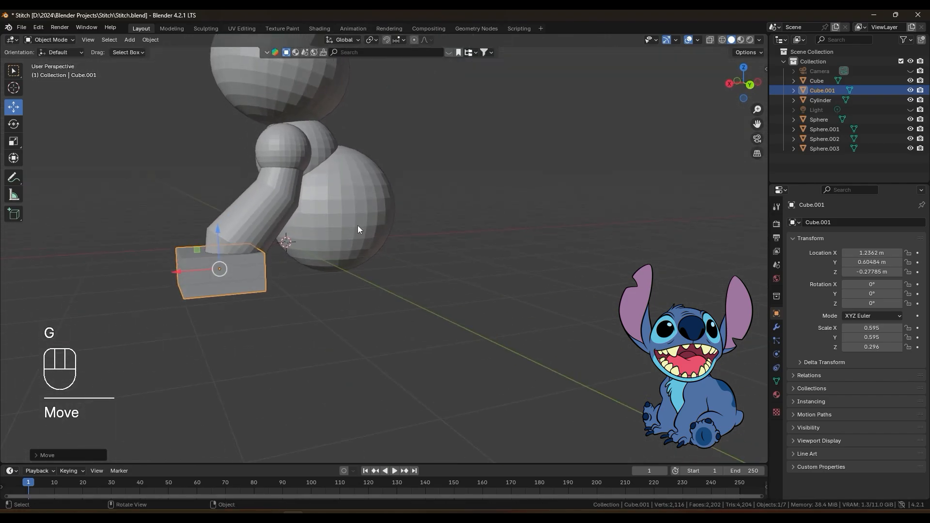
pyautogui.press('s')
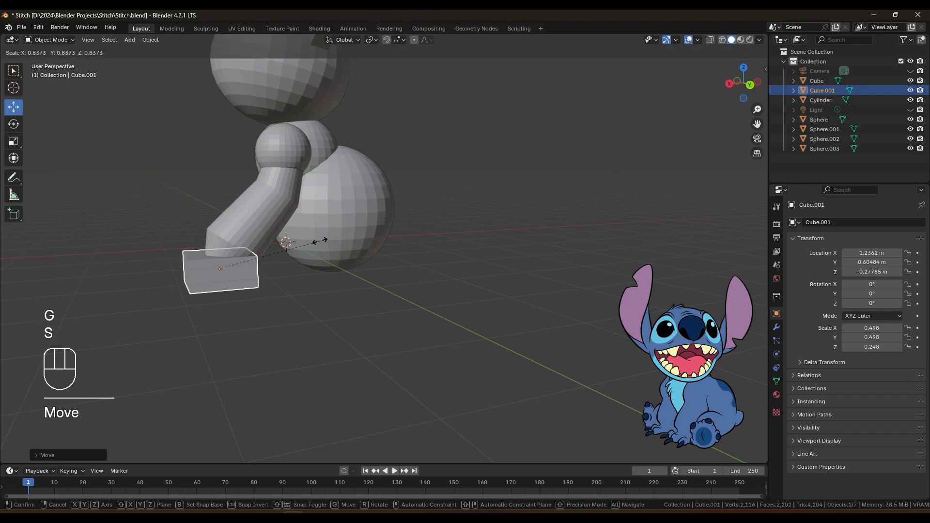
pyautogui.click(319, 241)
pyautogui.click(750, 85)
pyautogui.press('g')
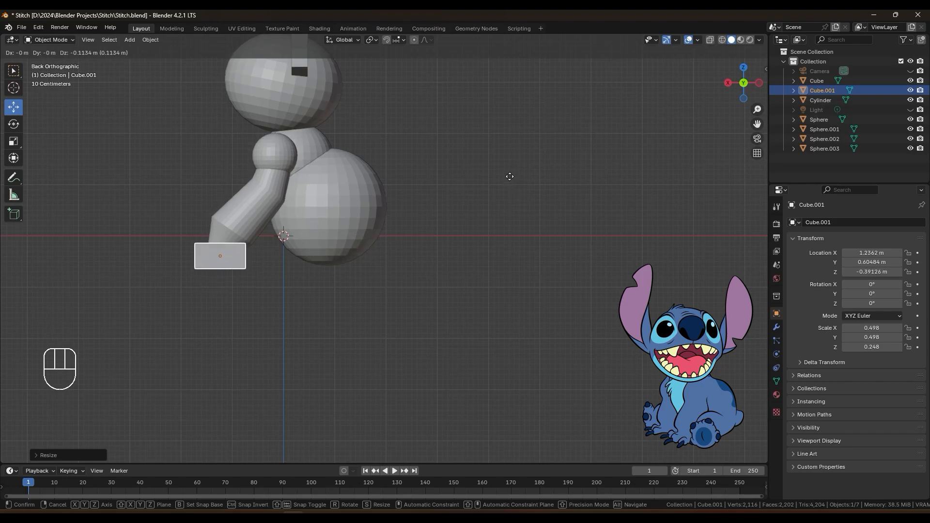
pyautogui.click(510, 177)
# Step: Shift the hand cube along Y to about 0.650 m so it sits under the wrist
pyautogui.moveTo(510, 176); pyautogui.dragTo(454, 209, button='middle')
pyautogui.keyDown('shift'); pyautogui.moveTo(498, 229); pyautogui.dragTo(412, 213, button='middle'); pyautogui.keyUp('shift')
pyautogui.scroll(2, 365, 266)
pyautogui.keyDown('shift'); pyautogui.moveTo(365, 270); pyautogui.dragTo(380, 231, button='middle'); pyautogui.keyUp('shift')
pyautogui.moveTo(341, 282); pyautogui.dragTo(446, 242)
pyautogui.moveTo(447, 242); pyautogui.dragTo(347, 262, button='middle')
pyautogui.scroll(3, 301, 240)
pyautogui.scroll(-2, 301, 240)
pyautogui.moveTo(301, 239); pyautogui.dragTo(373, 233, button='middle')
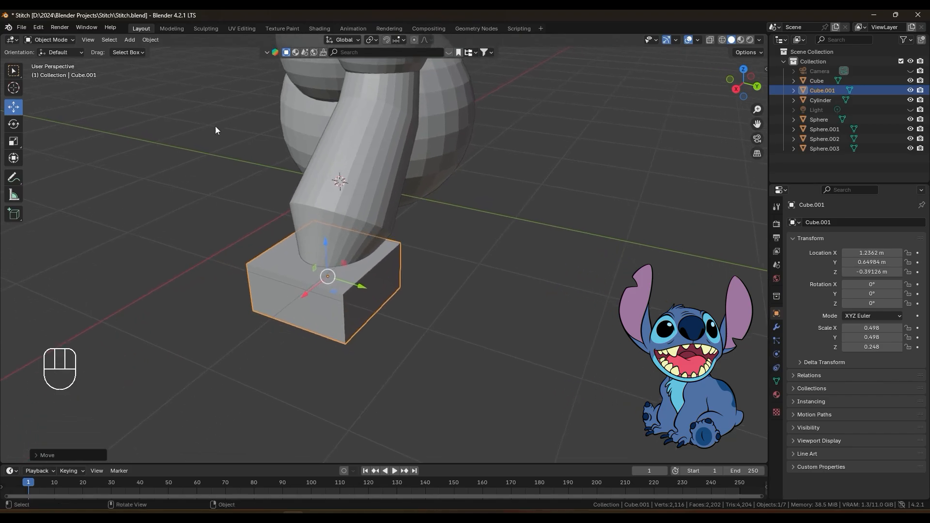
# Step: In Edit Mode with face selection, narrow the hand cube's body-facing side face along Y
pyautogui.click(59, 40)
pyautogui.click(47, 61)
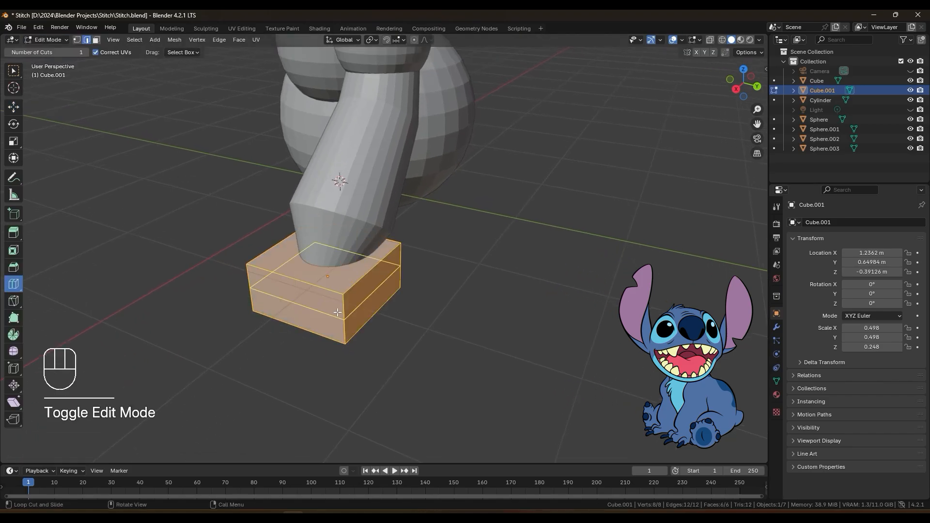
pyautogui.moveTo(382, 290); pyautogui.dragTo(271, 203, button='middle')
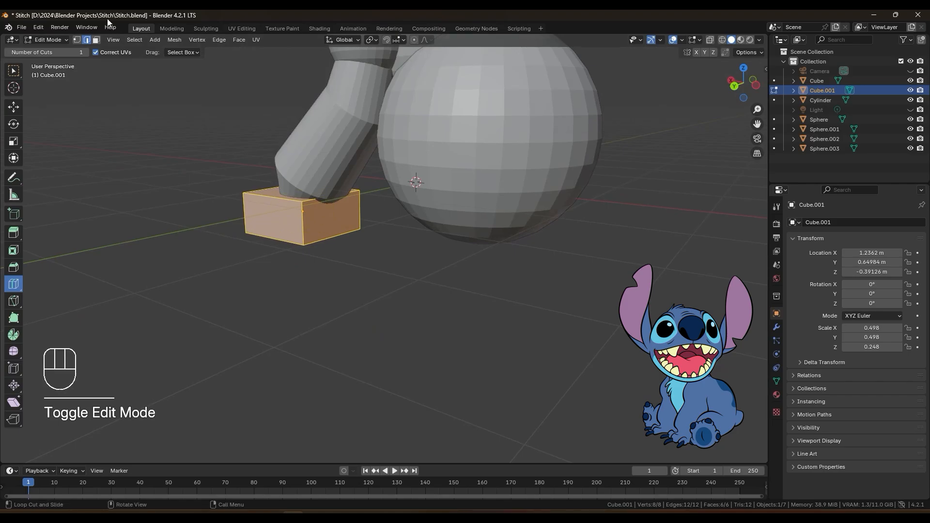
pyautogui.click(96, 40)
pyautogui.click(14, 73)
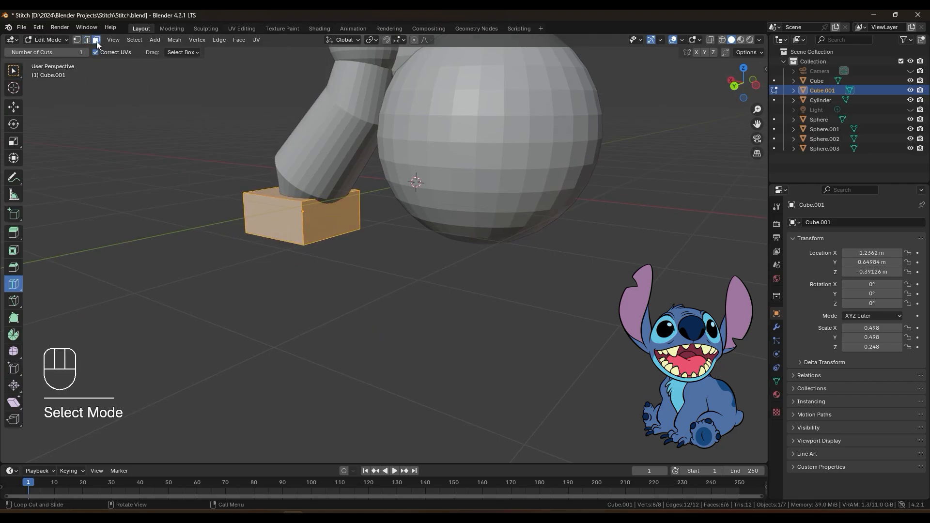
pyautogui.click(9, 71)
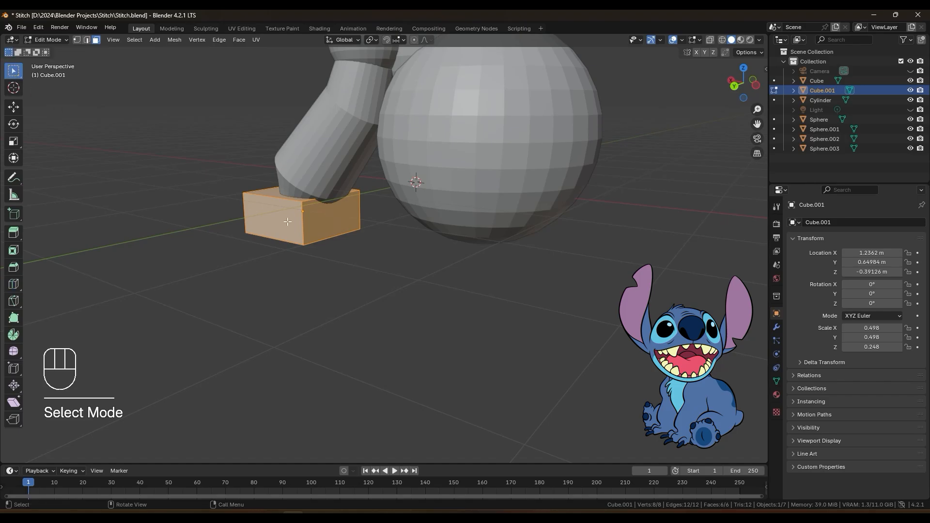
pyautogui.click(336, 220)
pyautogui.keyDown('shift'); pyautogui.moveTo(339, 221); pyautogui.dragTo(400, 223, button='middle'); pyautogui.keyUp('shift')
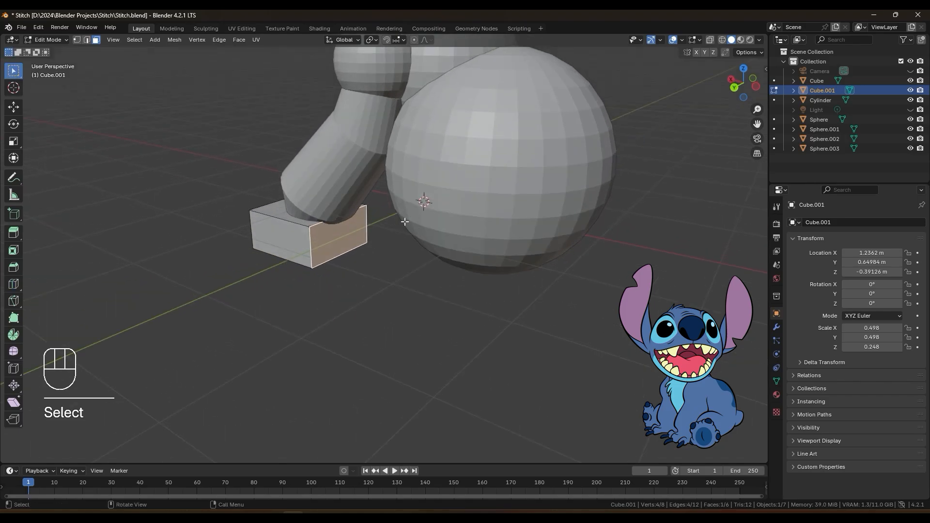
pyautogui.press('s')
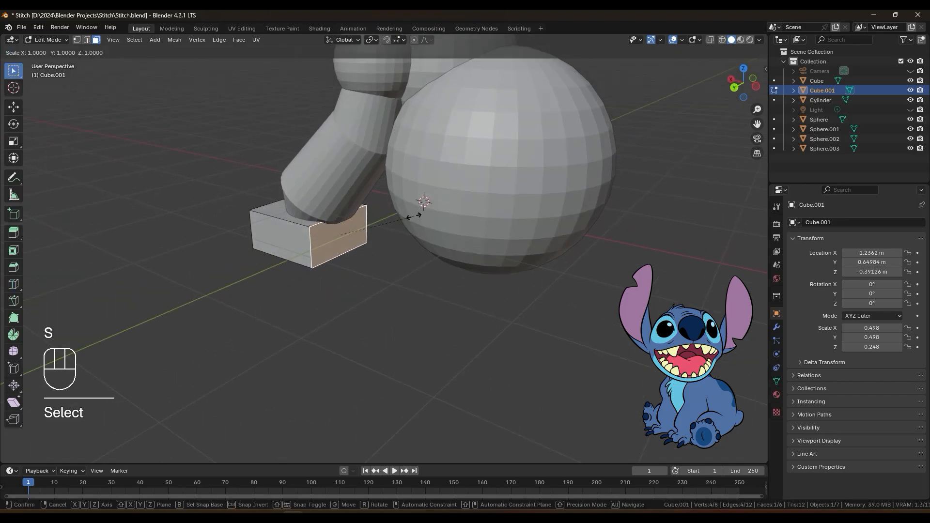
pyautogui.press('y')
pyautogui.click(382, 220)
pyautogui.moveTo(382, 220); pyautogui.dragTo(442, 222, button='middle')
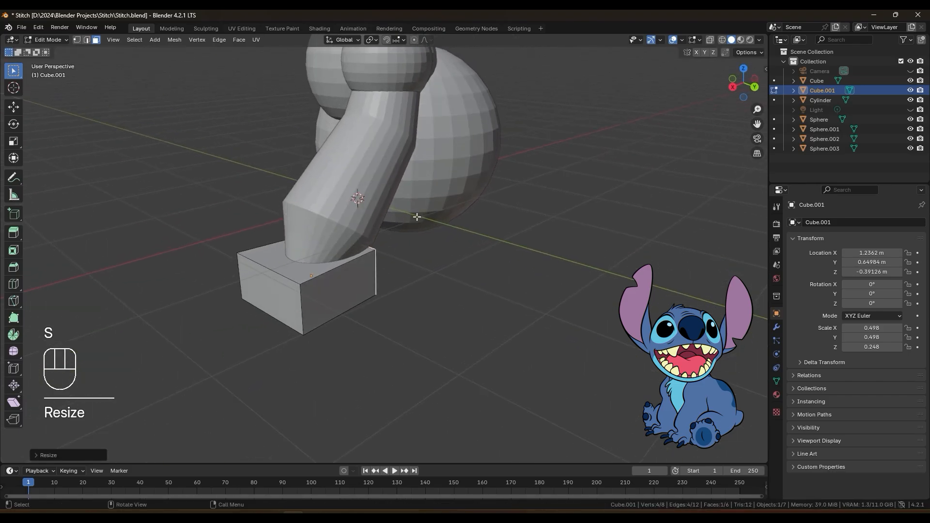
# Step: Widen the hand's outer end face along Y by about 1.29, reduce its height slightly along Z, and return to Object Mode
pyautogui.click(257, 286)
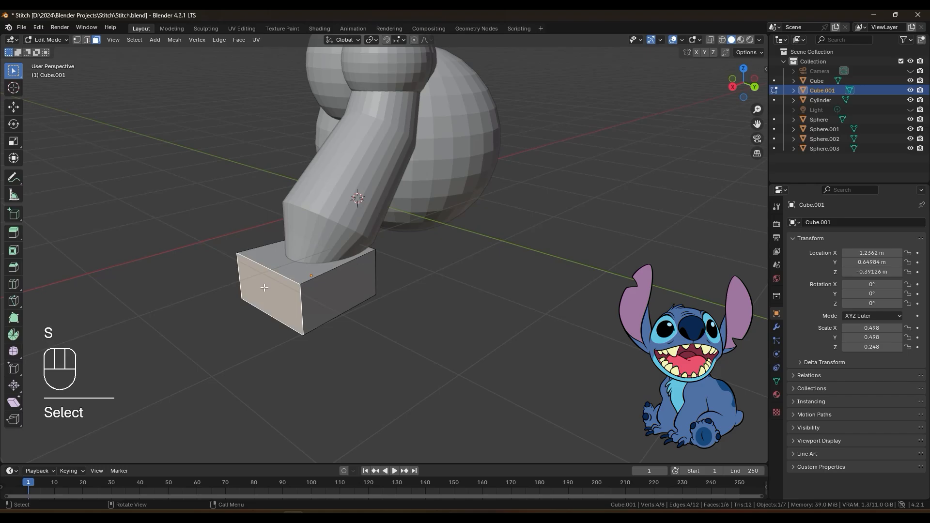
pyautogui.press('s')
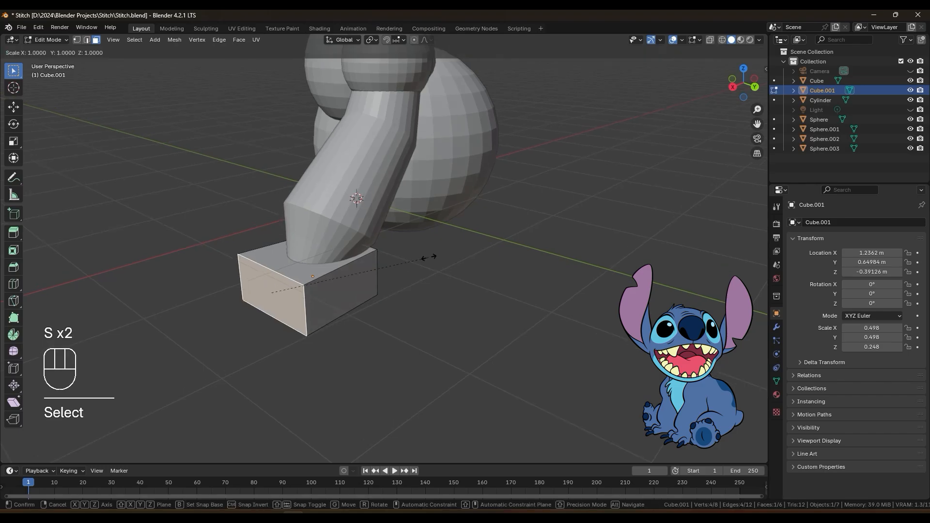
pyautogui.press('y')
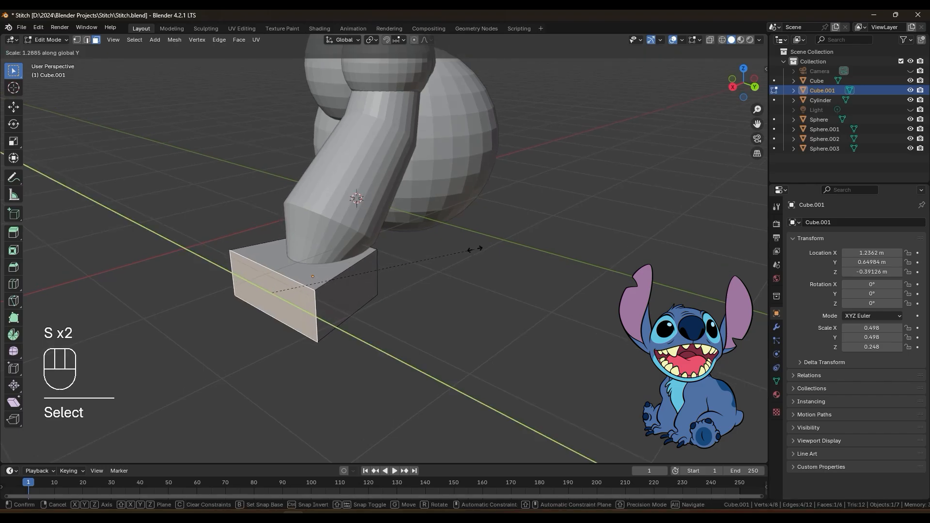
pyautogui.click(475, 249)
pyautogui.moveTo(409, 260); pyautogui.dragTo(417, 254, button='middle')
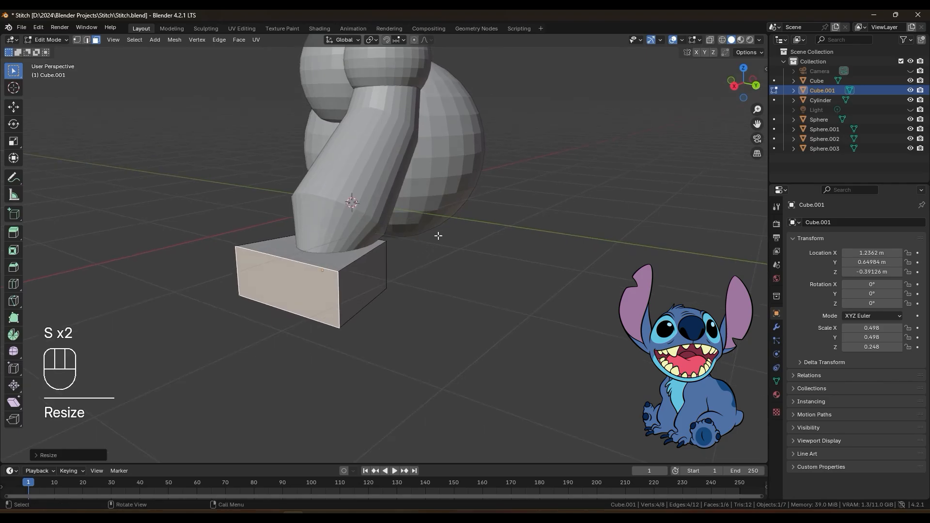
pyautogui.press('s')
pyautogui.press('z')
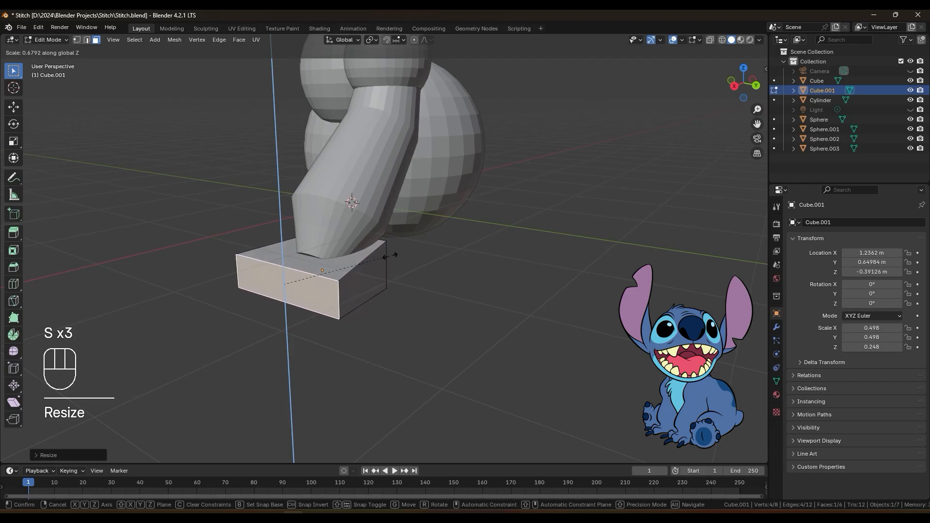
pyautogui.click(420, 243)
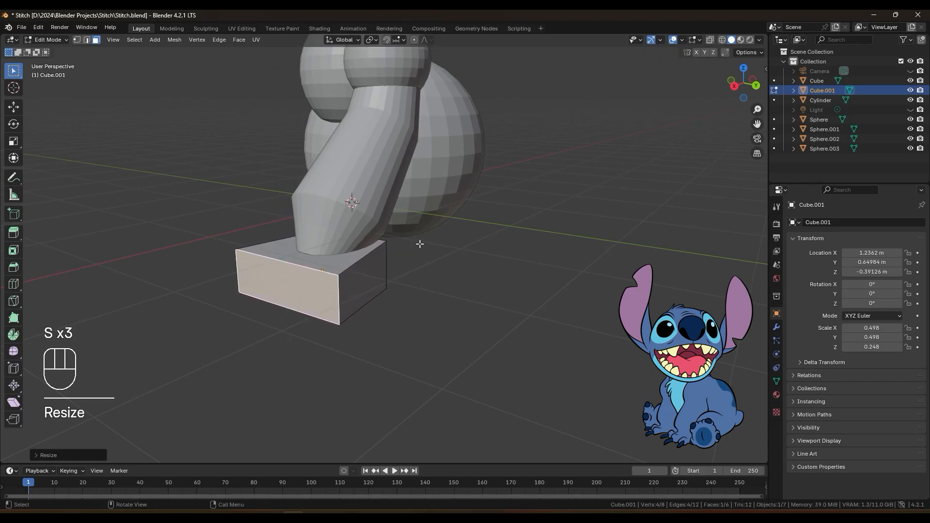
pyautogui.click(54, 39)
pyautogui.click(54, 48)
pyautogui.moveTo(349, 255); pyautogui.dragTo(383, 200, button='middle')
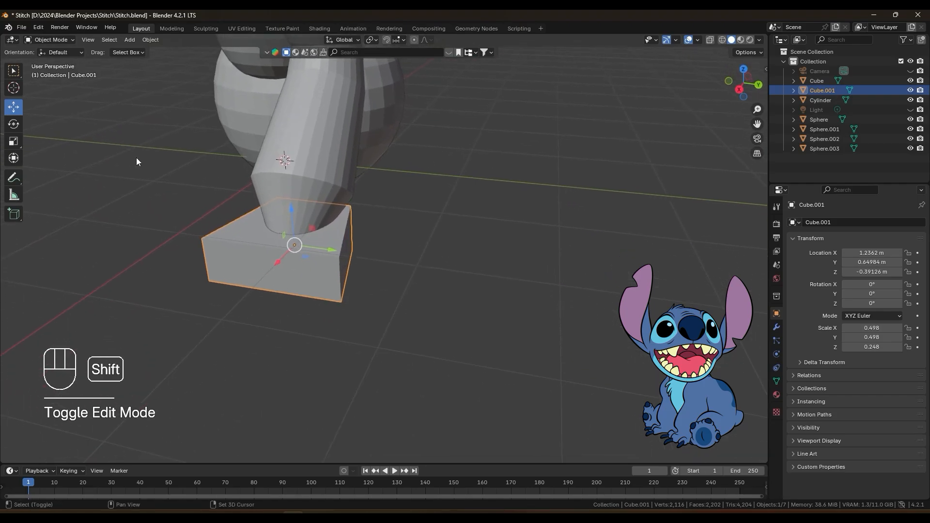
# Step: Add one loop cut through the middle of the hand block in Edit Mode, splitting its outer end face with a vertical edge
pyautogui.click(54, 40)
pyautogui.click(57, 63)
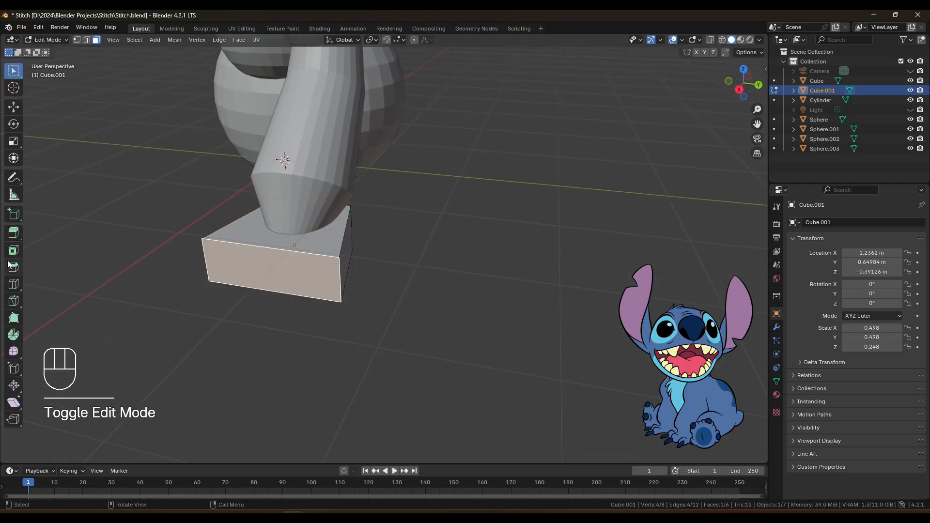
pyautogui.click(13, 284)
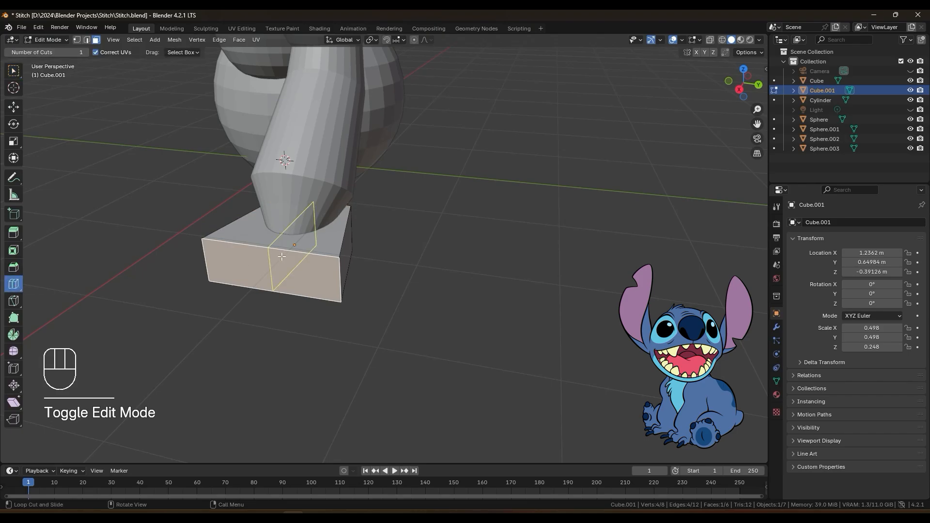
pyautogui.click(282, 257)
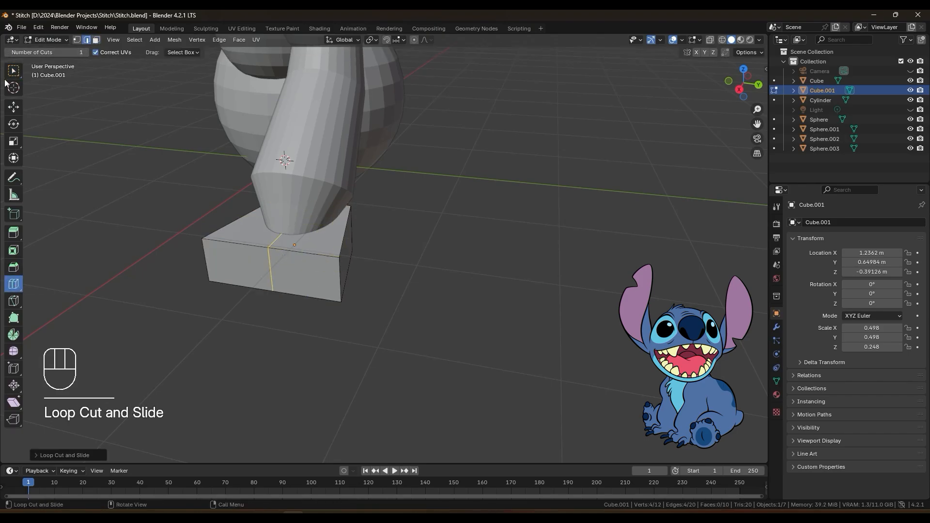
# Step: Pull the middle vertical edge of the hand's outer face outward along X to form a blunt point, and return to Object Mode
pyautogui.click(17, 71)
pyautogui.click(270, 264)
pyautogui.moveTo(271, 264); pyautogui.dragTo(208, 223, button='middle')
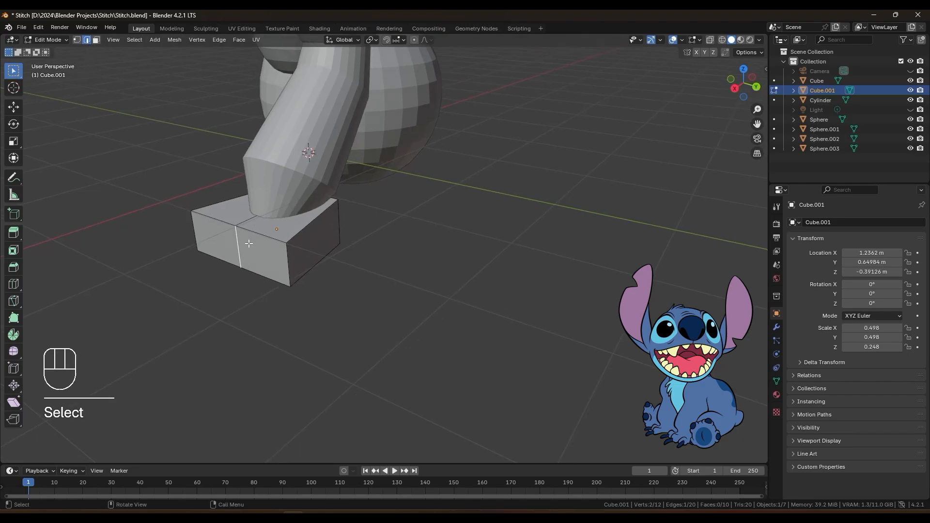
pyautogui.click(14, 107)
pyautogui.moveTo(209, 262); pyautogui.dragTo(192, 271)
pyautogui.moveTo(191, 270); pyautogui.dragTo(368, 253, button='middle')
pyautogui.scroll(2, 397, 258)
pyautogui.scroll(-2, 368, 245)
pyautogui.click(56, 42)
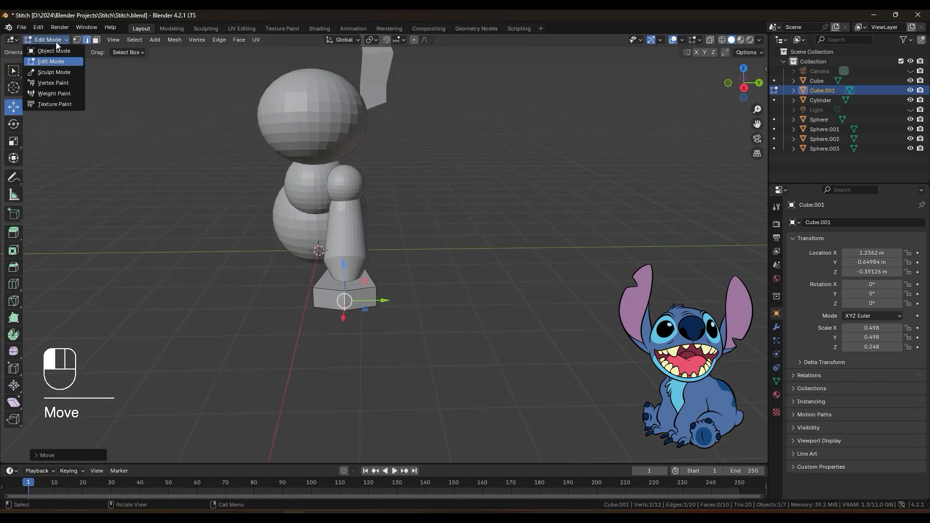
pyautogui.click(59, 52)
# Step: Try to enlarge the head and ear together, bringing the ear's scale to about 0.342, and undo the change
pyautogui.keyDown('shift'); pyautogui.moveTo(345, 196); pyautogui.dragTo(346, 258, button='middle'); pyautogui.keyUp('shift')
pyautogui.scroll(-1, 346, 259)
pyautogui.keyDown('shift'); pyautogui.moveTo(352, 223); pyautogui.dragTo(413, 248, button='middle'); pyautogui.keyUp('shift')
pyautogui.click(354, 212)
pyautogui.keyDown('shift'); pyautogui.click(373, 163); pyautogui.keyUp('shift')
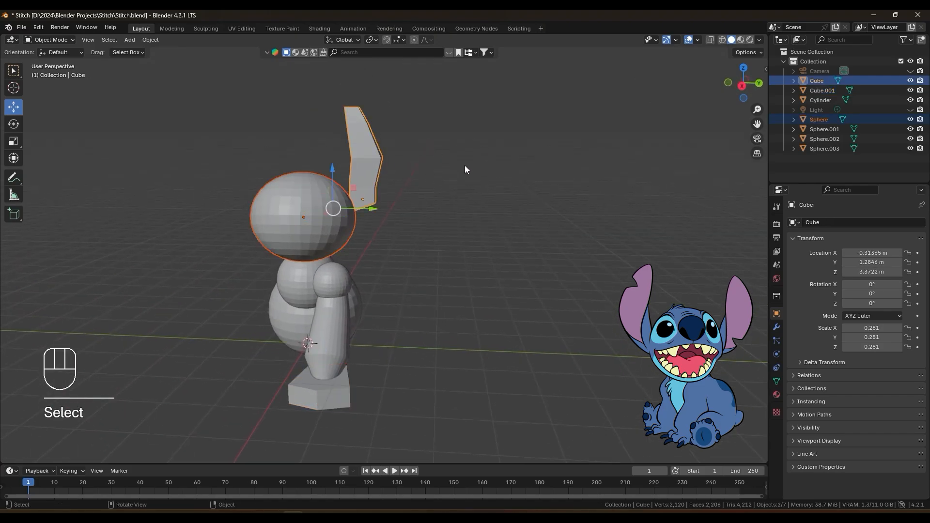
pyautogui.moveTo(468, 166); pyautogui.dragTo(478, 151, button='middle')
pyautogui.press('s')
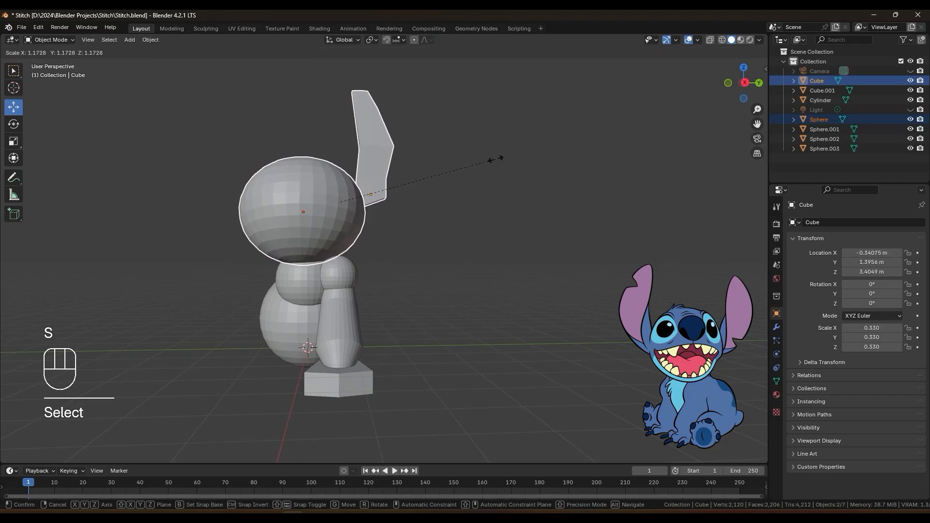
pyautogui.click(502, 158)
pyautogui.click(745, 83)
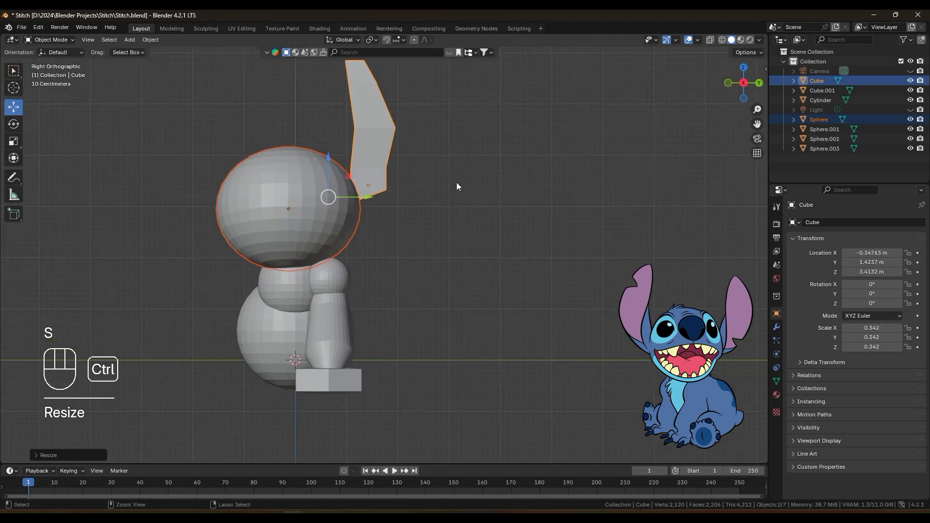
pyautogui.hotkey('ctrl', 'z')
# Step: Enlarge only the head sphere in the right orthographic view to a scale of about 1.33
pyautogui.click(449, 187)
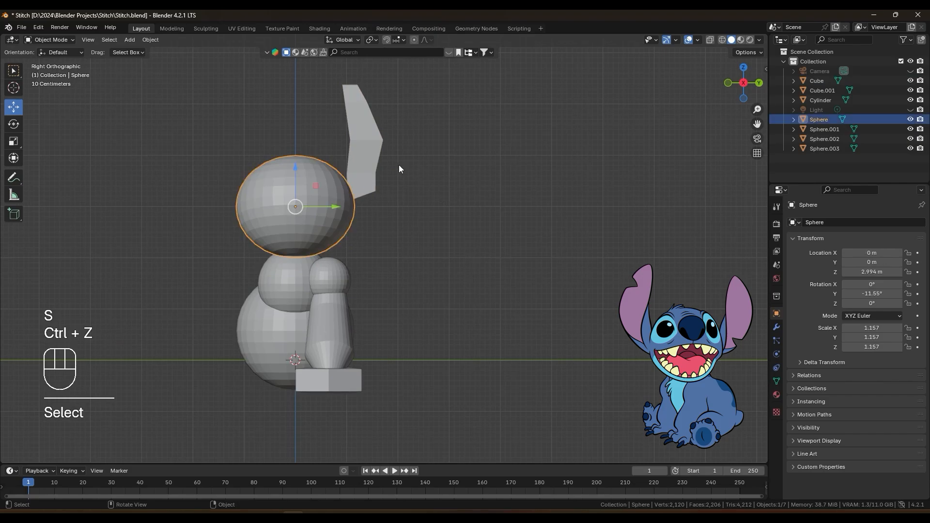
pyautogui.click(431, 167)
pyautogui.click(309, 208)
pyautogui.press('s')
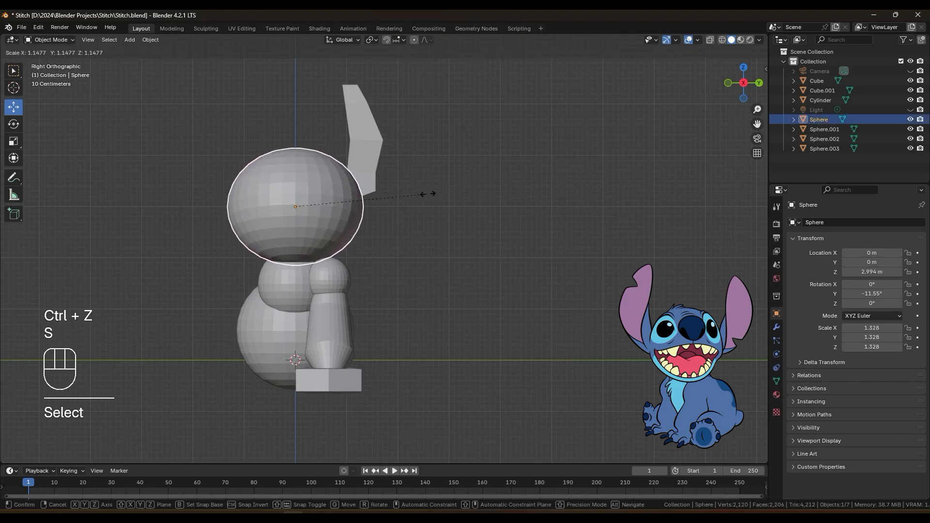
pyautogui.click(422, 199)
pyautogui.moveTo(415, 211); pyautogui.dragTo(389, 161, button='middle')
# Step: Enlarge the ear in the right orthographic view to a scale of about 0.334
pyautogui.click(377, 155)
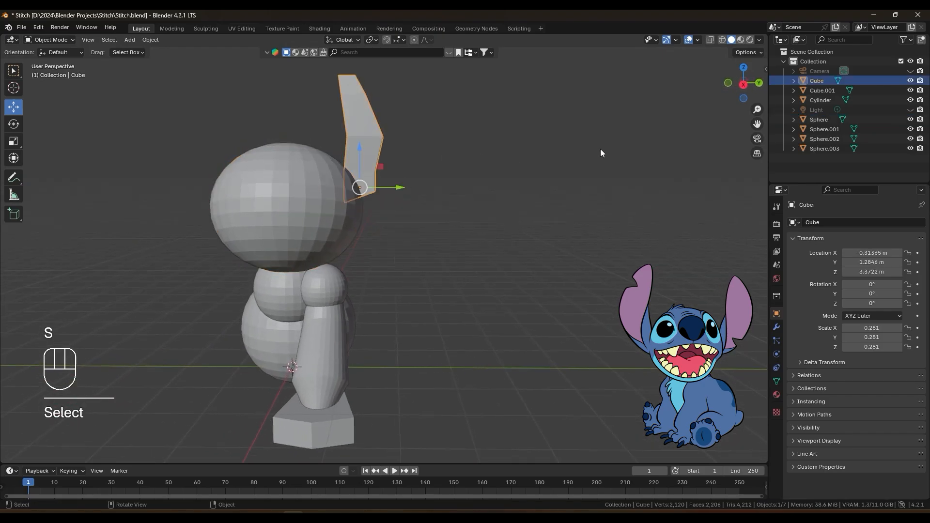
pyautogui.click(744, 85)
pyautogui.keyDown('shift'); pyautogui.scroll(3, 462, 164); pyautogui.keyUp('shift')
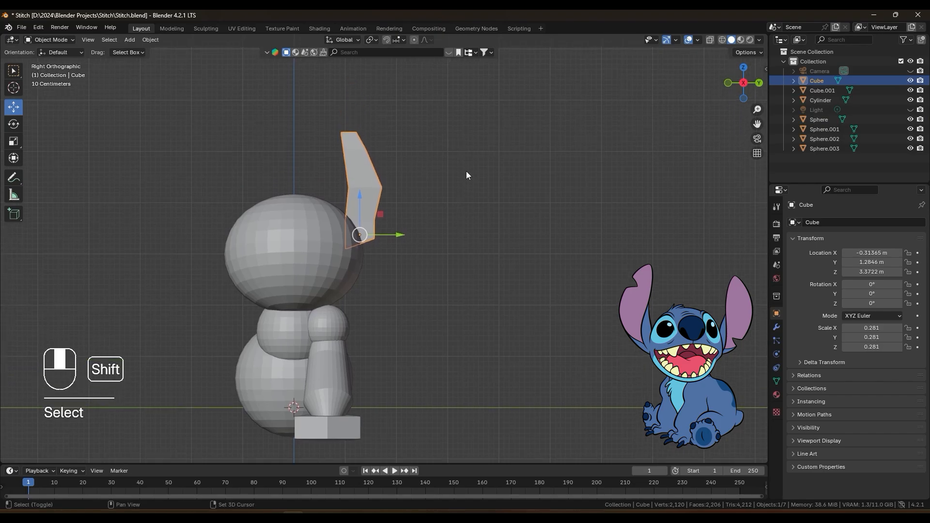
pyautogui.press('s')
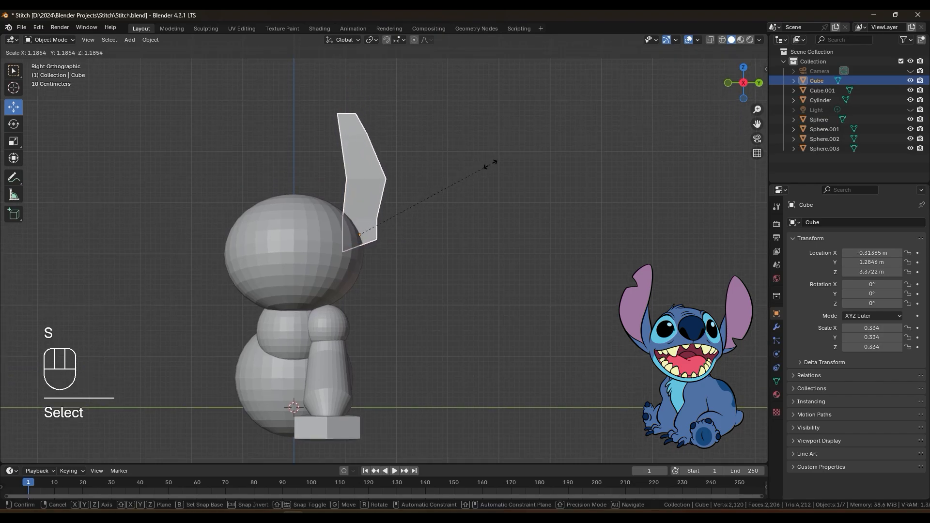
pyautogui.click(491, 164)
# Step: Tilt the ear backward in the right orthographic view to an X rotation of about -16.4°
pyautogui.moveTo(525, 162)
pyautogui.mouseDown(button='middle')
pyautogui.moveTo(420, 174)
pyautogui.moveTo(538, 170)
pyautogui.mouseUp(button='middle')
pyautogui.click(745, 83)
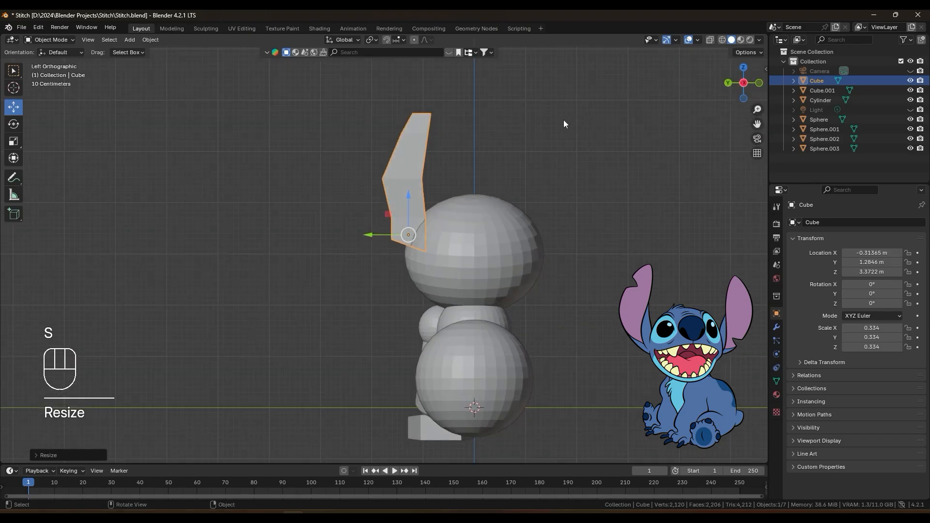
pyautogui.click(744, 84)
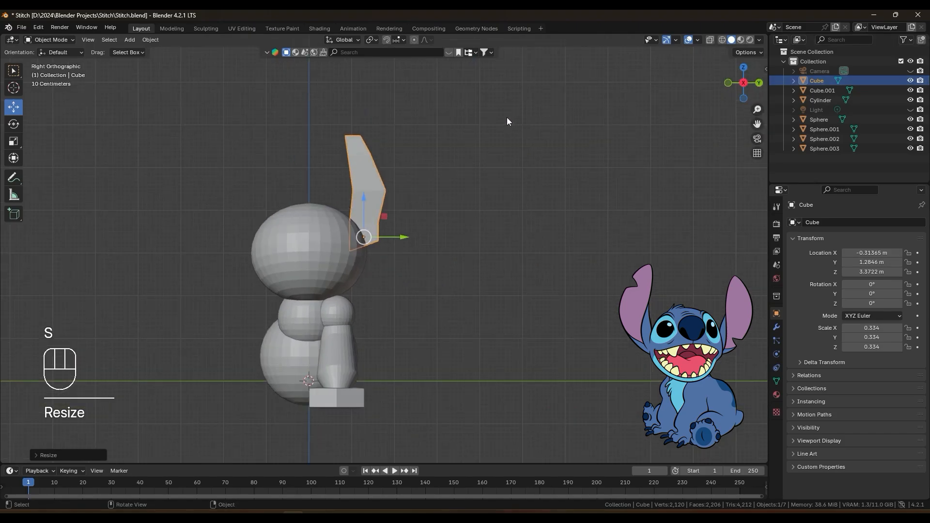
pyautogui.press('r')
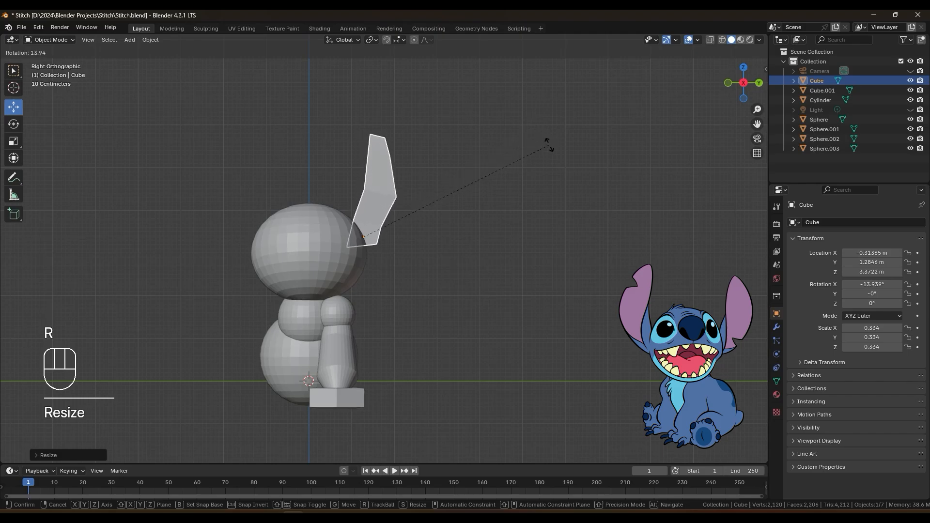
pyautogui.click(555, 154)
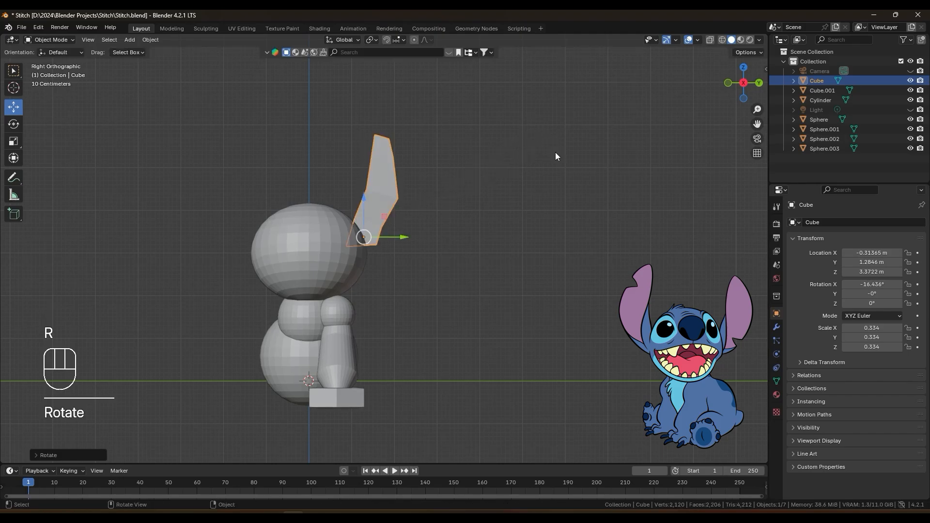
# Step: Deselect the ear and save the Stitch.blend file
pyautogui.moveTo(514, 161); pyautogui.dragTo(426, 240, button='middle')
pyautogui.click(377, 335)
pyautogui.moveTo(377, 335); pyautogui.dragTo(456, 270, button='middle')
pyautogui.hotkey('ctrl', 's')
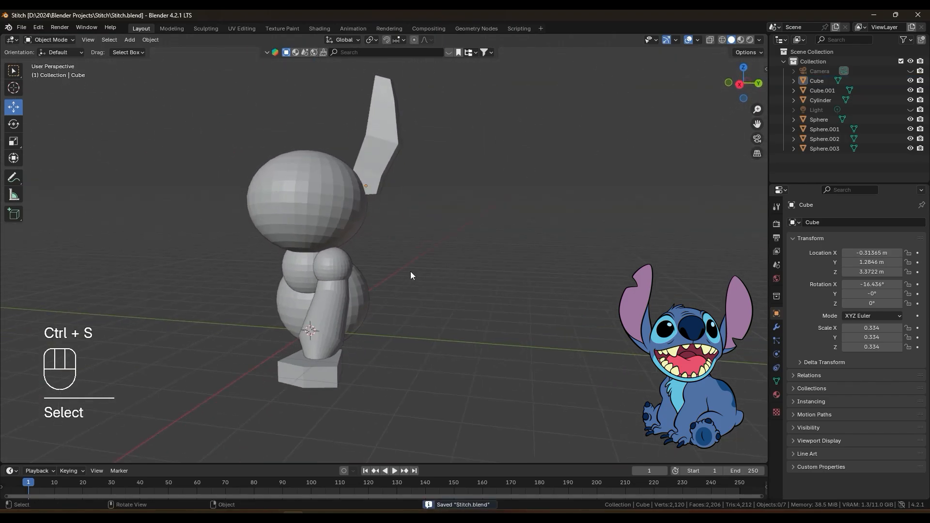
# Step: Duplicate the shoulder sphere and place the copy beside the lower body as the thigh, at about X -0.66, Y 1.17, Z 0.02 m
pyautogui.moveTo(376, 266)
pyautogui.mouseDown(button='middle')
pyautogui.moveTo(395, 272)
pyautogui.moveTo(302, 254)
pyautogui.moveTo(420, 284)
pyautogui.moveTo(417, 293)
pyautogui.moveTo(372, 268)
pyautogui.mouseUp(button='middle')
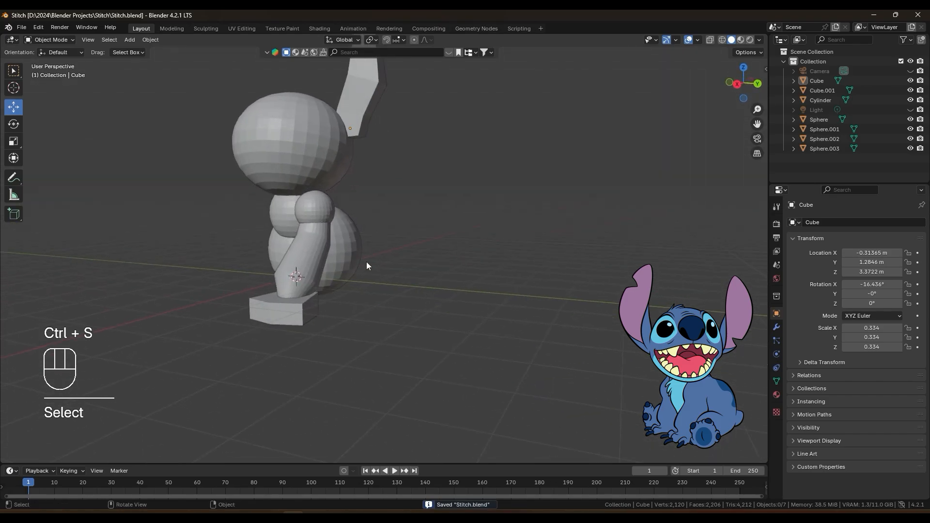
pyautogui.scroll(3, 361, 264)
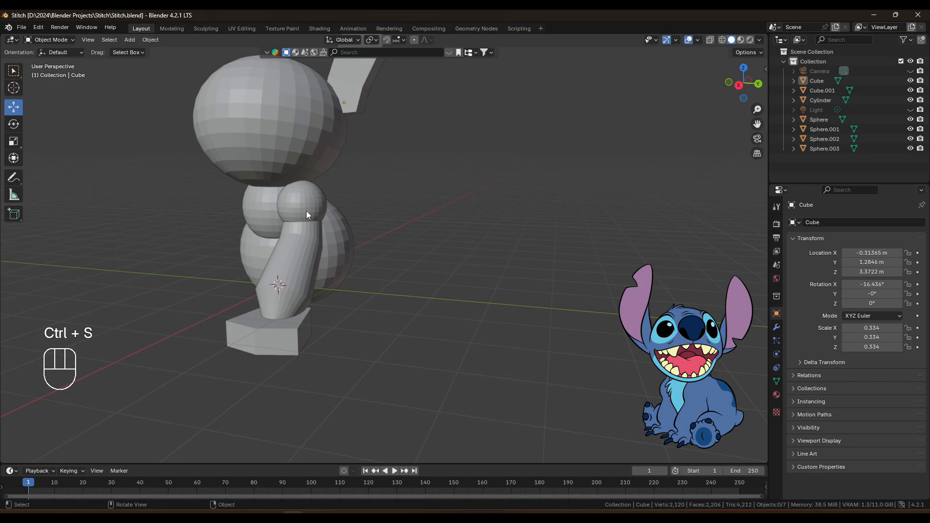
pyautogui.moveTo(358, 233); pyautogui.dragTo(333, 235, button='middle')
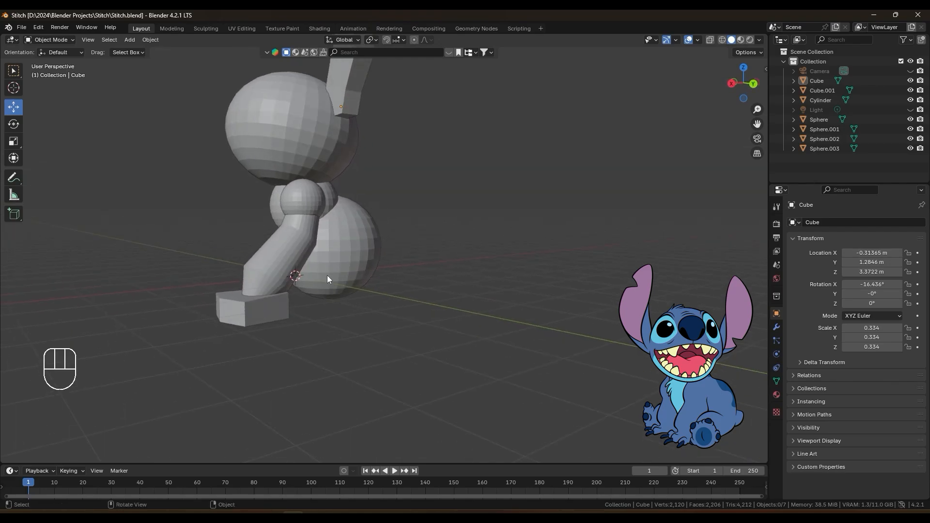
pyautogui.scroll(2, 327, 275)
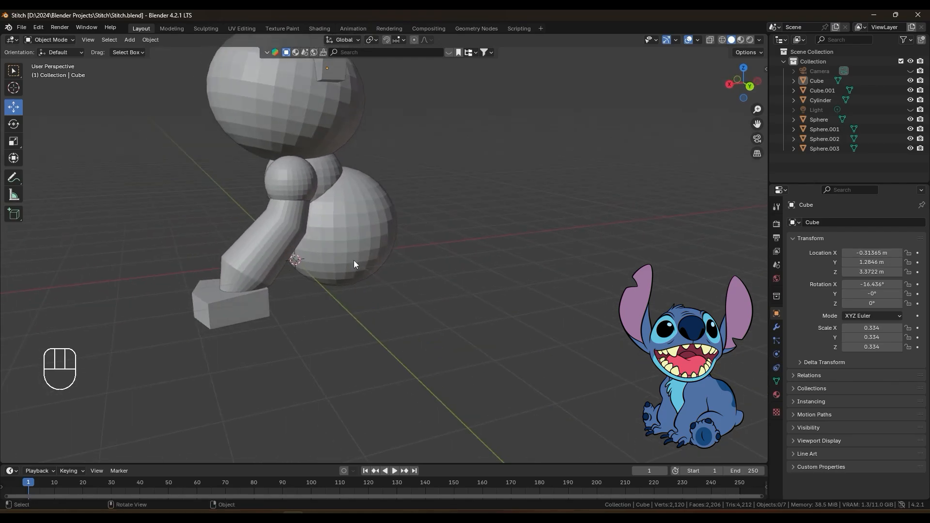
pyautogui.moveTo(354, 215); pyautogui.dragTo(363, 243, button='middle')
pyautogui.click(282, 173)
pyautogui.moveTo(282, 173); pyautogui.dragTo(333, 172, button='middle')
pyautogui.hotkey('shift', 'd')
pyautogui.click(437, 205)
pyautogui.press('g')
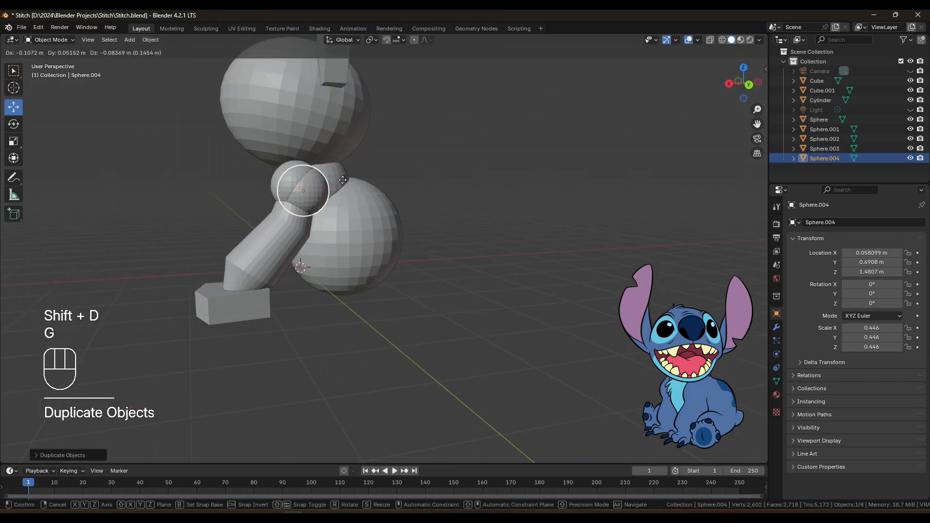
pyautogui.click(387, 262)
# Step: Enlarge the thigh sphere and stretch it along X into an ellipsoid with a scale of about 0.958 × 0.596 × 0.596
pyautogui.moveTo(387, 262); pyautogui.dragTo(432, 244, button='middle')
pyautogui.press('s')
pyautogui.click(459, 246)
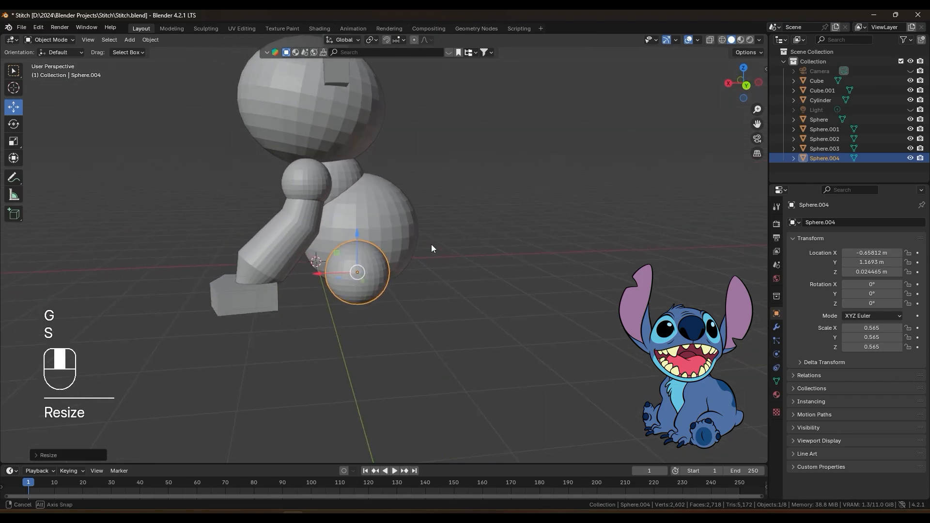
pyautogui.press('s')
pyautogui.press('x')
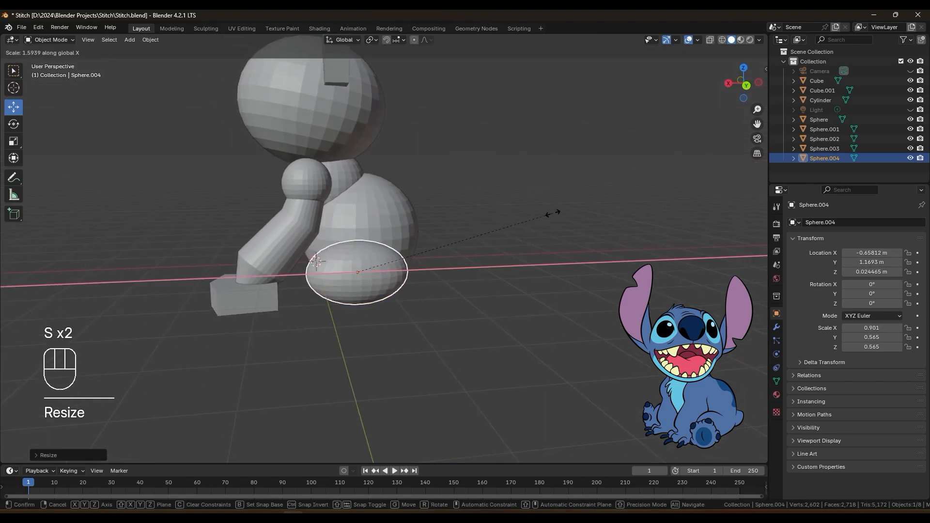
pyautogui.click(555, 213)
pyautogui.press('s')
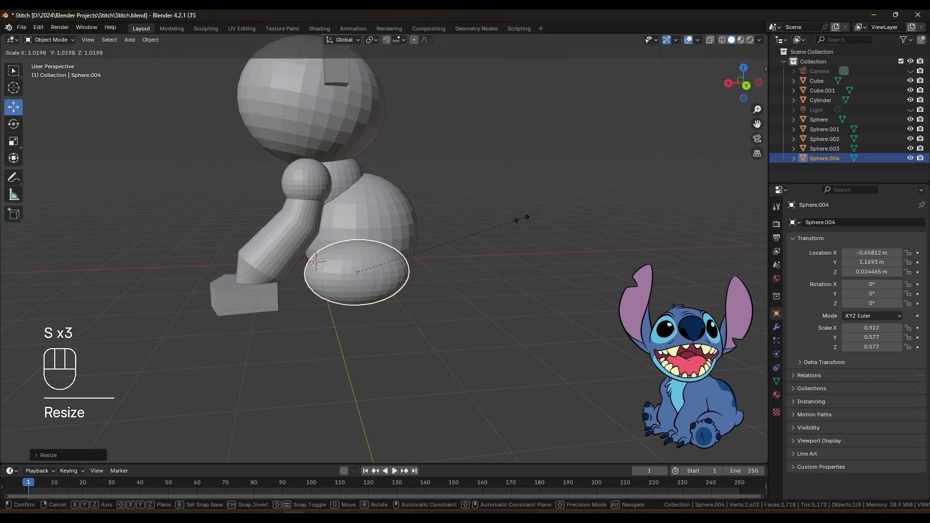
pyautogui.click(522, 217)
# Step: Rotate the thigh ellipsoid about the global Z axis to about 18.2°
pyautogui.moveTo(522, 217); pyautogui.dragTo(438, 281, button='middle')
pyautogui.press('r')
pyautogui.press('z')
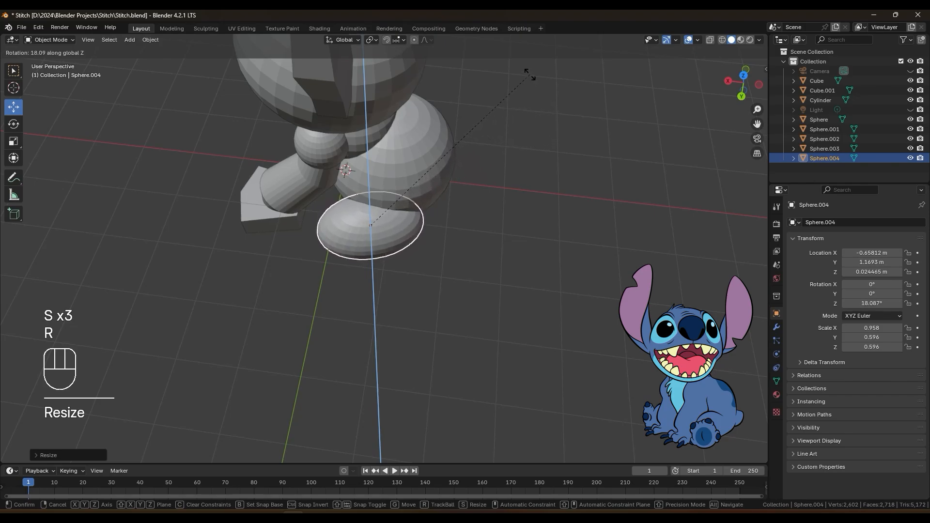
pyautogui.click(529, 74)
# Step: Move the thigh ellipsoid horizontally closer to the body, to about X -0.596, Y 0.977 m
pyautogui.moveTo(496, 182); pyautogui.dragTo(437, 272, button='middle')
pyautogui.scroll(3, 331, 286)
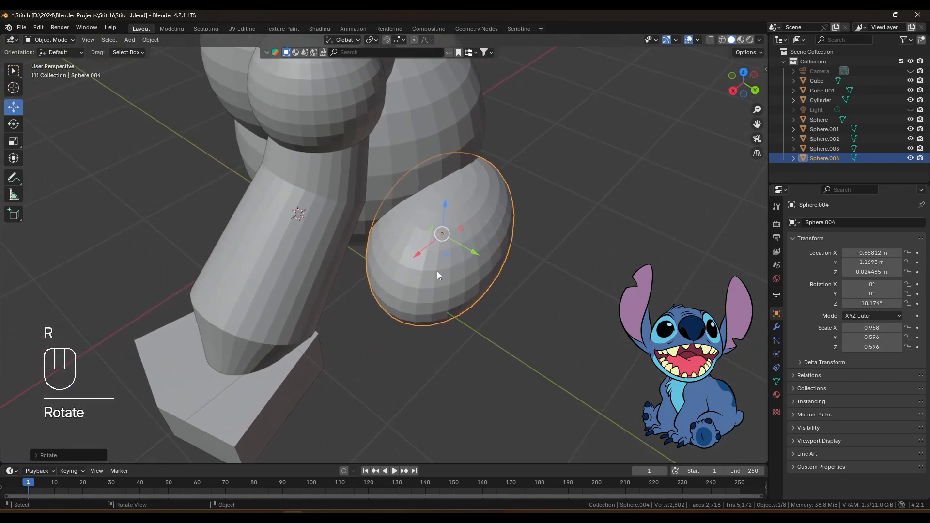
pyautogui.moveTo(444, 254); pyautogui.dragTo(423, 246)
pyautogui.moveTo(423, 246); pyautogui.dragTo(549, 130, button='middle')
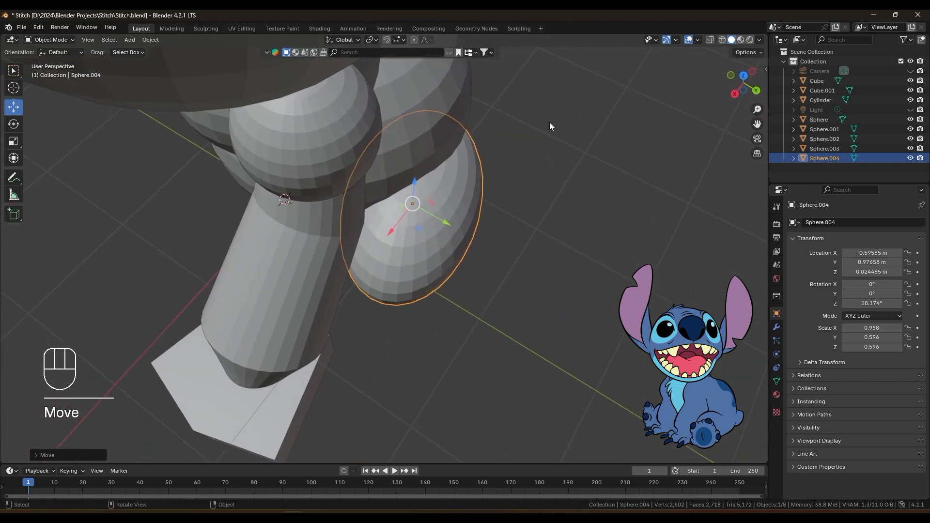
# Step: Turn the thigh ellipsoid further about the global Z axis to a Z rotation of about 28.2°, and deselect it
pyautogui.press('r')
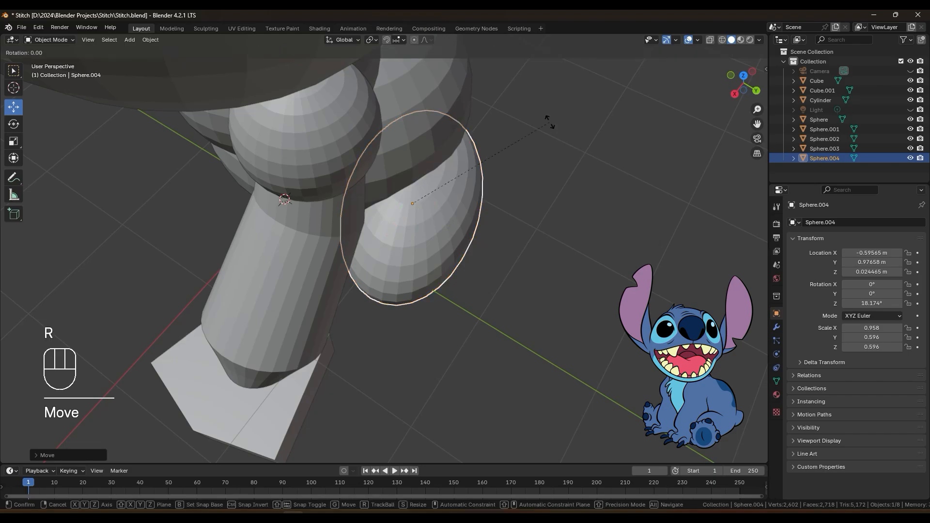
pyautogui.press('z')
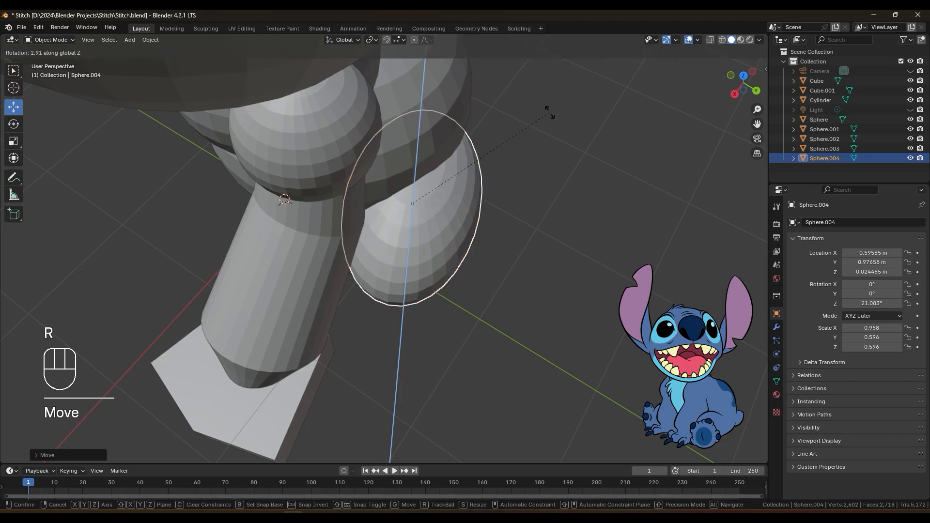
pyautogui.press('z')
pyautogui.press('z')
pyautogui.press('z')
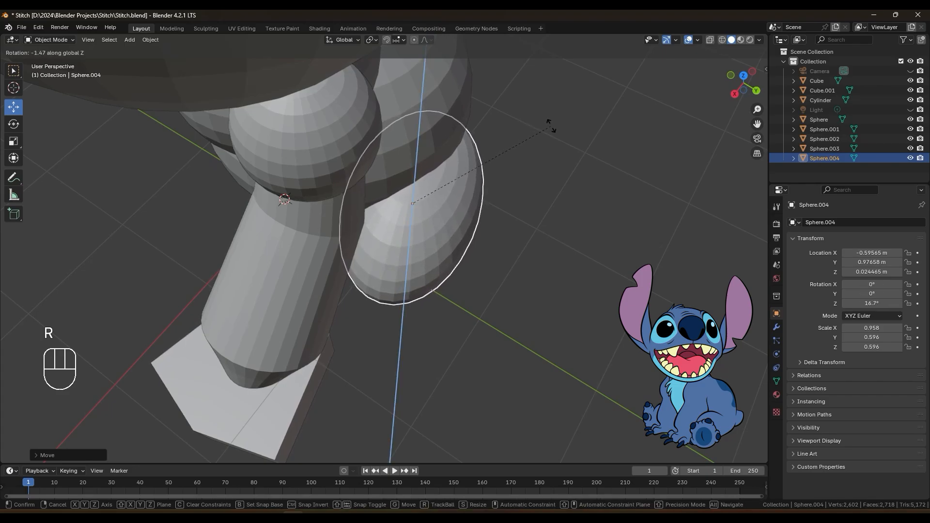
pyautogui.click(548, 88)
pyautogui.moveTo(548, 88); pyautogui.dragTo(508, 188, button='middle')
pyautogui.click(507, 190)
# Step: Duplicate the shoulder sphere again and place the copy at the front of the thigh as the foot, at about X 0.26, Y 1.07, Z 0.005 m
pyautogui.moveTo(414, 266); pyautogui.dragTo(337, 272, button='middle')
pyautogui.moveTo(434, 262); pyautogui.dragTo(378, 247, button='middle')
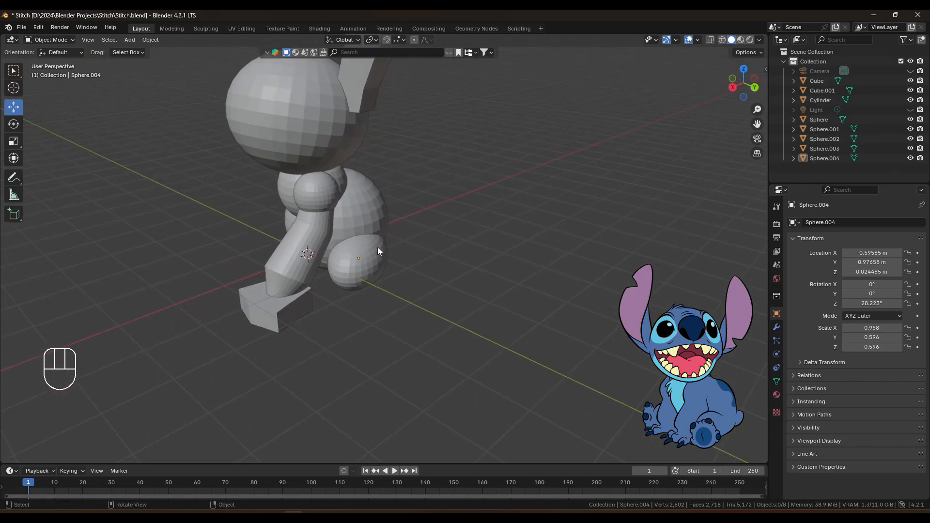
pyautogui.click(319, 184)
pyautogui.hotkey('shift', 'd')
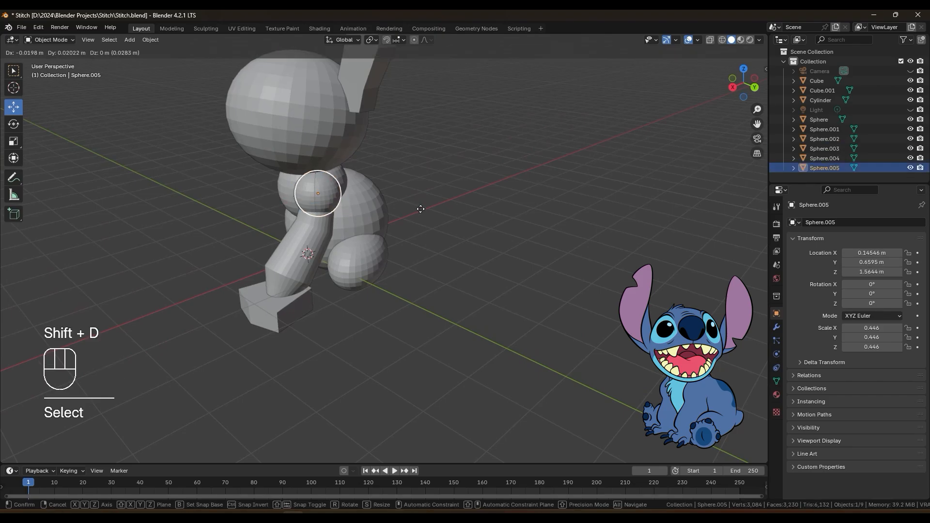
pyautogui.click(495, 264)
pyautogui.moveTo(476, 200); pyautogui.dragTo(508, 164, button='middle')
pyautogui.press('g')
pyautogui.click(455, 199)
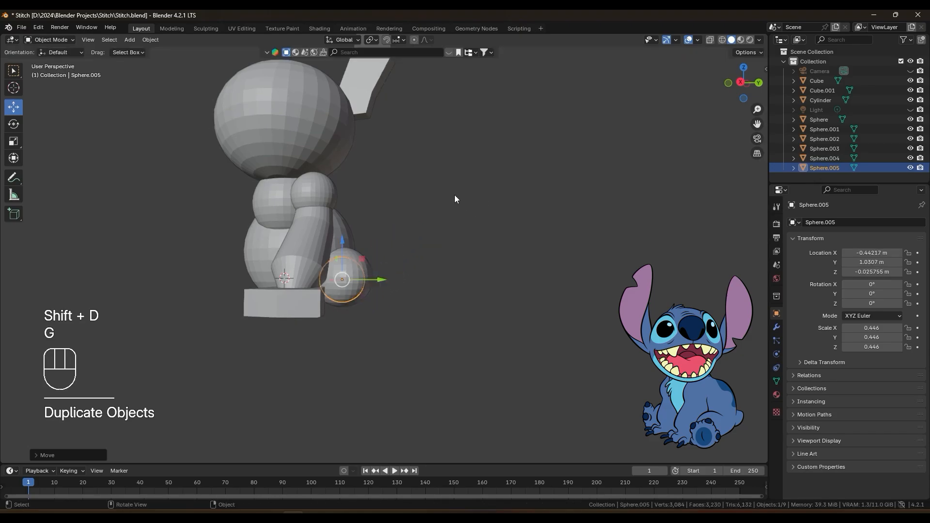
pyautogui.moveTo(455, 194); pyautogui.dragTo(417, 207, button='middle')
pyautogui.press('g')
pyautogui.click(410, 213)
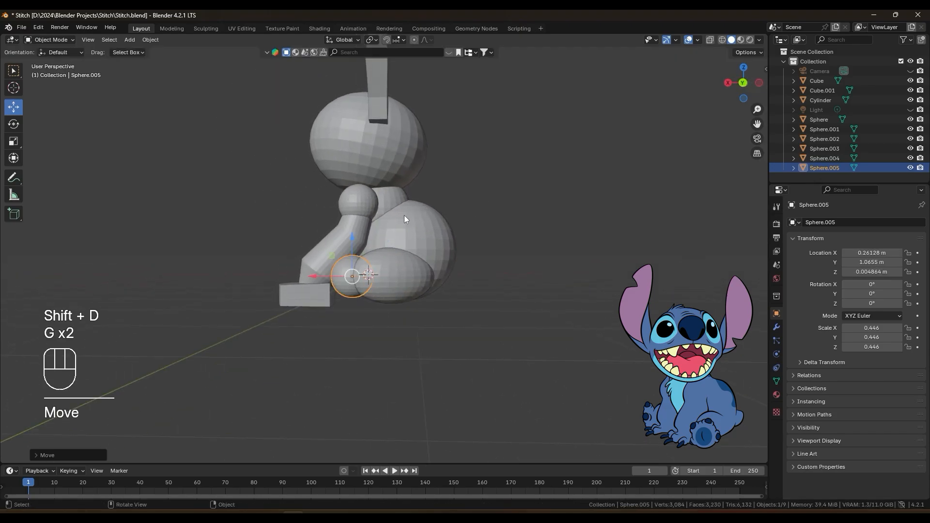
# Step: Enlarge the foot sphere to a scale of about 0.542 and flatten it along X to about 0.348
pyautogui.scroll(2, 402, 223)
pyautogui.press('s')
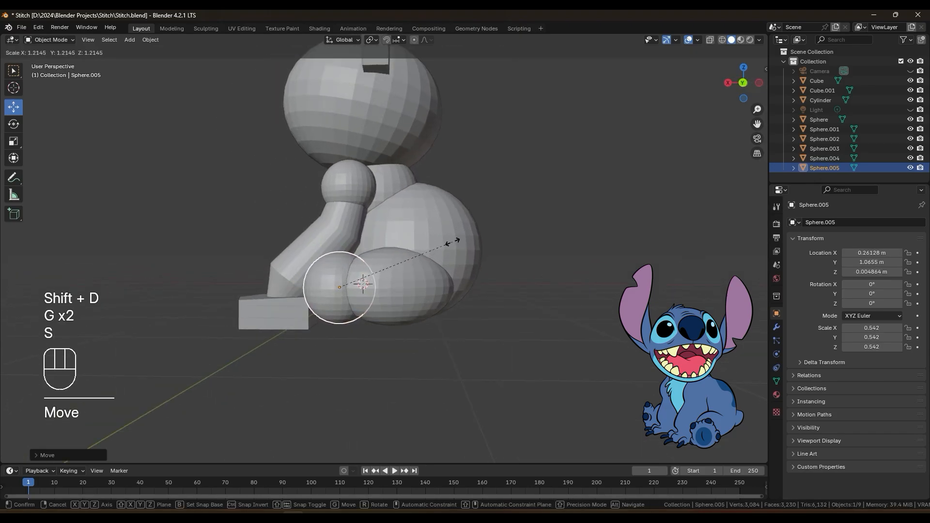
pyautogui.click(453, 241)
pyautogui.press('s')
pyautogui.press('x')
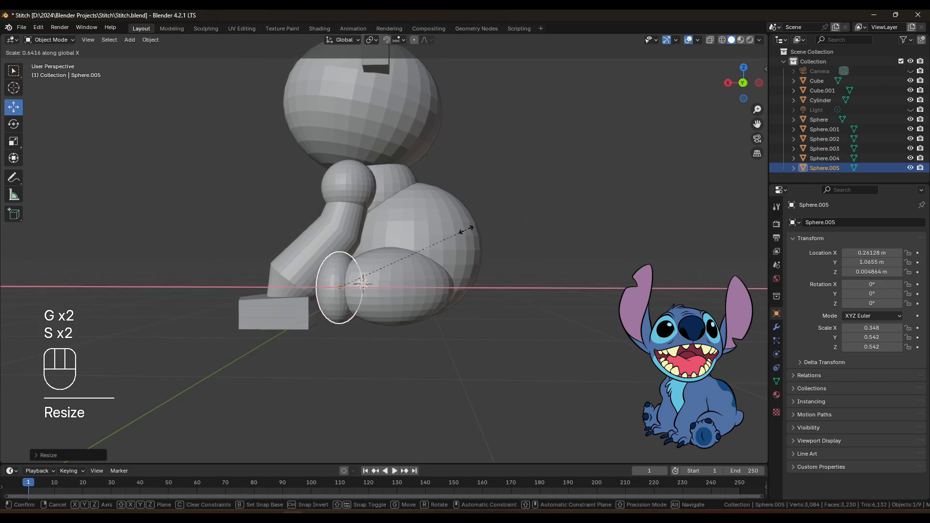
pyautogui.click(466, 230)
# Step: Reposition the foot sphere horizontally against the front of the thigh, at about X 0.21, Y 1.24 m
pyautogui.moveTo(467, 230); pyautogui.dragTo(490, 261, button='middle')
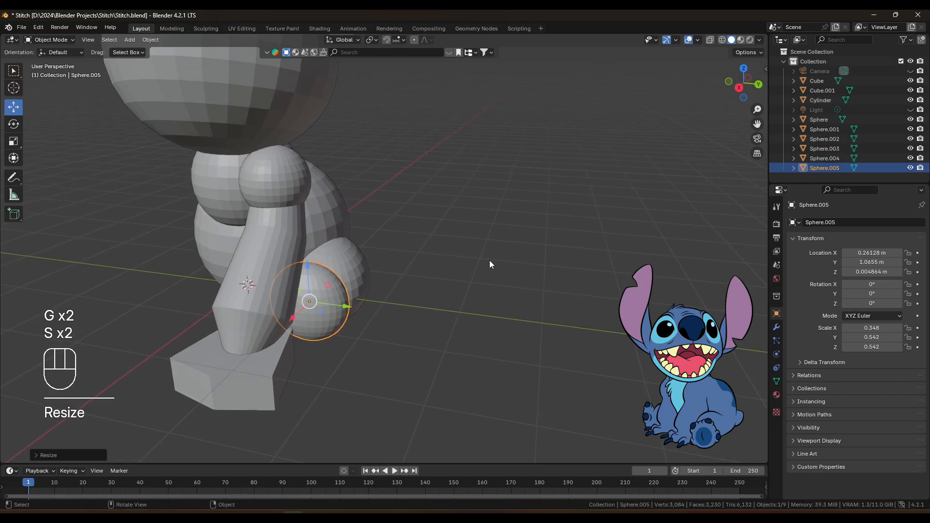
pyautogui.moveTo(452, 216); pyautogui.dragTo(385, 271, button='middle')
pyautogui.scroll(2, 338, 251)
pyautogui.moveTo(278, 304); pyautogui.dragTo(361, 302)
pyautogui.moveTo(361, 301); pyautogui.dragTo(312, 292, button='middle')
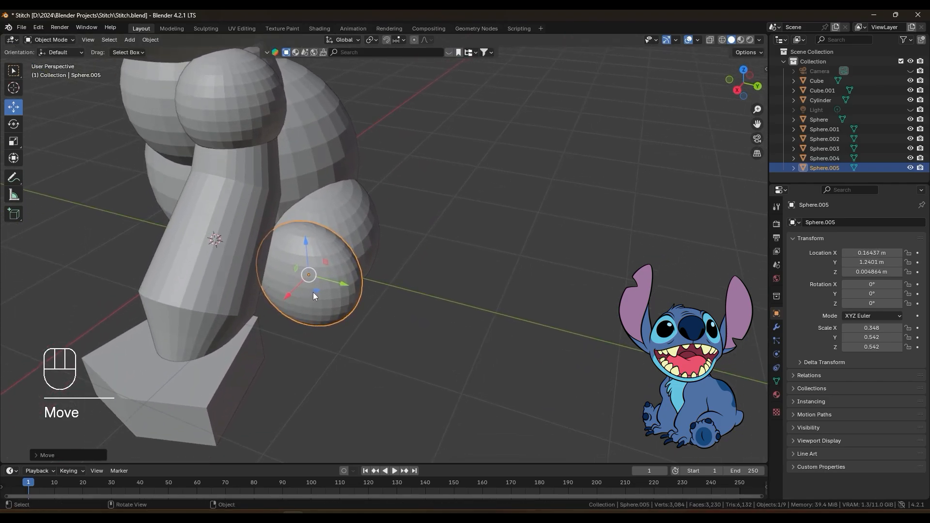
pyautogui.moveTo(318, 291); pyautogui.dragTo(320, 288)
pyautogui.scroll(-2, 321, 287)
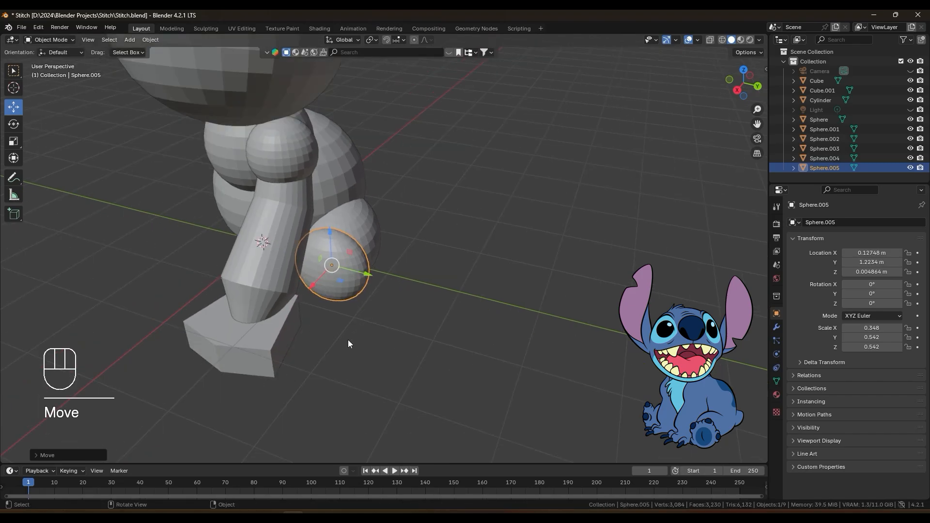
pyautogui.moveTo(340, 280)
pyautogui.mouseDown()
pyautogui.moveTo(471, 286)
pyautogui.moveTo(172, 277)
pyautogui.moveTo(435, 219)
pyautogui.moveTo(349, 288)
pyautogui.moveTo(345, 310)
pyautogui.moveTo(346, 286)
pyautogui.mouseUp()
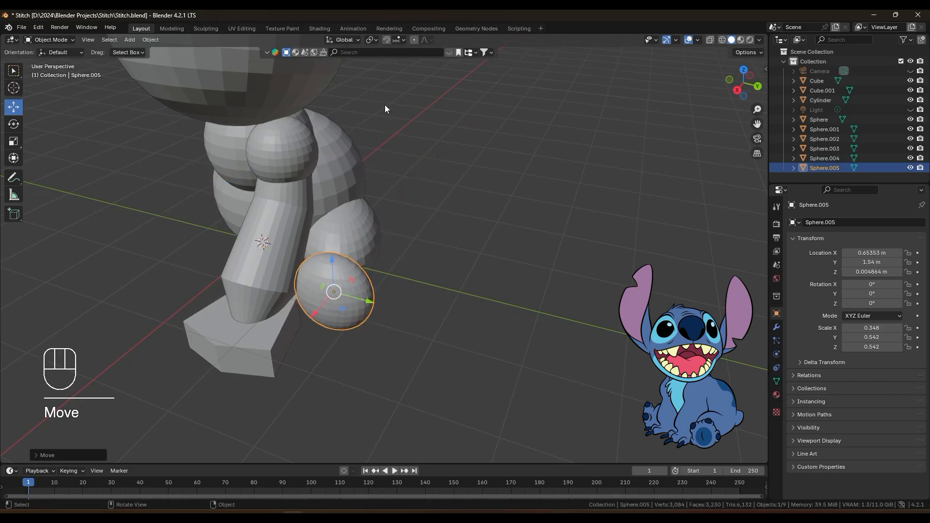
pyautogui.moveTo(344, 310); pyautogui.dragTo(340, 286)
# Step: Rotate the foot sphere about the global Z axis to about 16.6° and deselect it
pyautogui.moveTo(368, 278); pyautogui.dragTo(435, 164, button='middle')
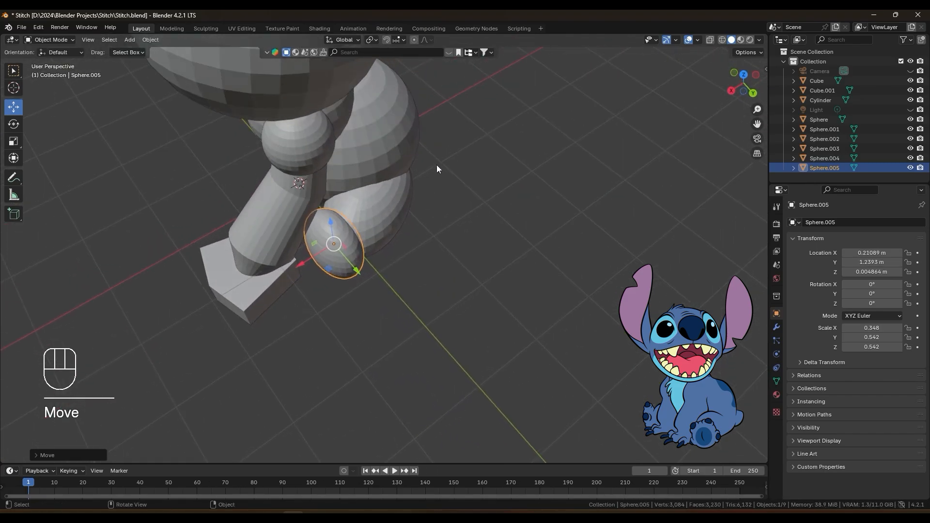
pyautogui.press('r')
pyautogui.press('z')
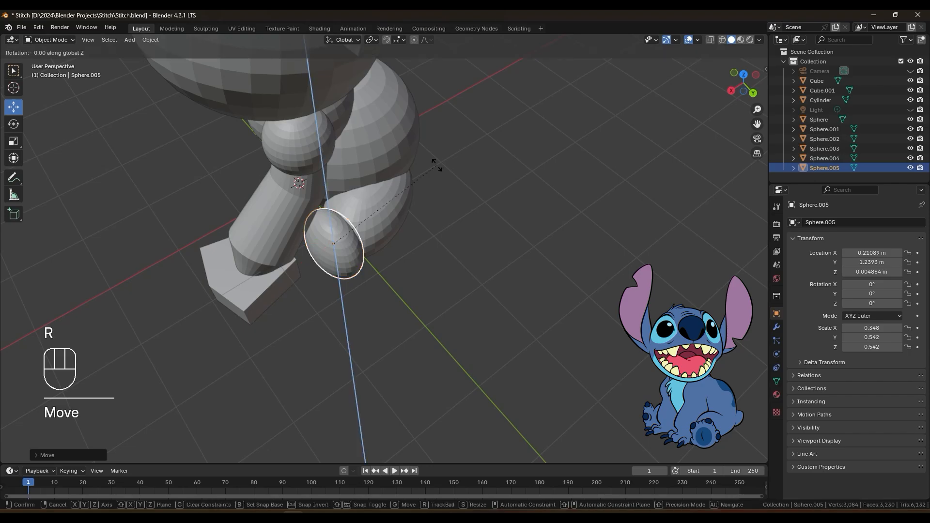
pyautogui.click(422, 120)
pyautogui.moveTo(423, 121); pyautogui.dragTo(448, 239, button='middle')
pyautogui.click(452, 217)
# Step: Examine the thigh and foot shapes and their proportions to the body from several angles
pyautogui.scroll(1, 440, 252)
pyautogui.moveTo(425, 269); pyautogui.dragTo(384, 276, button='middle')
pyautogui.scroll(5, 394, 276)
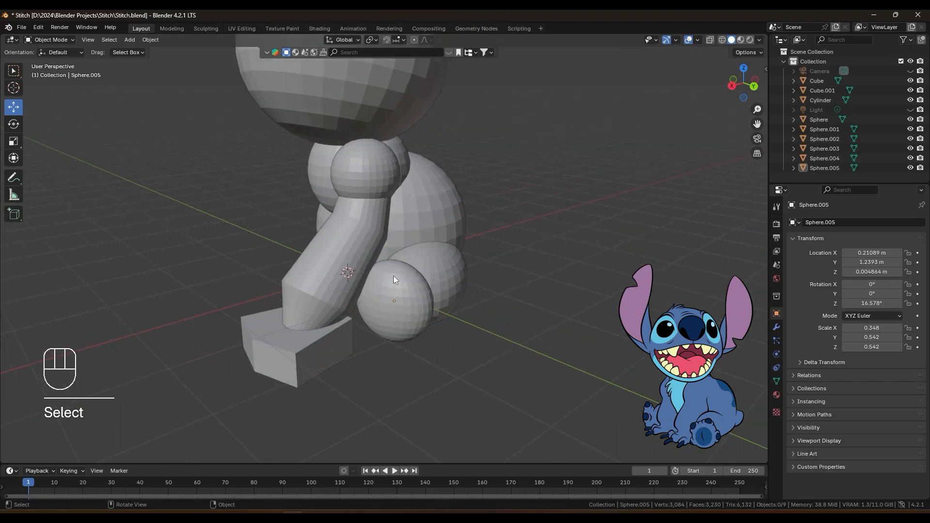
pyautogui.scroll(-3, 388, 295)
pyautogui.moveTo(382, 277); pyautogui.dragTo(455, 281, button='middle')
pyautogui.scroll(3, 454, 280)
pyautogui.moveTo(393, 273)
pyautogui.mouseDown(button='middle')
pyautogui.moveTo(362, 327)
pyautogui.moveTo(411, 312)
pyautogui.moveTo(356, 319)
pyautogui.moveTo(407, 267)
pyautogui.mouseUp(button='middle')
pyautogui.moveTo(353, 299); pyautogui.dragTo(314, 296, button='middle')
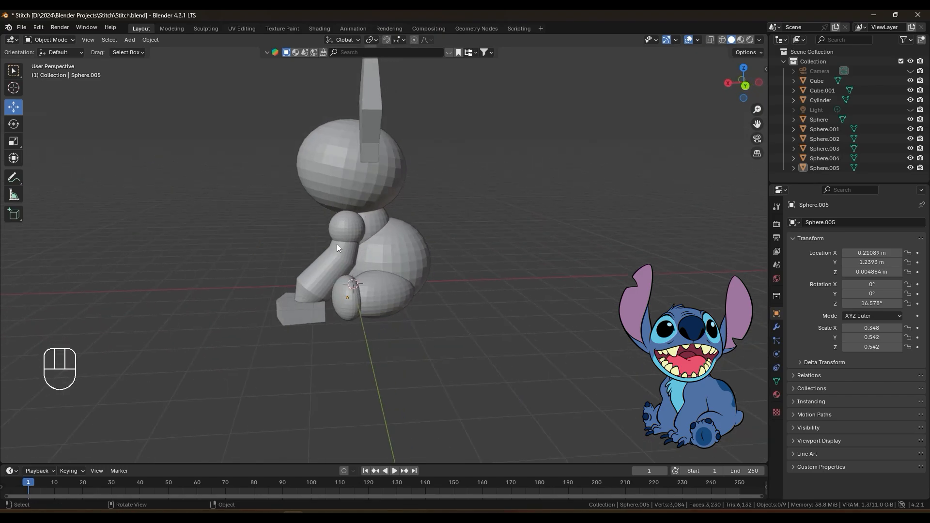
# Step: Enlarge the thigh ellipsoid and lengthen it along X, to a scale of about 1.260 × 0.696 × 0.657
pyautogui.click(361, 305)
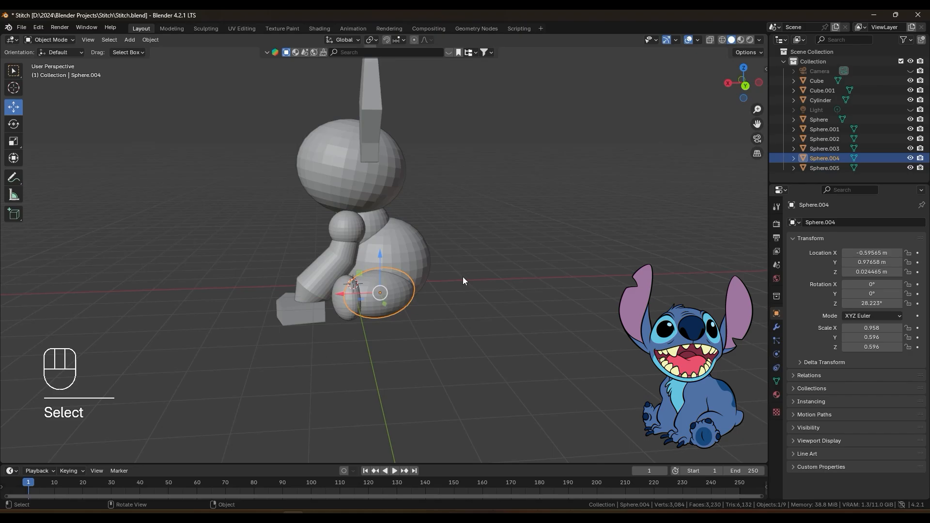
pyautogui.press('s')
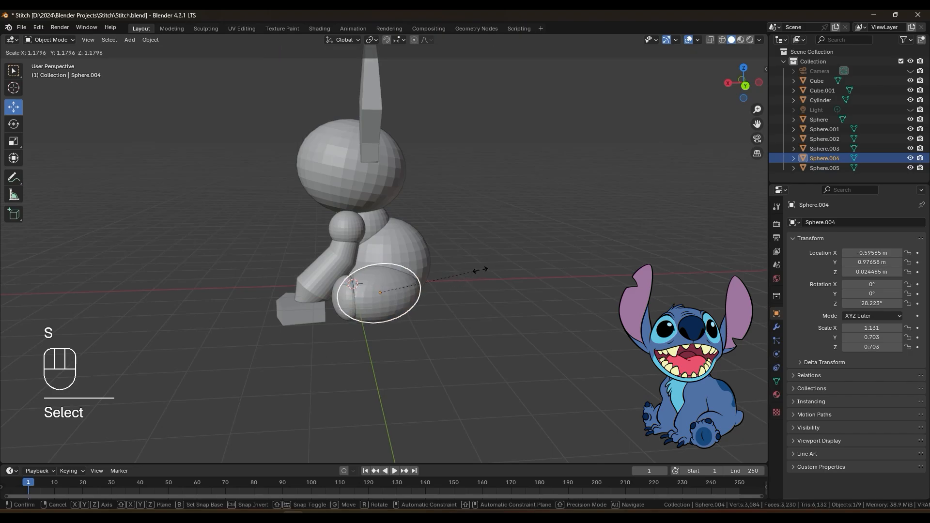
pyautogui.click(487, 267)
pyautogui.press('s')
pyautogui.press('x')
pyautogui.click(496, 266)
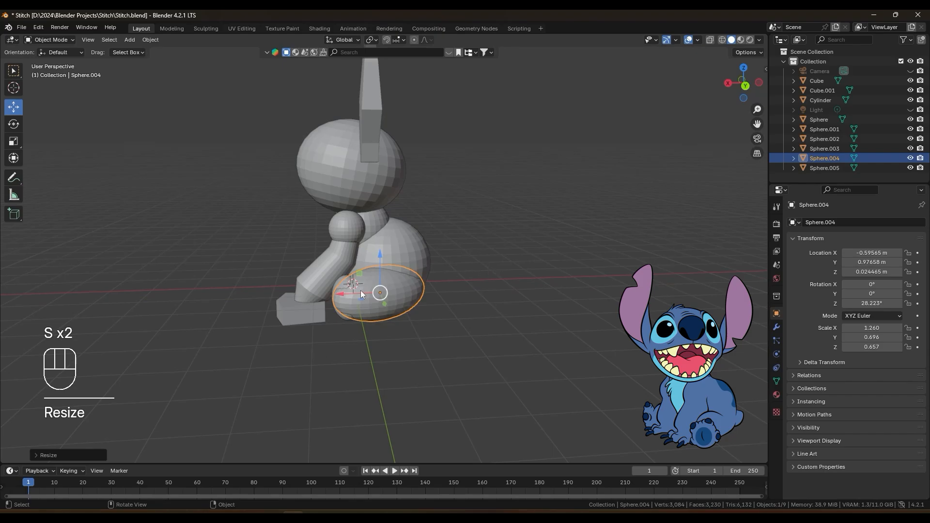
# Step: Move the thigh ellipsoid forward toward the hand, to about X -0.41, Y 0.96, Z 0.016 m
pyautogui.scroll(2, 404, 297)
pyautogui.press('g')
pyautogui.click(446, 283)
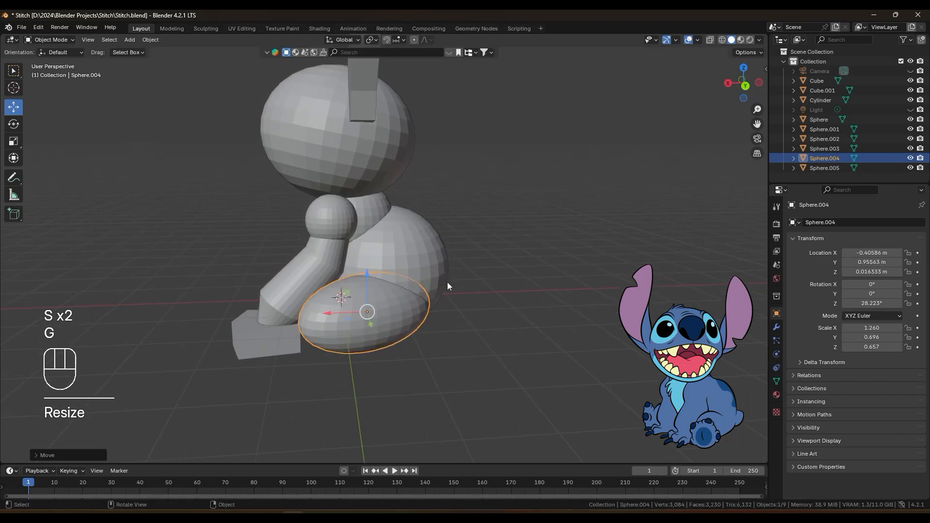
# Step: Move the foot sphere forward and outward in the XY plane, to about X 0.60, Y 1.53 m, using wireframe display to select it
pyautogui.moveTo(446, 283); pyautogui.dragTo(434, 312, button='middle')
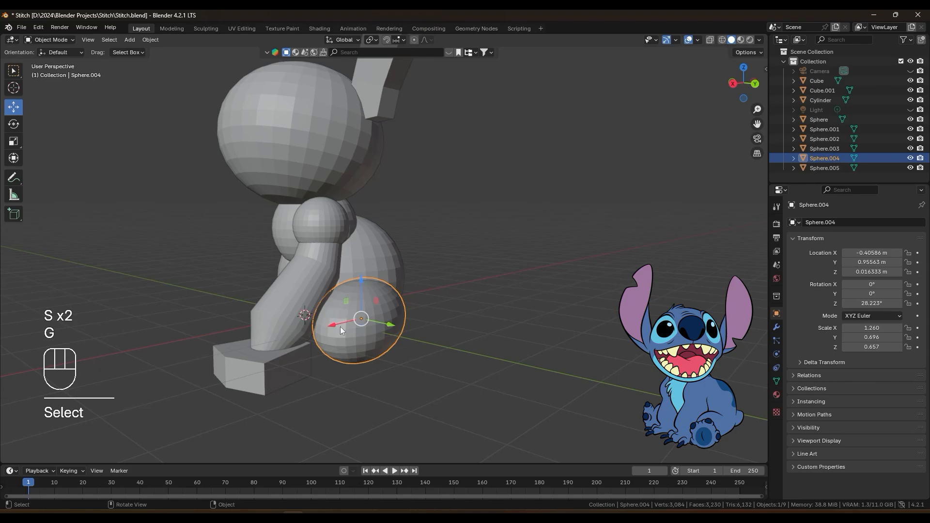
pyautogui.click(722, 40)
pyautogui.click(396, 361)
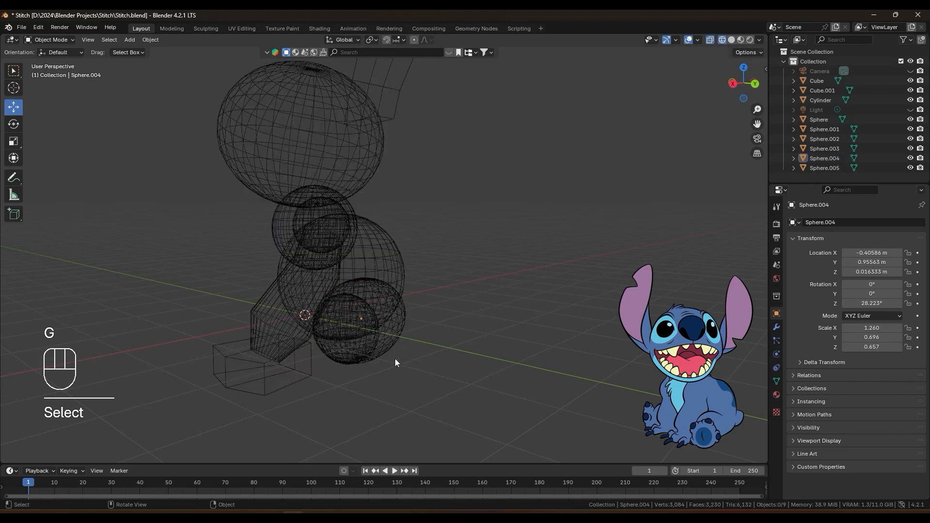
pyautogui.click(347, 313)
pyautogui.click(347, 313)
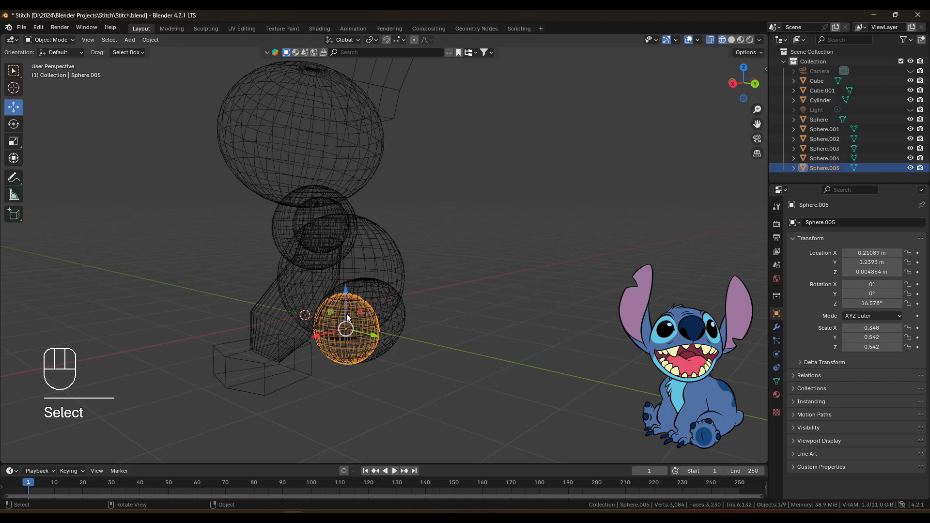
pyautogui.moveTo(347, 313); pyautogui.dragTo(318, 357, button='middle')
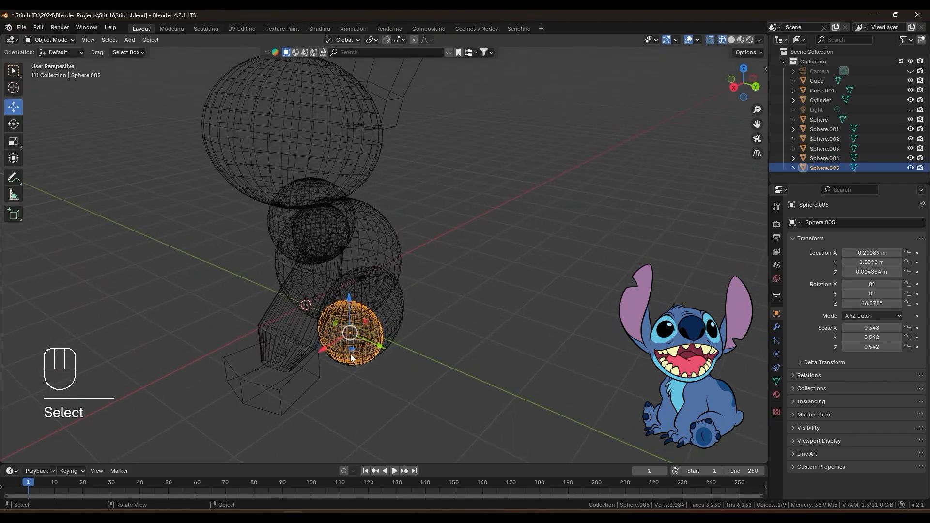
pyautogui.moveTo(351, 356); pyautogui.dragTo(348, 374)
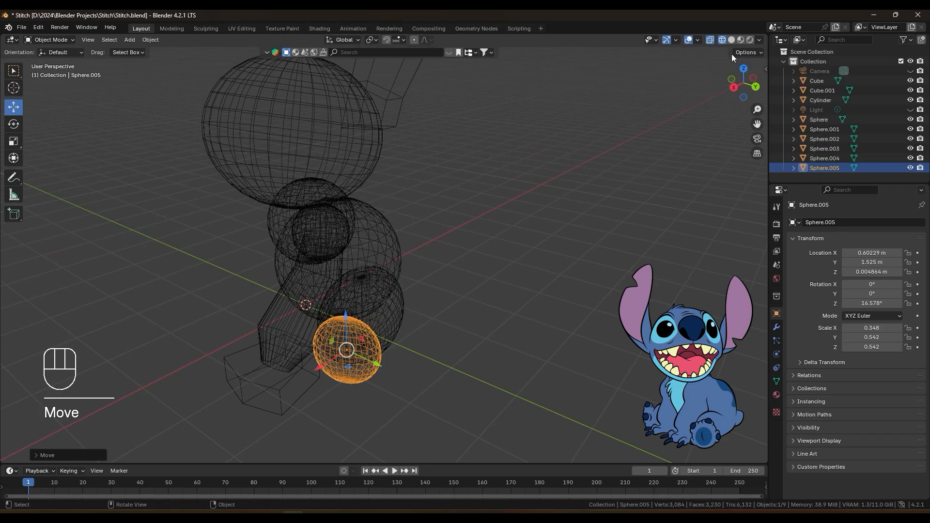
pyautogui.click(732, 42)
pyautogui.moveTo(405, 288); pyautogui.dragTo(395, 344, button='middle')
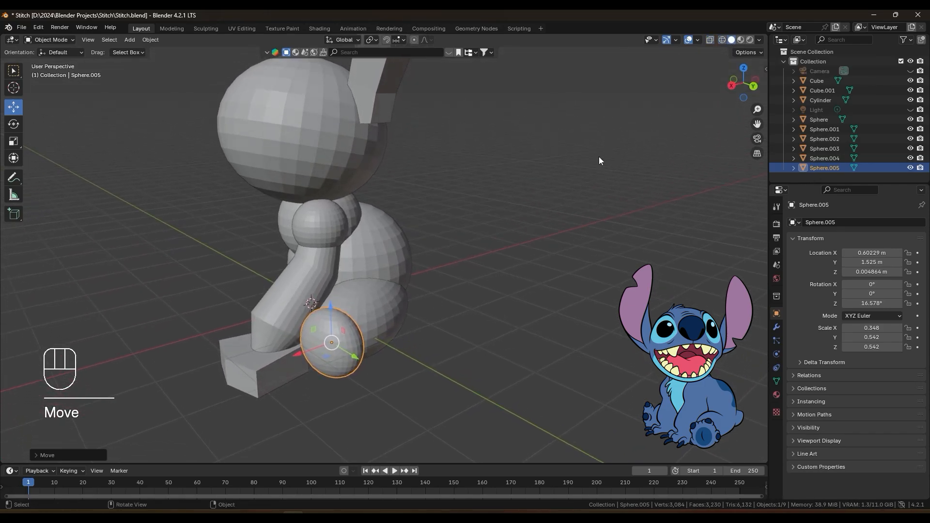
pyautogui.moveTo(461, 281); pyautogui.dragTo(443, 345, button='middle')
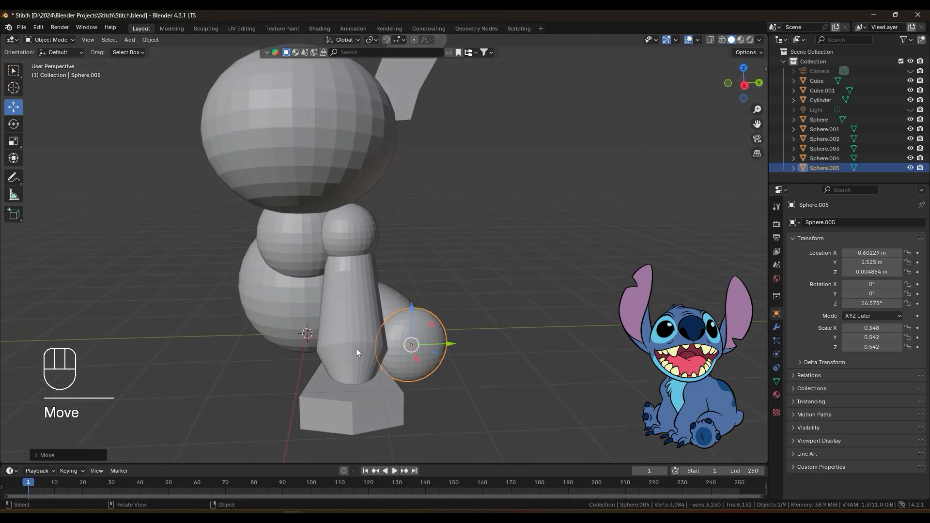
pyautogui.scroll(-1, 356, 347)
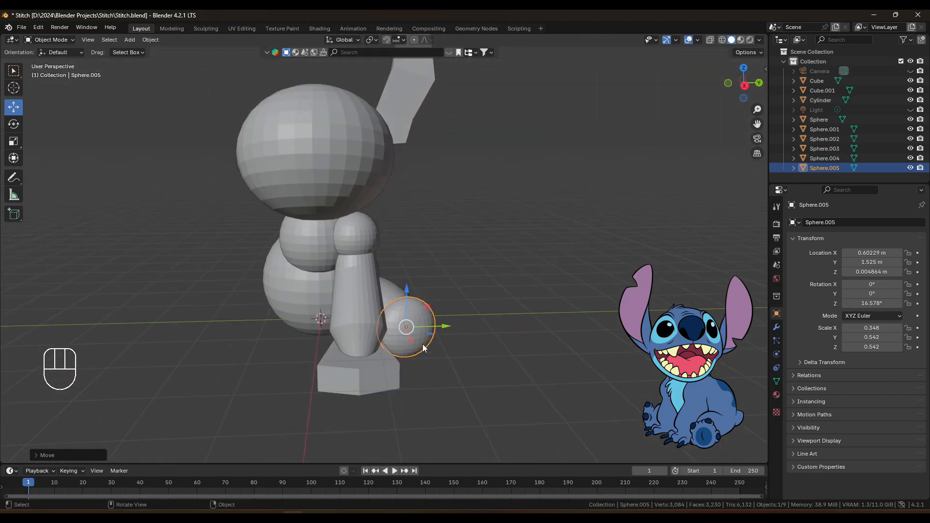
# Step: Enlarge the shoulder sphere to a scale of about 0.513 and move it to about X 0.24, Z 1.43 m
pyautogui.click(368, 227)
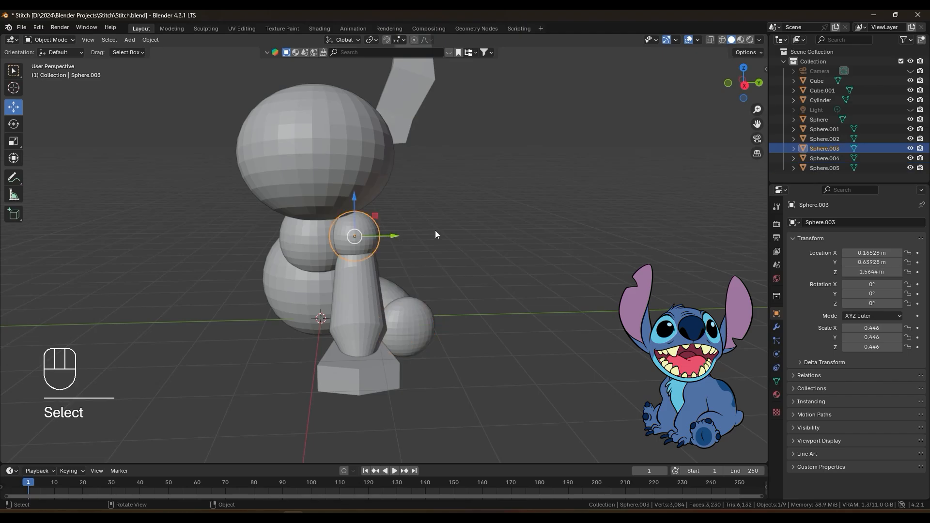
pyautogui.press('s')
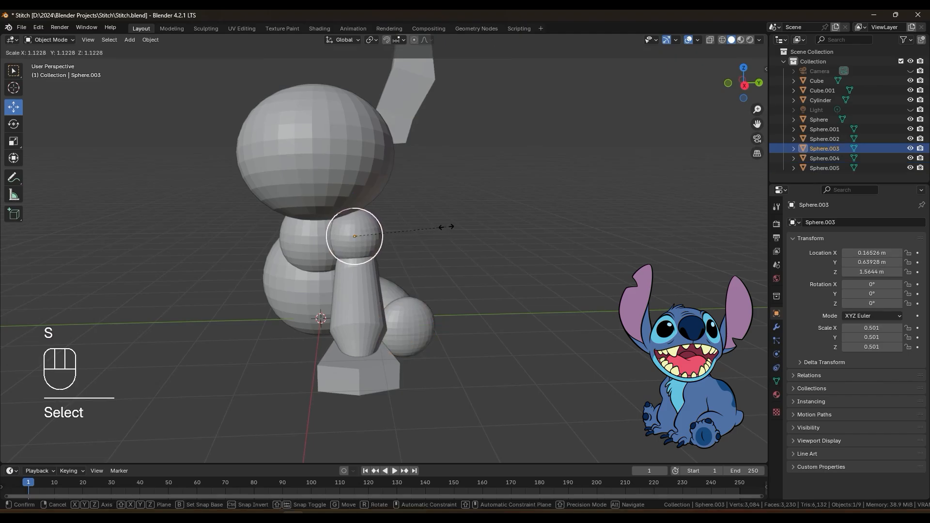
pyautogui.click(446, 226)
pyautogui.moveTo(470, 217); pyautogui.dragTo(391, 226, button='middle')
pyautogui.scroll(3, 326, 236)
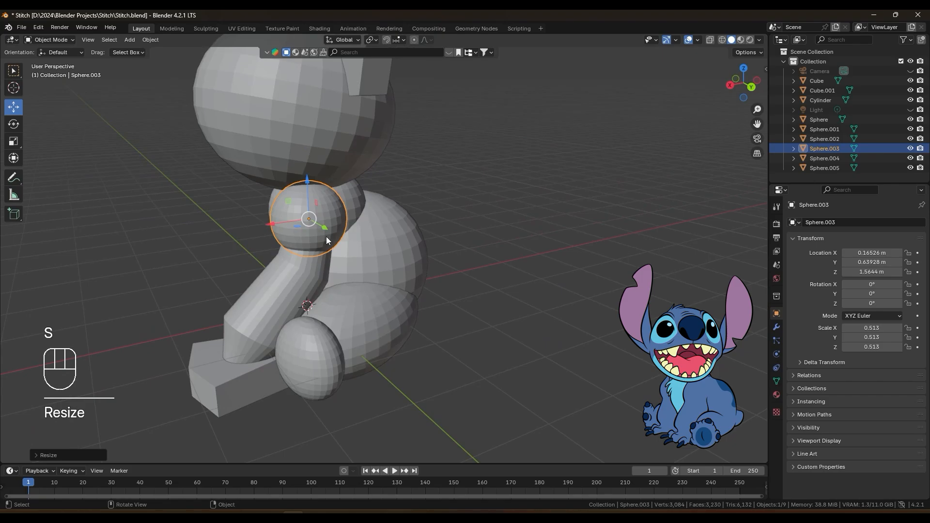
pyautogui.moveTo(288, 200); pyautogui.dragTo(279, 215)
pyautogui.moveTo(278, 215); pyautogui.dragTo(398, 299, button='middle')
pyautogui.keyDown('shift'); pyautogui.moveTo(371, 370); pyautogui.dragTo(344, 300, button='middle'); pyautogui.keyUp('shift')
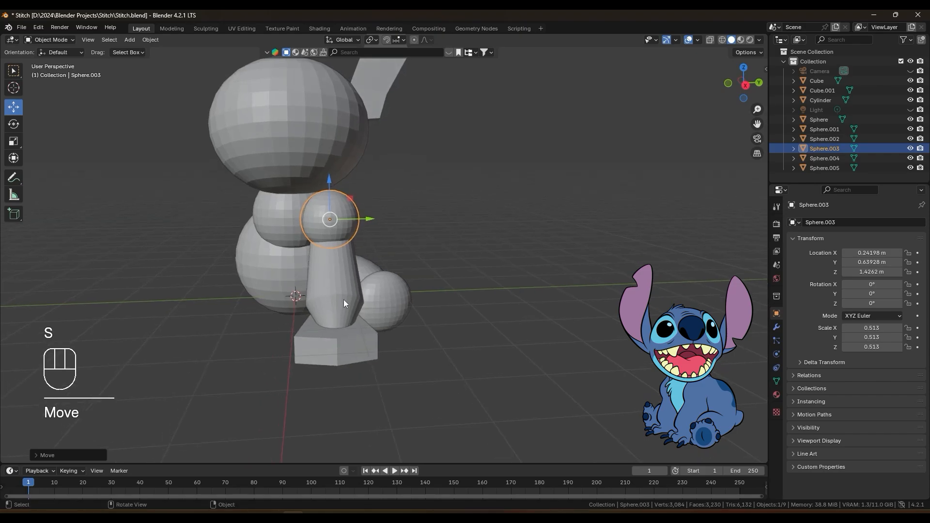
# Step: Shrink the hand block uniformly to a scale of about 0.371 × 0.371 × 0.185
pyautogui.click(344, 301)
pyautogui.click(332, 348)
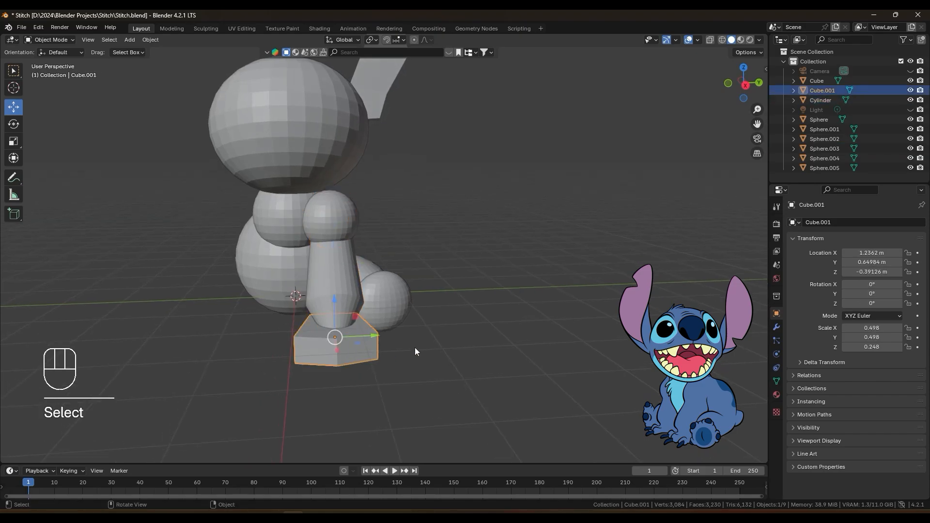
pyautogui.press('s')
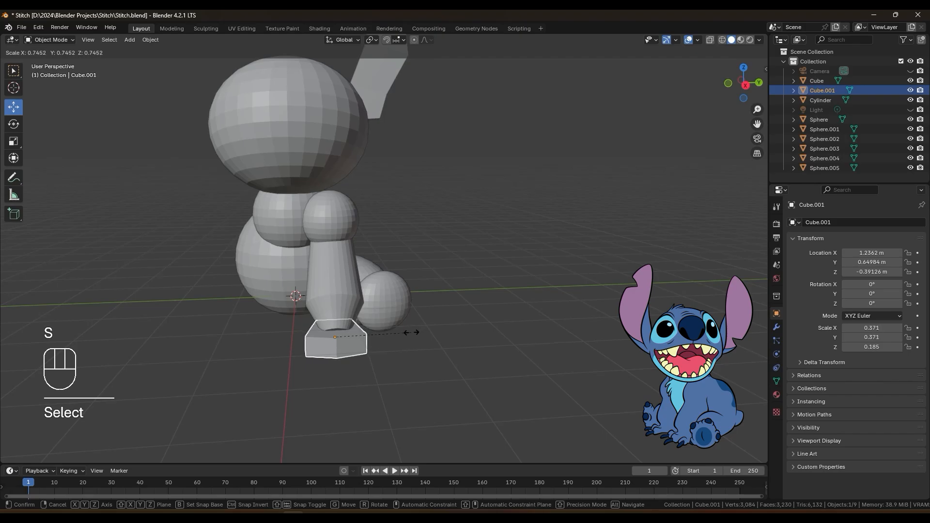
pyautogui.click(412, 332)
pyautogui.moveTo(347, 298); pyautogui.dragTo(347, 279, button='middle')
# Step: Reposition the arm cylinder between shoulder and hand, at about X 0.48, Y 0.67, Z 0.71 m
pyautogui.click(297, 255)
pyautogui.moveTo(289, 274); pyautogui.dragTo(296, 273)
pyautogui.click(298, 273)
pyautogui.moveTo(298, 273); pyautogui.dragTo(319, 289, button='middle')
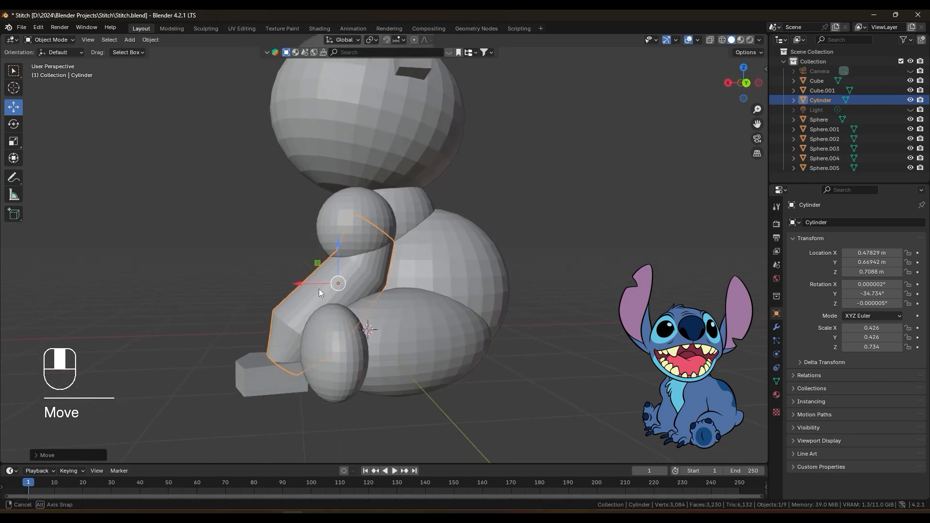
# Step: Rotate the arm cylinder about the Y axis to about -23.8° and deselect it
pyautogui.moveTo(499, 204); pyautogui.dragTo(516, 203, button='middle')
pyautogui.press('r')
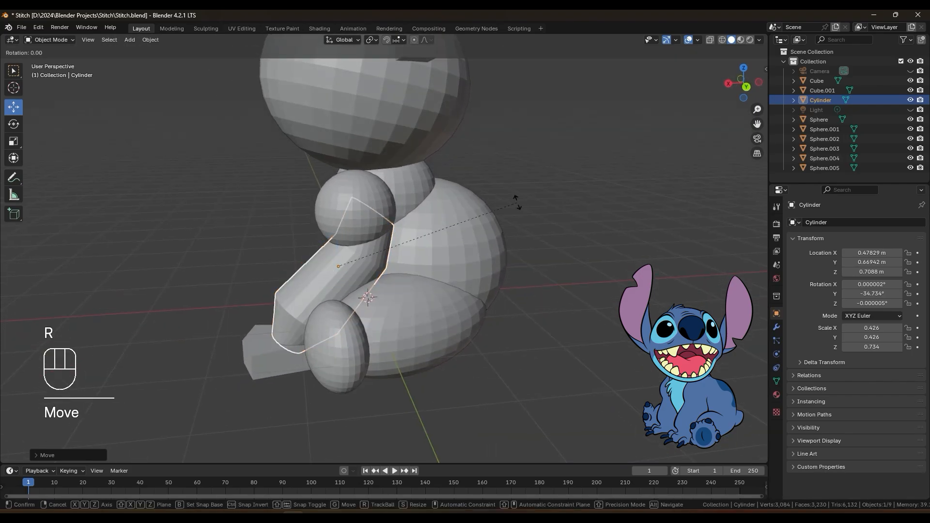
pyautogui.press('y')
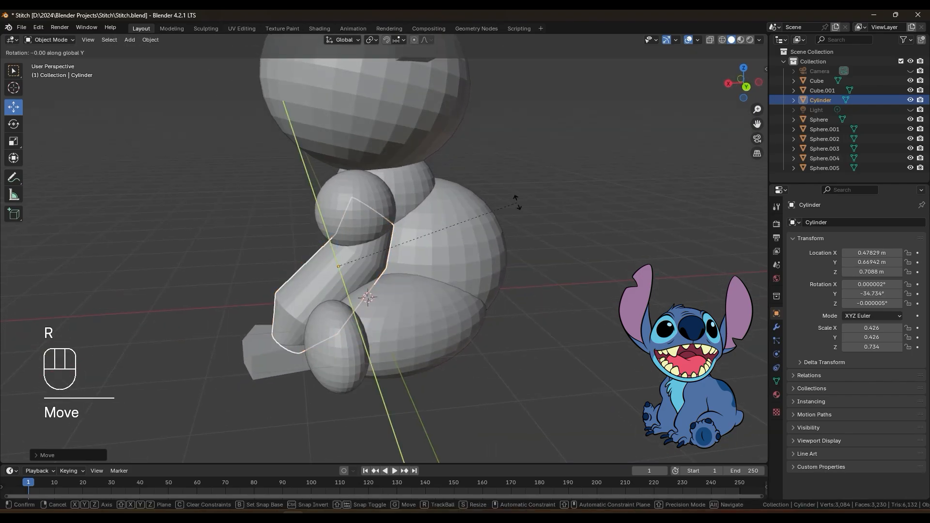
pyautogui.click(505, 169)
pyautogui.moveTo(428, 226); pyautogui.dragTo(479, 240, button='middle')
pyautogui.click(479, 241)
# Step: In Edit Mode, extrude the end face at the wrist of the arm cylinder by about 0.06 m
pyautogui.moveTo(354, 356); pyautogui.dragTo(397, 322, button='middle')
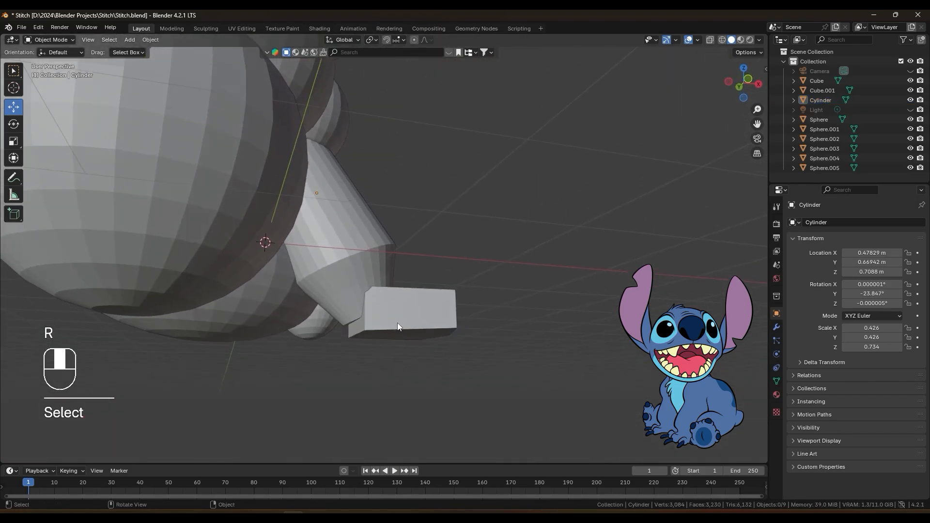
pyautogui.click(363, 269)
pyautogui.scroll(2, 413, 280)
pyautogui.click(65, 39)
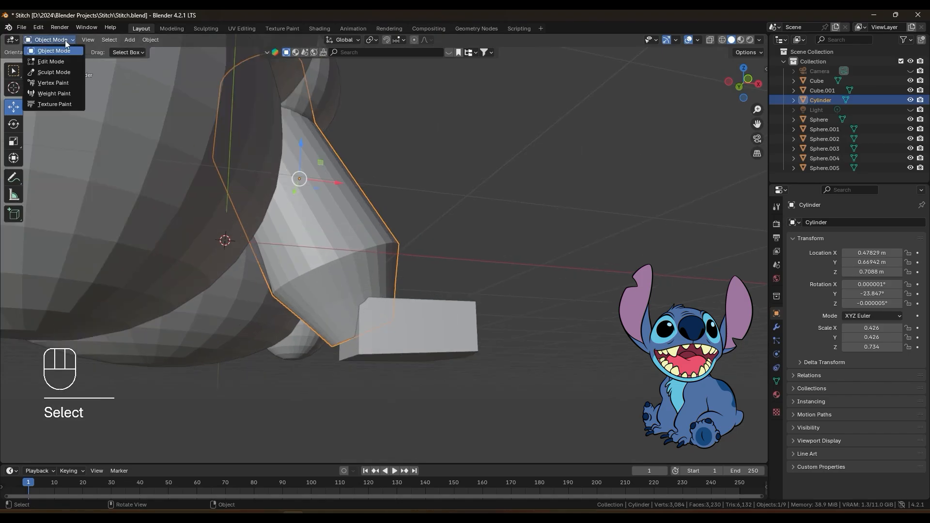
pyautogui.click(63, 61)
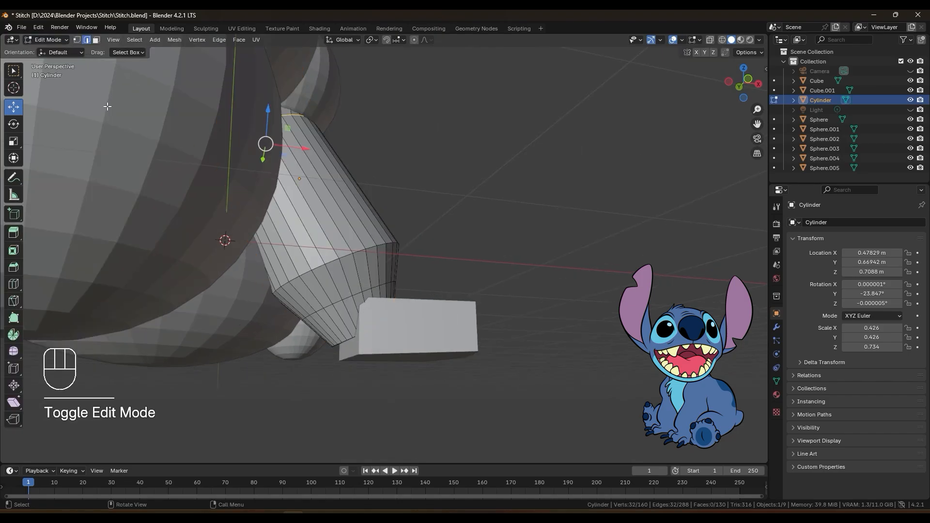
pyautogui.click(96, 40)
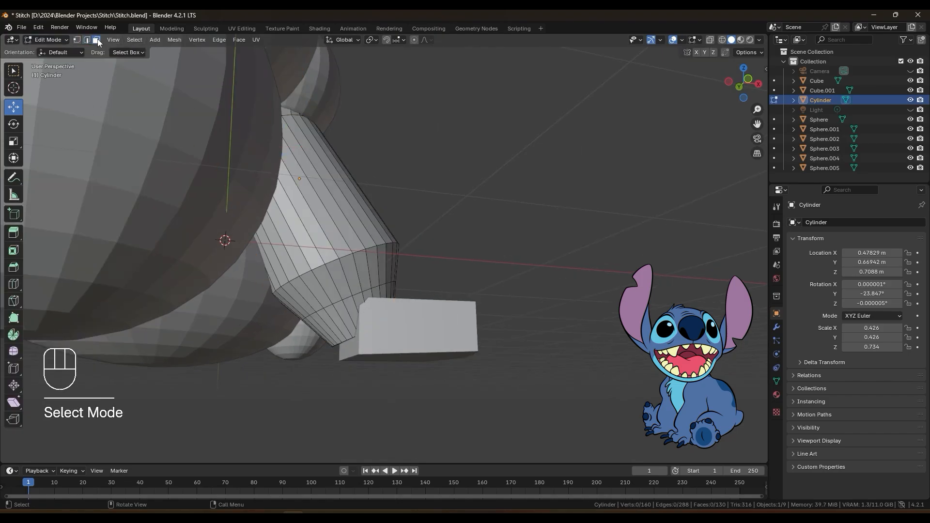
pyautogui.click(14, 72)
pyautogui.moveTo(332, 359); pyautogui.dragTo(372, 295, button='middle')
pyautogui.click(339, 267)
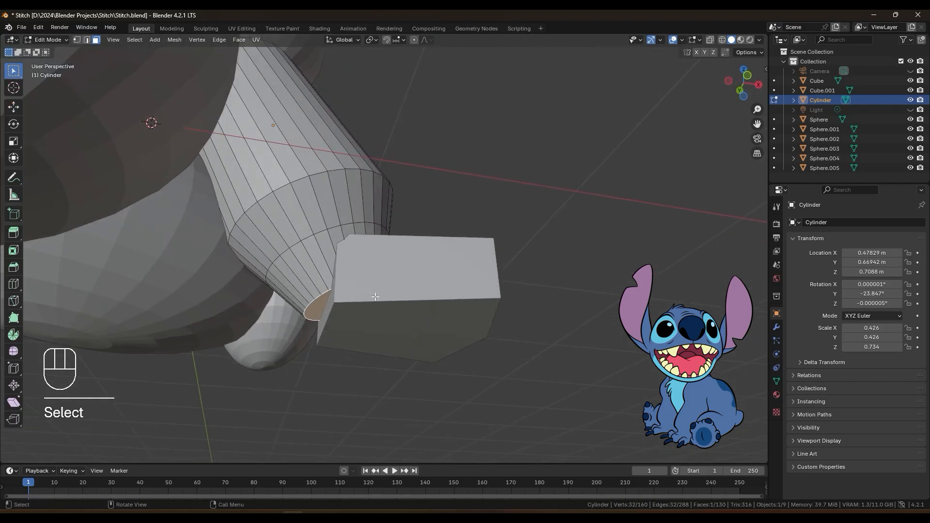
pyautogui.press('e')
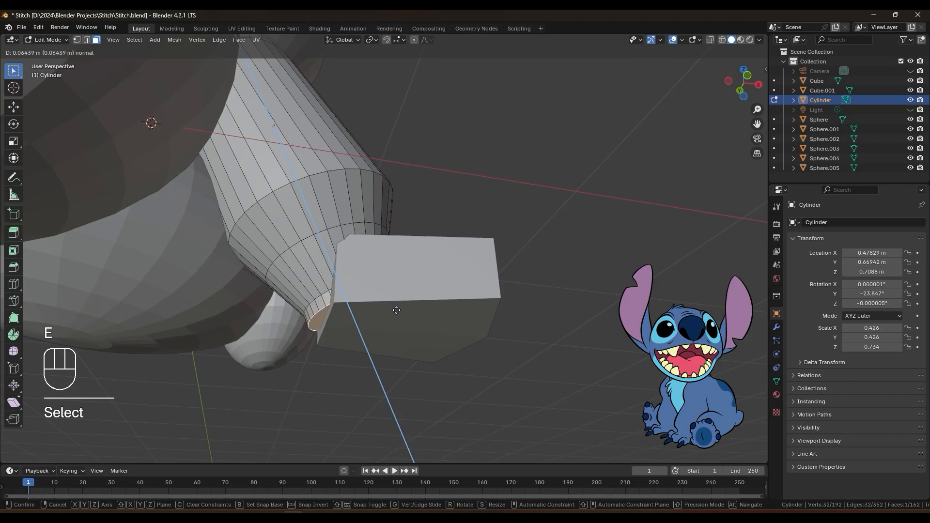
pyautogui.click(398, 309)
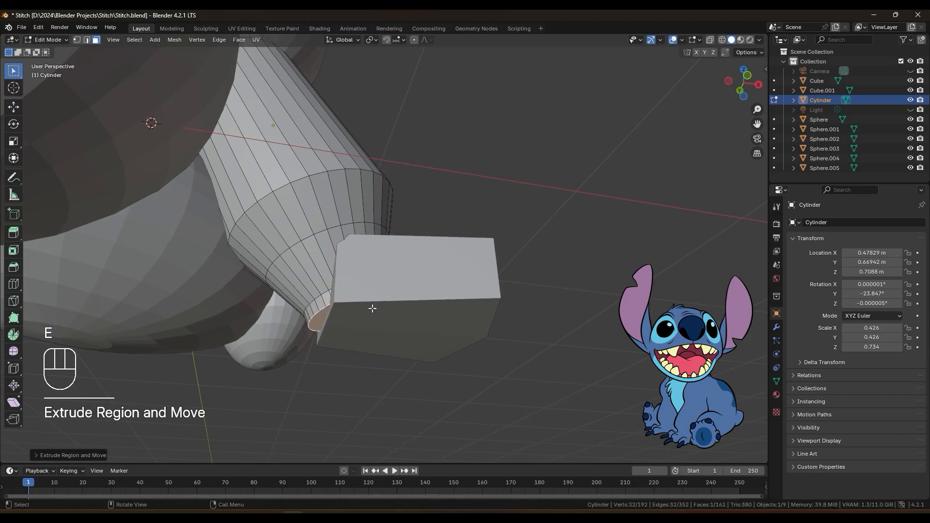
# Step: Shift the extruded wrist face into the hand block, return to Object Mode and deselect the arm
pyautogui.press('g')
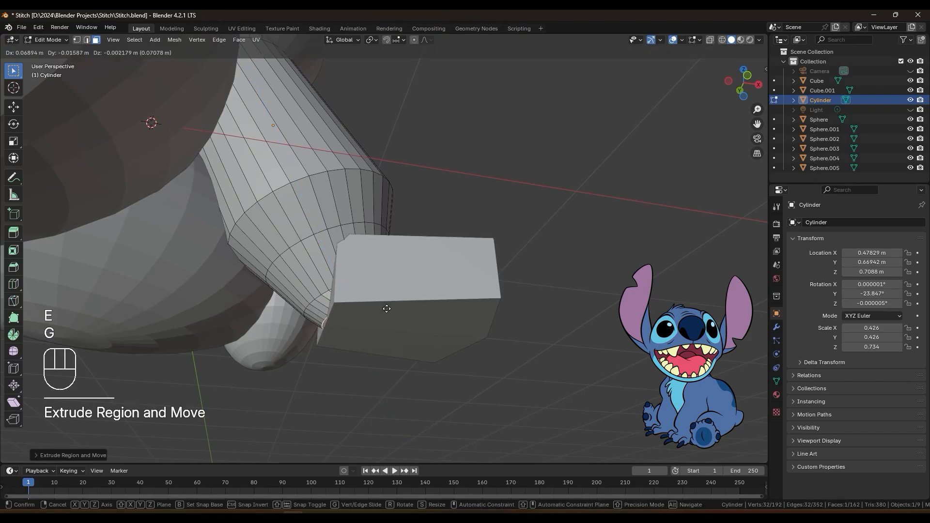
pyautogui.click(392, 309)
pyautogui.moveTo(392, 309); pyautogui.dragTo(111, 55, button='middle')
pyautogui.click(49, 42)
pyautogui.click(62, 55)
pyautogui.click(409, 162)
# Step: Rotate the hand block about the global Z axis to about -14.9° and deselect it
pyautogui.scroll(-1, 409, 162)
pyautogui.keyDown('shift'); pyautogui.moveTo(409, 163); pyautogui.dragTo(435, 193, button='middle'); pyautogui.keyUp('shift')
pyautogui.moveTo(417, 200); pyautogui.dragTo(397, 198, button='middle')
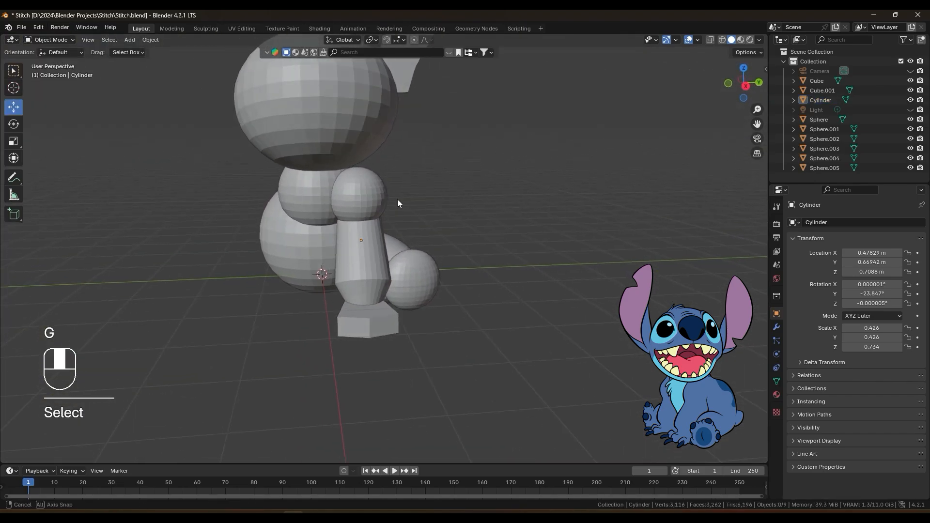
pyautogui.moveTo(400, 272)
pyautogui.keyDown('shift'); pyautogui.mouseDown(button='middle')
pyautogui.moveTo(366, 252)
pyautogui.moveTo(400, 272)
pyautogui.mouseUp(button='middle'); pyautogui.keyUp('shift')
pyautogui.scroll(2, 377, 261)
pyautogui.click(333, 324)
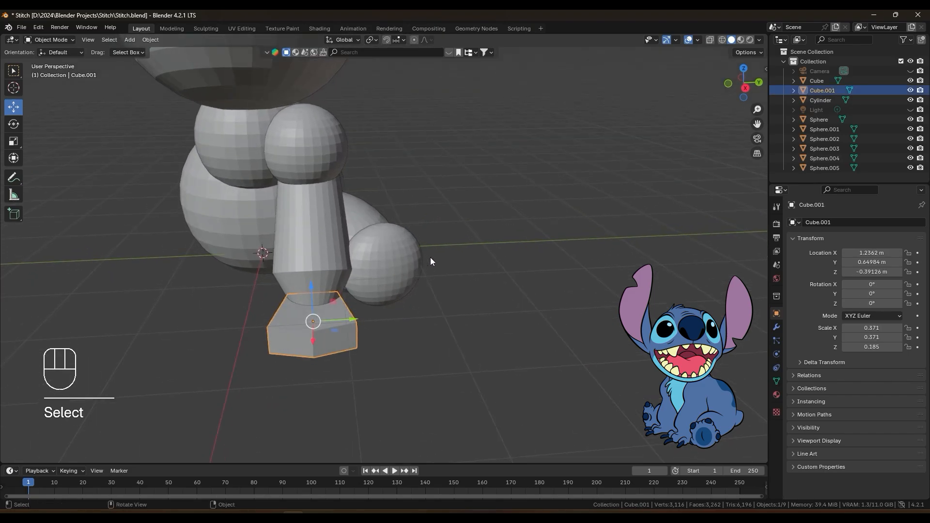
pyautogui.press('r')
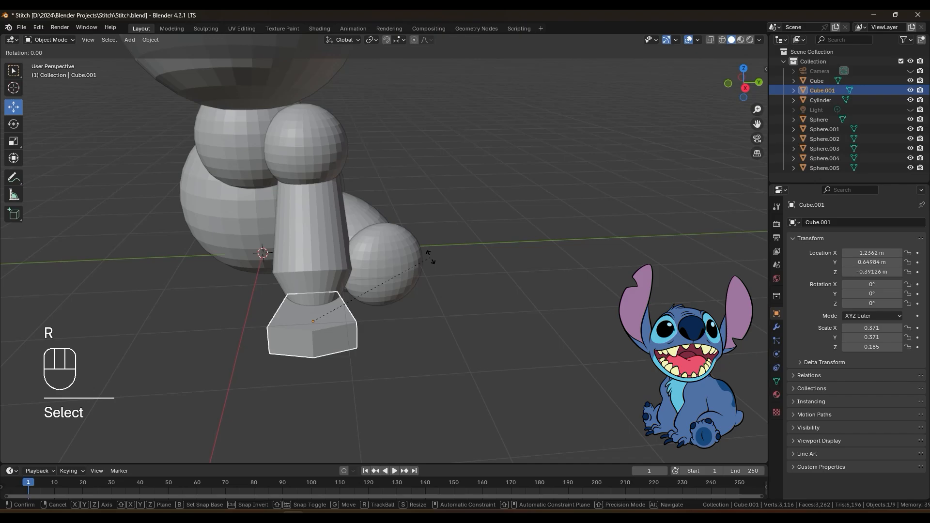
pyautogui.press('z')
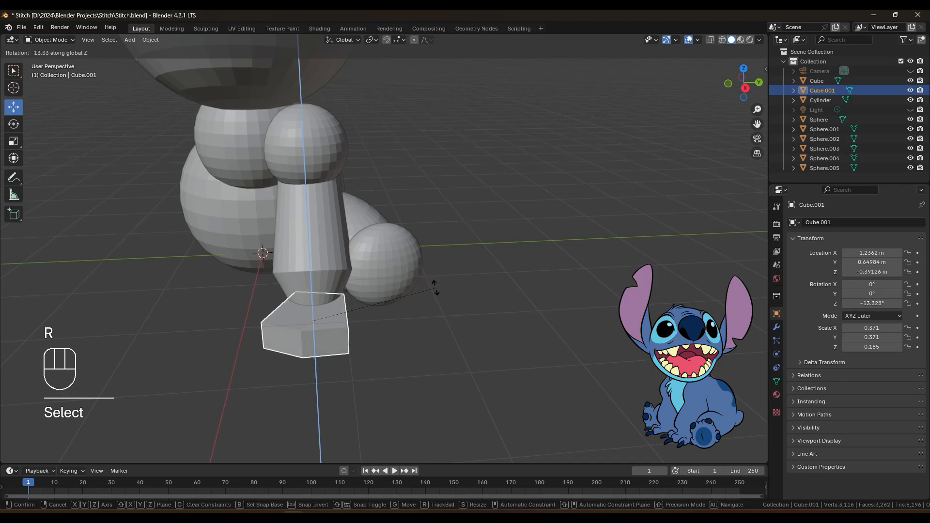
pyautogui.click(436, 292)
pyautogui.scroll(-3, 468, 299)
pyautogui.moveTo(438, 309); pyautogui.dragTo(426, 285, button='middle')
pyautogui.click(431, 301)
# Step: Widen the ear along the global Y axis, to a scale of about 0.334 × 0.423 × 0.342, and deselect it
pyautogui.keyDown('shift'); pyautogui.moveTo(421, 254); pyautogui.dragTo(493, 254, button='middle'); pyautogui.keyUp('shift')
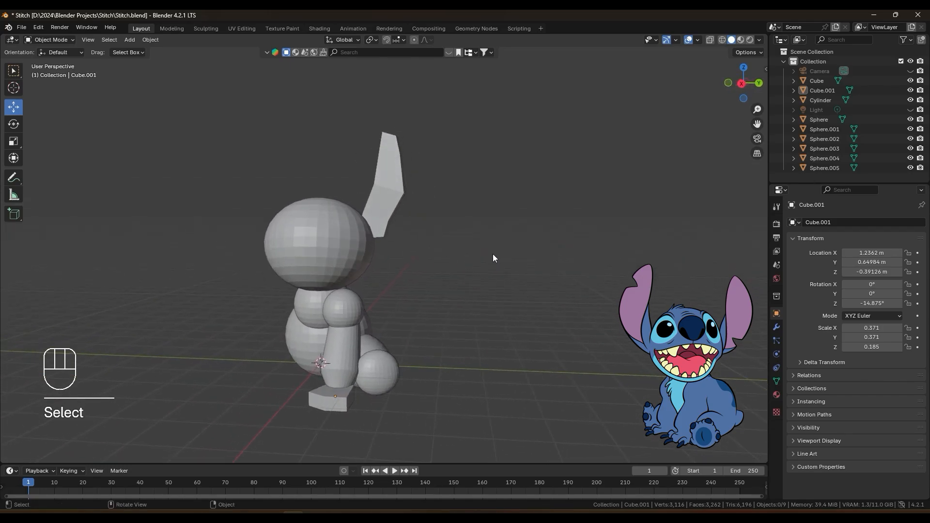
pyautogui.keyDown('shift'); pyautogui.moveTo(415, 188); pyautogui.dragTo(405, 197, button='middle'); pyautogui.keyUp('shift')
pyautogui.click(402, 190)
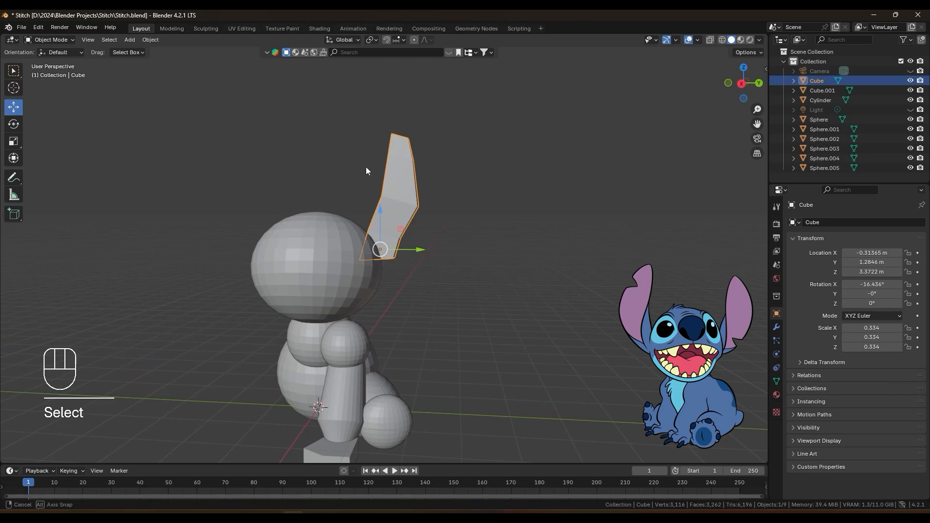
pyautogui.moveTo(366, 167); pyautogui.dragTo(374, 153, button='middle')
pyautogui.moveTo(388, 102); pyautogui.dragTo(504, 124, button='middle')
pyautogui.press('s')
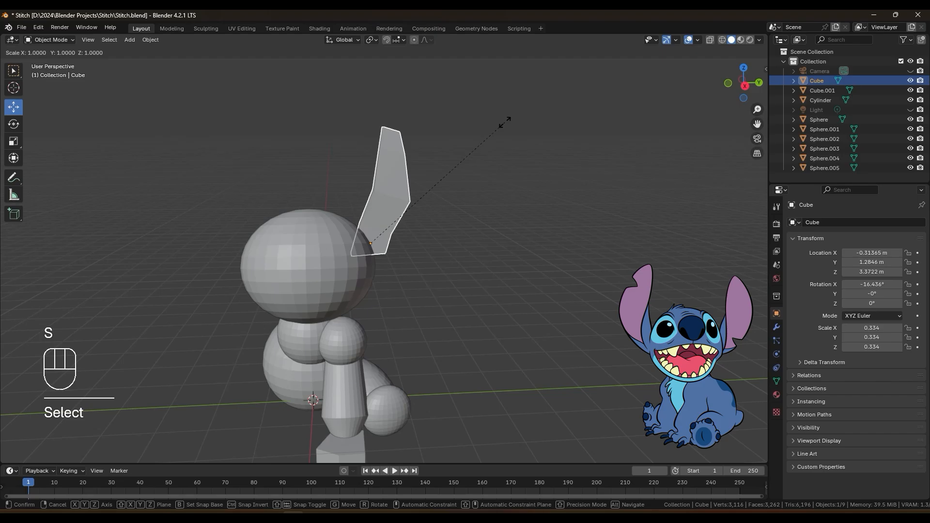
pyautogui.press('y')
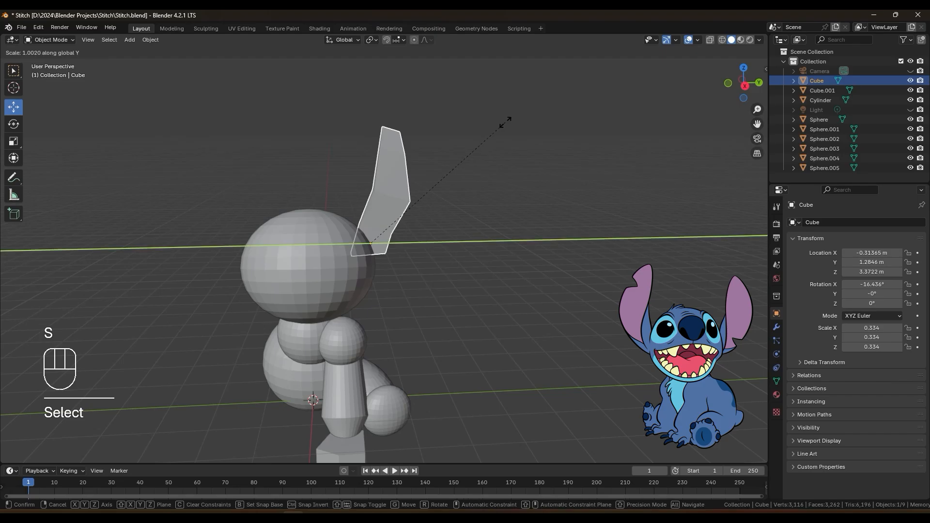
pyautogui.click(576, 136)
pyautogui.click(531, 177)
# Step: Save the changes to the Stitch.blend file
pyautogui.moveTo(533, 182); pyautogui.dragTo(463, 167, button='middle')
pyautogui.scroll(1, 474, 170)
pyautogui.hotkey('ctrl', 's')
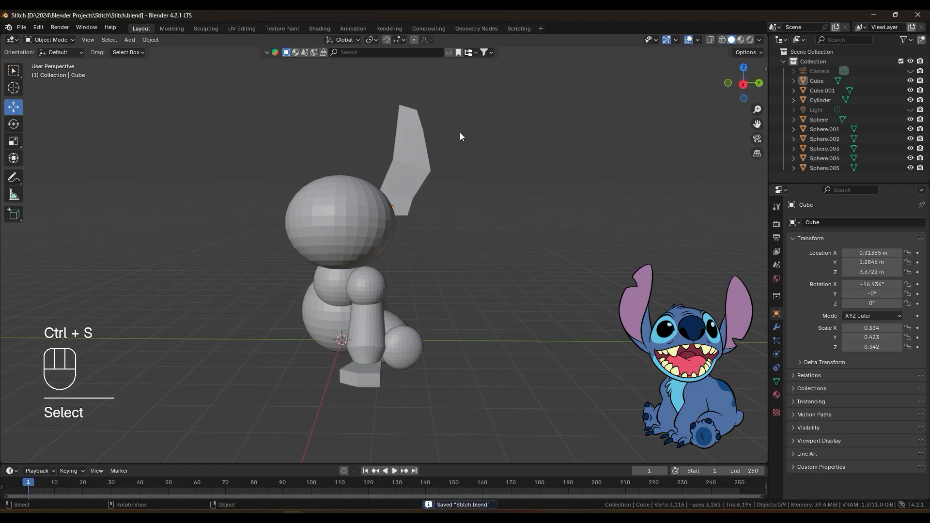
pyautogui.scroll(2, 410, 157)
pyautogui.keyDown('shift'); pyautogui.moveTo(431, 151); pyautogui.dragTo(427, 199, button='middle'); pyautogui.keyUp('shift')
pyautogui.keyDown('shift'); pyautogui.moveTo(416, 130); pyautogui.dragTo(451, 171, button='middle'); pyautogui.keyUp('shift')
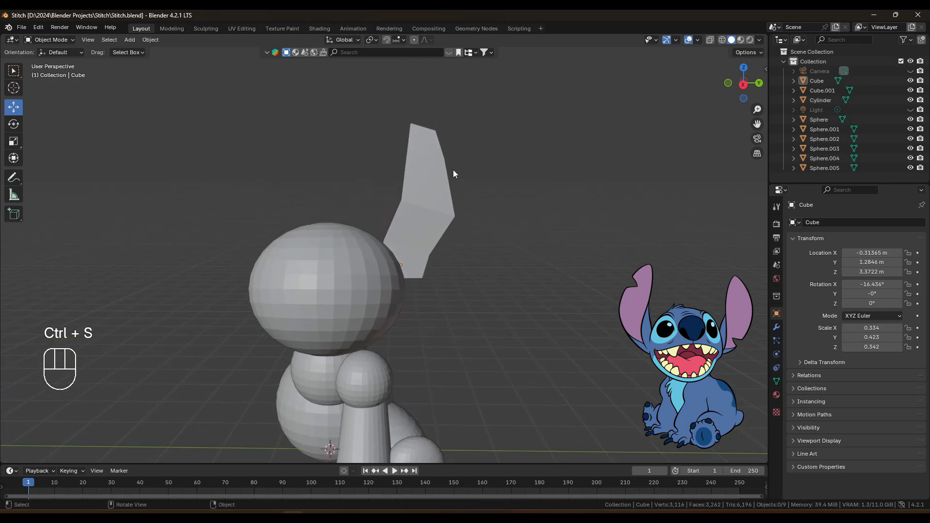
# Step: Apply all transforms (location, rotation and scale) to the ear mesh
pyautogui.keyDown('shift'); pyautogui.moveTo(461, 206); pyautogui.dragTo(449, 177, button='middle'); pyautogui.keyUp('shift')
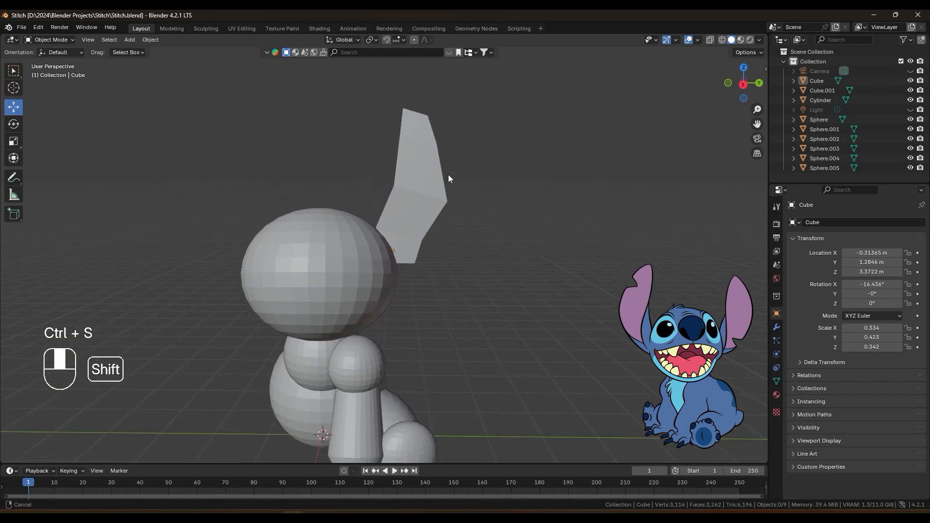
pyautogui.moveTo(444, 139)
pyautogui.mouseDown(button='middle')
pyautogui.moveTo(450, 146)
pyautogui.moveTo(432, 146)
pyautogui.mouseUp(button='middle')
pyautogui.click(430, 145)
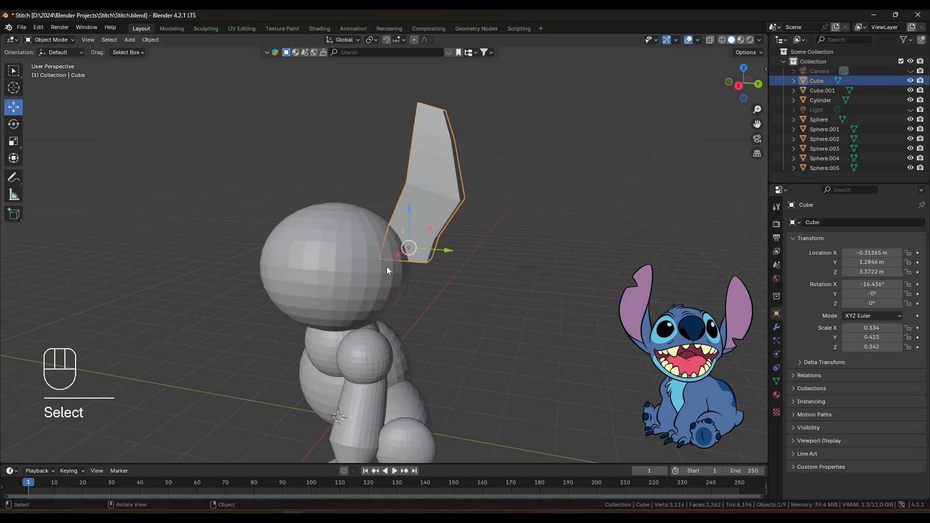
pyautogui.click(493, 133)
pyautogui.click(425, 156)
pyautogui.click(151, 40)
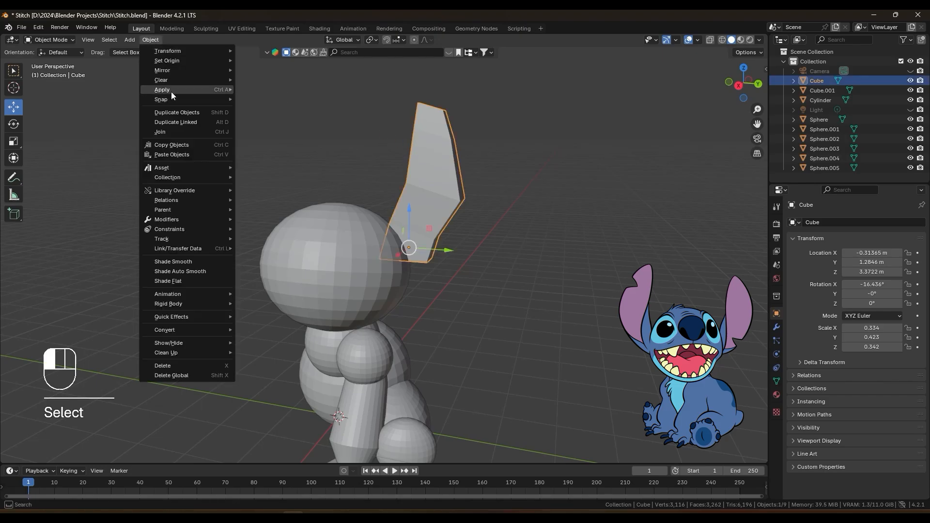
pyautogui.moveTo(171, 90)
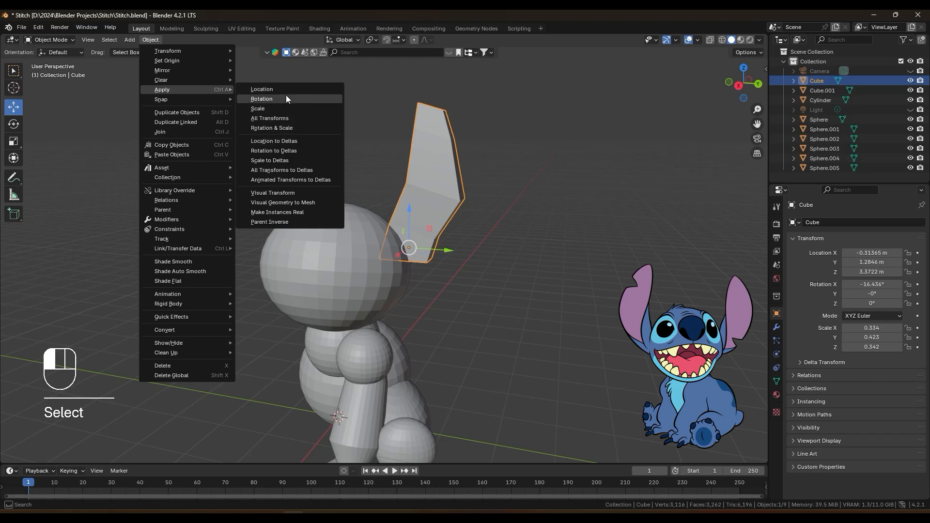
pyautogui.click(278, 119)
# Step: Apply all transforms to the large head sphere
pyautogui.click(324, 240)
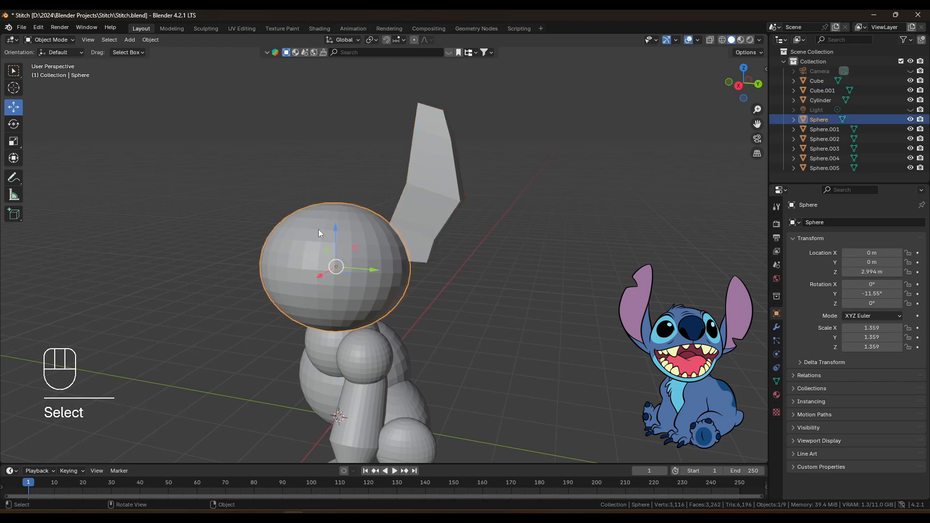
pyautogui.click(152, 38)
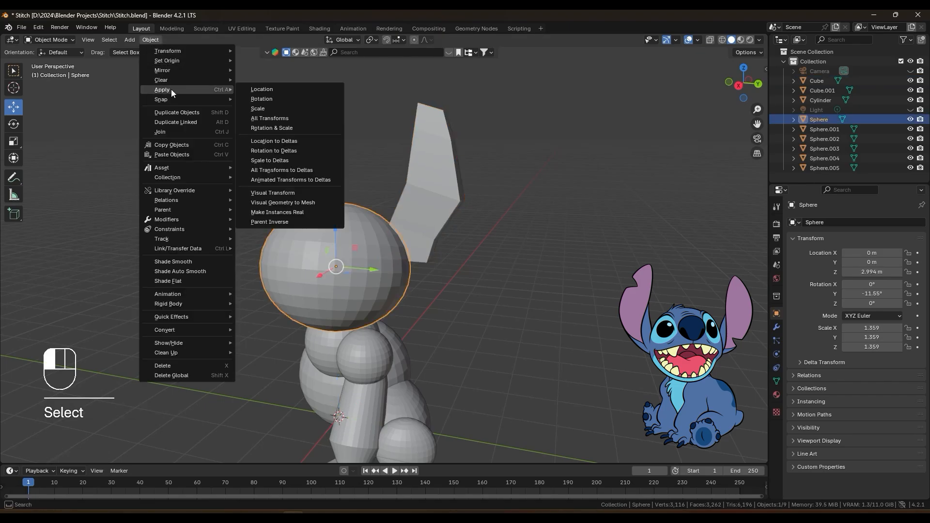
pyautogui.click(284, 119)
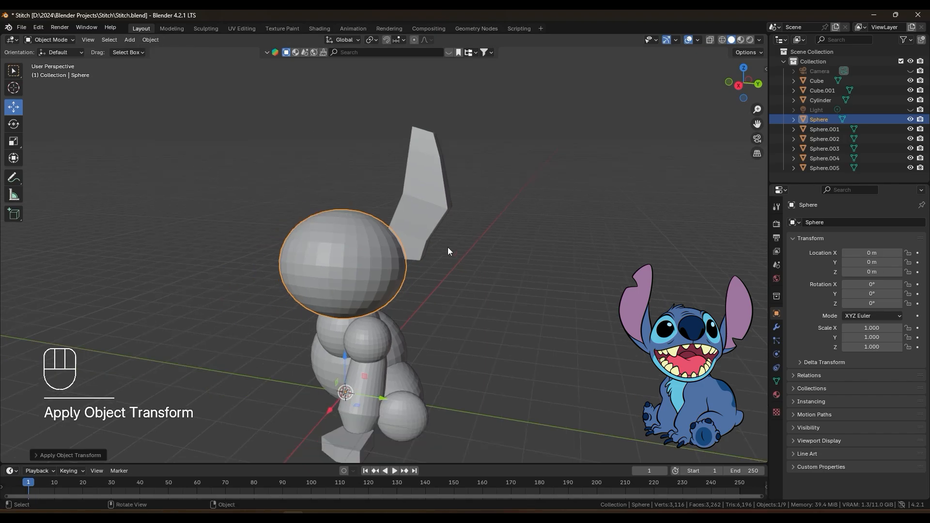
# Step: Apply all transforms to the chest sphere directly below the head
pyautogui.keyDown('shift'); pyautogui.moveTo(441, 318); pyautogui.dragTo(441, 283, button='middle'); pyautogui.keyUp('shift')
pyautogui.keyDown('shift'); pyautogui.moveTo(372, 201); pyautogui.dragTo(382, 212, button='middle'); pyautogui.keyUp('shift')
pyautogui.scroll(1, 321, 210)
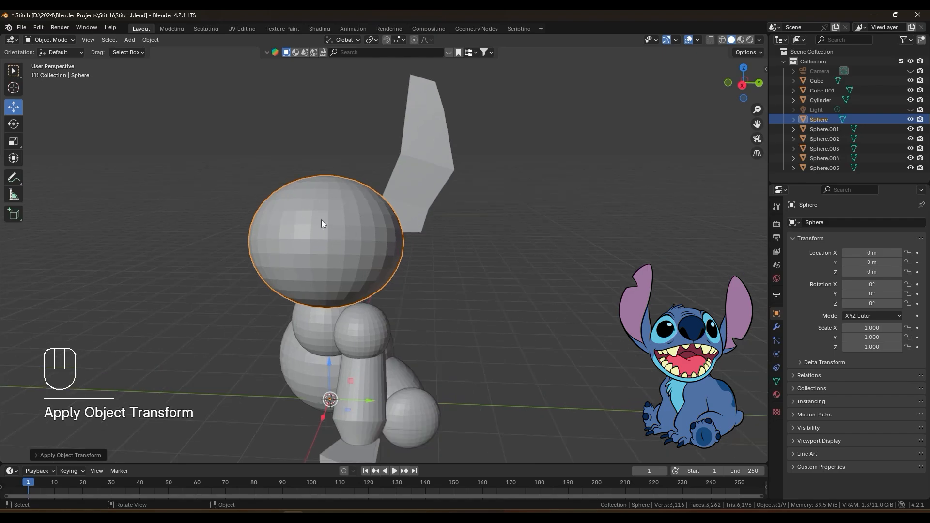
pyautogui.keyDown('shift'); pyautogui.moveTo(401, 259); pyautogui.dragTo(394, 237, button='middle'); pyautogui.keyUp('shift')
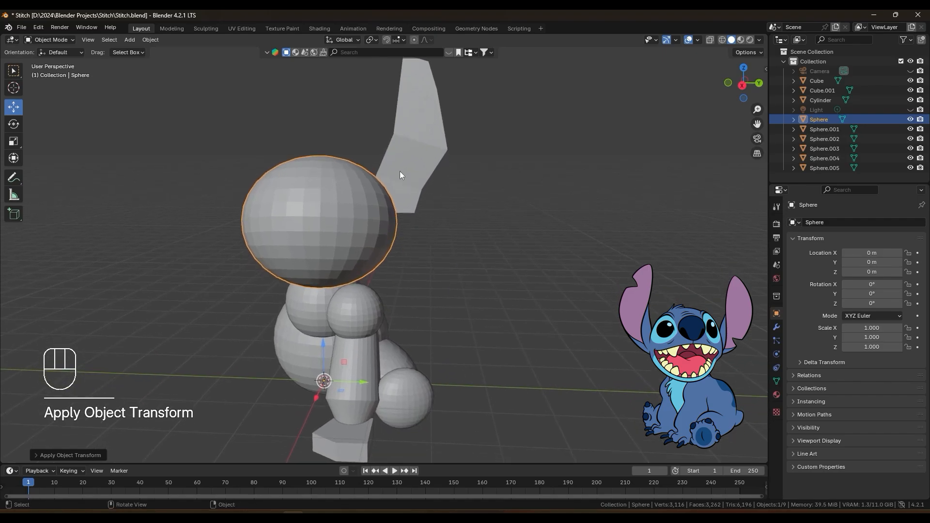
pyautogui.keyDown('shift'); pyautogui.moveTo(383, 326); pyautogui.dragTo(420, 271, button='middle'); pyautogui.keyUp('shift')
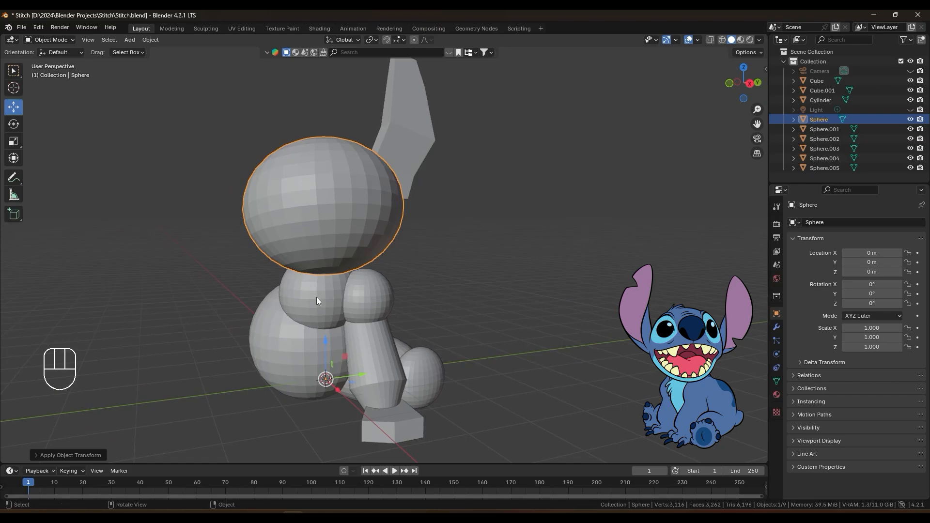
pyautogui.click(311, 285)
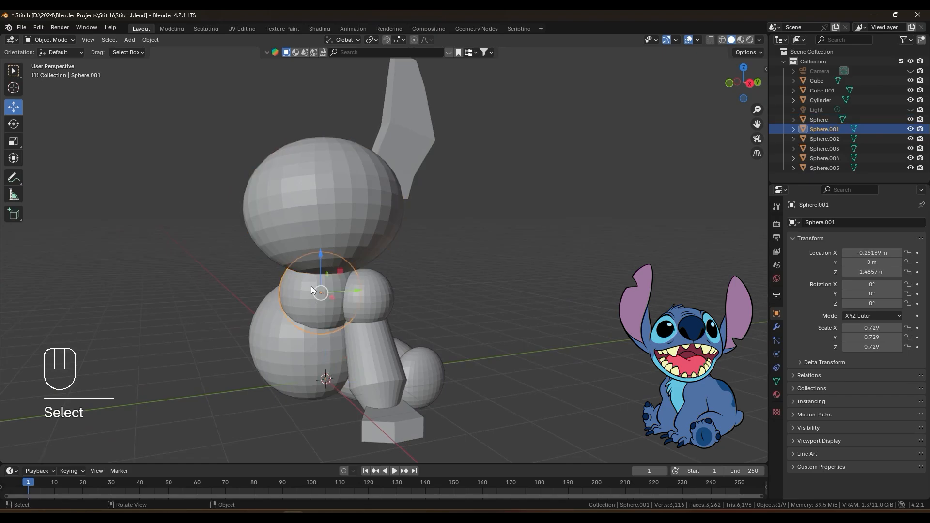
pyautogui.click(156, 40)
pyautogui.moveTo(169, 91)
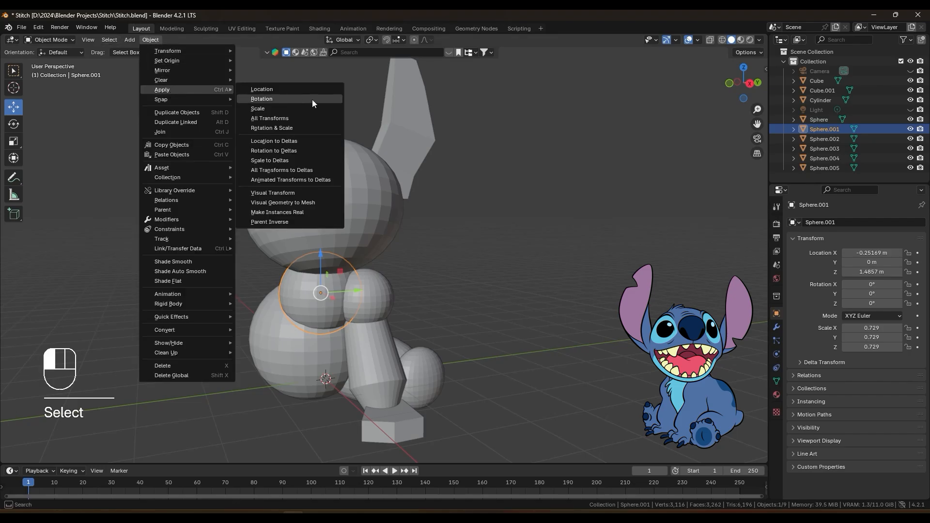
pyautogui.click(285, 120)
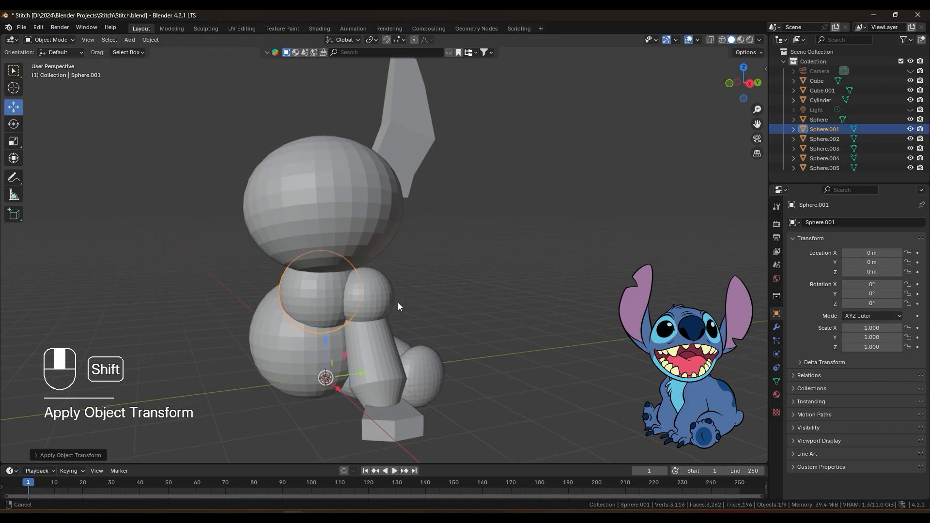
# Step: Apply all transforms to the large lower body sphere, and do the same for the shoulder sphere
pyautogui.keyDown('shift'); pyautogui.moveTo(397, 306); pyautogui.dragTo(284, 304, button='middle'); pyautogui.keyUp('shift')
pyautogui.click(284, 303)
pyautogui.click(148, 40)
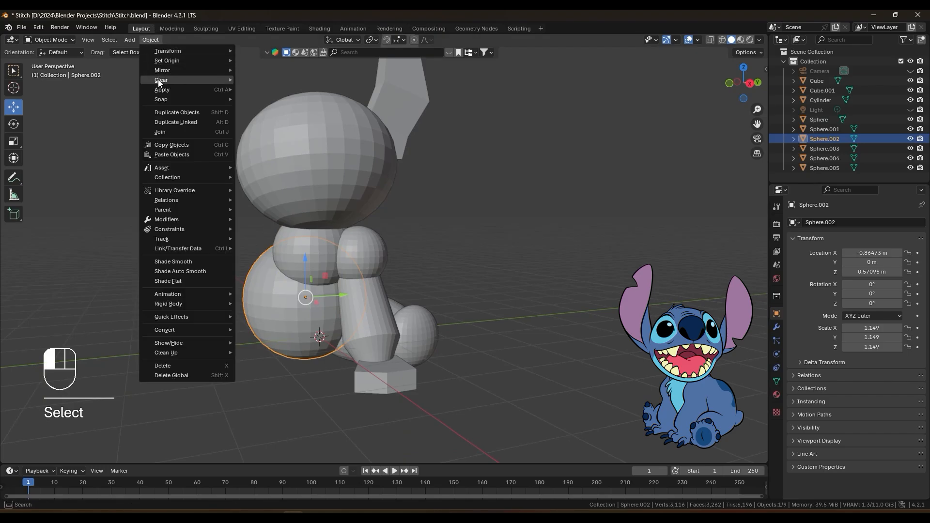
pyautogui.moveTo(205, 90)
pyautogui.click(270, 119)
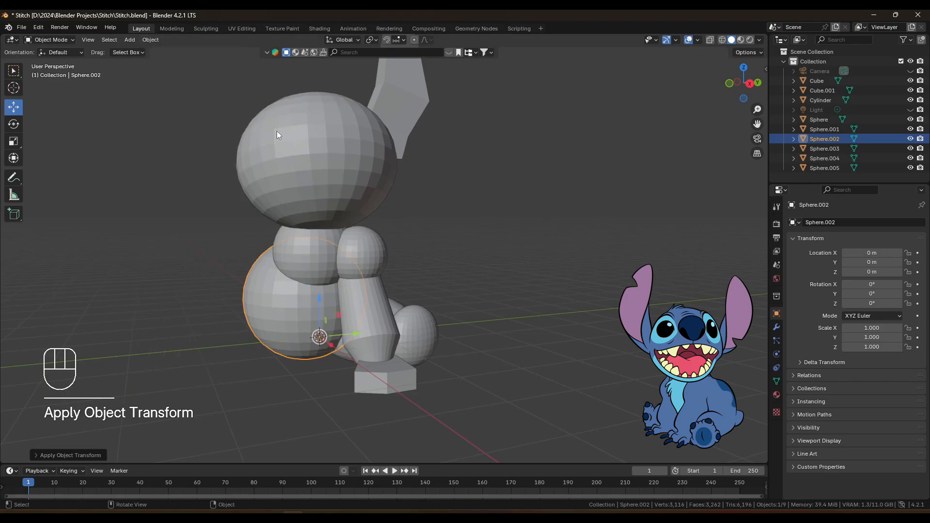
pyautogui.click(372, 255)
pyautogui.click(151, 39)
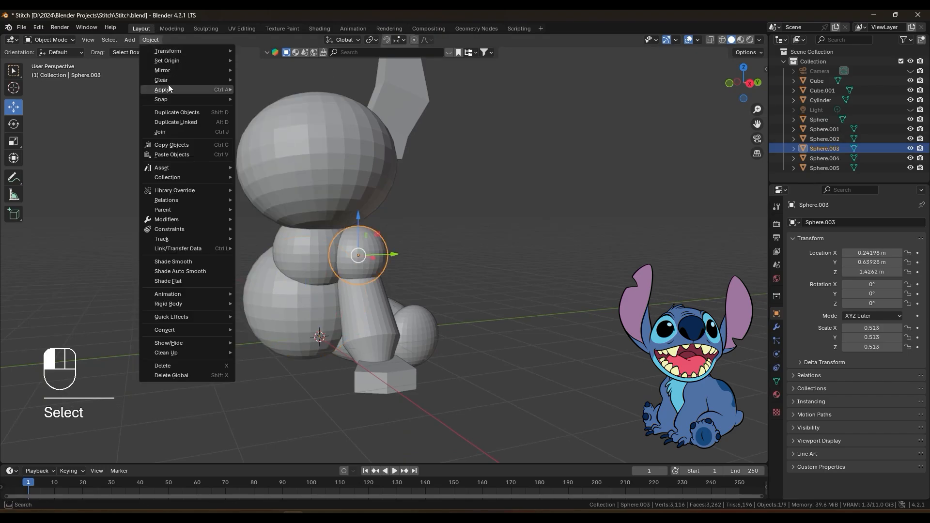
pyautogui.moveTo(171, 89)
pyautogui.click(290, 118)
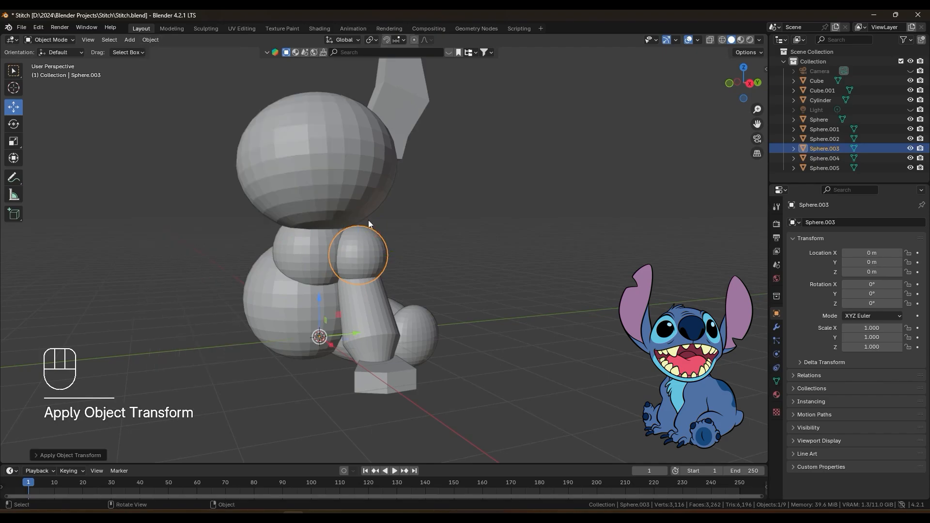
# Step: Apply all transforms to the arm cylinder, and do the same for the hand block
pyautogui.moveTo(341, 190); pyautogui.dragTo(370, 311, button='middle')
pyautogui.click(393, 307)
pyautogui.click(151, 41)
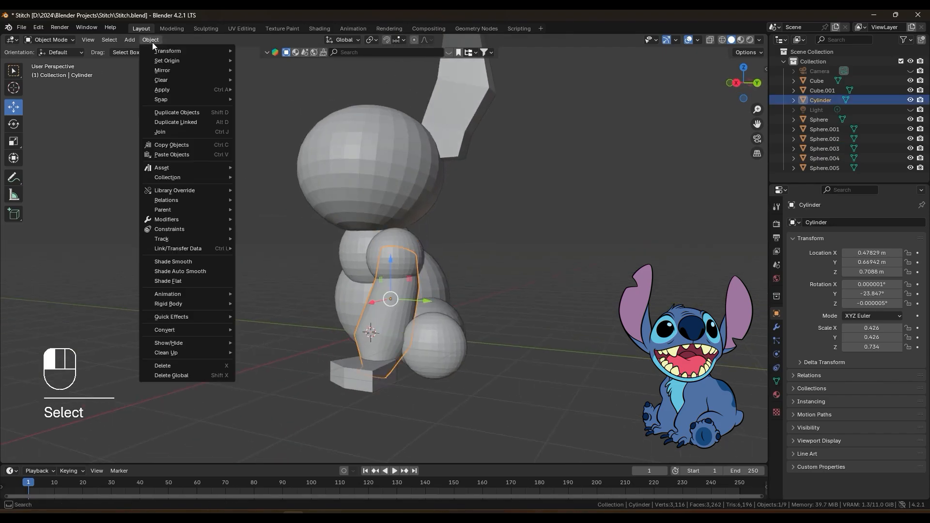
pyautogui.moveTo(170, 90)
pyautogui.click(280, 118)
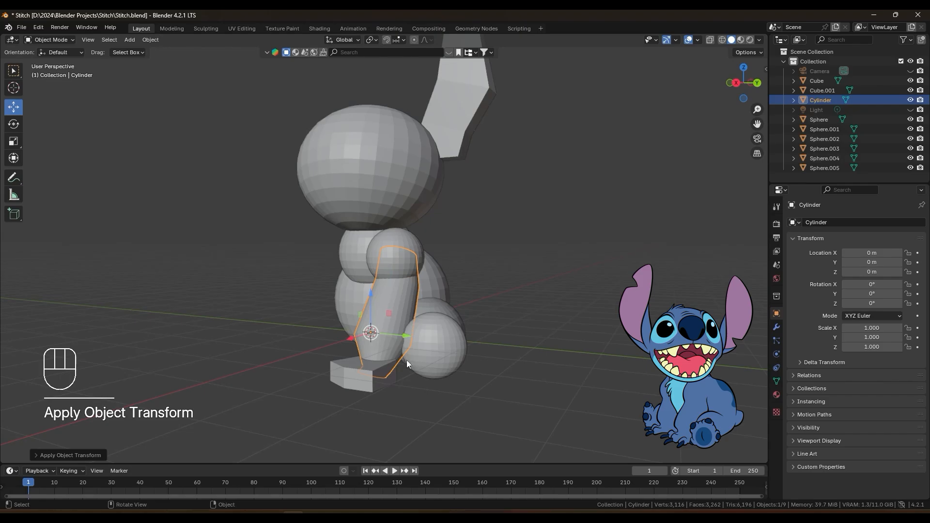
pyautogui.click(366, 371)
pyautogui.click(151, 40)
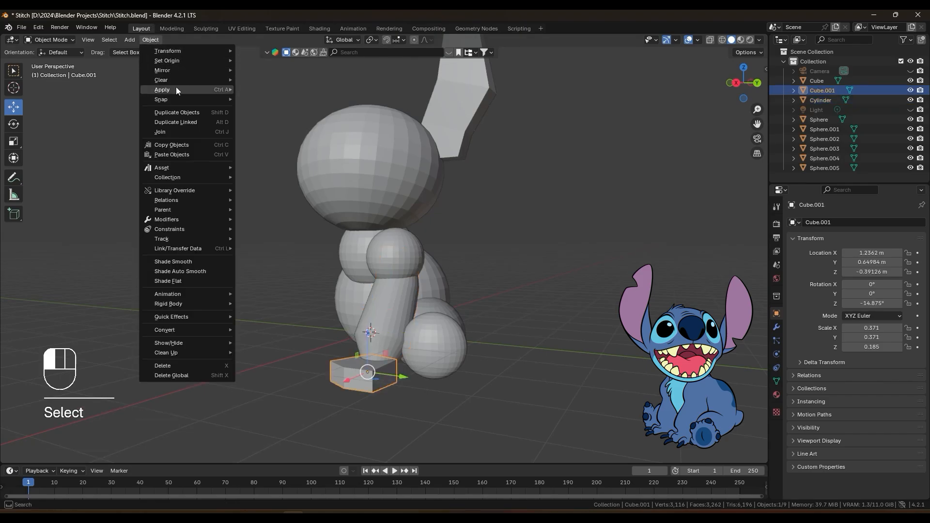
pyautogui.moveTo(176, 88)
pyautogui.click(270, 118)
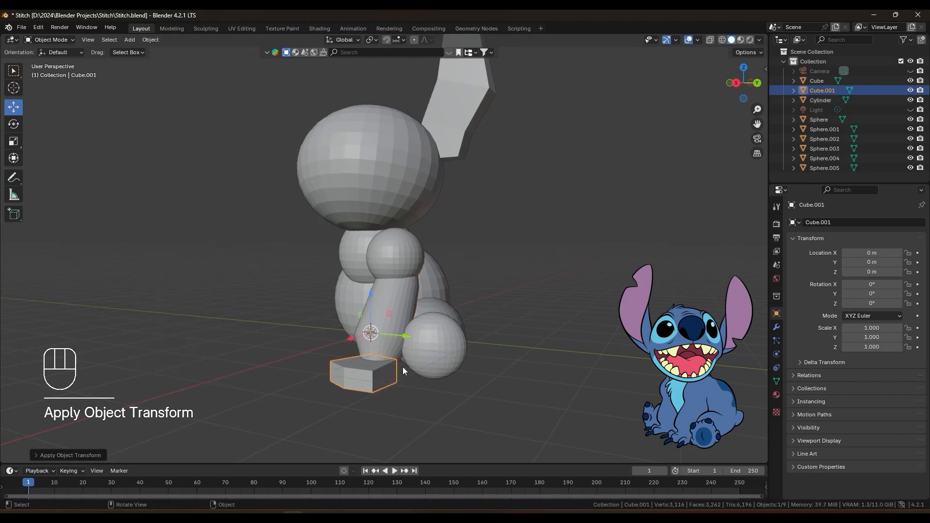
# Step: Apply all transforms to the flattened foot sphere, and do the same for the thigh sphere behind it
pyautogui.moveTo(426, 342); pyautogui.dragTo(370, 344, button='middle')
pyautogui.click(371, 344)
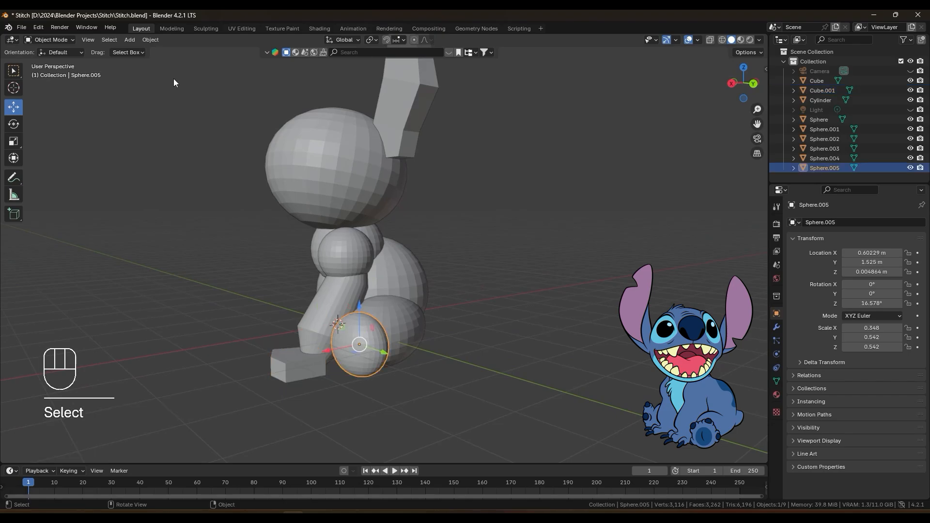
pyautogui.click(151, 40)
pyautogui.moveTo(176, 91)
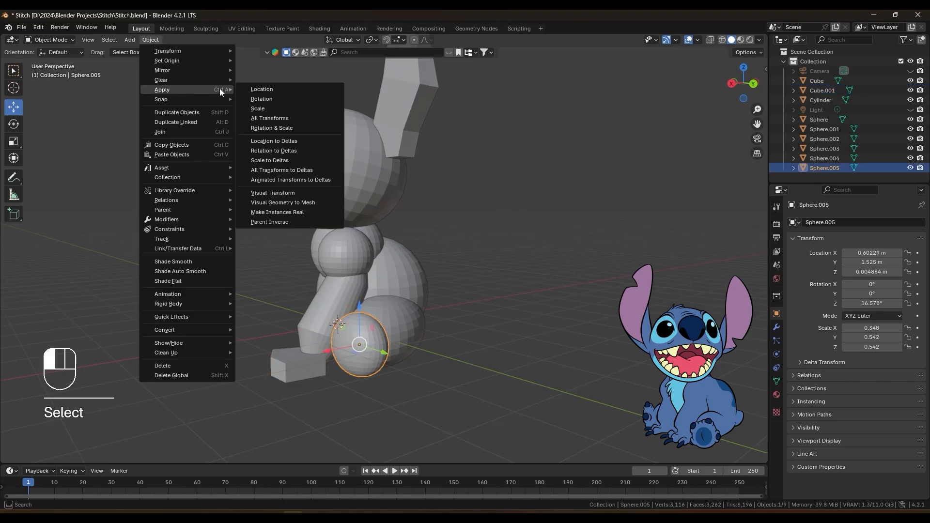
pyautogui.click(287, 117)
pyautogui.click(400, 315)
pyautogui.click(151, 40)
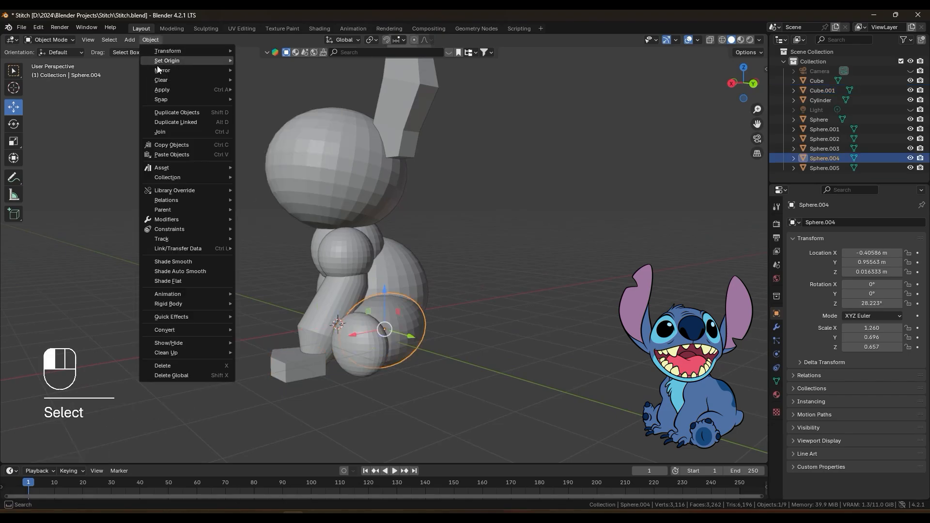
pyautogui.moveTo(176, 89)
pyautogui.click(289, 120)
# Step: Clear the selection and save the changes to the Stitch.blend file
pyautogui.moveTo(395, 272); pyautogui.dragTo(367, 273, button='middle')
pyautogui.click(461, 276)
pyautogui.click(554, 194)
pyautogui.hotkey('ctrl', 's')
pyautogui.moveTo(555, 198); pyautogui.dragTo(418, 256, button='middle')
pyautogui.scroll(1, 414, 264)
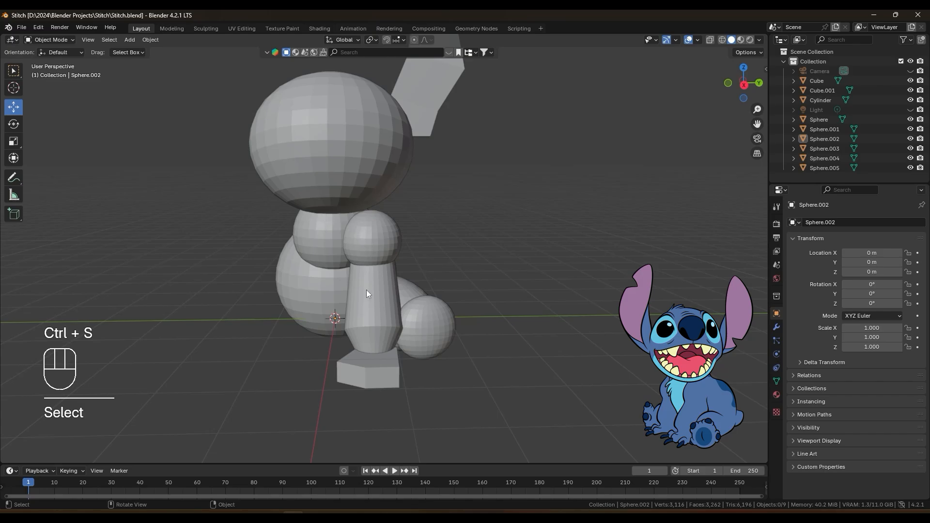
pyautogui.click(384, 239)
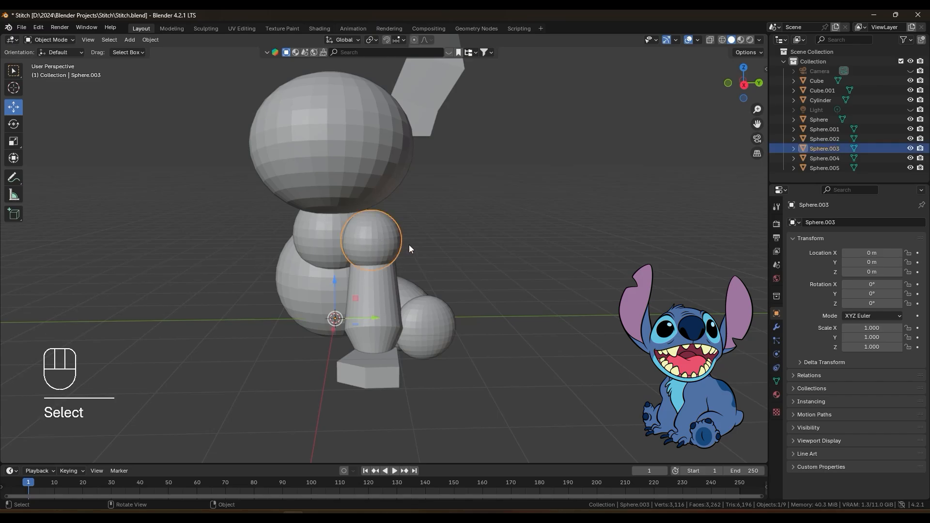
pyautogui.moveTo(473, 221); pyautogui.dragTo(438, 220, button='middle')
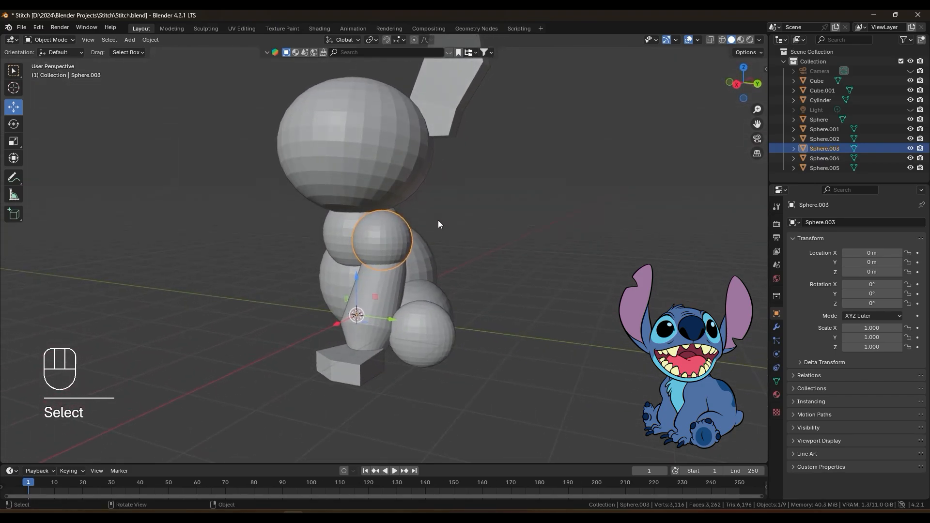
pyautogui.scroll(3, 417, 298)
pyautogui.keyDown('shift'); pyautogui.moveTo(417, 298); pyautogui.dragTo(411, 275, button='middle'); pyautogui.keyUp('shift')
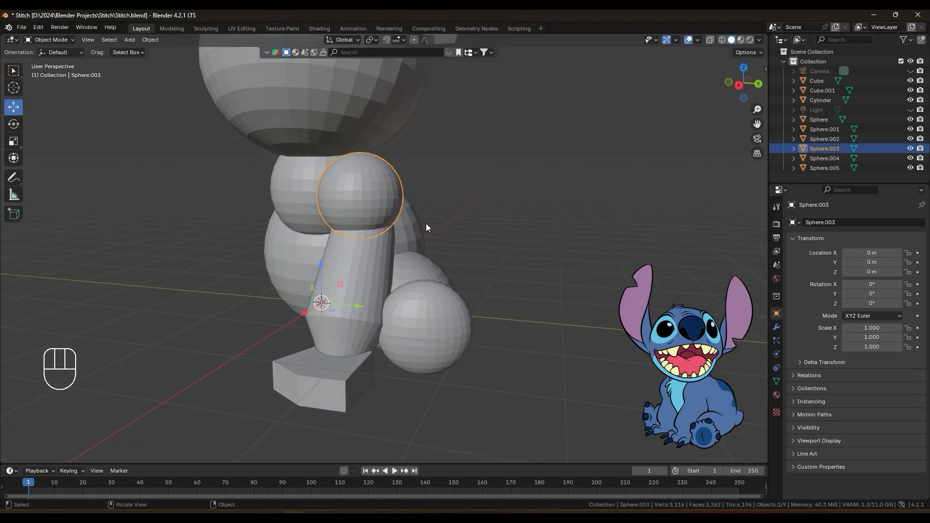
pyautogui.click(441, 190)
pyautogui.click(360, 185)
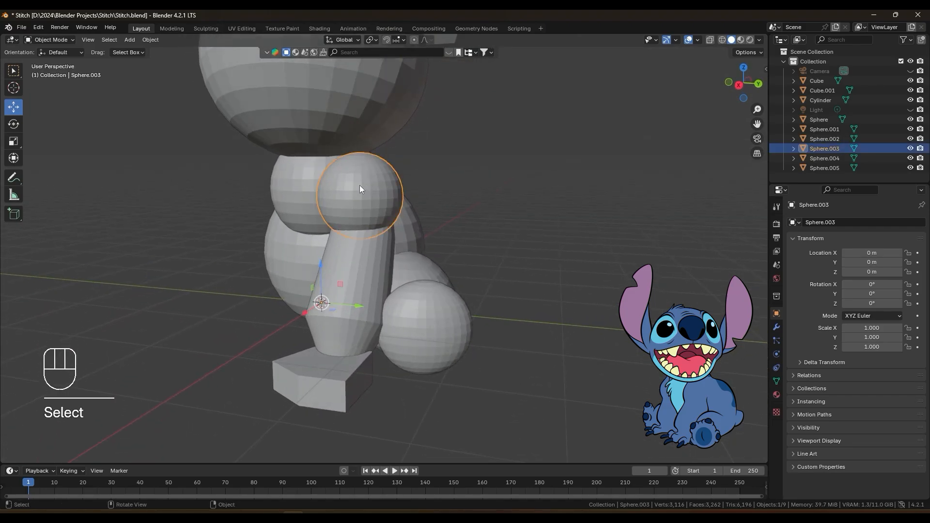
pyautogui.keyDown('shift'); pyautogui.click(355, 281); pyautogui.keyUp('shift')
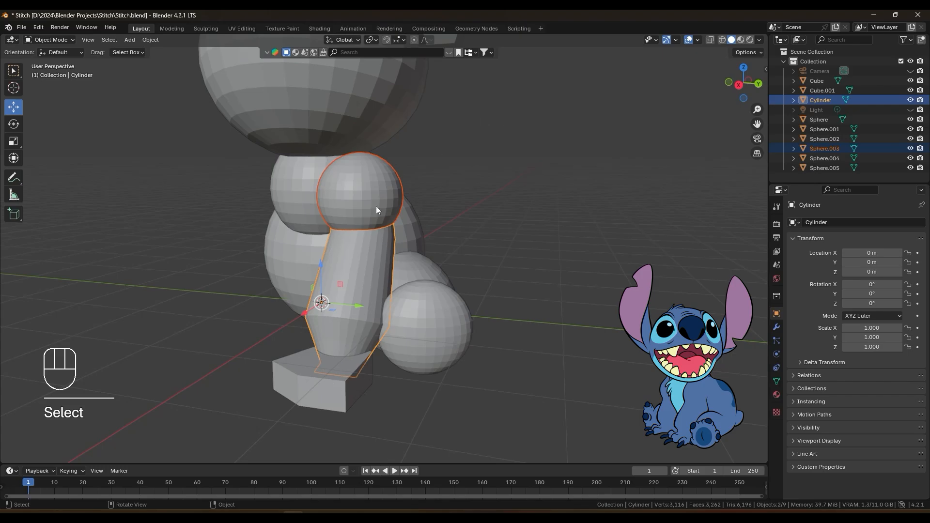
pyautogui.click(380, 177)
pyautogui.keyDown('shift'); pyautogui.click(366, 278); pyautogui.keyUp('shift')
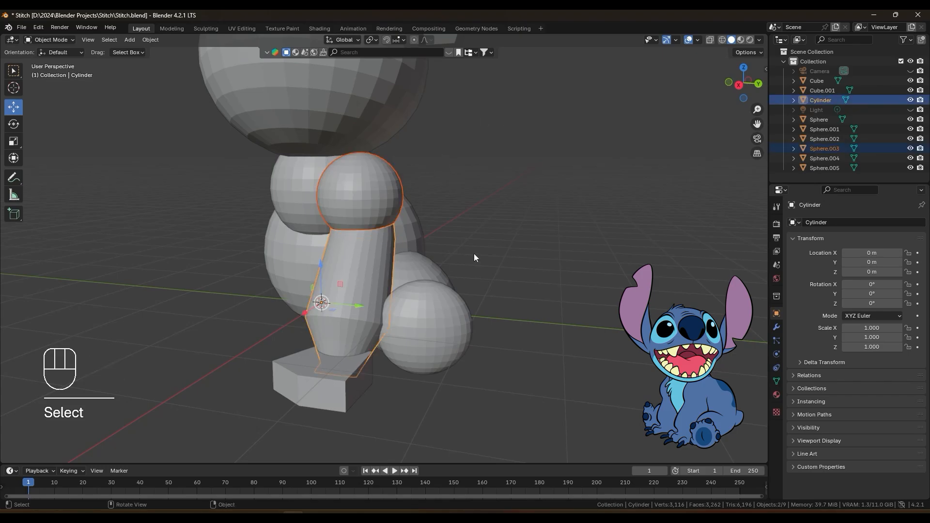
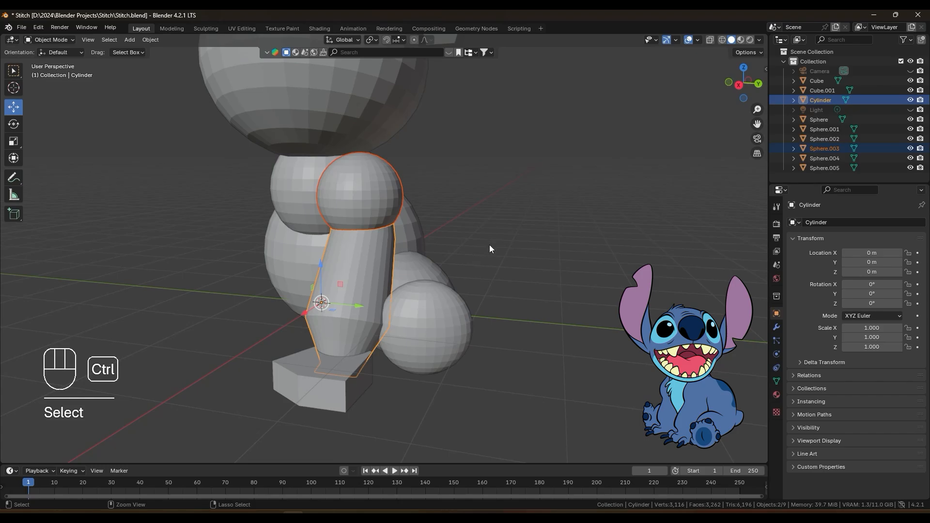
# Step: Select only the shoulder sphere above the arm cylinder
pyautogui.click(498, 168)
pyautogui.click(364, 179)
pyautogui.moveTo(479, 180)
pyautogui.keyDown('shift'); pyautogui.mouseDown(button='middle')
pyautogui.moveTo(464, 172)
pyautogui.moveTo(473, 180)
pyautogui.mouseUp(button='middle'); pyautogui.keyUp('shift')
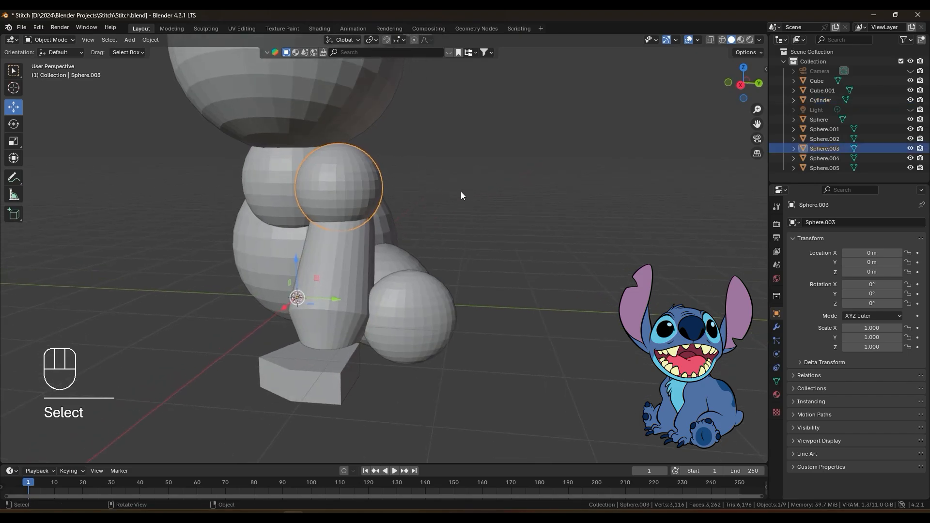
pyautogui.click(449, 184)
pyautogui.moveTo(430, 200); pyautogui.dragTo(441, 226, button='middle')
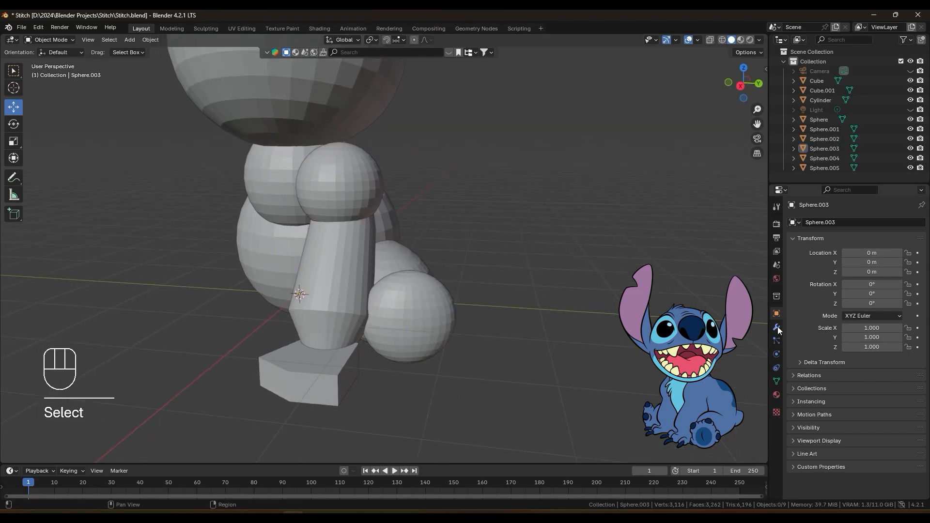
pyautogui.click(340, 173)
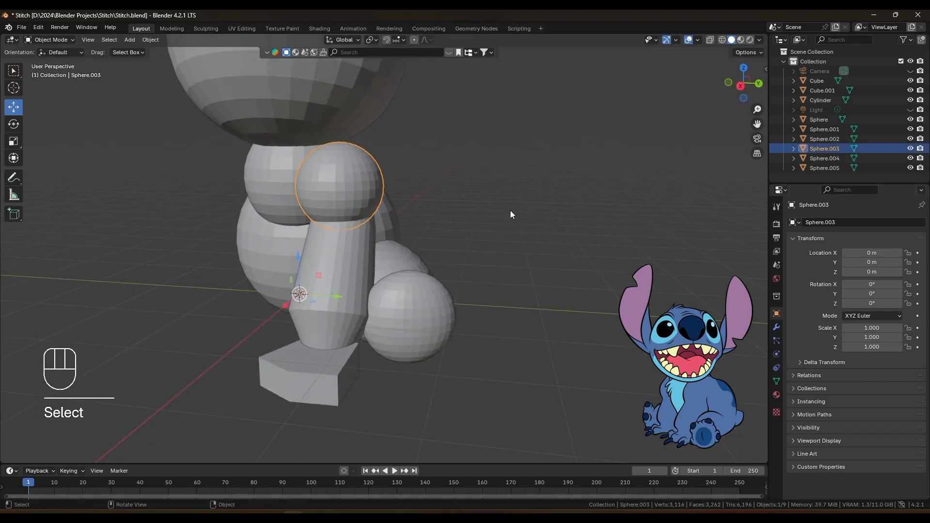
pyautogui.press('n')
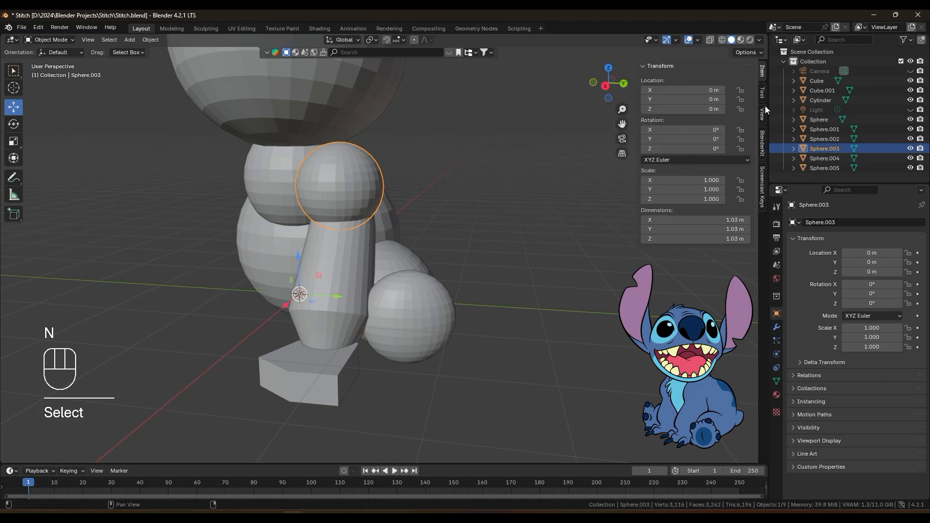
pyautogui.press('n')
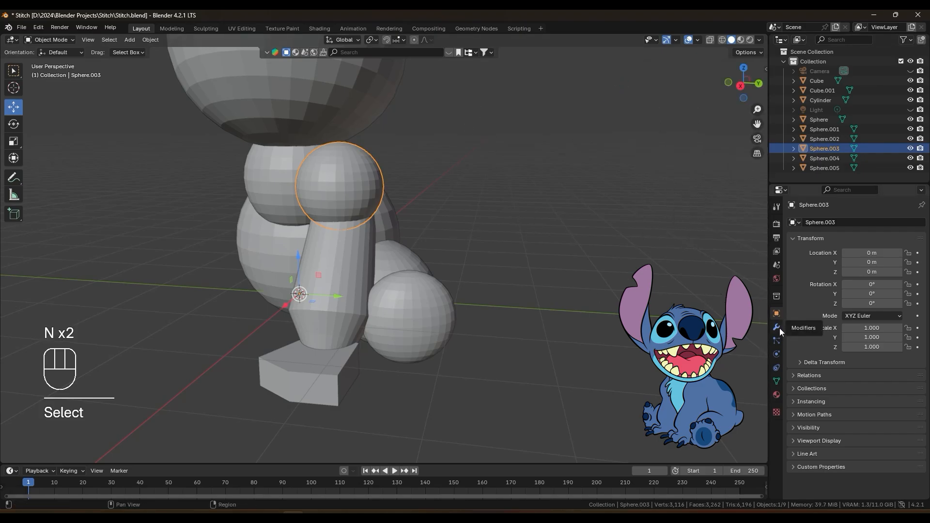
# Step: Search the add-ons in the preferences for "bool" and close the preferences
pyautogui.click(38, 28)
pyautogui.click(60, 151)
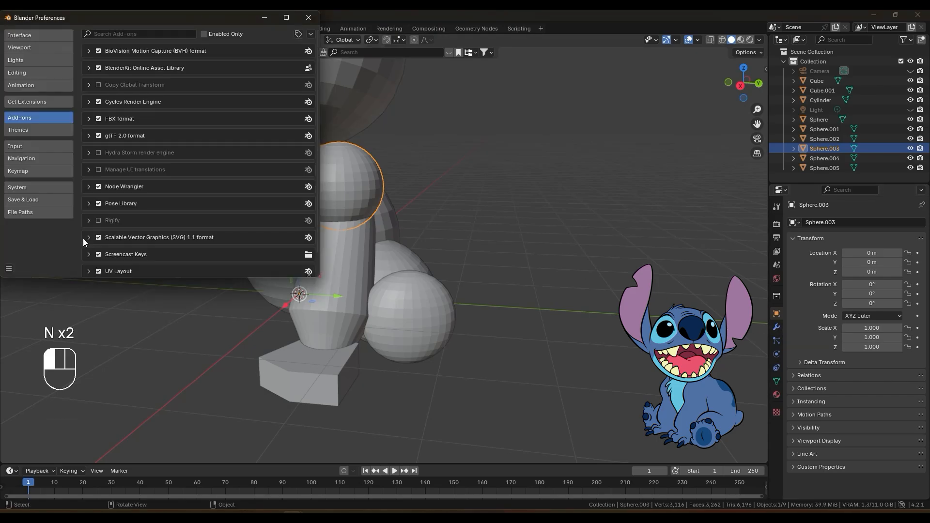
pyautogui.click(146, 34)
pyautogui.write('bo')
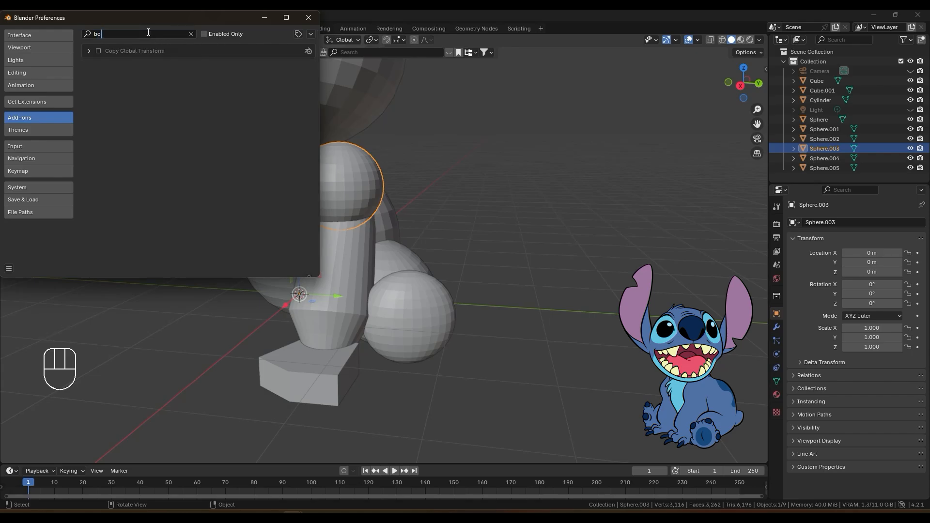
pyautogui.write('o')
pyautogui.press('BackSpace')
pyautogui.write('l')
pyautogui.click(309, 18)
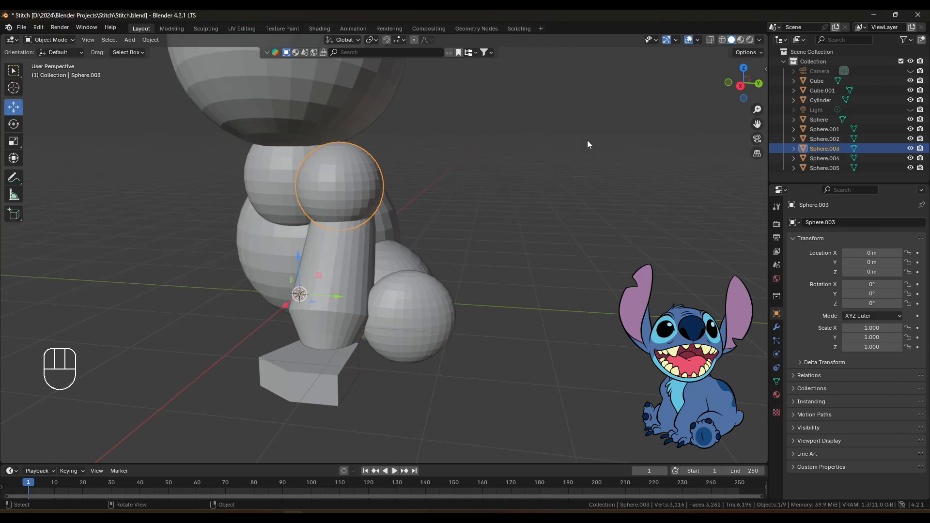
# Step: Look through the Tool, View, BlenderKit and Screencast Keys sections of the sidebar for Boolean tools, ending on the Item section
pyautogui.press('n')
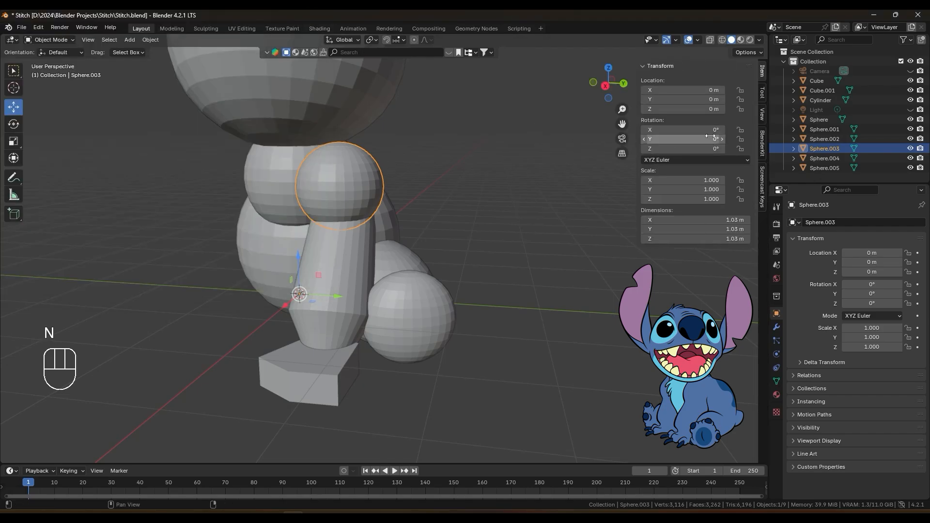
pyautogui.click(763, 93)
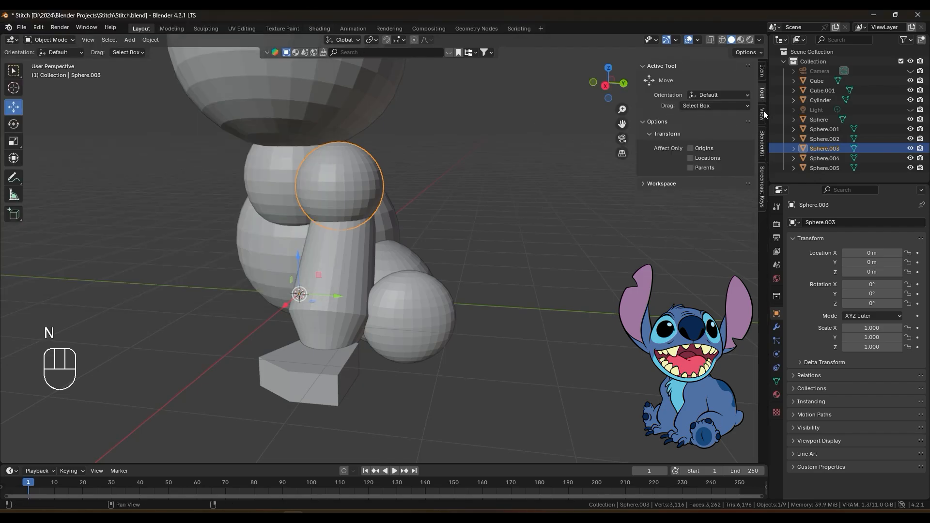
pyautogui.click(764, 111)
pyautogui.click(764, 144)
pyautogui.click(763, 189)
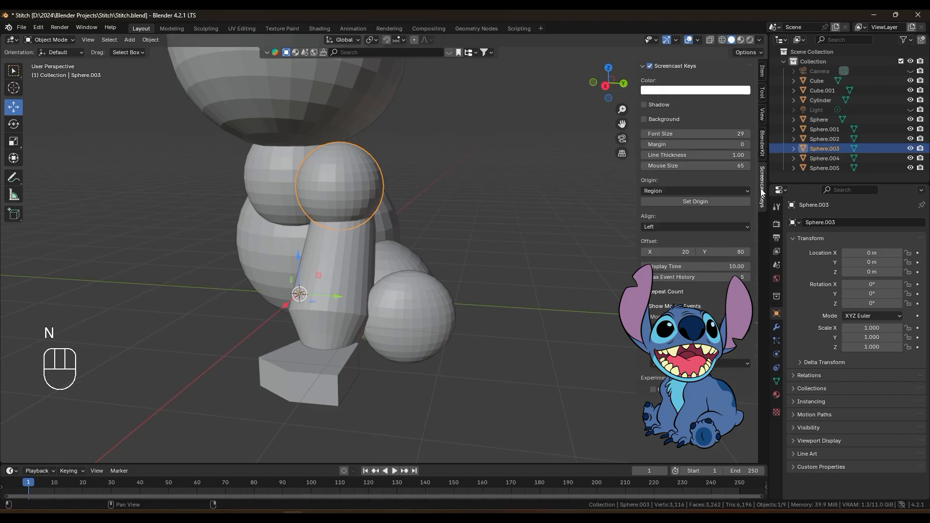
pyautogui.click(762, 79)
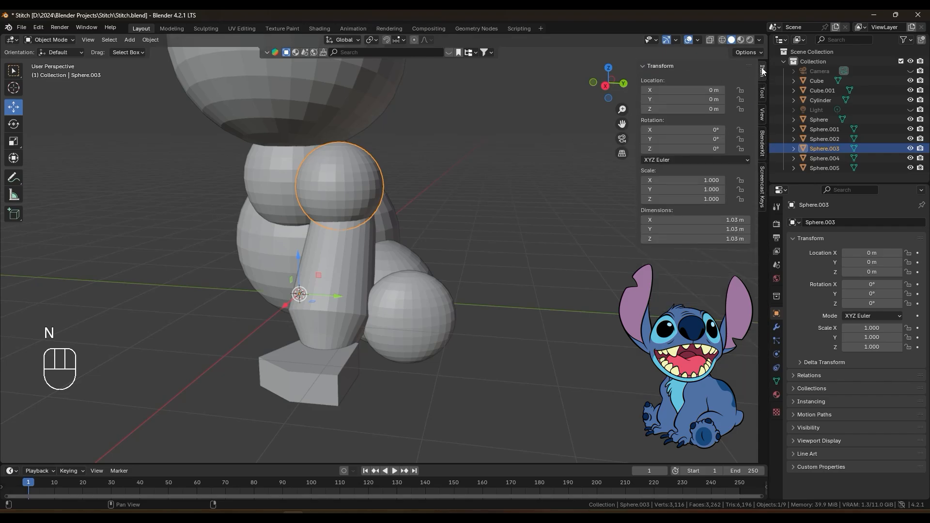
# Step: Add a Boolean modifier to the shoulder sphere
pyautogui.click(778, 325)
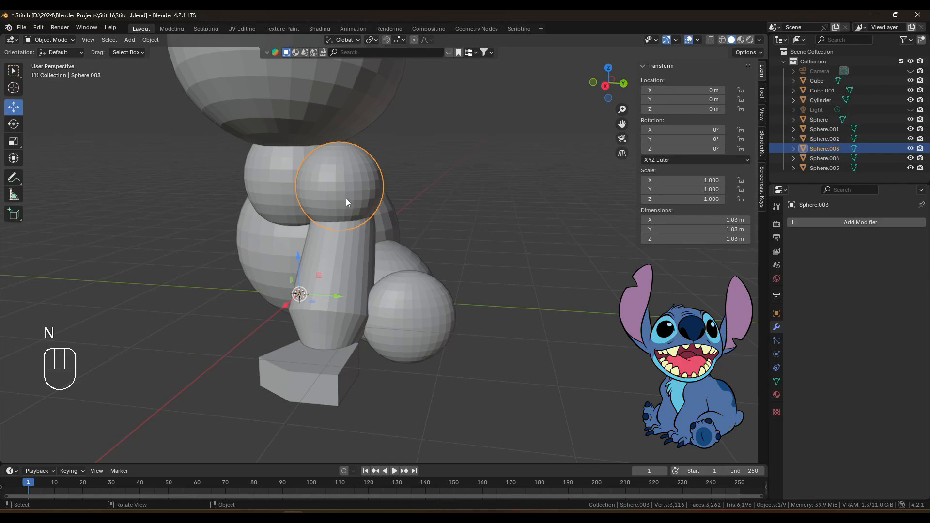
pyautogui.click(484, 209)
pyautogui.click(352, 184)
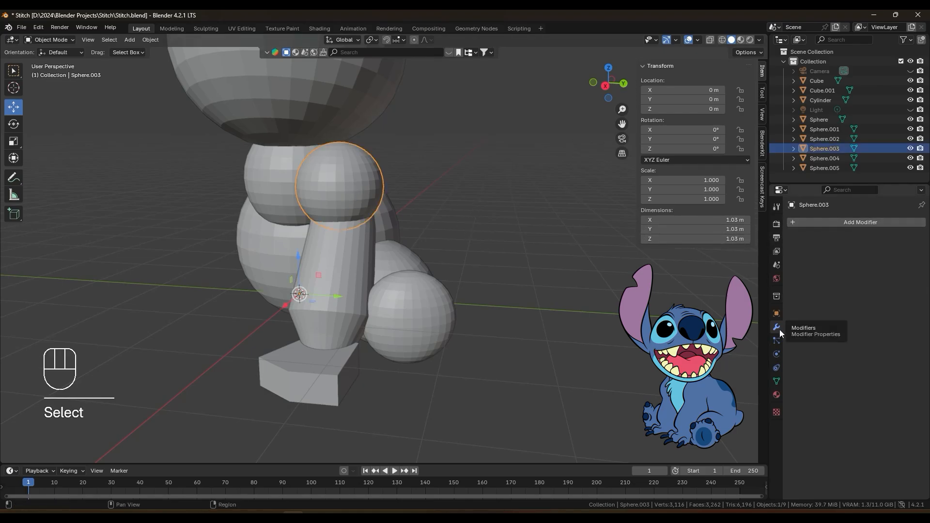
pyautogui.click(877, 224)
pyautogui.click(877, 224)
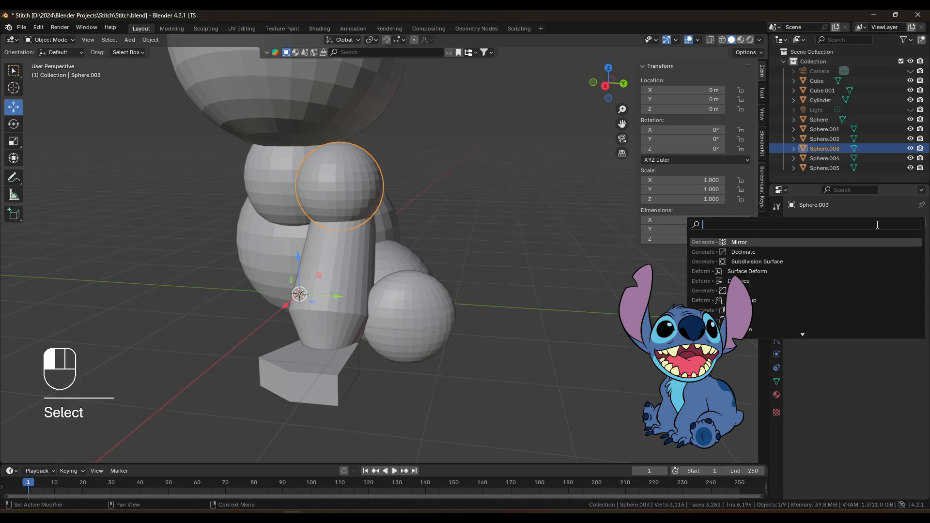
pyautogui.write('bo')
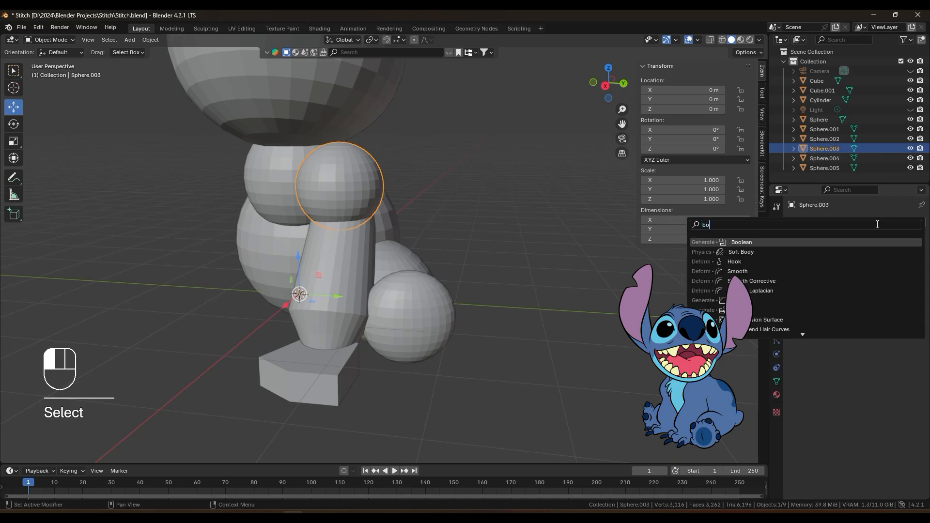
pyautogui.click(750, 242)
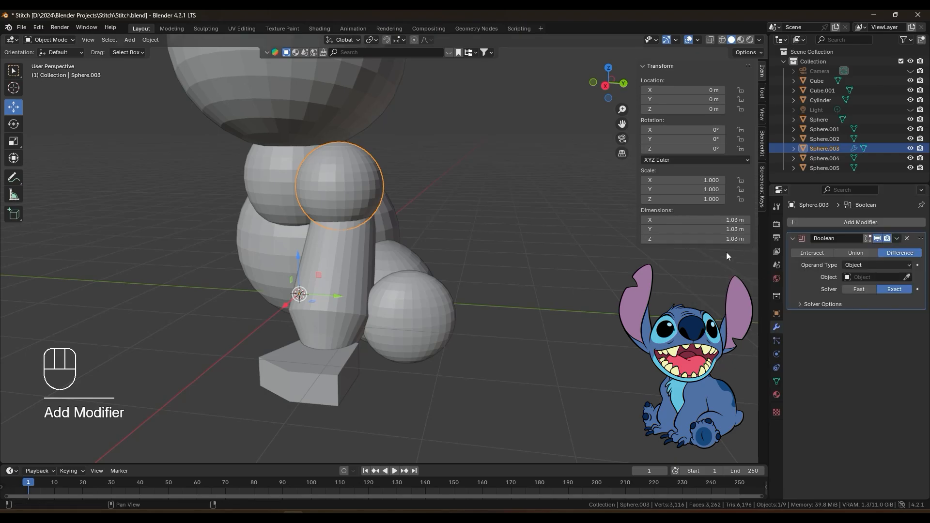
# Step: Set the Boolean operation to Union with the arm cylinder as its target object
pyautogui.click(862, 253)
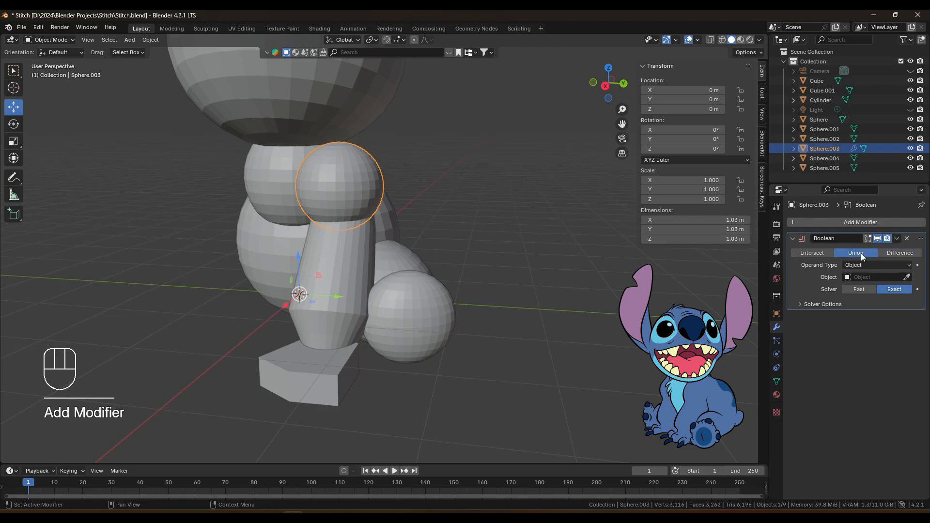
pyautogui.click(908, 278)
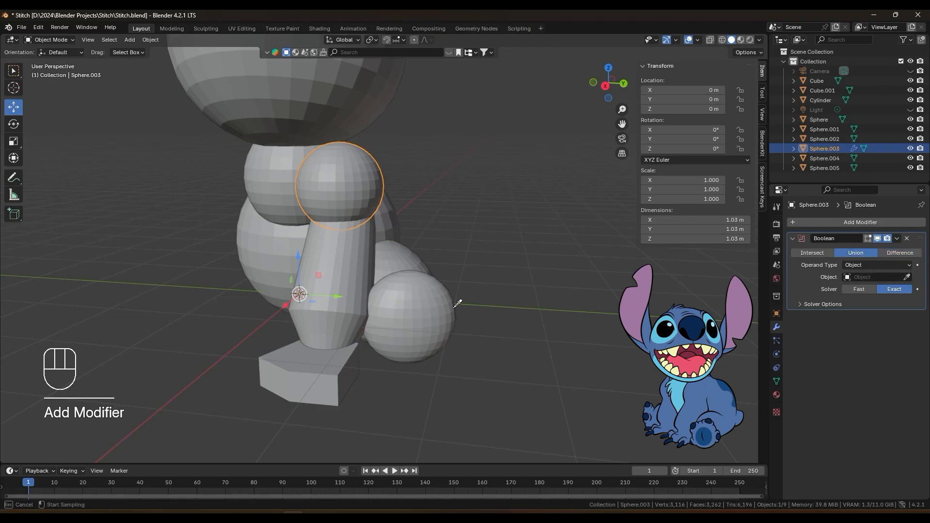
pyautogui.click(340, 263)
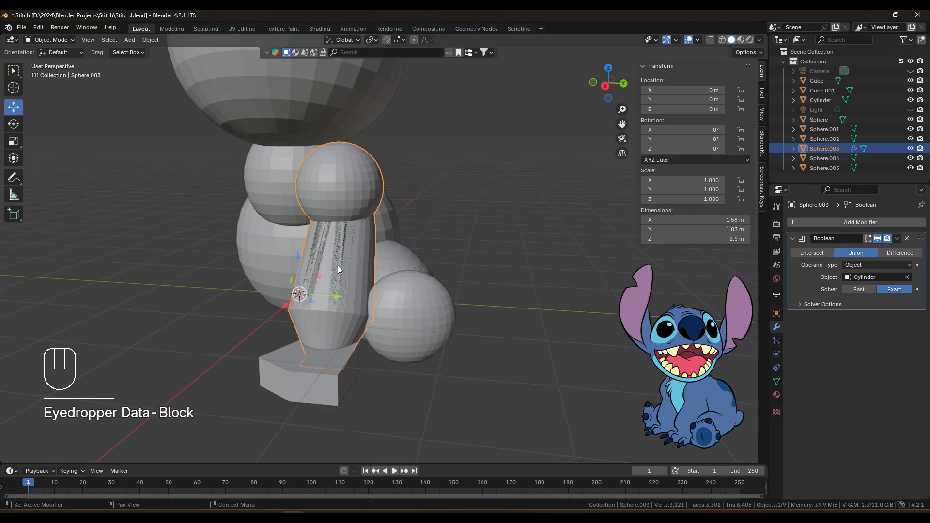
pyautogui.keyDown('ctrl'); pyautogui.moveTo(357, 264); pyautogui.dragTo(432, 213, button='middle'); pyautogui.keyUp('ctrl')
pyautogui.scroll(-6, 307, 178)
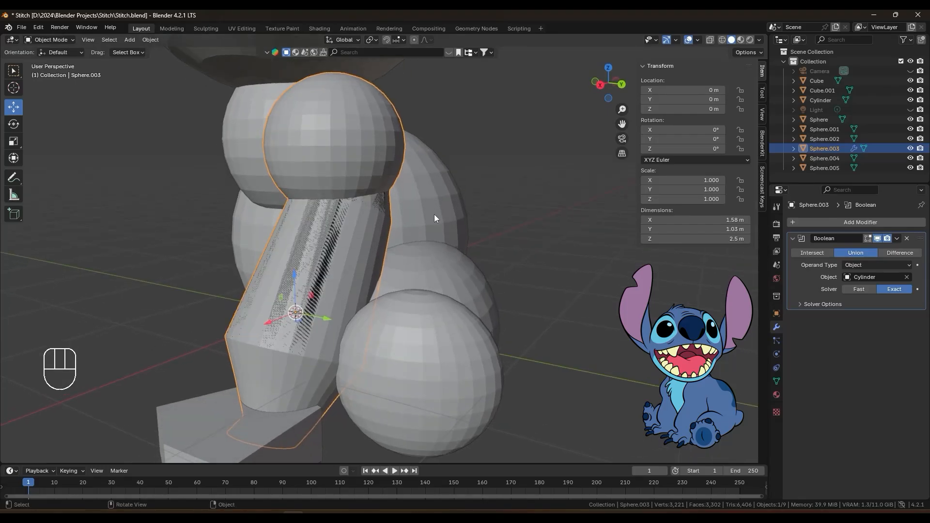
pyautogui.scroll(-2, 513, 240)
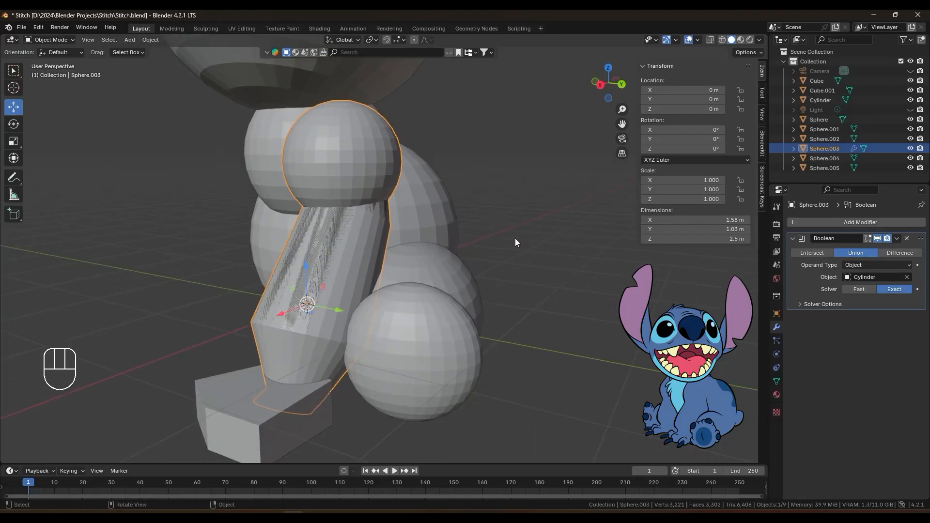
# Step: Try the Fast solver for the Boolean union and return to the Exact solver
pyautogui.click(863, 289)
pyautogui.click(896, 288)
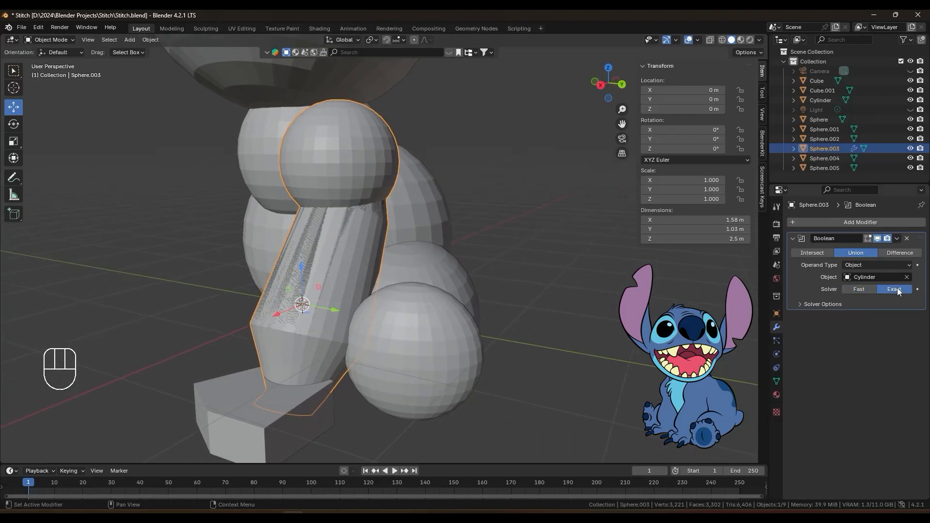
pyautogui.click(443, 221)
pyautogui.click(347, 240)
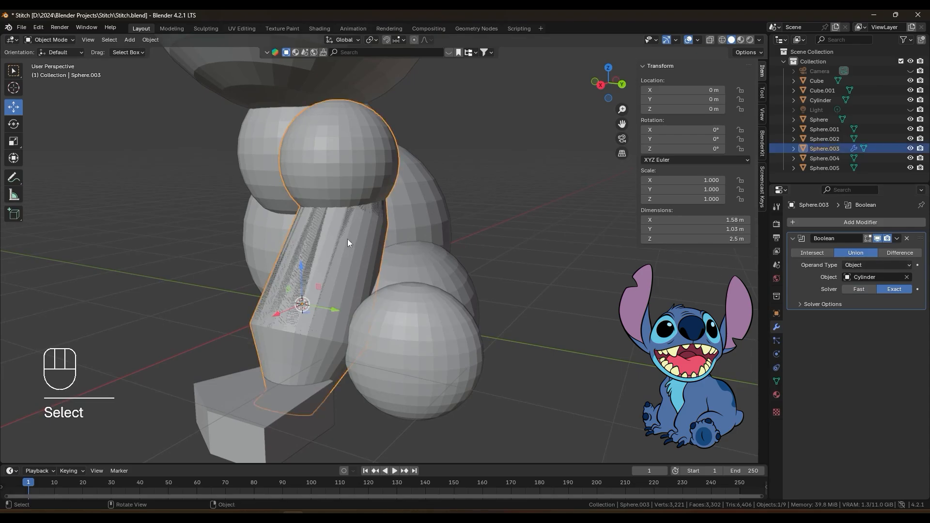
pyautogui.click(898, 238)
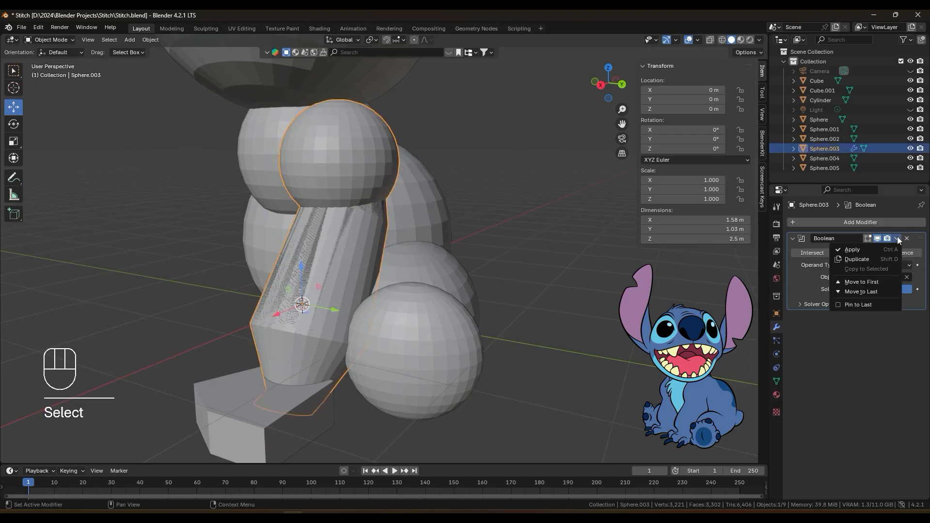
pyautogui.click(435, 204)
# Step: Apply the Boolean modifier on the shoulder sphere
pyautogui.click(356, 147)
pyautogui.moveTo(463, 305); pyautogui.dragTo(472, 307, button='middle')
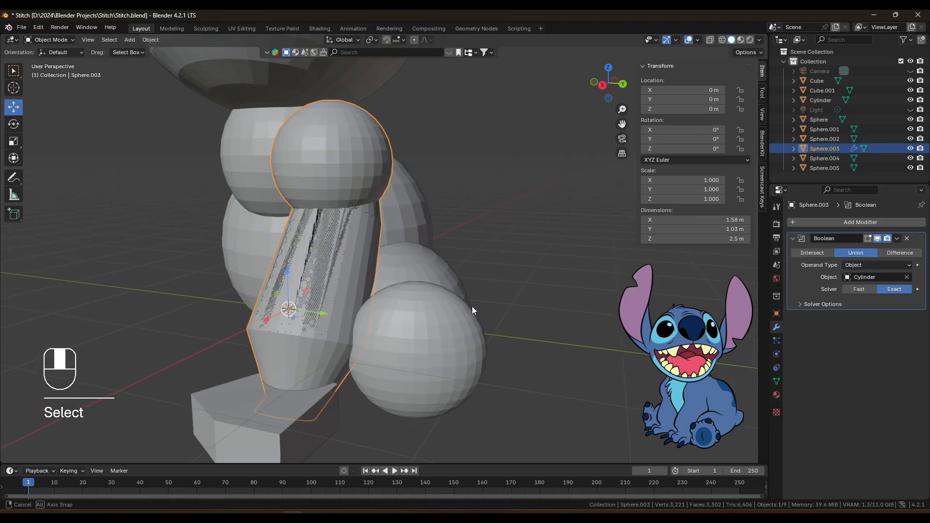
pyautogui.click(898, 237)
pyautogui.click(876, 249)
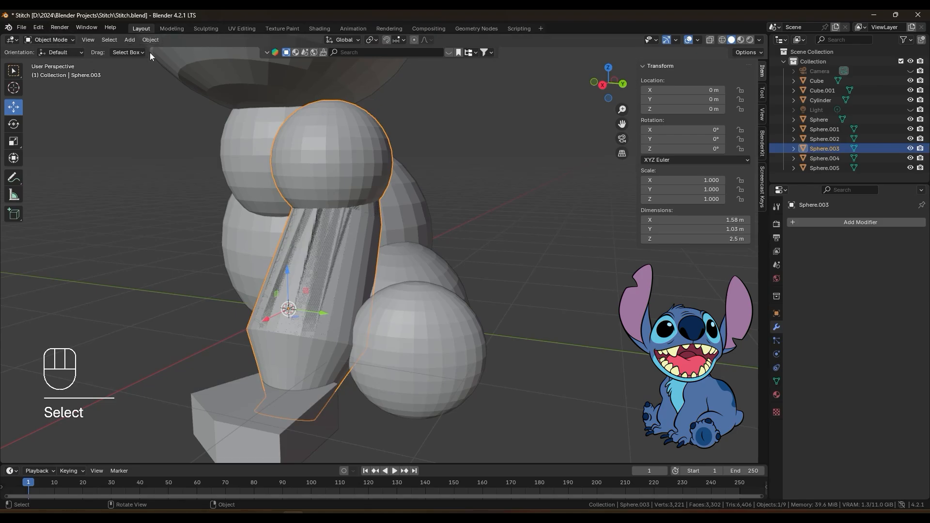
# Step: Check the merged shoulder and arm by temporarily moving it away from the original cylinder, cancelling each move
pyautogui.scroll(4, 392, 214)
pyautogui.moveTo(393, 215)
pyautogui.mouseDown(button='middle')
pyautogui.moveTo(441, 220)
pyautogui.moveTo(386, 218)
pyautogui.mouseUp(button='middle')
pyautogui.scroll(-3, 387, 218)
pyautogui.click(468, 200)
pyautogui.click(297, 226)
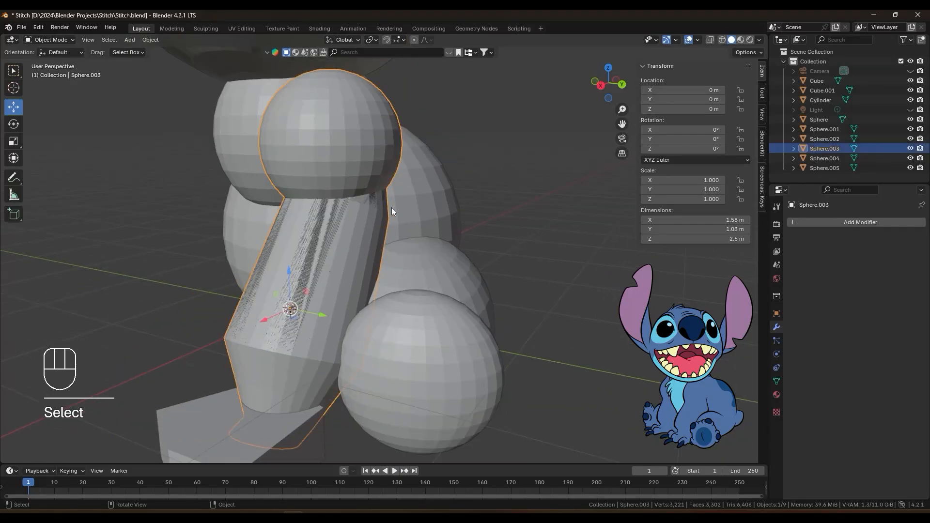
pyautogui.press('g')
pyautogui.rightClick(219, 200)
pyautogui.scroll(-2, 370, 222)
pyautogui.press('g')
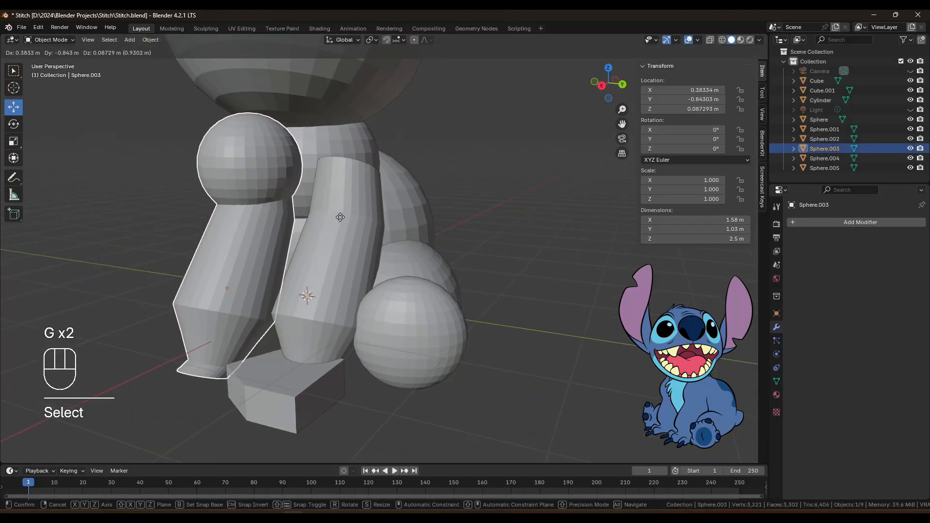
pyautogui.rightClick(341, 217)
pyautogui.moveTo(339, 217); pyautogui.dragTo(343, 245, button='middle')
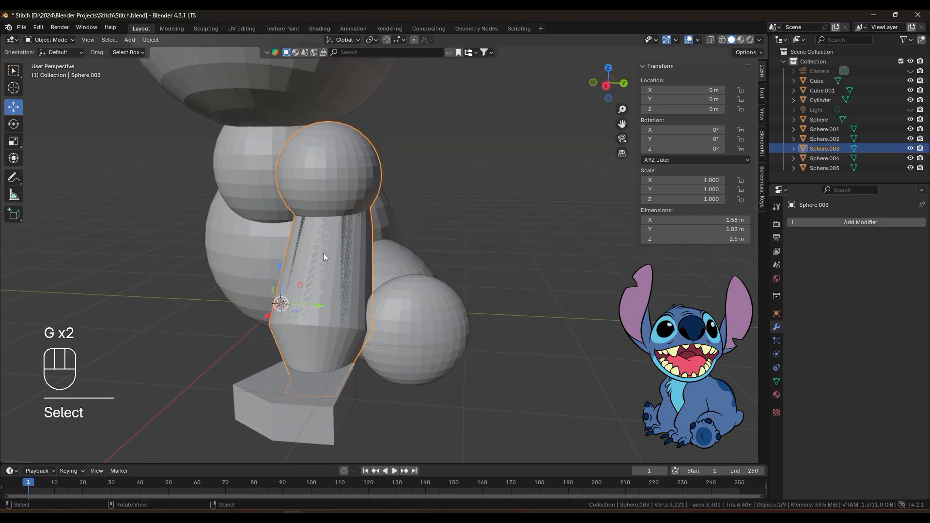
# Step: Compare the overlapping arm cylinder with the merged shoulder-arm mesh, test-move the merged mesh without keeping the move, and clear the selection
pyautogui.click(324, 253)
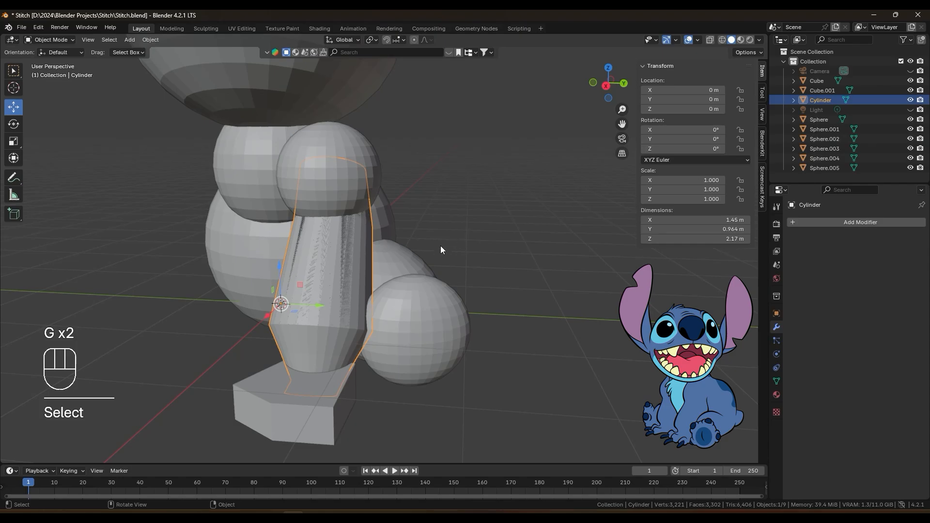
pyautogui.click(346, 248)
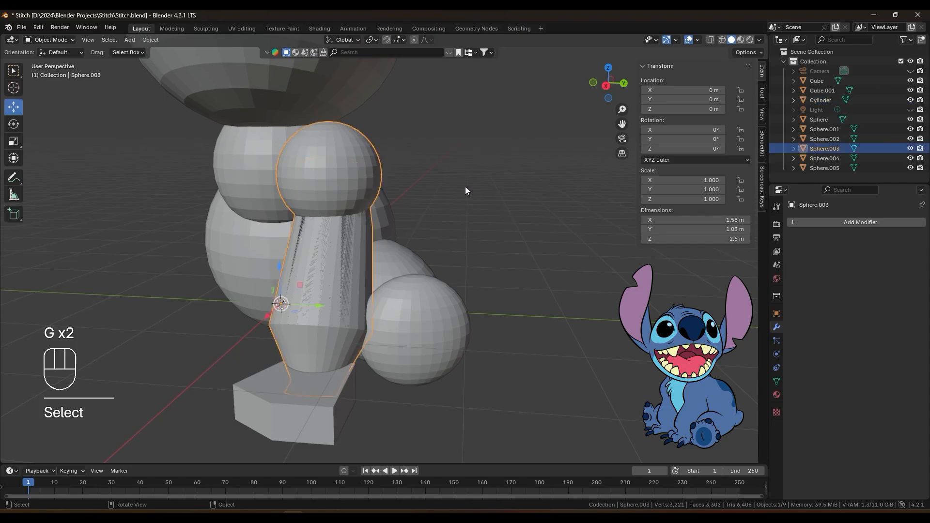
pyautogui.click(326, 243)
pyautogui.click(354, 240)
pyautogui.press('g')
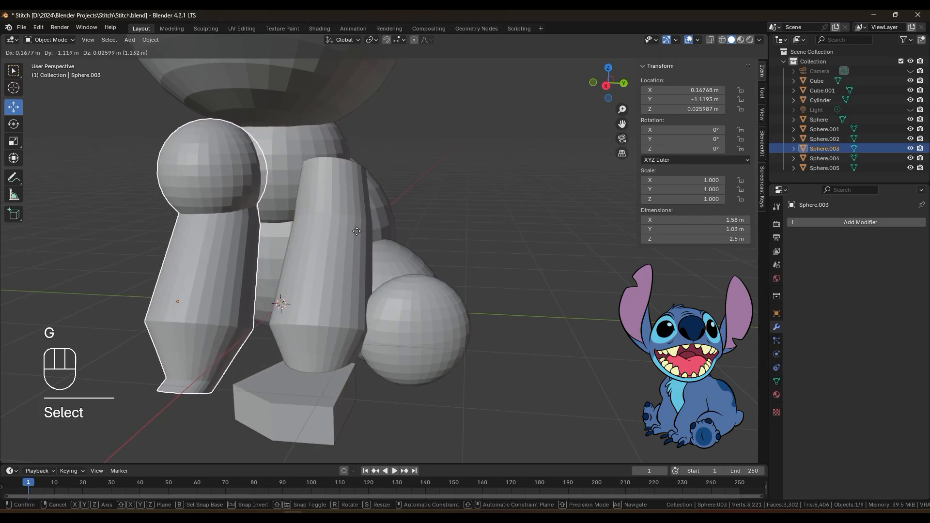
pyautogui.rightClick(371, 223)
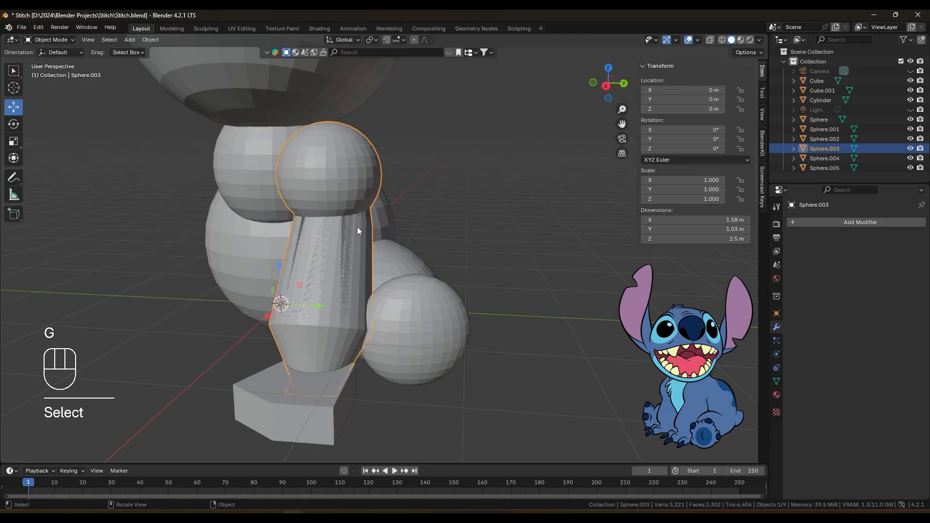
pyautogui.click(523, 150)
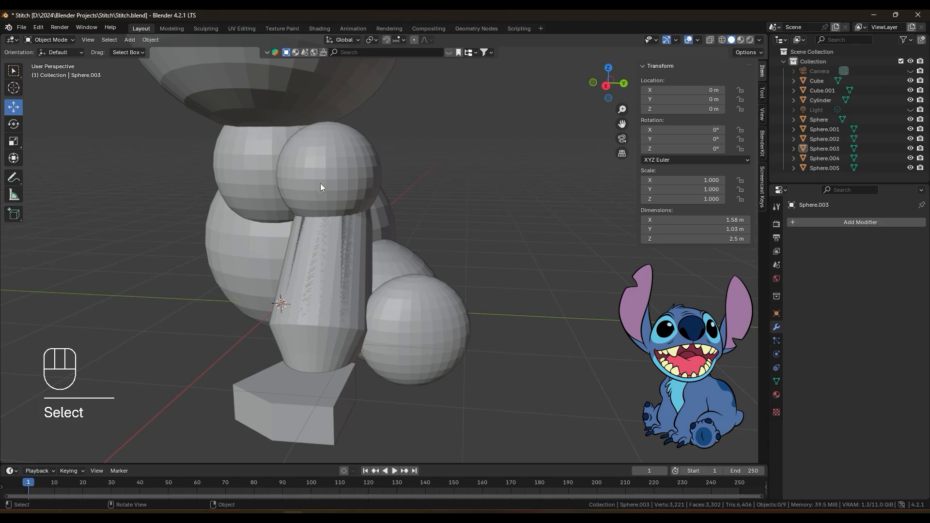
# Step: Examine the overlapping surfaces on the arm by selecting the body sphere and the merged shoulder-arm mesh
pyautogui.click(333, 226)
pyautogui.click(333, 228)
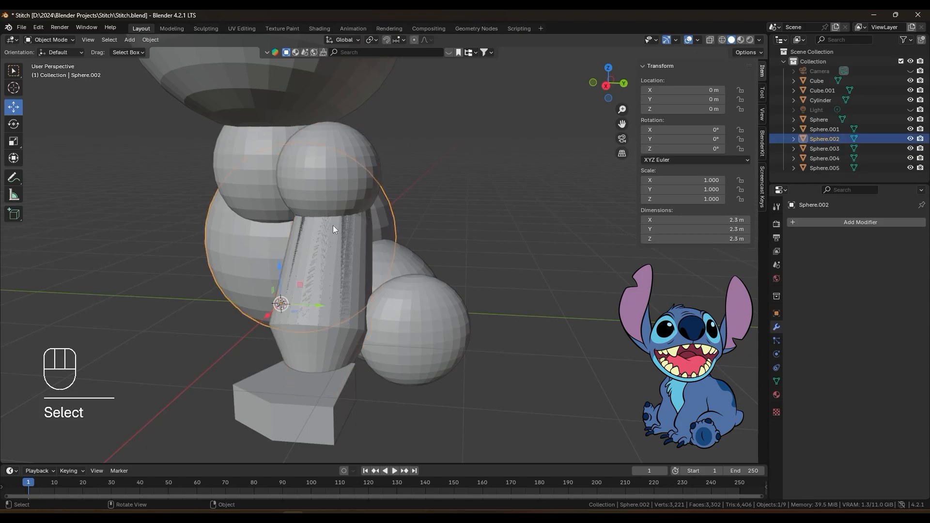
pyautogui.moveTo(333, 225); pyautogui.dragTo(469, 210, button='middle')
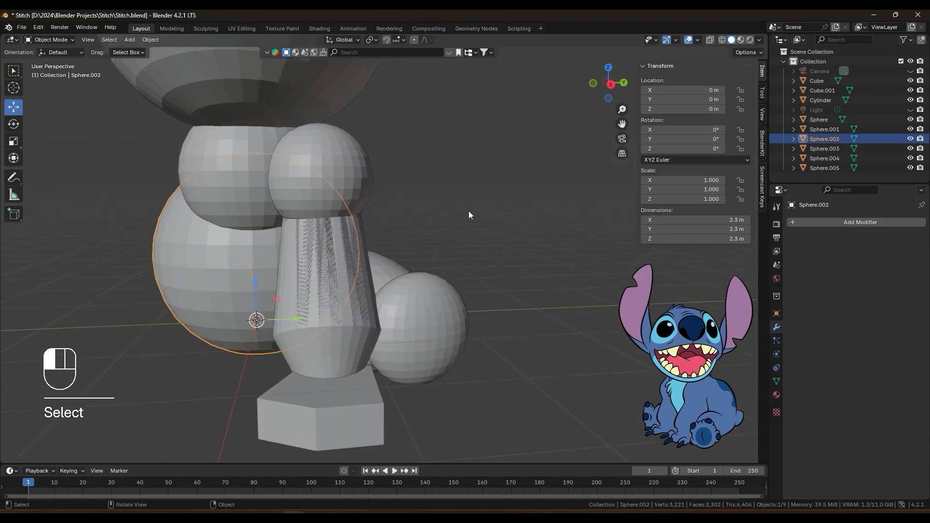
pyautogui.click(353, 249)
pyautogui.click(353, 249)
pyautogui.click(375, 240)
pyautogui.click(336, 236)
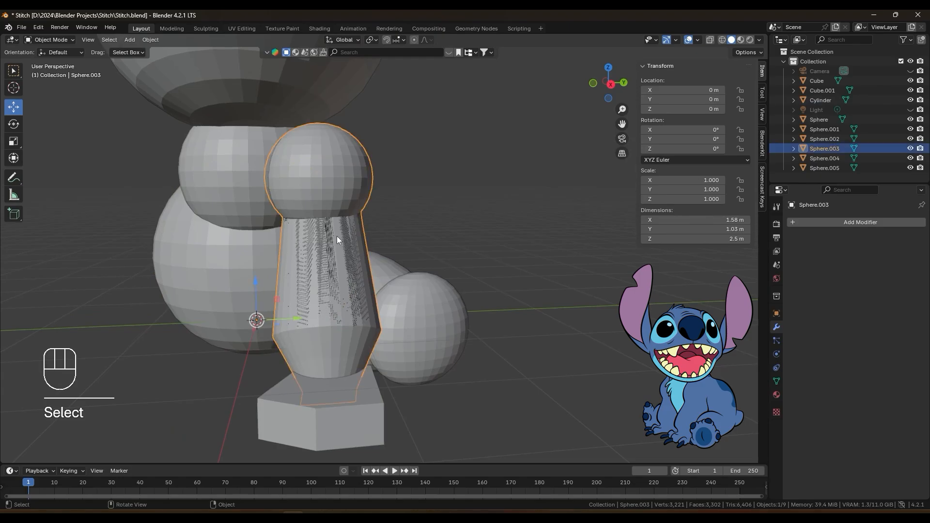
# Step: Delete the leftover arm cylinder in wireframe display and return to solid shading
pyautogui.click(722, 39)
pyautogui.moveTo(360, 210); pyautogui.dragTo(473, 144, button='middle')
pyautogui.click(402, 170)
pyautogui.click(291, 96)
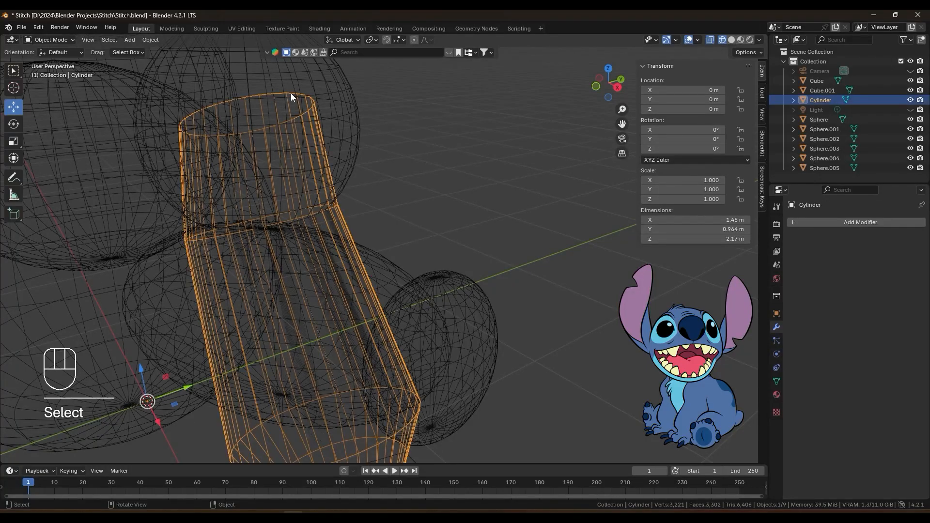
pyautogui.moveTo(291, 96); pyautogui.dragTo(435, 270, button='middle')
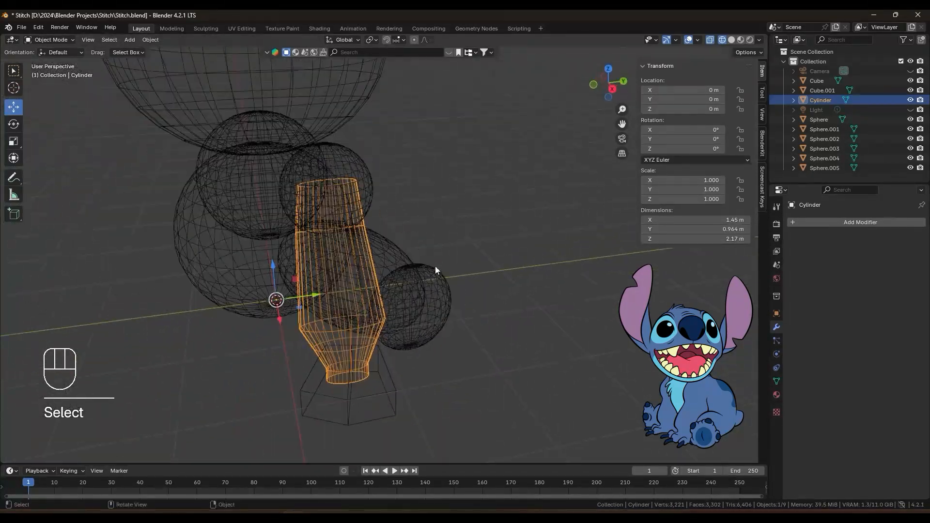
pyautogui.press('x')
pyautogui.click(417, 222)
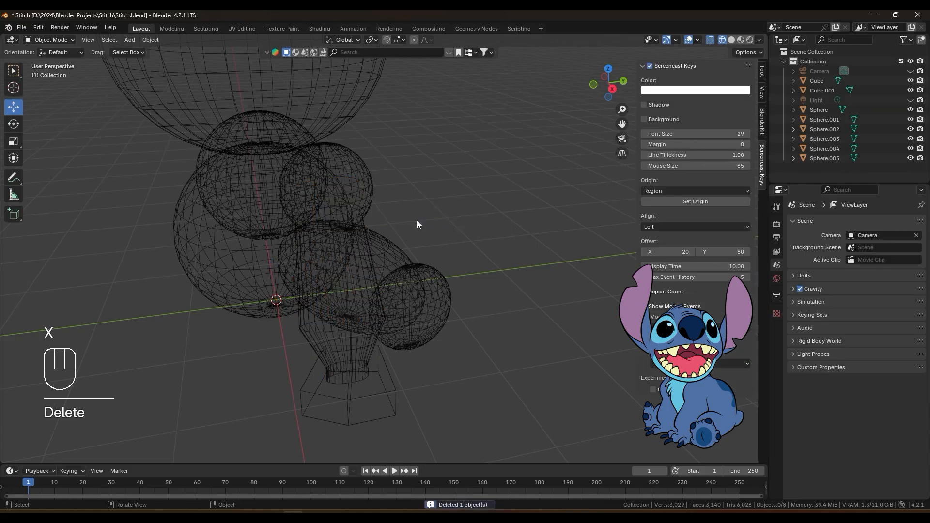
pyautogui.click(731, 40)
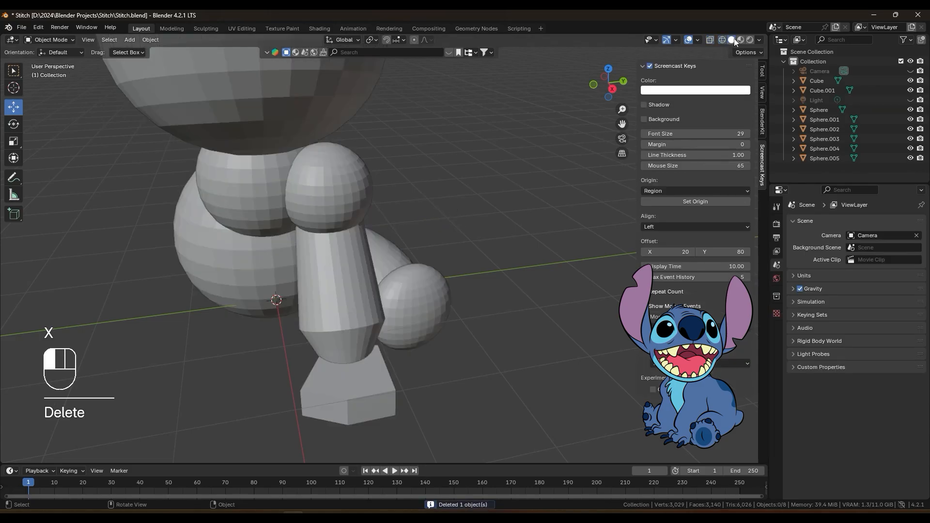
# Step: Inspect the faces of the merged shoulder-arm mesh in Edit Mode and return to Object Mode
pyautogui.moveTo(470, 184); pyautogui.dragTo(439, 179, button='middle')
pyautogui.click(371, 224)
pyautogui.scroll(1, 412, 219)
pyautogui.moveTo(421, 219); pyautogui.dragTo(400, 217, button='middle')
pyautogui.click(66, 41)
pyautogui.click(46, 58)
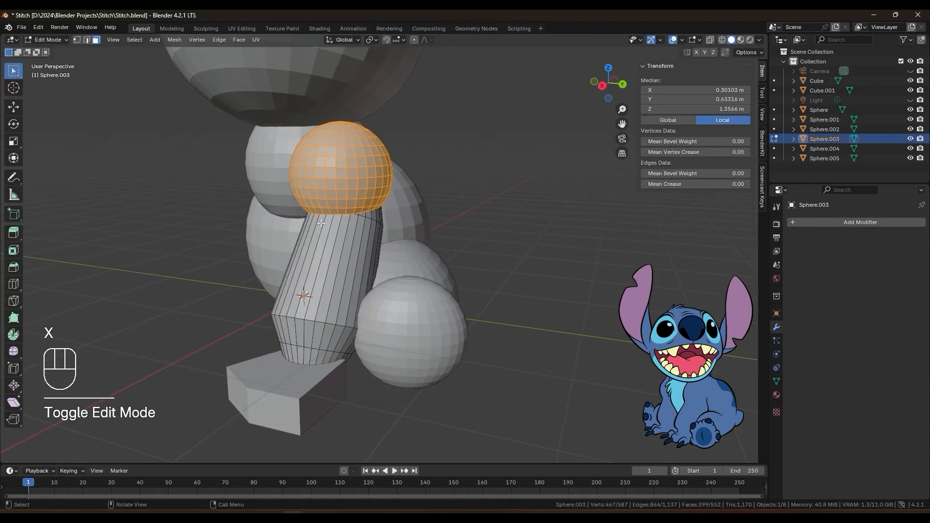
pyautogui.scroll(3, 330, 230)
pyautogui.click(335, 233)
pyautogui.click(55, 41)
pyautogui.click(55, 49)
# Step: Test-move the merged shoulder-arm mesh to check that it is one piece, cancelling the move
pyautogui.click(293, 231)
pyautogui.click(345, 241)
pyautogui.moveTo(373, 236); pyautogui.dragTo(432, 212, button='middle')
pyautogui.press('g')
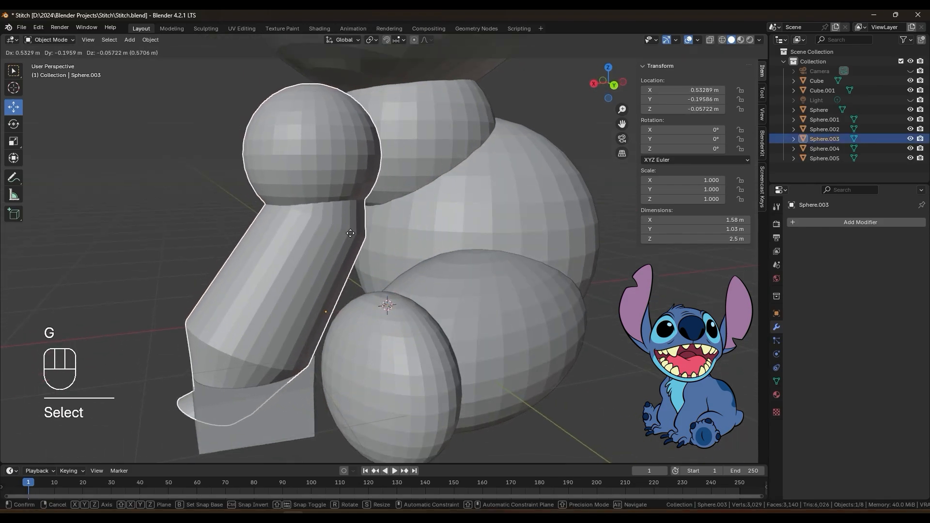
pyautogui.rightClick(350, 234)
# Step: Recheck the whole shoulder-arm mesh in Edit Mode by selecting all its geometry, ending in Object Mode
pyautogui.moveTo(420, 231); pyautogui.dragTo(457, 227, button='middle')
pyautogui.click(51, 40)
pyautogui.click(55, 60)
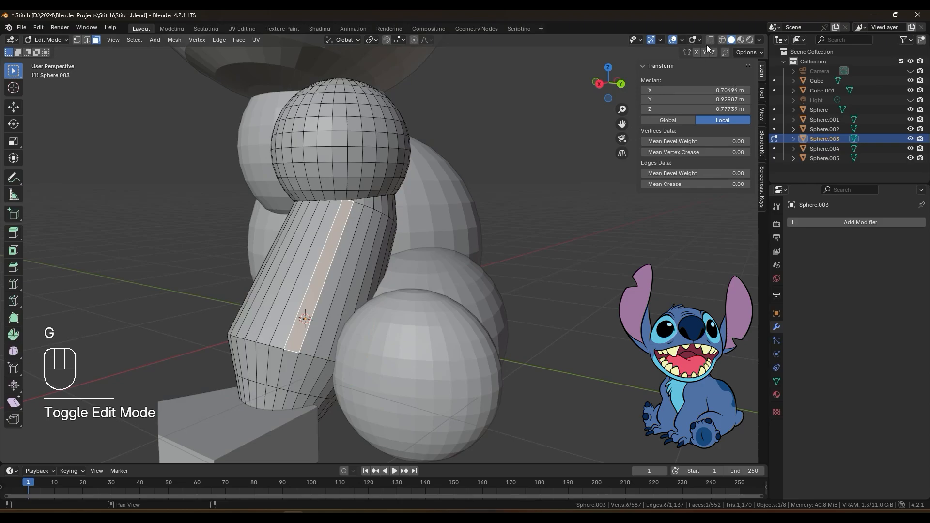
pyautogui.moveTo(408, 135); pyautogui.dragTo(263, 275)
pyautogui.click(182, 151)
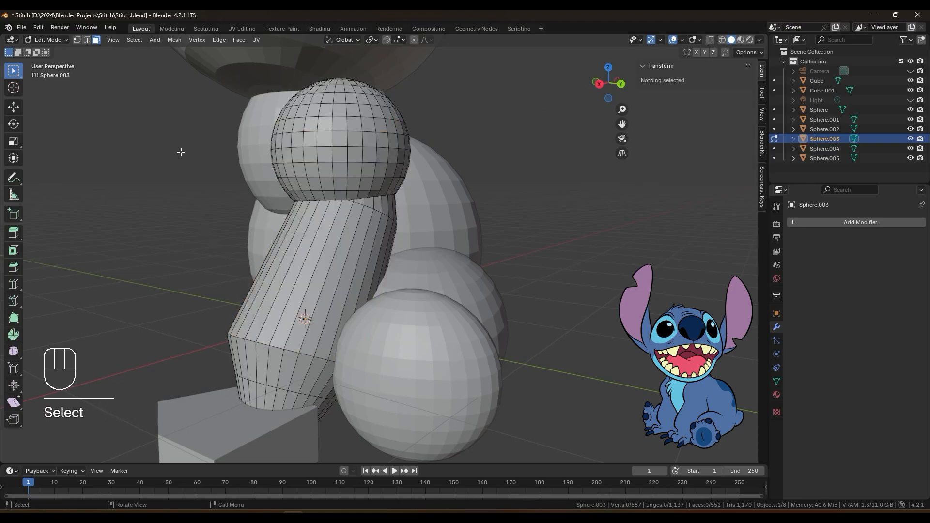
pyautogui.press('a')
pyautogui.click(51, 40)
pyautogui.click(53, 50)
pyautogui.click(338, 192)
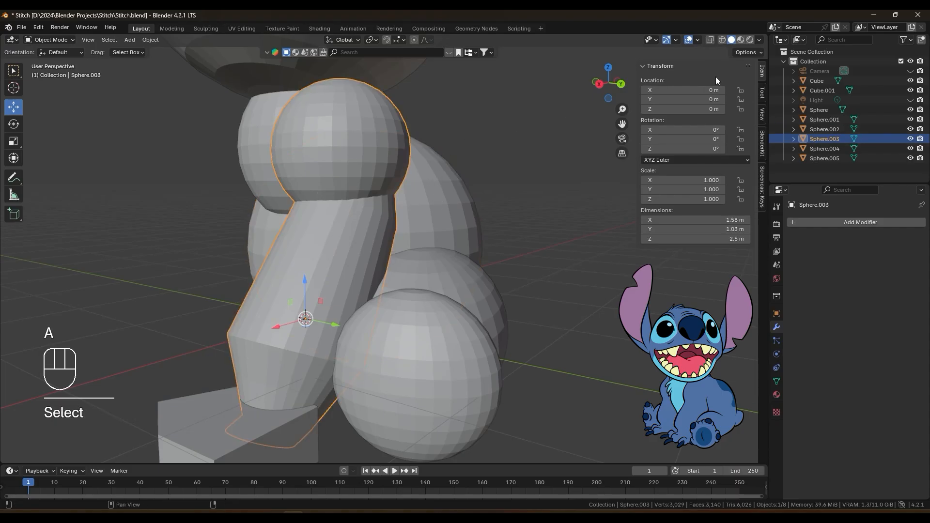
# Step: Examine the shoulder-arm joint from several angles in wireframe and solid display
pyautogui.click(722, 40)
pyautogui.moveTo(397, 175)
pyautogui.mouseDown(button='middle')
pyautogui.moveTo(486, 193)
pyautogui.moveTo(493, 161)
pyautogui.moveTo(414, 183)
pyautogui.moveTo(575, 136)
pyautogui.mouseUp(button='middle')
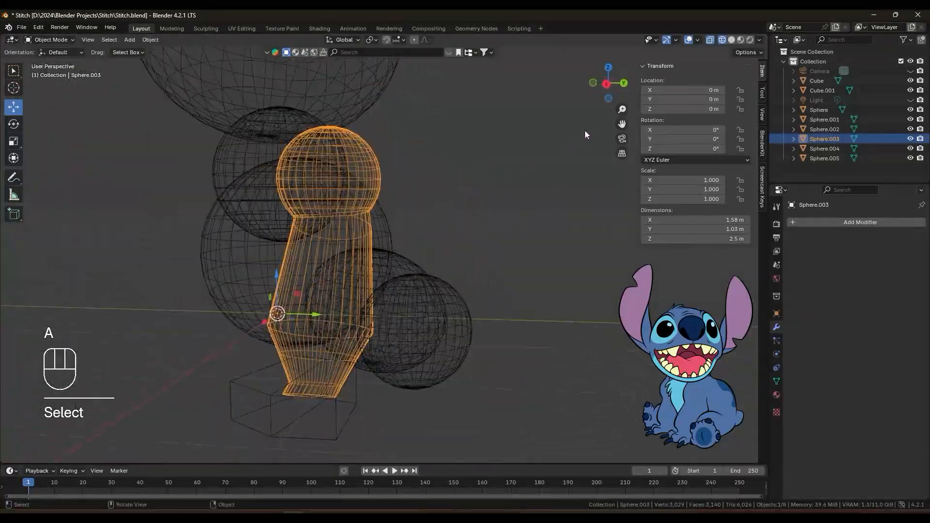
pyautogui.click(732, 39)
pyautogui.click(438, 170)
pyautogui.moveTo(438, 171)
pyautogui.mouseDown(button='middle')
pyautogui.moveTo(458, 176)
pyautogui.moveTo(347, 249)
pyautogui.mouseUp(button='middle')
pyautogui.click(347, 249)
pyautogui.scroll(1, 405, 243)
pyautogui.moveTo(405, 243); pyautogui.dragTo(311, 278, button='middle')
pyautogui.scroll(-1, 415, 232)
pyautogui.scroll(1, 379, 246)
pyautogui.click(270, 321)
pyautogui.moveTo(270, 320); pyautogui.dragTo(308, 300, button='middle')
# Step: Add a Mirror modifier to the merged shoulder-arm mesh, mirroring on the Y axis only
pyautogui.click(300, 249)
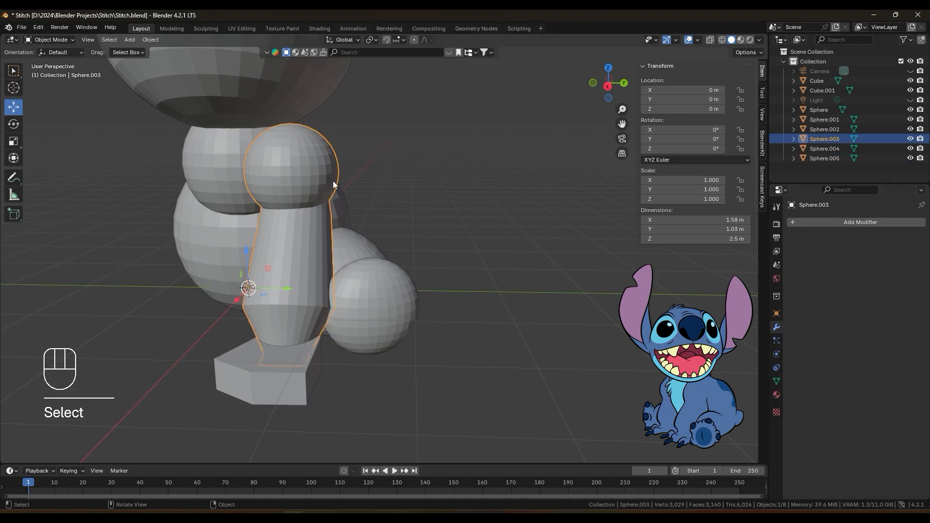
pyautogui.click(855, 223)
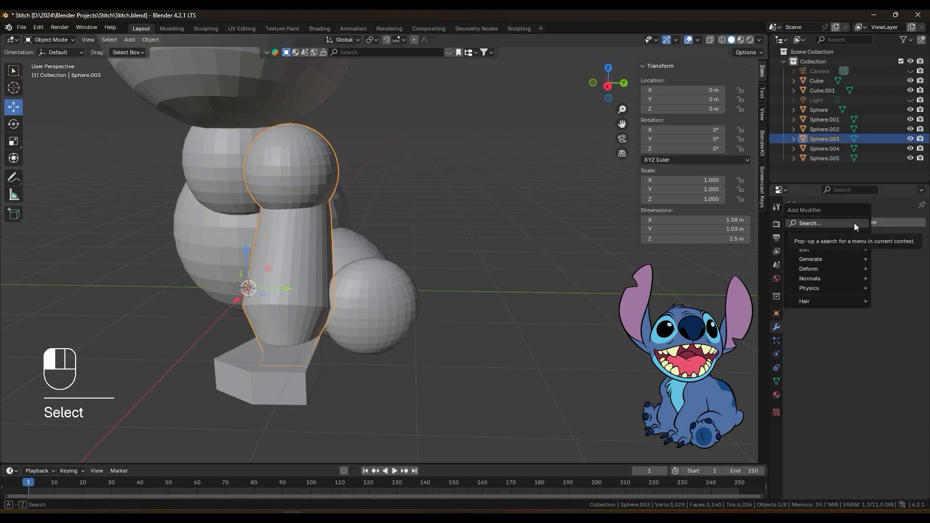
pyautogui.click(854, 223)
pyautogui.write('mi')
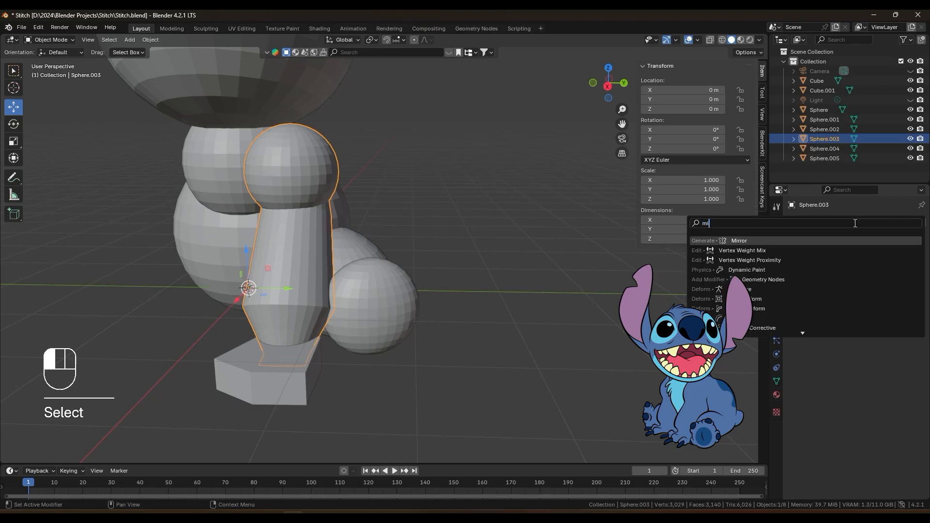
pyautogui.click(745, 241)
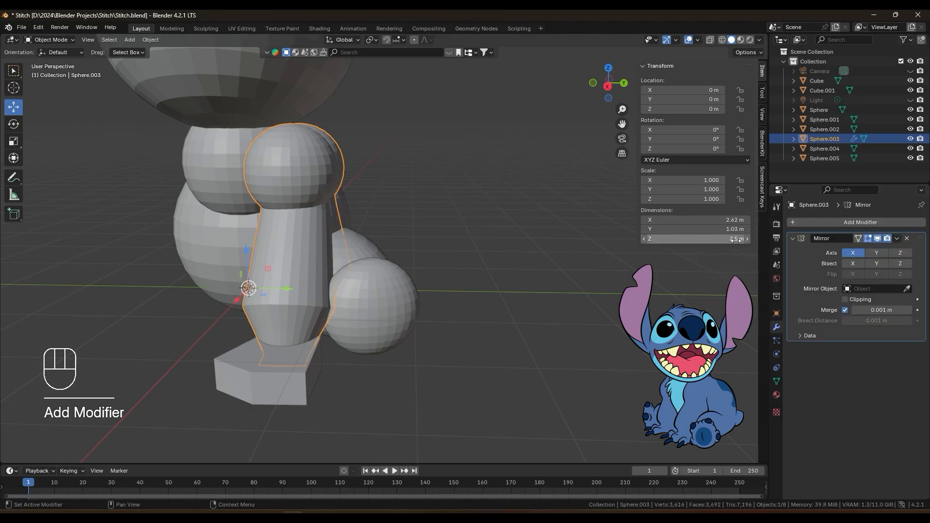
pyautogui.click(878, 253)
pyautogui.click(859, 252)
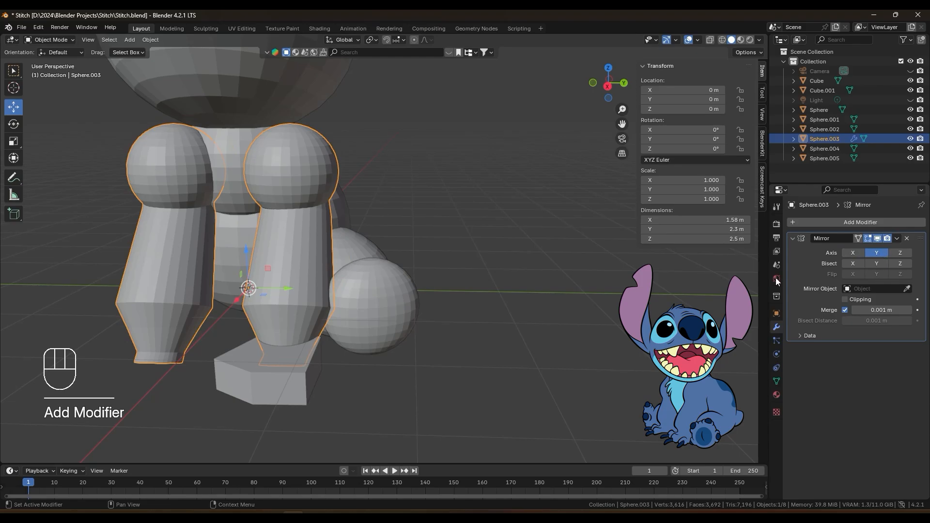
pyautogui.moveTo(509, 292); pyautogui.dragTo(521, 294, button='middle')
pyautogui.scroll(-6, 520, 294)
pyautogui.scroll(1, 399, 234)
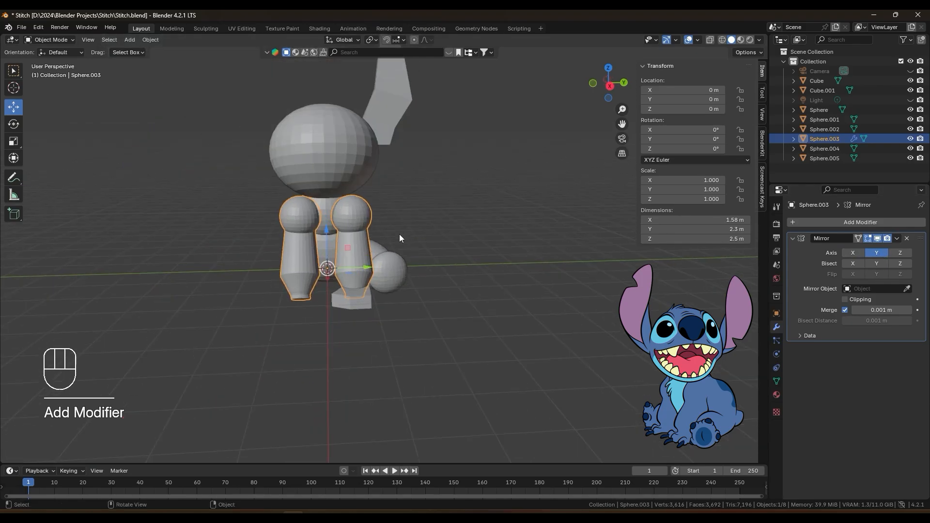
pyautogui.scroll(1, 399, 234)
pyautogui.keyDown('shift'); pyautogui.moveTo(428, 230); pyautogui.dragTo(366, 255, button='middle'); pyautogui.keyUp('shift')
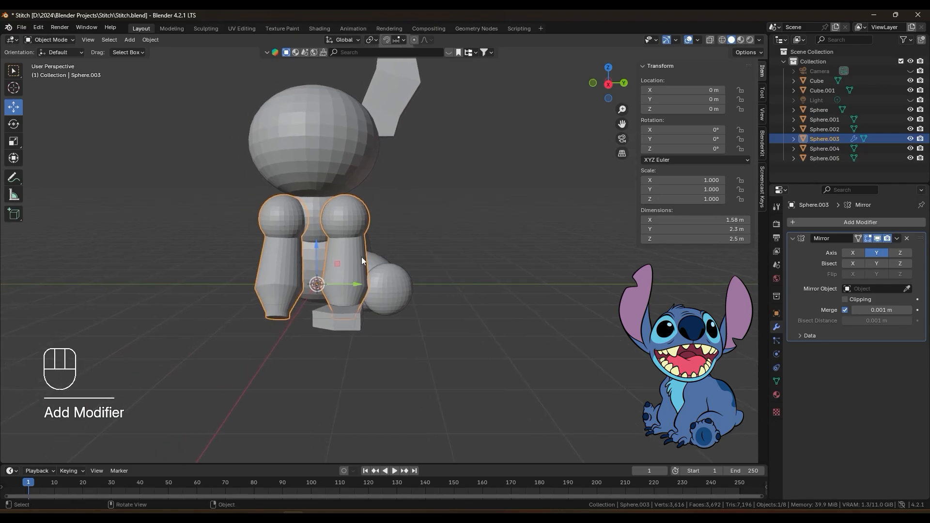
pyautogui.scroll(2, 354, 260)
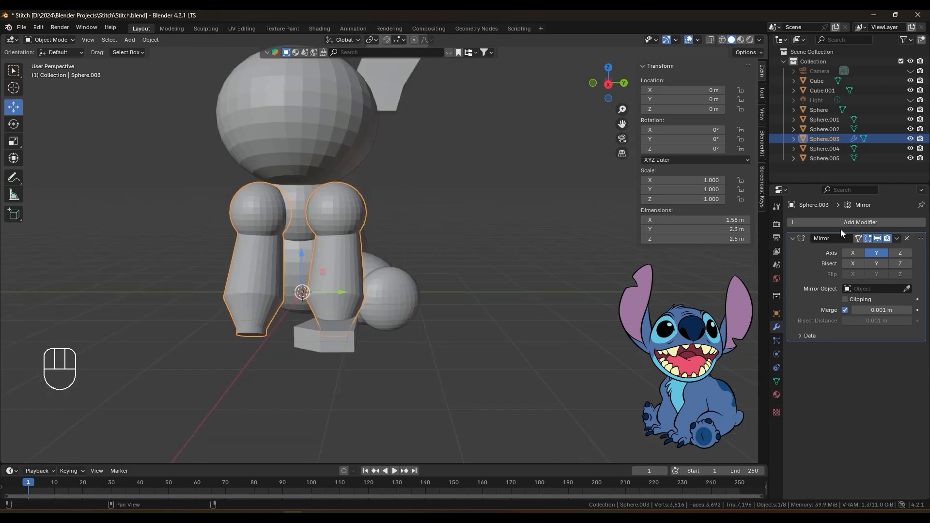
pyautogui.click(451, 303)
# Step: Add a Mirror modifier to the blocky front paw, mirroring on the Y axis only
pyautogui.keyDown('shift'); pyautogui.moveTo(348, 300); pyautogui.dragTo(392, 321, button='middle'); pyautogui.keyUp('shift')
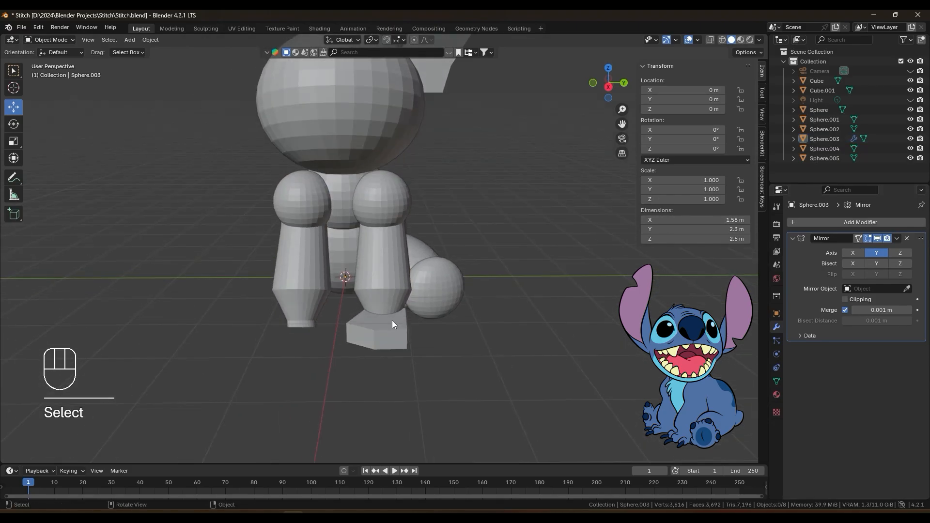
pyautogui.click(392, 323)
pyautogui.click(864, 222)
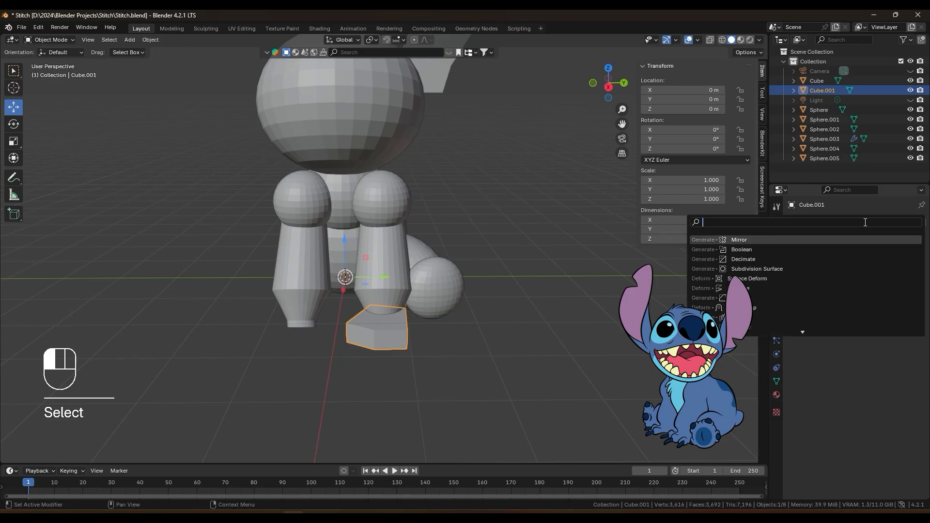
pyautogui.write('mi')
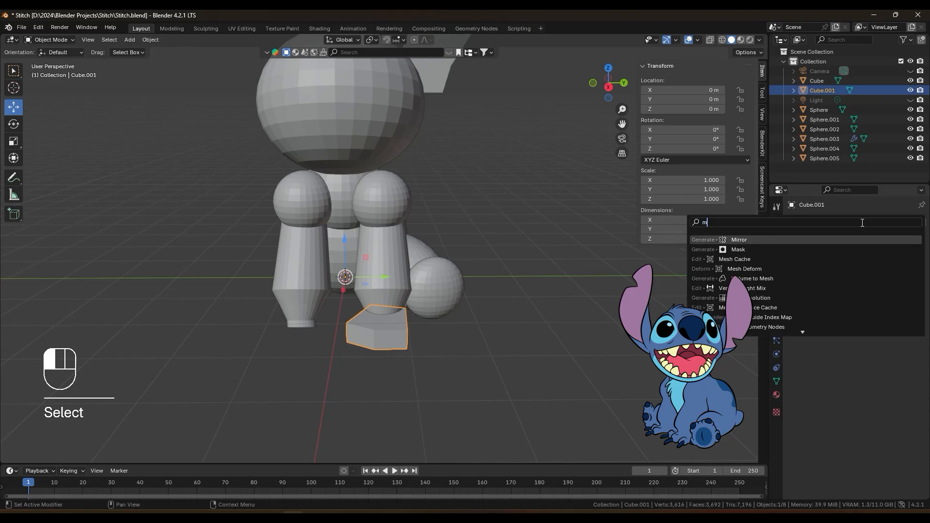
pyautogui.click(746, 240)
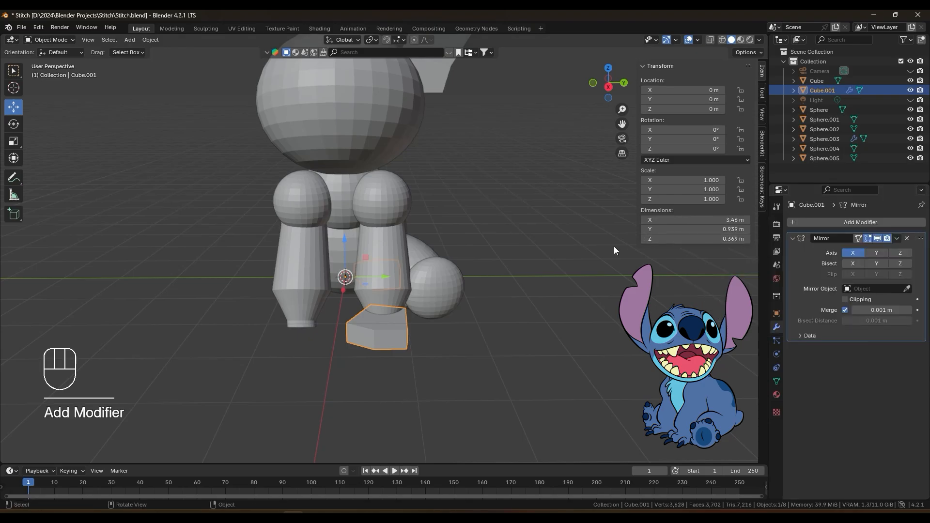
pyautogui.click(845, 251)
pyautogui.click(877, 252)
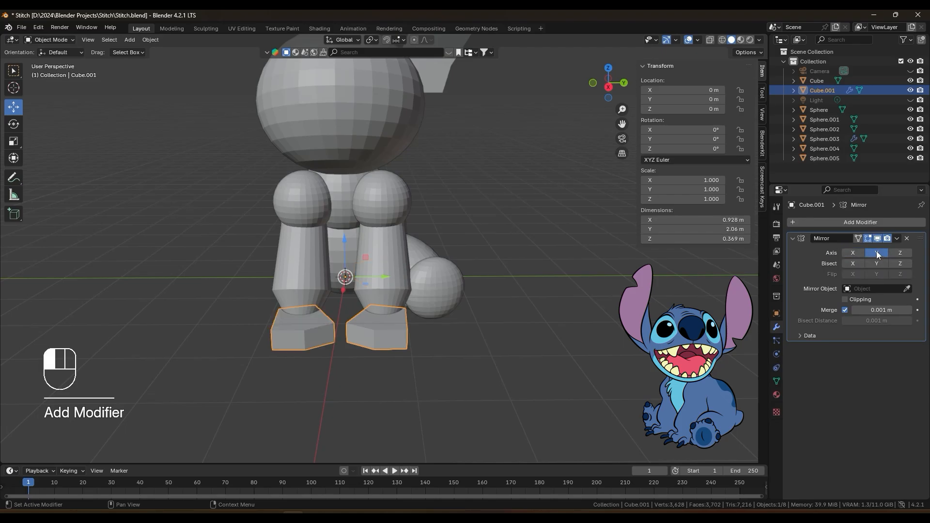
pyautogui.click(487, 313)
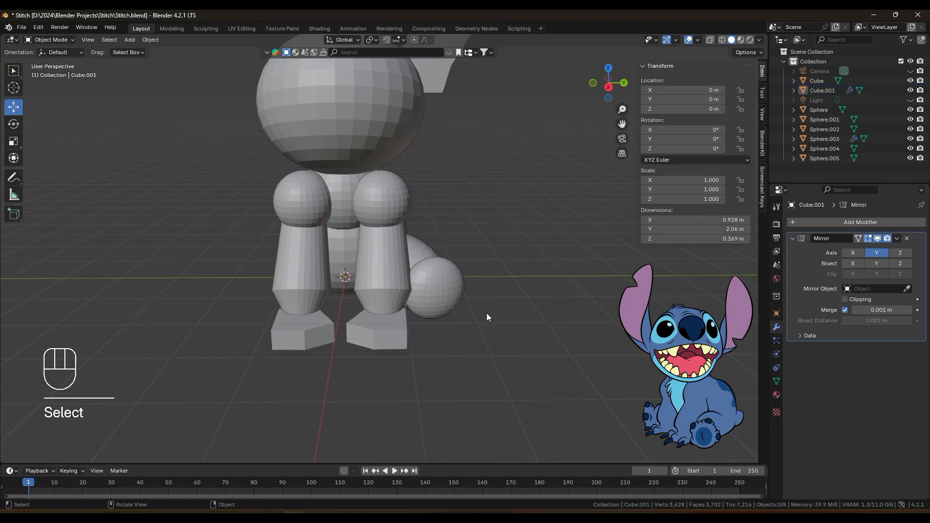
# Step: Review the mirrored arms and paws from several angles and save the project file
pyautogui.moveTo(487, 313); pyautogui.dragTo(492, 312, button='middle')
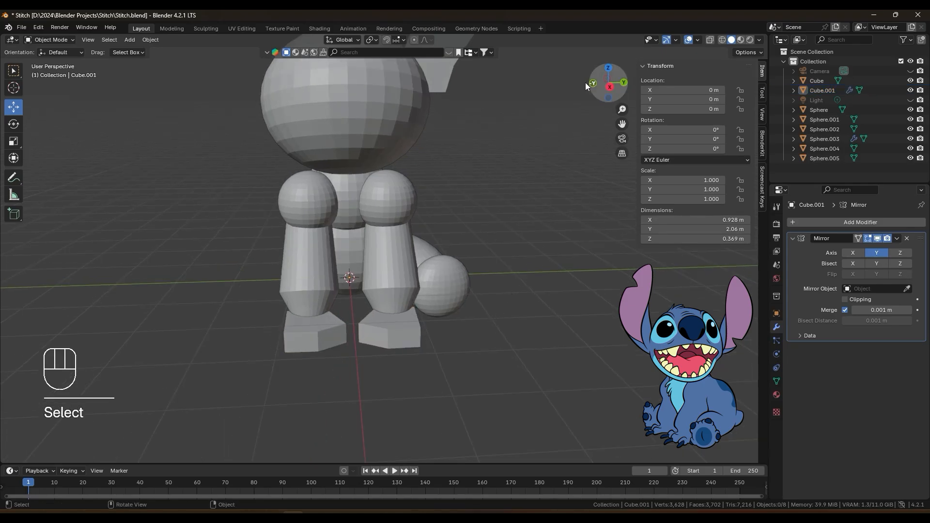
pyautogui.scroll(-5, 362, 306)
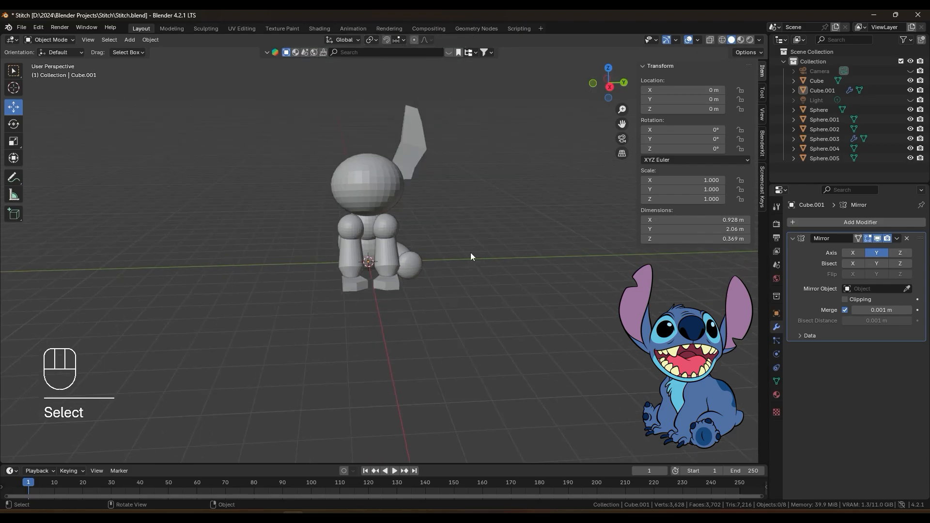
pyautogui.moveTo(215, 254); pyautogui.dragTo(454, 252, button='middle')
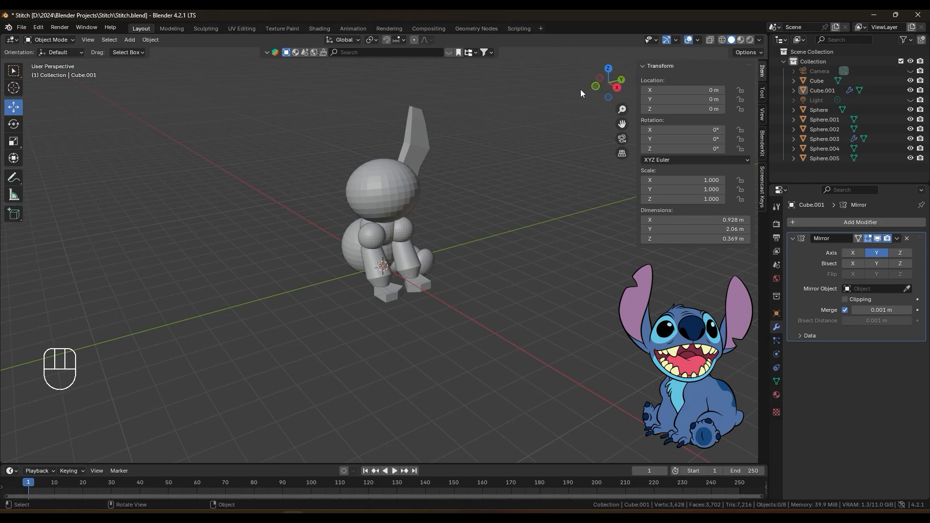
pyautogui.moveTo(473, 209); pyautogui.dragTo(485, 265, button='middle')
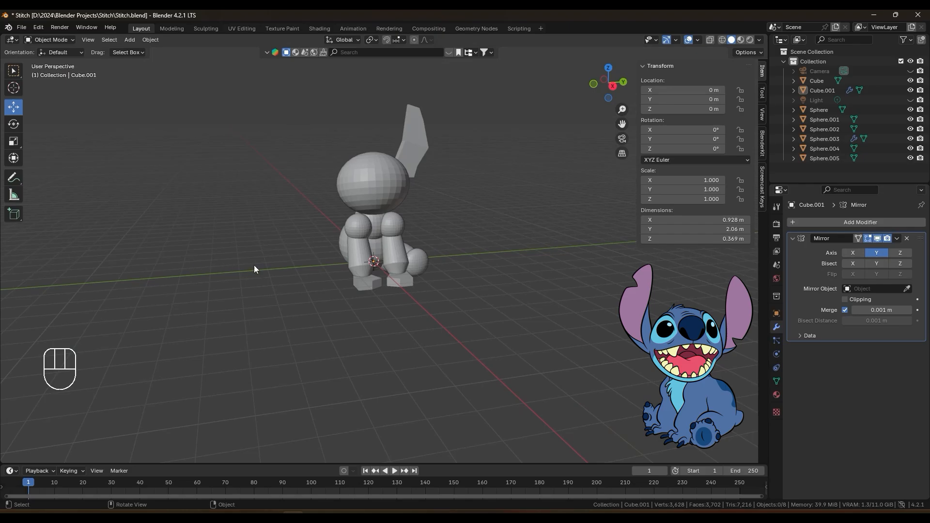
pyautogui.moveTo(168, 299); pyautogui.dragTo(482, 331, button='middle')
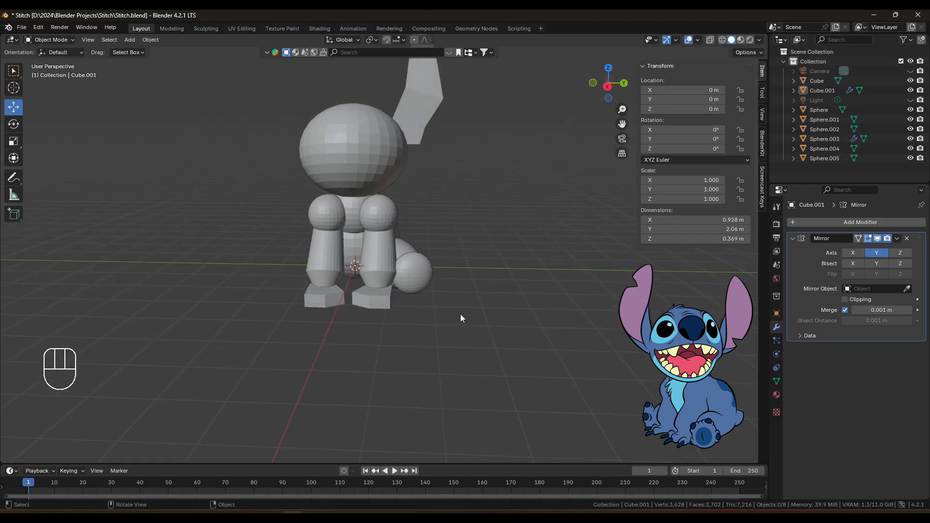
pyautogui.hotkey('ctrl', 's')
# Step: Add a Mirror modifier to the thigh sphere of the rear leg, mirroring on the Y axis only
pyautogui.keyDown('shift'); pyautogui.moveTo(452, 267); pyautogui.dragTo(419, 286, button='middle'); pyautogui.keyUp('shift')
pyautogui.click(419, 286)
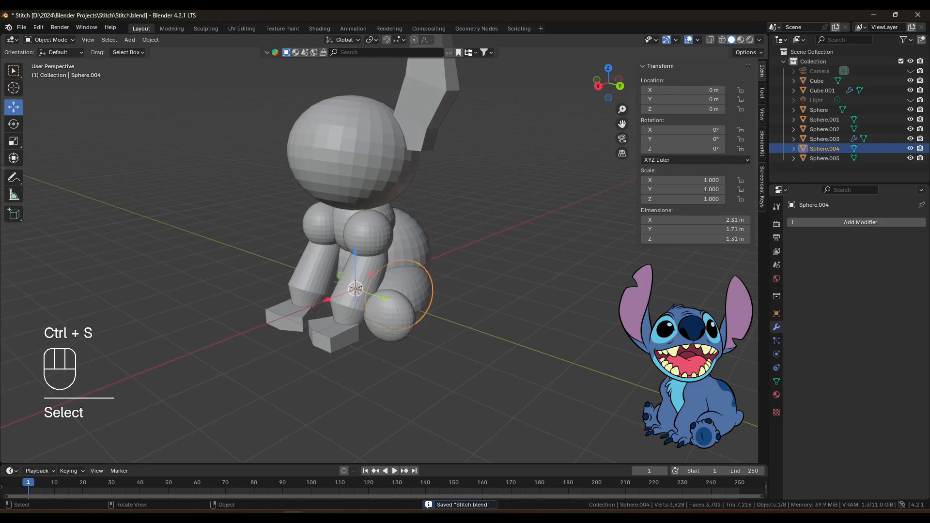
pyautogui.click(836, 221)
pyautogui.click(836, 221)
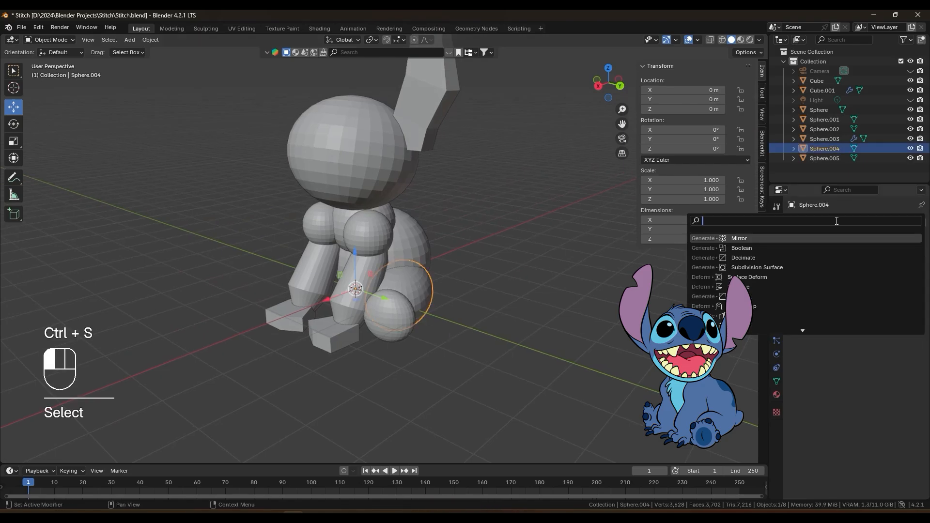
pyautogui.click(739, 238)
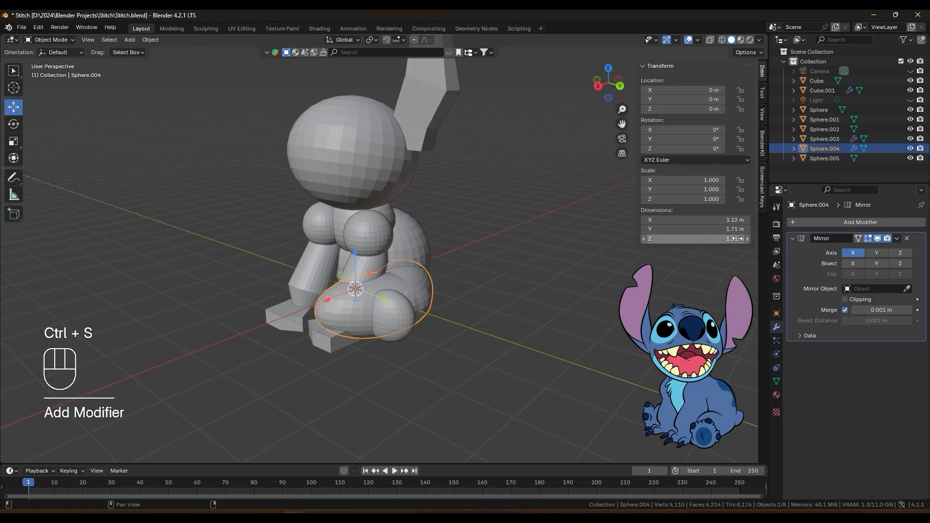
pyautogui.click(853, 253)
pyautogui.click(879, 252)
pyautogui.moveTo(610, 286); pyautogui.dragTo(517, 341, button='middle')
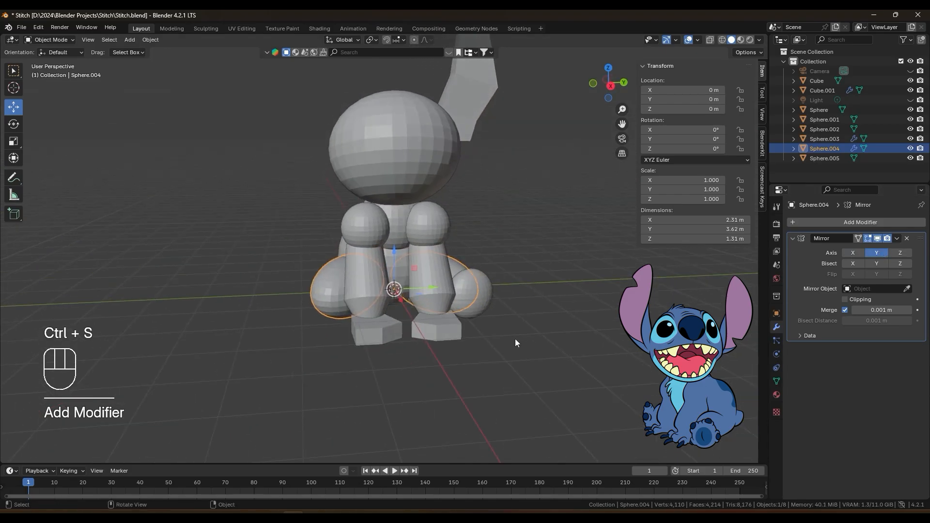
# Step: Add a Mirror modifier to the rounded rear foot sphere, mirroring on the Y axis only
pyautogui.click(478, 298)
pyautogui.click(821, 224)
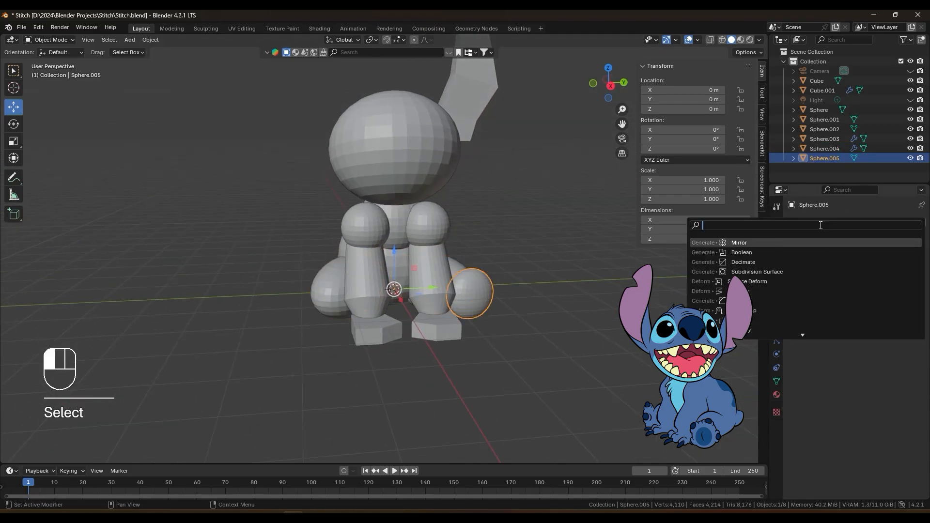
pyautogui.click(775, 241)
pyautogui.click(853, 252)
pyautogui.click(877, 253)
pyautogui.click(618, 284)
pyautogui.moveTo(618, 284); pyautogui.dragTo(484, 301, button='middle')
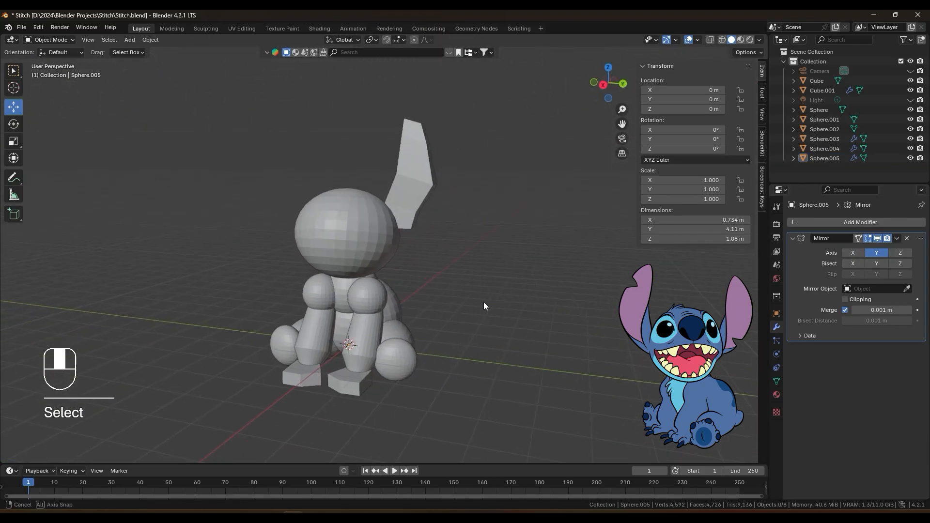
# Step: Add a Mirror modifier to the blocky ear, mirroring on the Y axis only, and save the project file
pyautogui.click(423, 179)
pyautogui.click(861, 223)
pyautogui.click(861, 222)
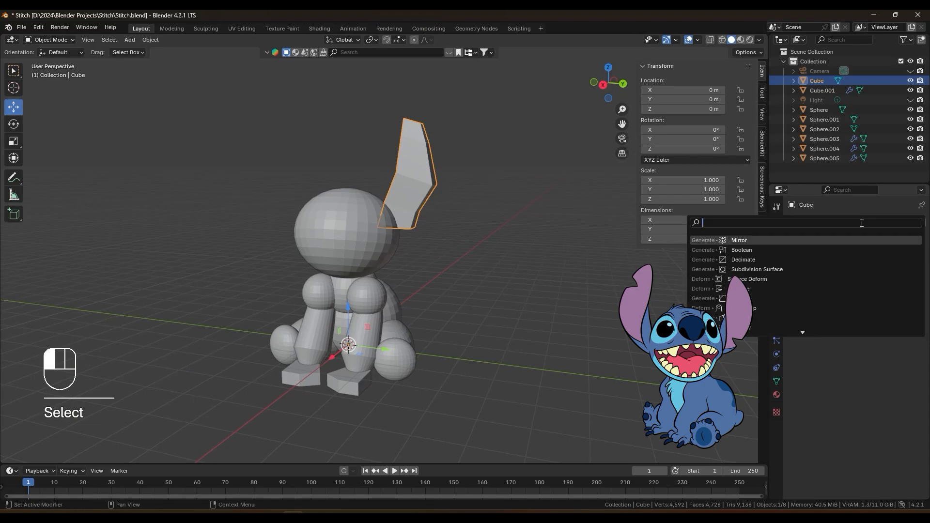
pyautogui.click(779, 239)
pyautogui.click(627, 248)
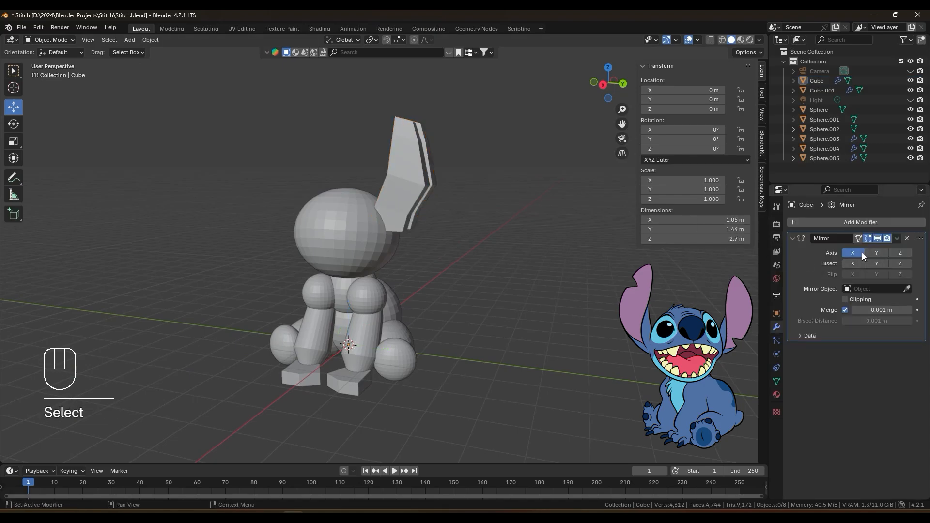
pyautogui.click(862, 252)
pyautogui.click(868, 253)
pyautogui.moveTo(521, 265); pyautogui.dragTo(477, 298, button='middle')
pyautogui.hotkey('ctrl', 's')
pyautogui.scroll(2, 399, 252)
pyautogui.keyDown('shift'); pyautogui.moveTo(460, 238); pyautogui.dragTo(509, 266, button='middle'); pyautogui.keyUp('shift')
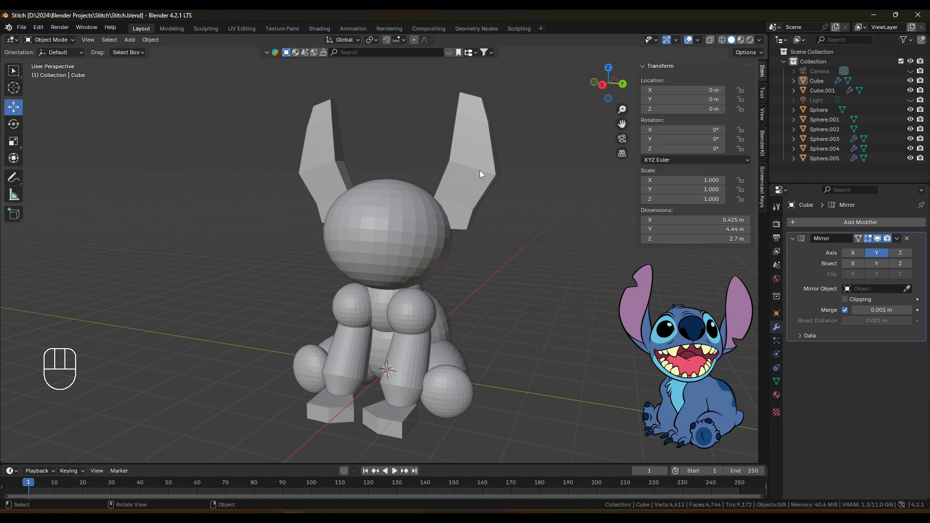
# Step: Add a UV sphere for the nose and move it in side view to the upper front of the head
pyautogui.moveTo(480, 175); pyautogui.dragTo(446, 173, button='middle')
pyautogui.moveTo(322, 206); pyautogui.dragTo(386, 197, button='middle')
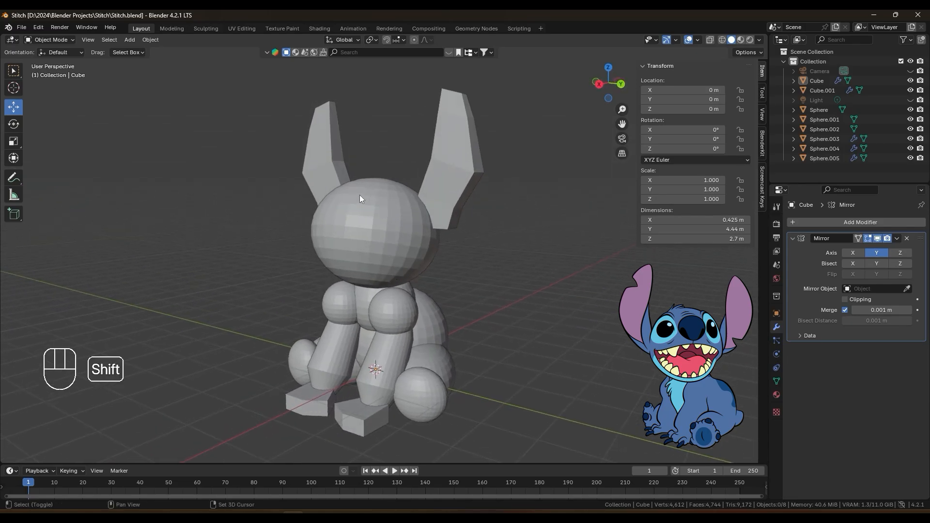
pyautogui.hotkey('shift', 'a')
pyautogui.moveTo(360, 194)
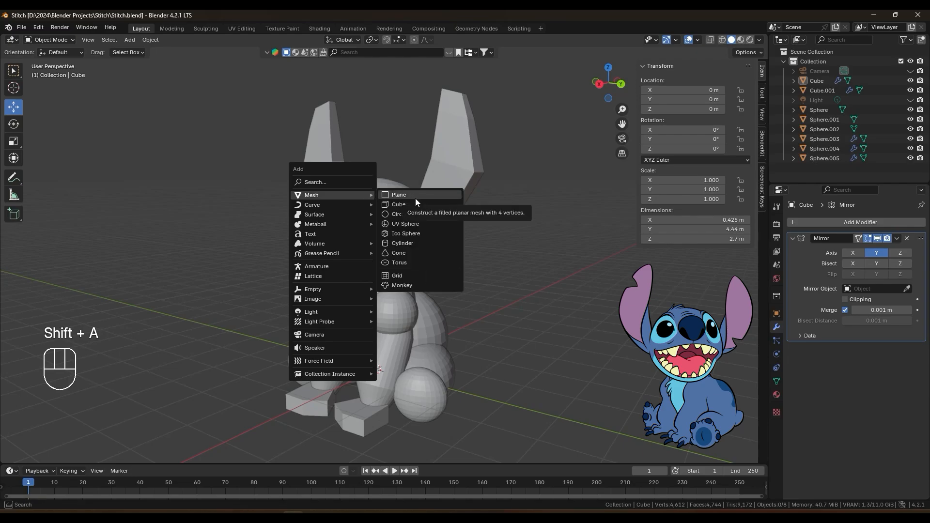
pyautogui.click(405, 224)
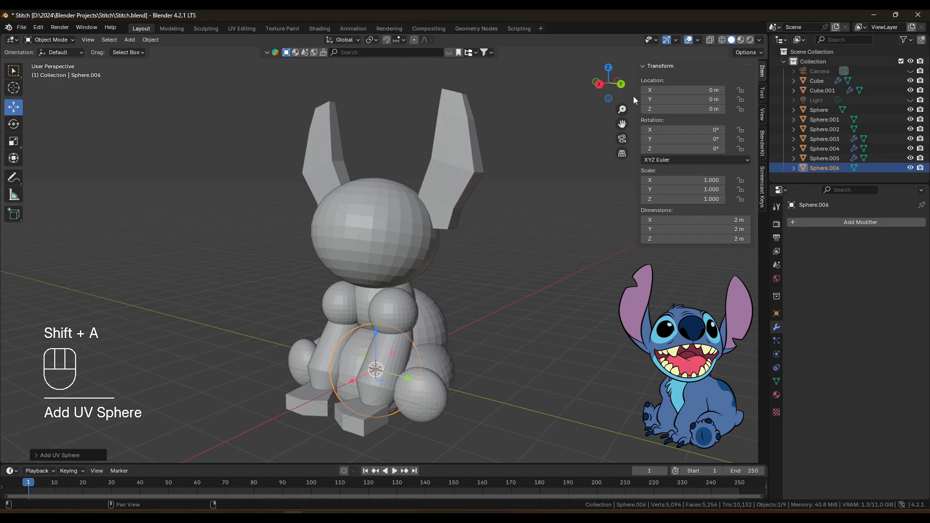
pyautogui.click(621, 84)
pyautogui.press('g')
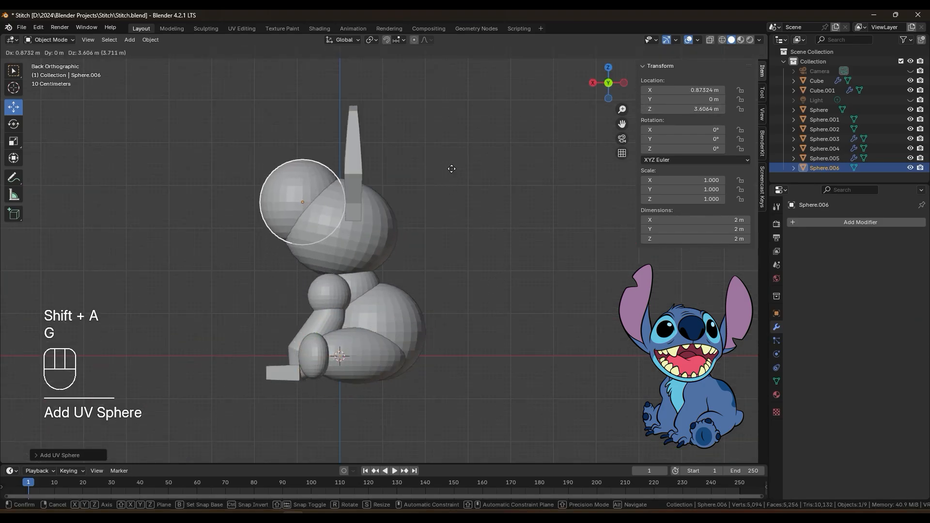
# Step: Scale the nose sphere to about 0.42 and place it against the head at about X 1.17 m, Z 3.57 m
pyautogui.press('s')
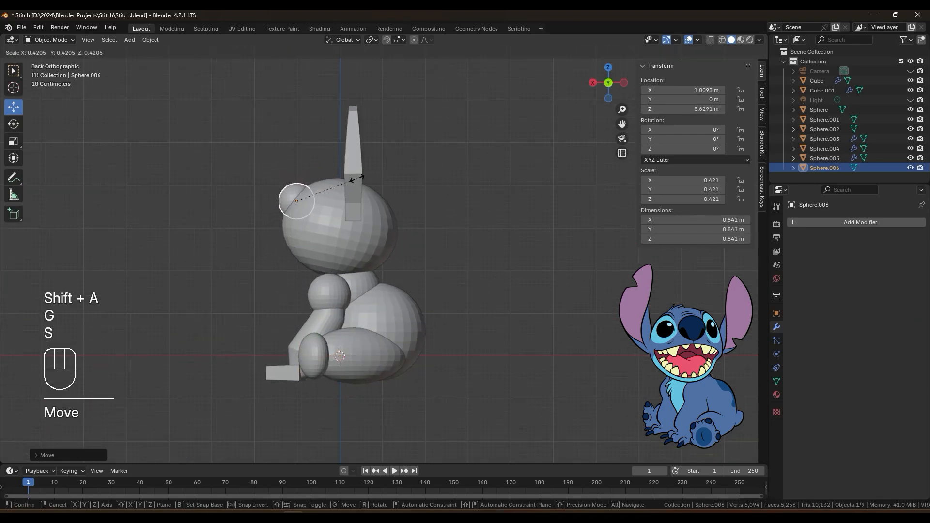
pyautogui.click(356, 179)
pyautogui.press('g')
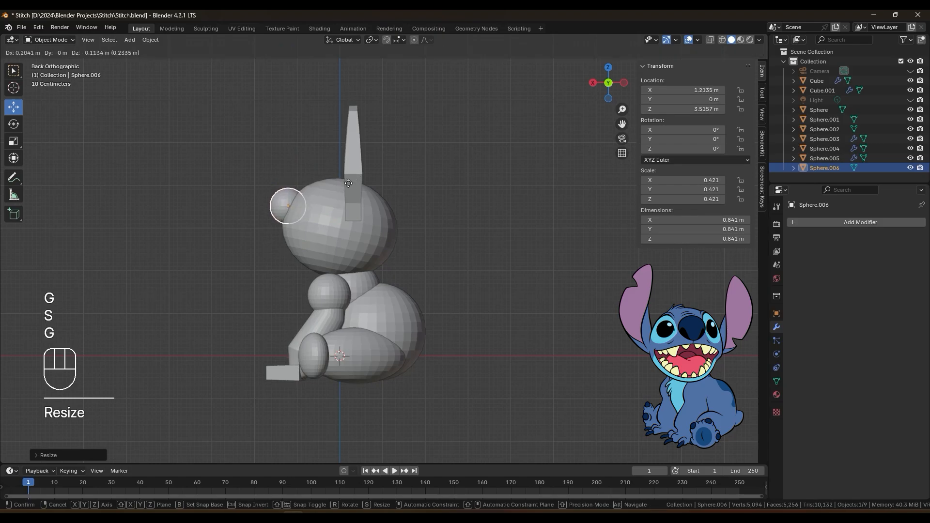
pyautogui.click(351, 181)
pyautogui.moveTo(286, 195); pyautogui.dragTo(302, 219, button='middle')
pyautogui.click(487, 223)
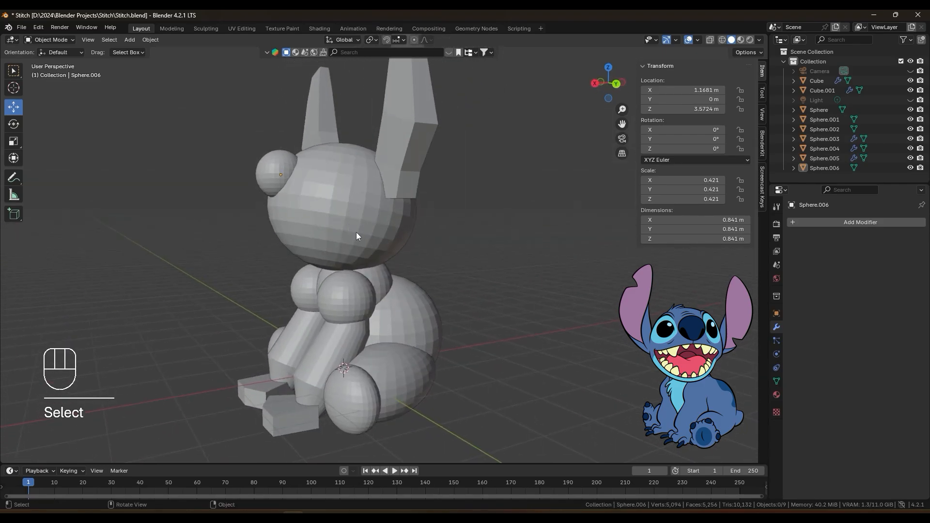
# Step: Examine the nose placement and the overall body proportions from the front and the side
pyautogui.moveTo(285, 230); pyautogui.dragTo(473, 238, button='middle')
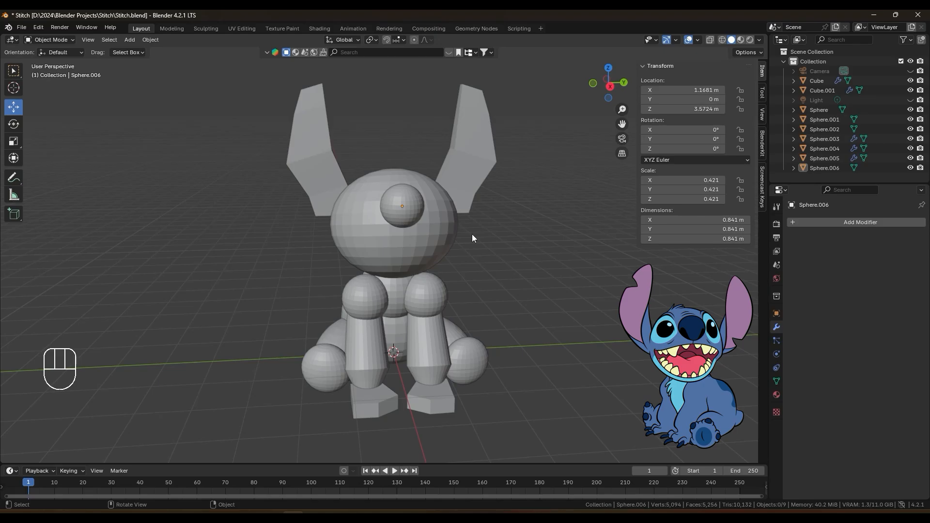
pyautogui.scroll(-4, 470, 234)
pyautogui.moveTo(475, 234); pyautogui.dragTo(382, 234, button='middle')
pyautogui.scroll(2, 397, 208)
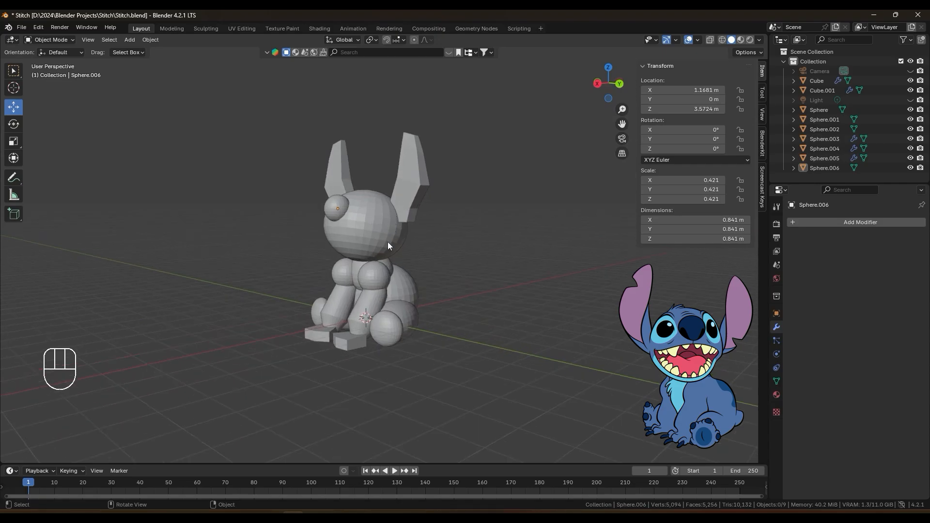
pyautogui.moveTo(374, 252); pyautogui.dragTo(334, 237, button='middle')
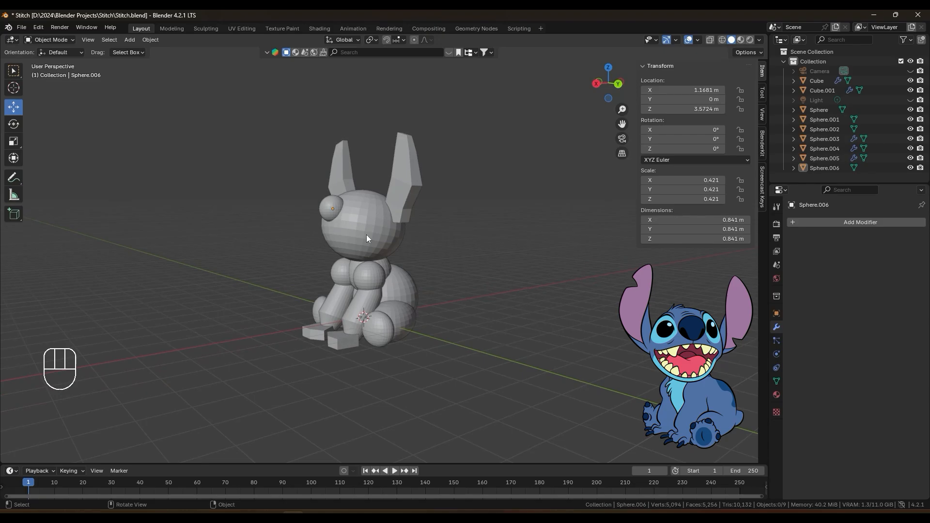
pyautogui.scroll(2, 345, 251)
pyautogui.moveTo(345, 251); pyautogui.dragTo(386, 260, button='middle')
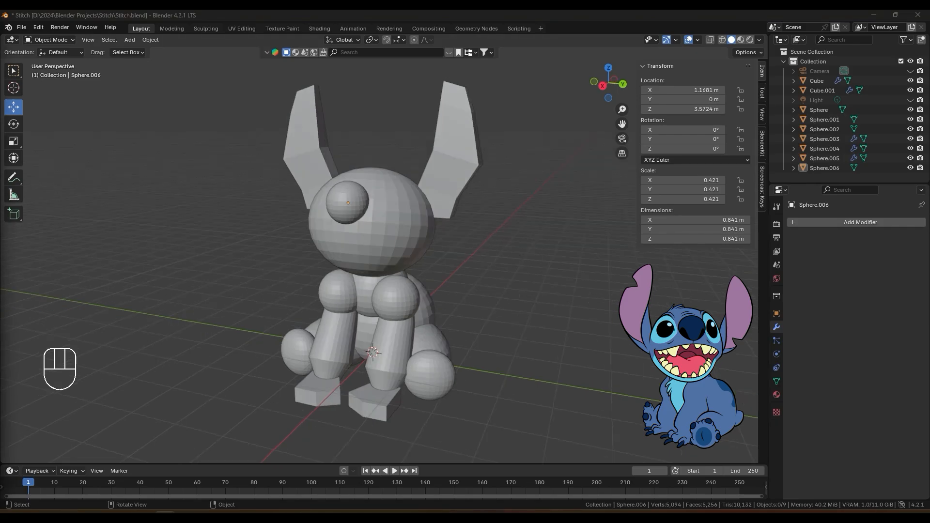
pyautogui.moveTo(471, 226); pyautogui.dragTo(399, 227, button='middle')
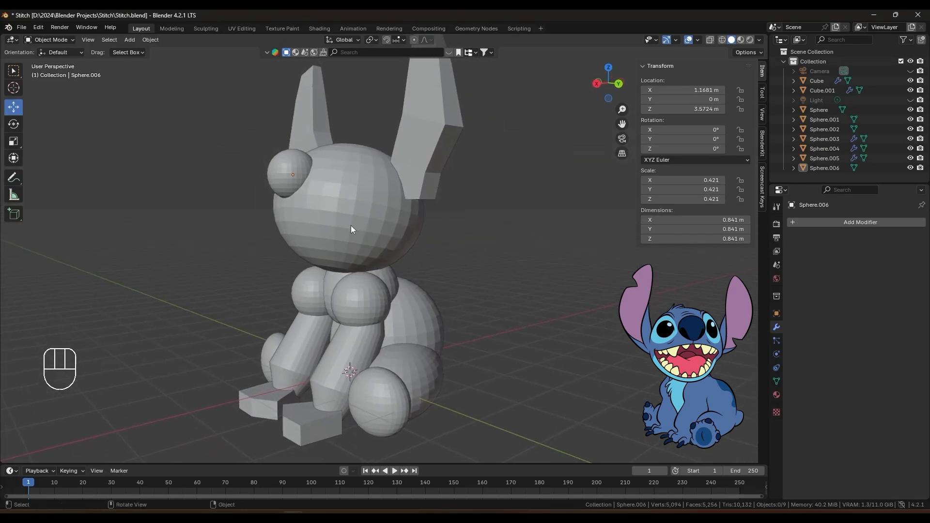
# Step: Duplicate the head sphere in place and isolate the copy in local view
pyautogui.click(351, 225)
pyautogui.moveTo(464, 228); pyautogui.dragTo(514, 223, button='middle')
pyautogui.hotkey('shift', 'd')
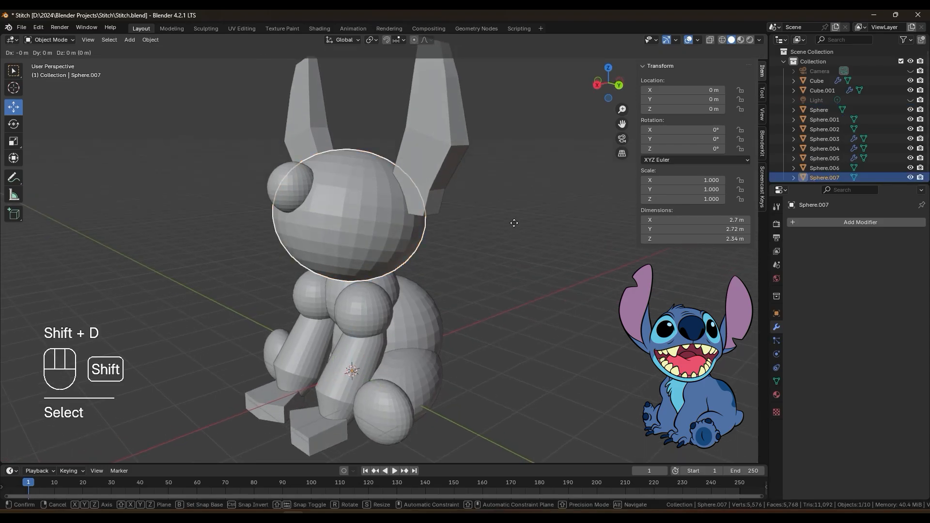
pyautogui.rightClick(515, 227)
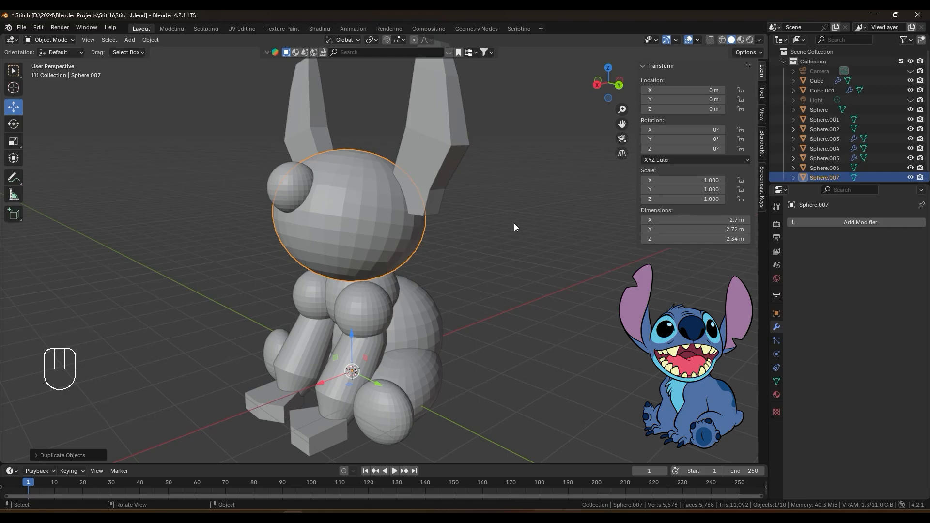
pyautogui.press('/')
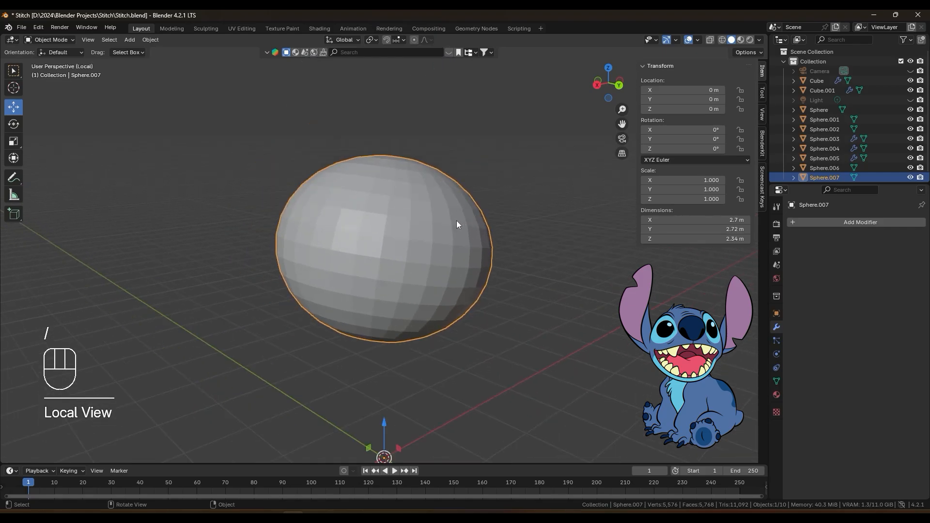
pyautogui.moveTo(463, 213); pyautogui.dragTo(368, 194, button='middle')
# Step: Set up the head copy for vertex editing in orthographic side view with wireframe shading and the Select Lasso tool
pyautogui.click(54, 41)
pyautogui.click(55, 60)
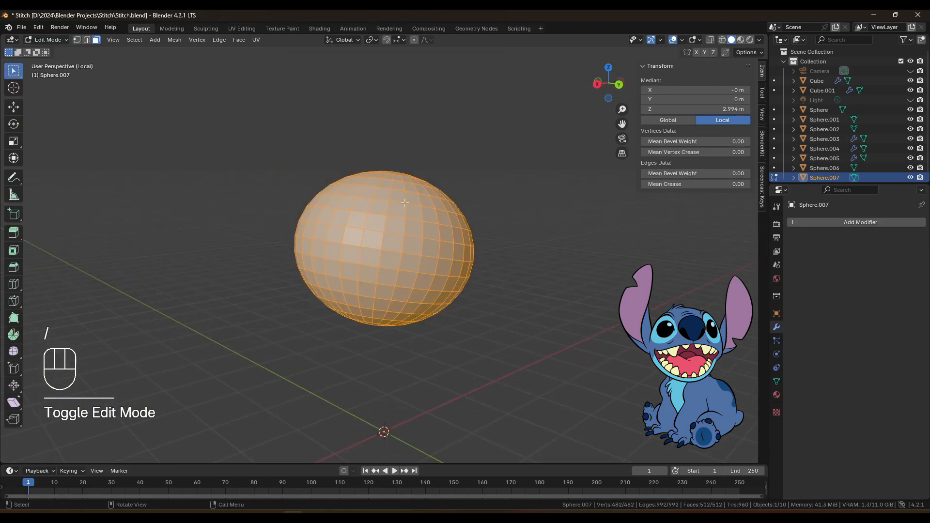
pyautogui.click(619, 85)
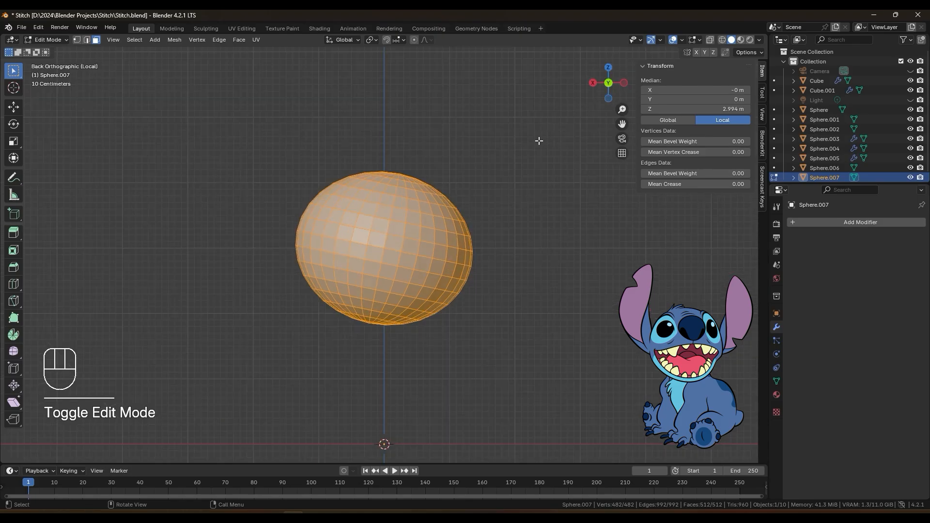
pyautogui.click(721, 41)
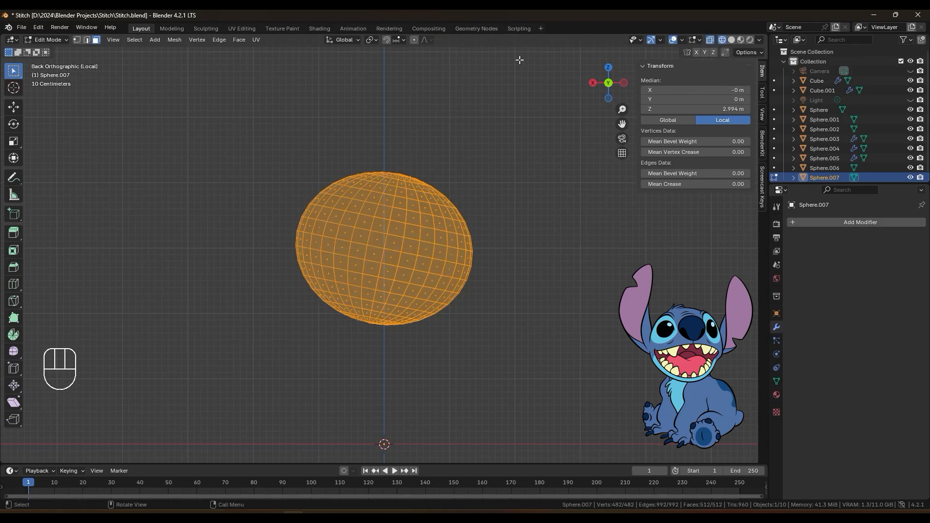
pyautogui.click(79, 42)
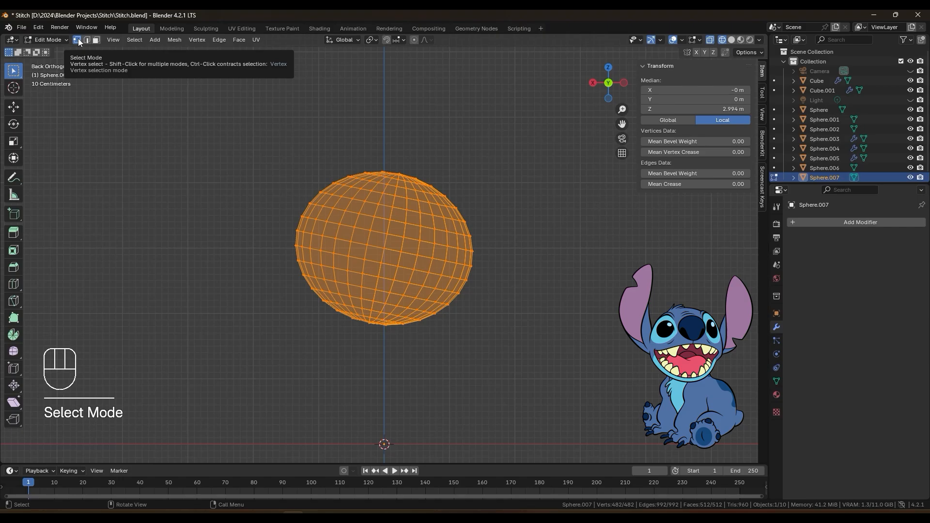
pyautogui.click(19, 72)
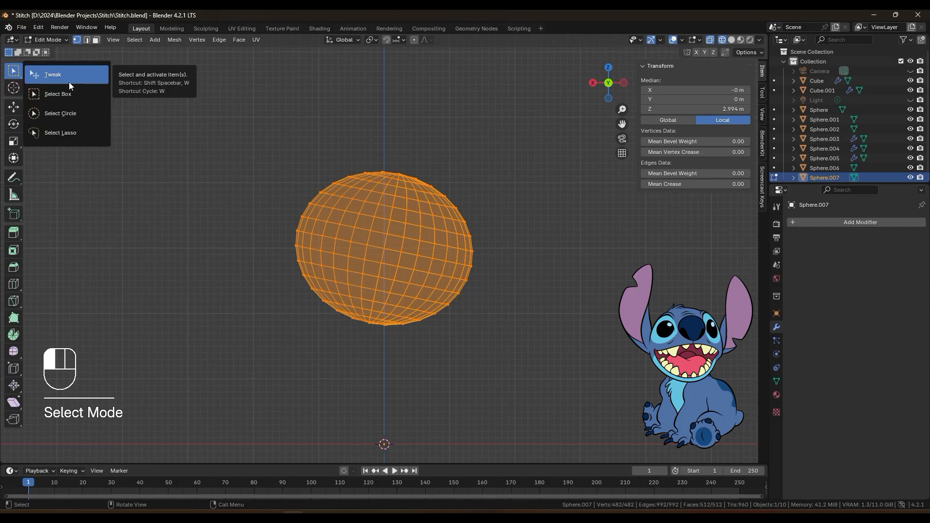
pyautogui.click(63, 133)
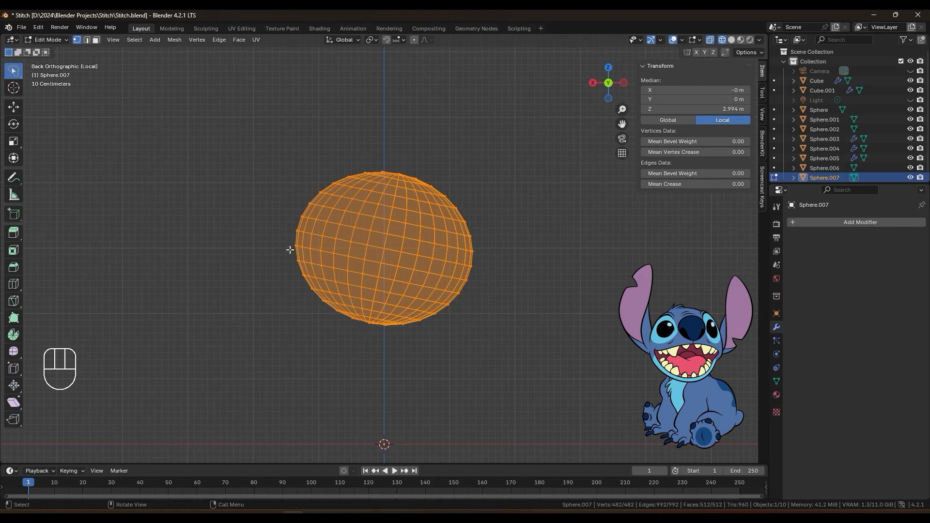
# Step: Lasso-select the head copy's upper part along a slanted edge row and delete those vertices, keeping the lower bowl for the jaw
pyautogui.scroll(3, 290, 250)
pyautogui.moveTo(226, 251); pyautogui.dragTo(363, 282)
pyautogui.moveTo(434, 296); pyautogui.dragTo(533, 312)
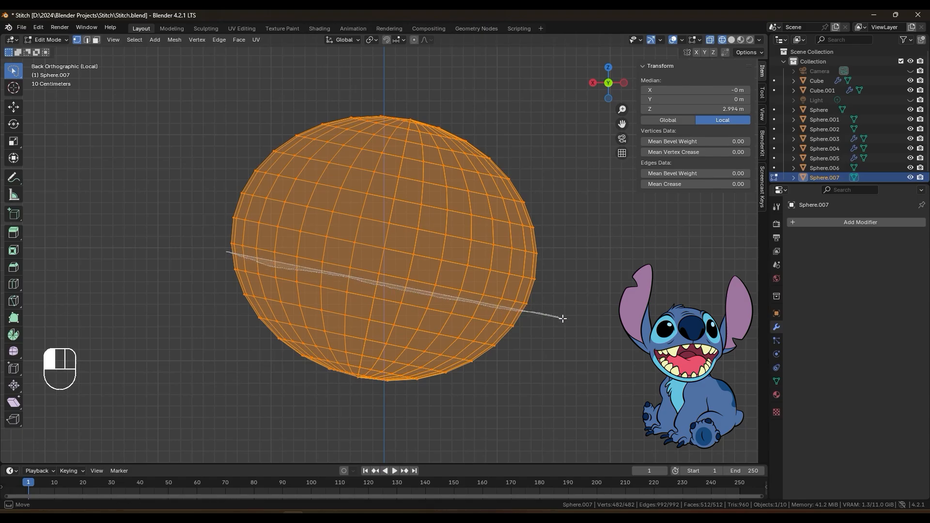
pyautogui.moveTo(563, 318)
pyautogui.mouseDown()
pyautogui.moveTo(574, 257)
pyautogui.moveTo(527, 145)
pyautogui.moveTo(452, 103)
pyautogui.moveTo(368, 81)
pyautogui.moveTo(271, 99)
pyautogui.moveTo(207, 146)
pyautogui.moveTo(198, 210)
pyautogui.moveTo(214, 251)
pyautogui.mouseUp()
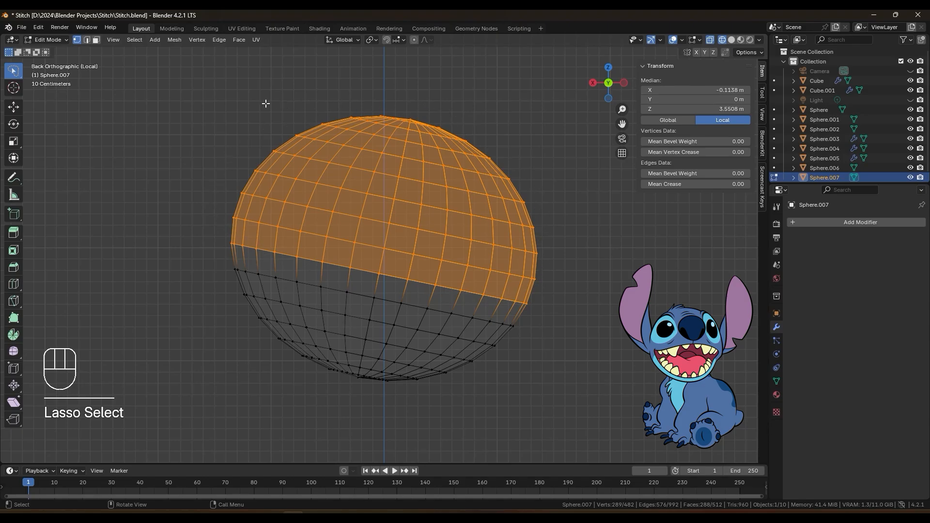
pyautogui.press('x')
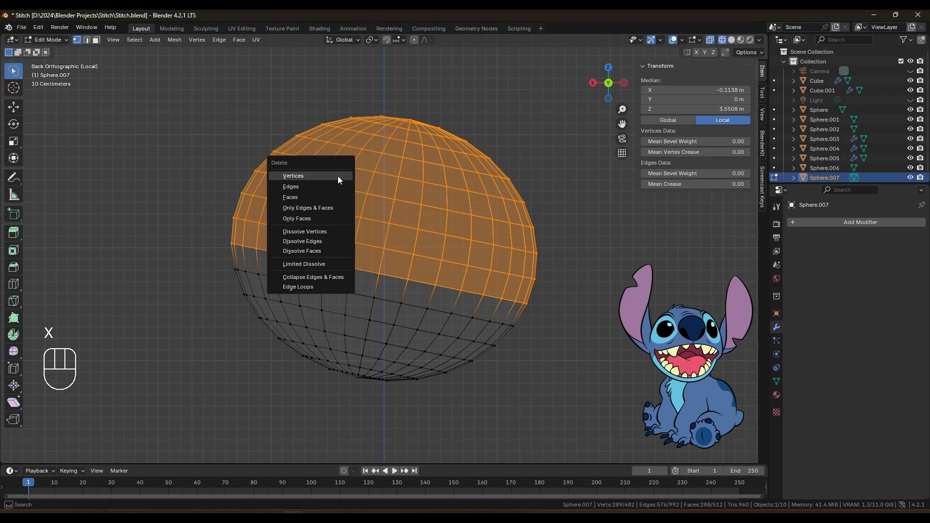
pyautogui.click(295, 176)
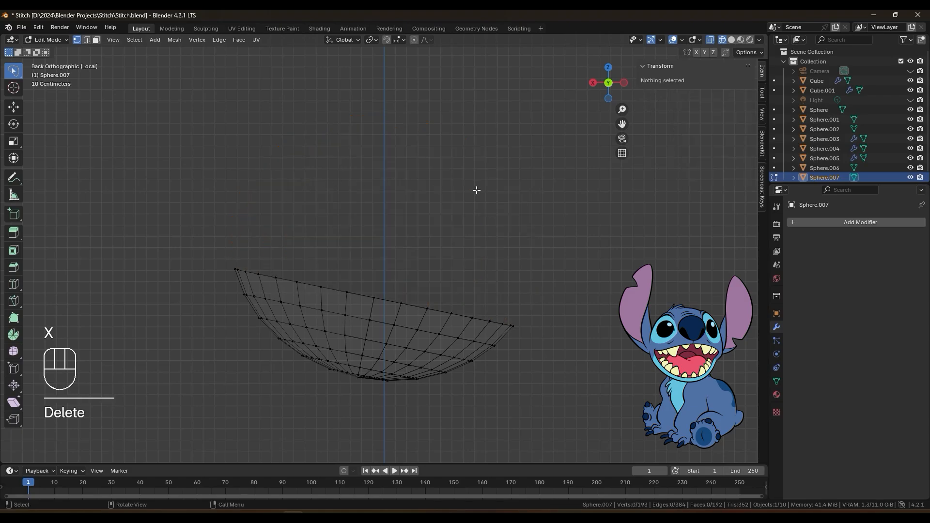
pyautogui.click(54, 39)
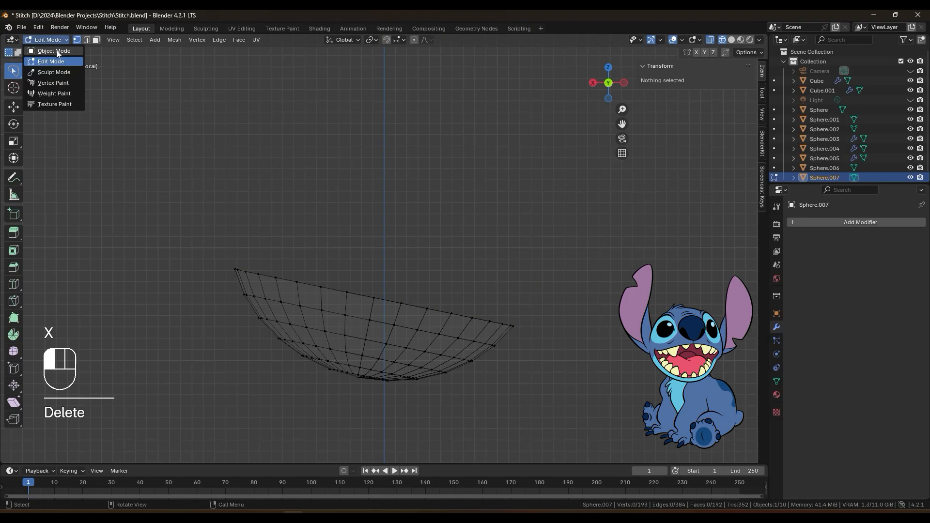
# Step: Return the trimmed jaw bowl to Object Mode with solid shading and leave local view to show the whole character
pyautogui.click(48, 49)
pyautogui.click(731, 39)
pyautogui.moveTo(482, 229)
pyautogui.mouseDown(button='middle')
pyautogui.moveTo(430, 249)
pyautogui.moveTo(460, 247)
pyautogui.moveTo(465, 318)
pyautogui.moveTo(438, 289)
pyautogui.moveTo(421, 304)
pyautogui.moveTo(372, 284)
pyautogui.moveTo(452, 250)
pyautogui.mouseUp(button='middle')
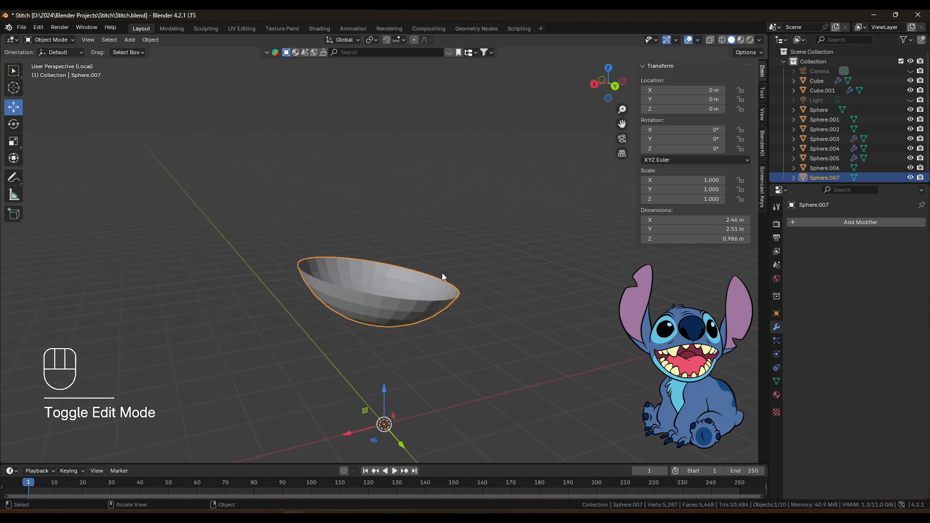
pyautogui.press('/')
pyautogui.moveTo(419, 259); pyautogui.dragTo(319, 247, button='middle')
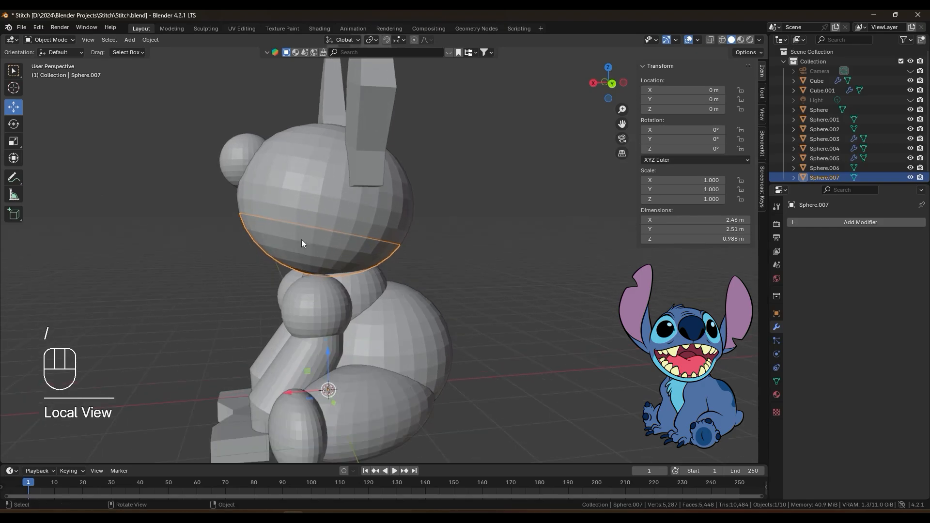
pyautogui.scroll(-3, 357, 266)
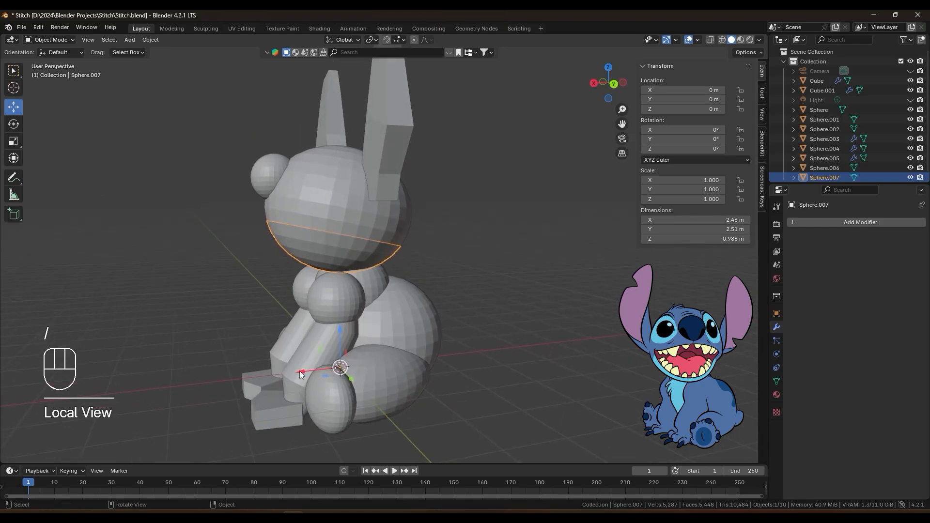
# Step: Move the jaw bowl forward along X by about 0.22 m and set its origin to its geometry
pyautogui.moveTo(301, 374); pyautogui.dragTo(253, 360)
pyautogui.moveTo(249, 251); pyautogui.dragTo(288, 265, button='middle')
pyautogui.rightClick(277, 258)
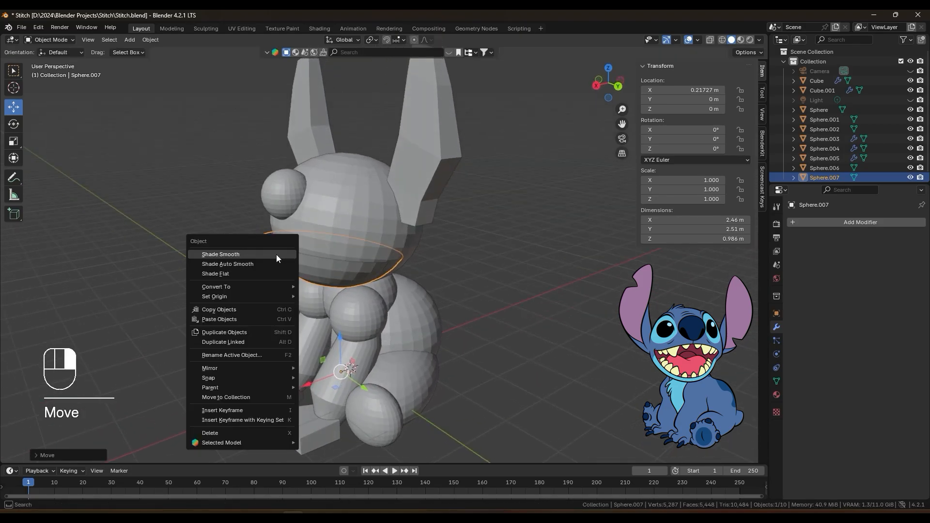
pyautogui.moveTo(243, 295)
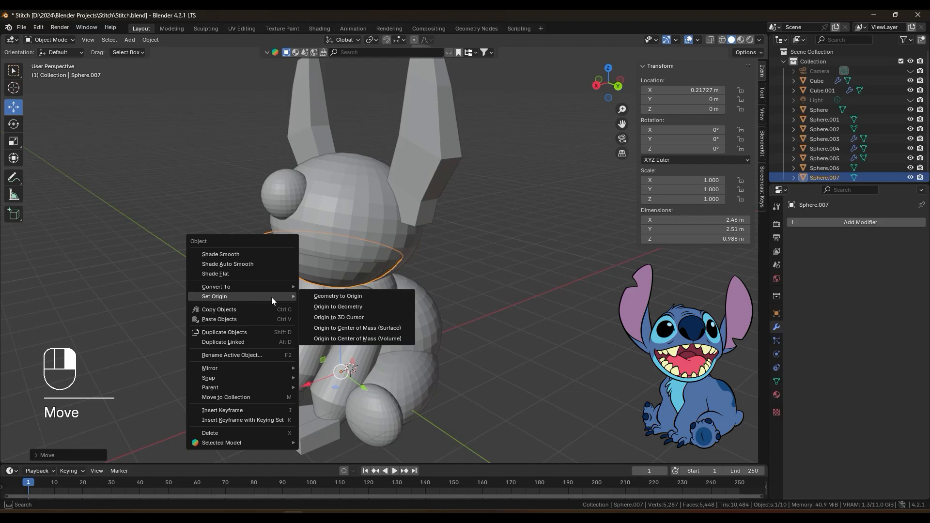
pyautogui.click(367, 308)
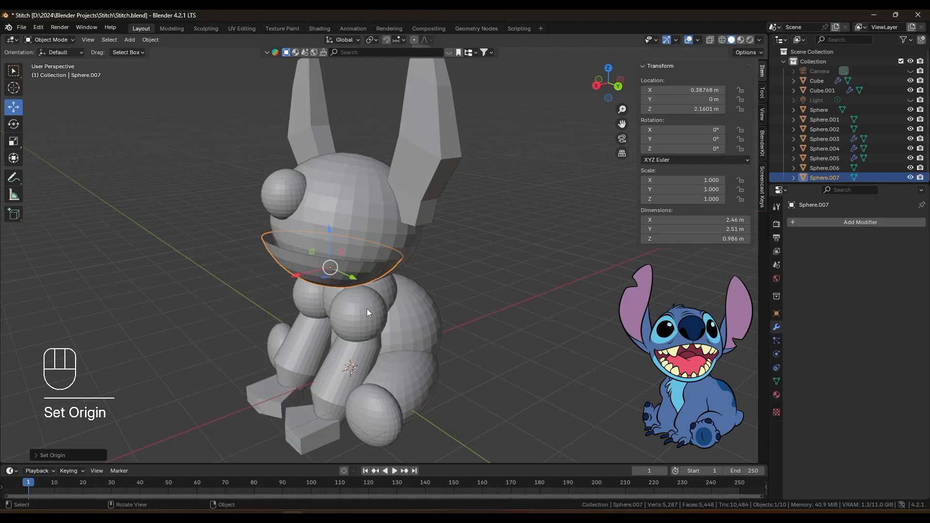
# Step: Shift the jaw bowl slightly back along X to about 0.33 m
pyautogui.scroll(3, 353, 293)
pyautogui.moveTo(345, 286); pyautogui.dragTo(299, 252, button='middle')
pyautogui.scroll(2, 339, 257)
pyautogui.moveTo(382, 258); pyautogui.dragTo(313, 290, button='middle')
pyautogui.moveTo(259, 295); pyautogui.dragTo(263, 296)
pyautogui.moveTo(324, 281); pyautogui.dragTo(295, 285, button='middle')
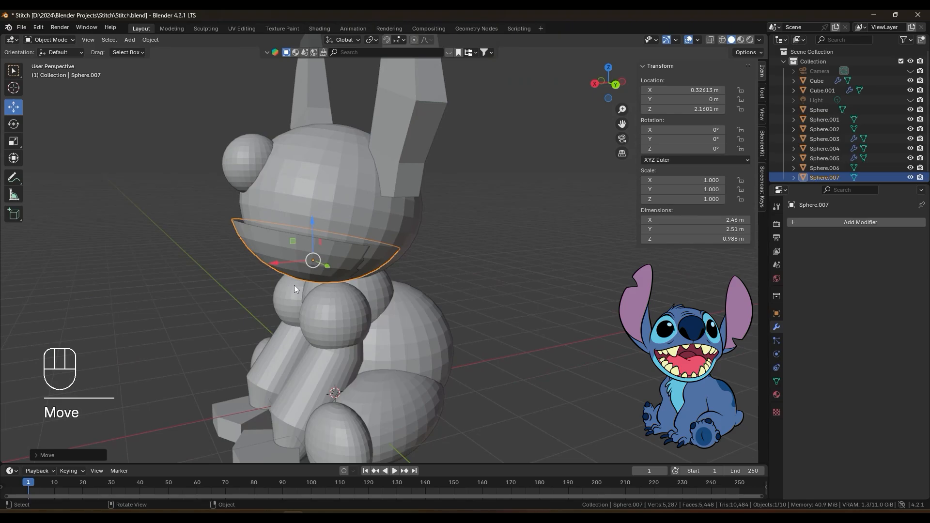
# Step: In orthographic side view, tilt the jaw about 14.55° around Y and move it to about X 0.24 m, Z 2.05 m
pyautogui.click(616, 85)
pyautogui.press('r')
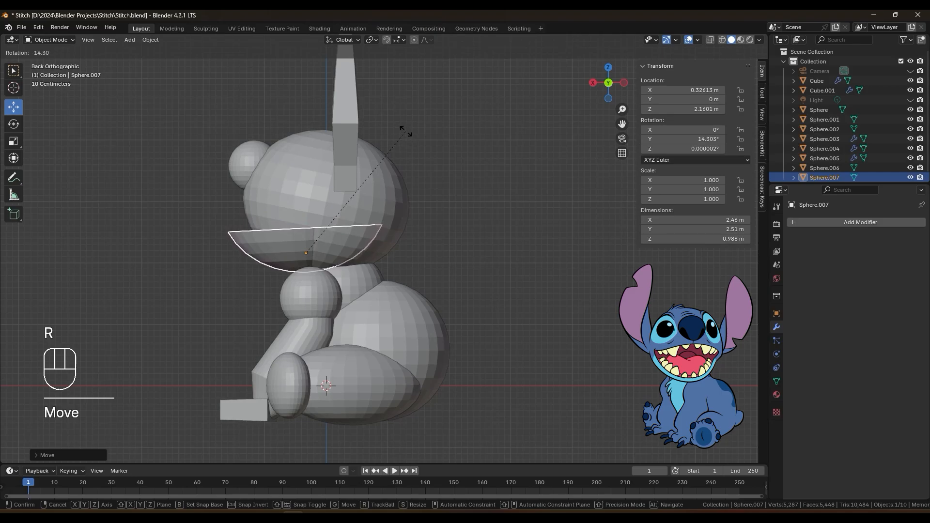
pyautogui.click(406, 131)
pyautogui.press('g')
pyautogui.click(338, 155)
pyautogui.moveTo(338, 156); pyautogui.dragTo(436, 171, button='middle')
pyautogui.moveTo(436, 235); pyautogui.dragTo(343, 216, button='middle')
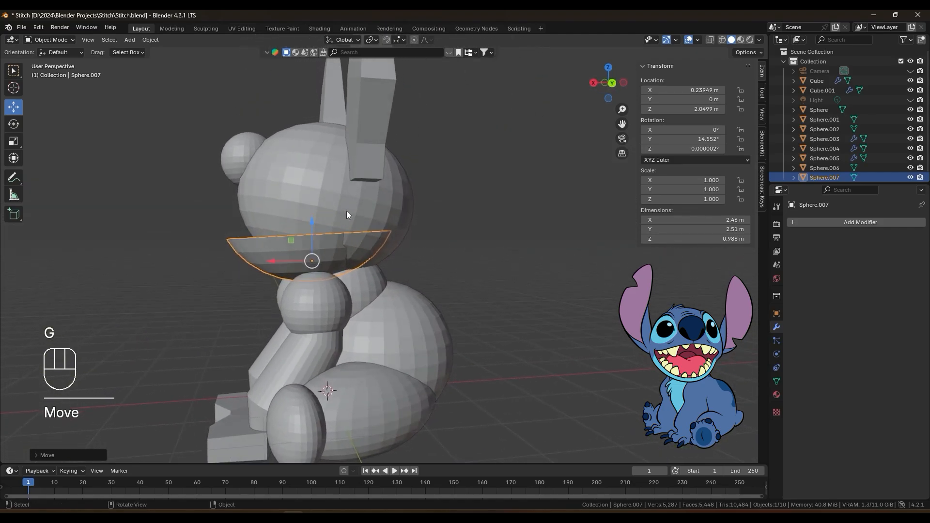
pyautogui.press('r')
pyautogui.press('x')
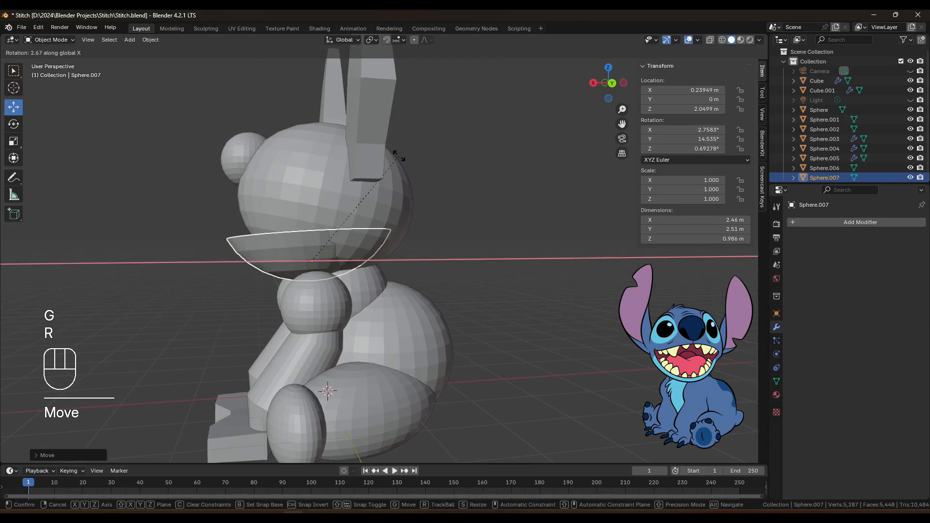
pyautogui.rightClick(402, 161)
# Step: Rotate the jaw further around the global Y axis to about 22.65° and deselect it
pyautogui.press('r')
pyautogui.press('y')
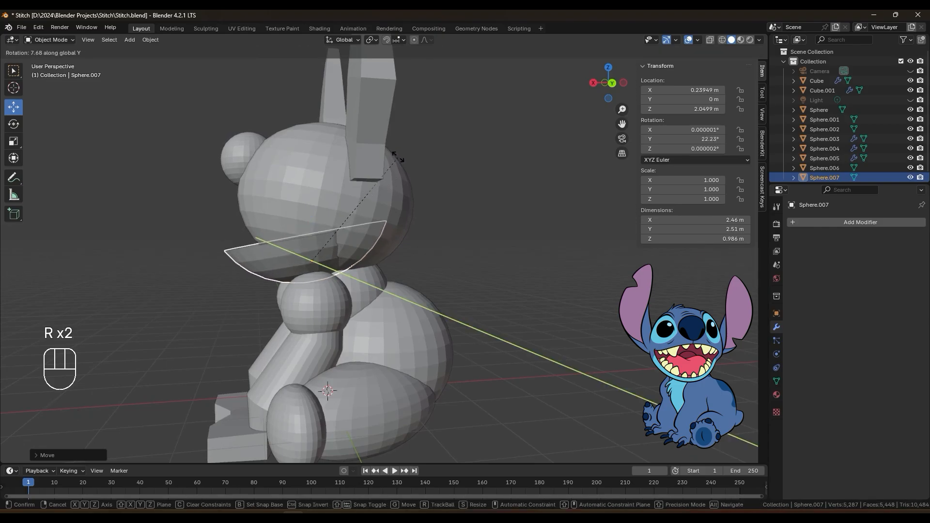
pyautogui.click(393, 158)
pyautogui.moveTo(392, 157)
pyautogui.mouseDown(button='middle')
pyautogui.moveTo(400, 167)
pyautogui.moveTo(419, 149)
pyautogui.moveTo(377, 180)
pyautogui.moveTo(368, 176)
pyautogui.moveTo(412, 177)
pyautogui.moveTo(399, 171)
pyautogui.mouseUp(button='middle')
pyautogui.click(566, 268)
# Step: Examine the opened jaw under the head from the front and at an angle
pyautogui.moveTo(394, 239); pyautogui.dragTo(390, 240, button='middle')
pyautogui.scroll(2, 388, 239)
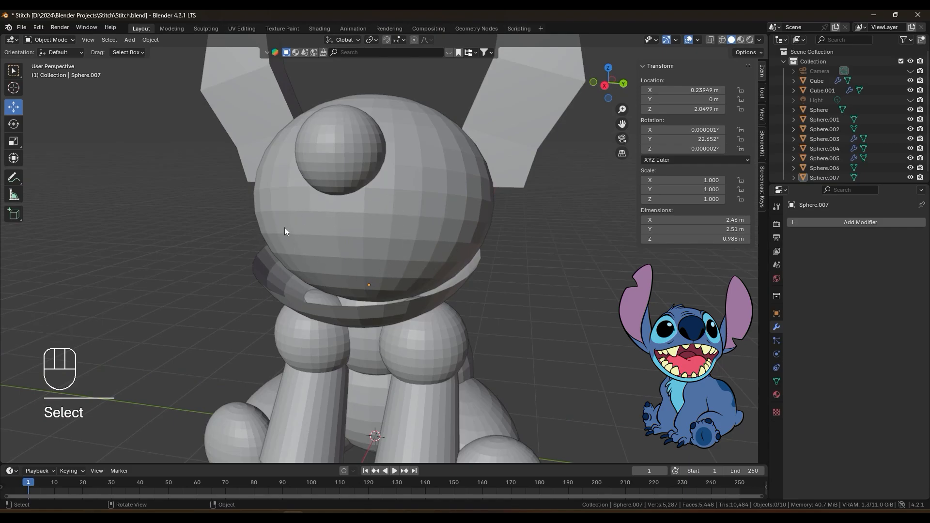
pyautogui.moveTo(365, 256); pyautogui.dragTo(365, 254, button='middle')
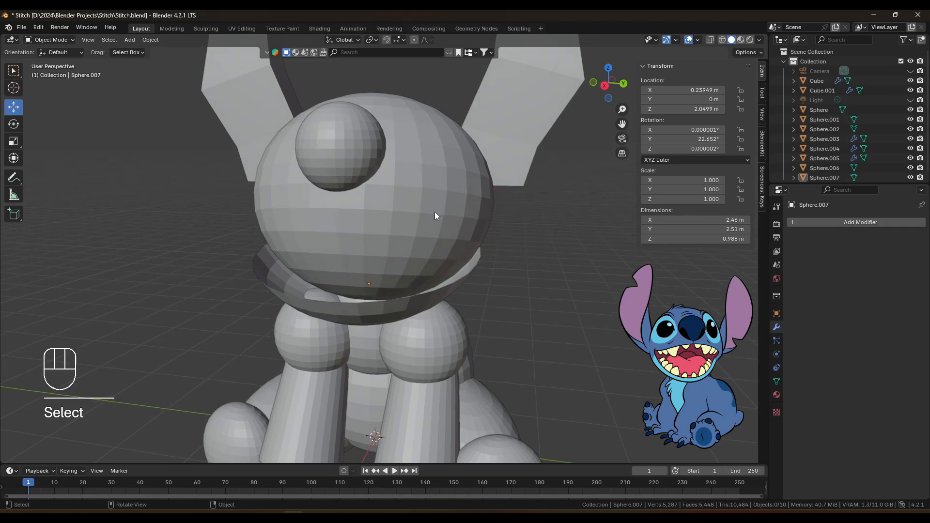
pyautogui.moveTo(416, 239); pyautogui.dragTo(413, 250, button='middle')
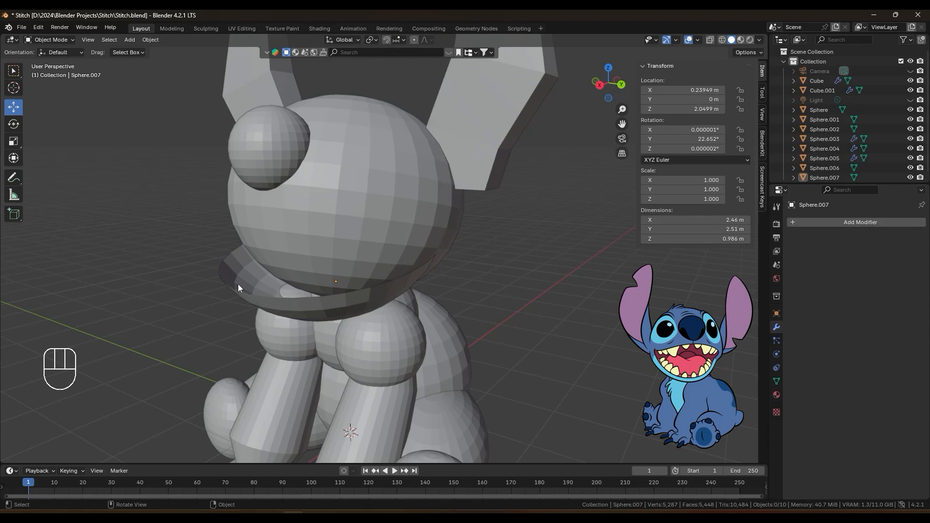
pyautogui.moveTo(285, 272); pyautogui.dragTo(382, 281, button='middle')
pyautogui.scroll(4, 357, 278)
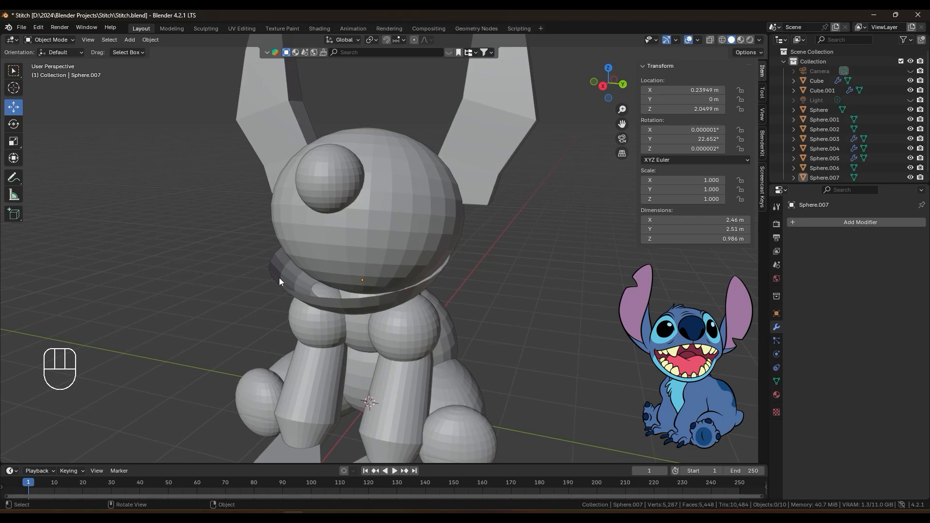
pyautogui.scroll(3, 286, 292)
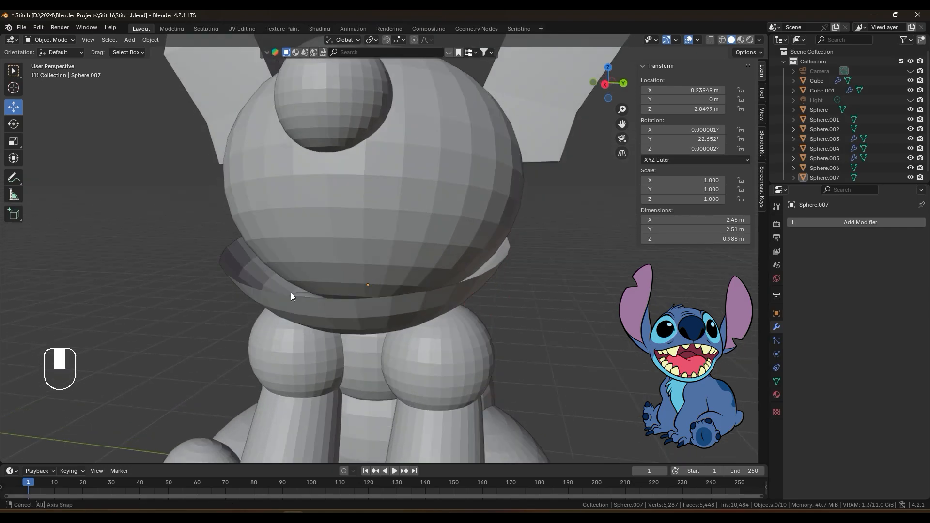
pyautogui.moveTo(513, 256); pyautogui.dragTo(365, 297, button='middle')
# Step: Add a Solidify modifier to the jaw bowl and adjust its thickness to give the shell a visible rim
pyautogui.click(217, 301)
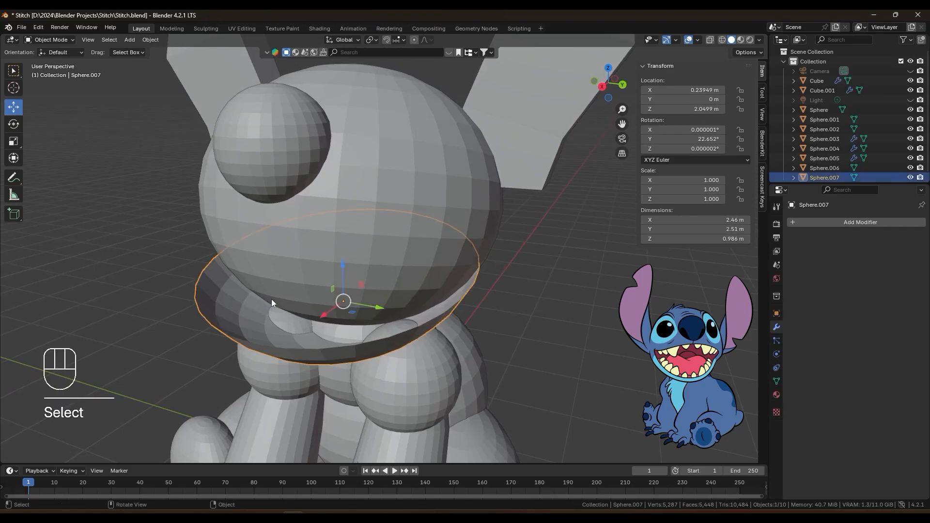
pyautogui.scroll(-4, 320, 289)
pyautogui.scroll(1, 320, 287)
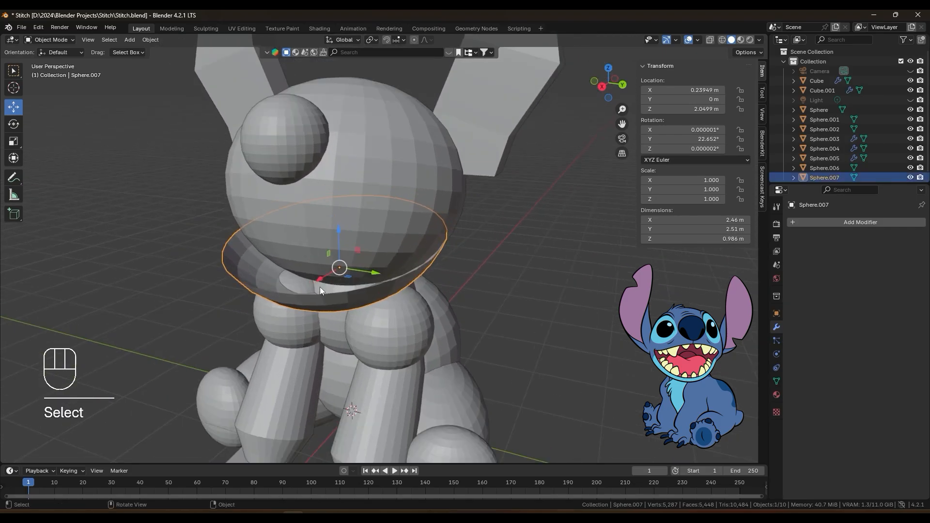
pyautogui.click(847, 223)
pyautogui.click(835, 222)
pyautogui.press('space')
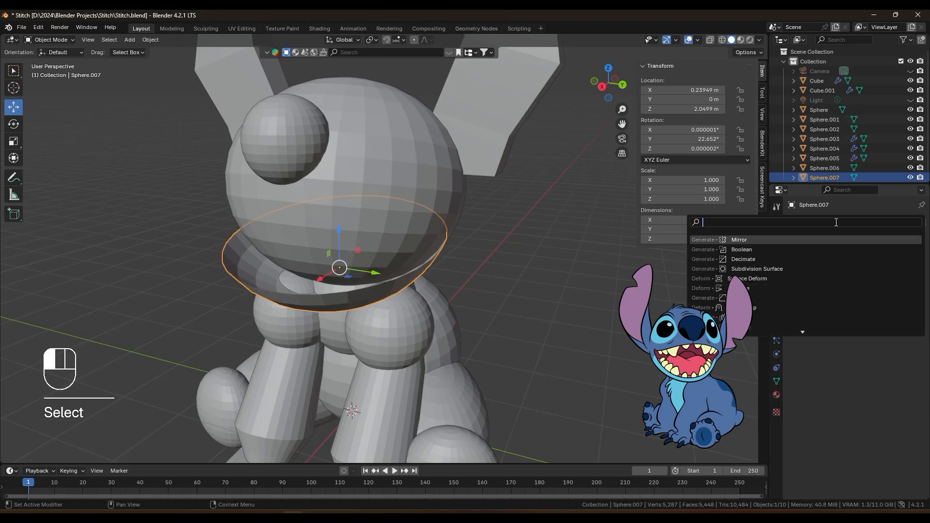
pyautogui.write('sol')
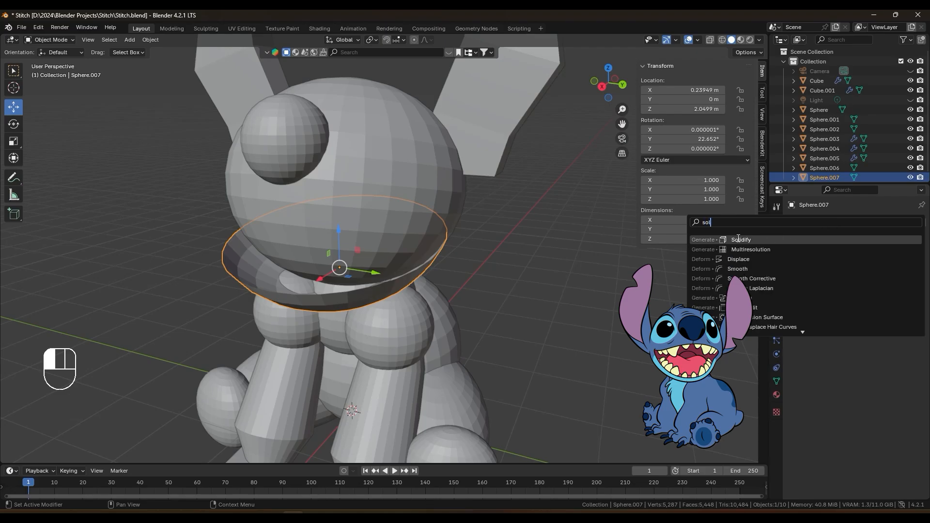
pyautogui.click(739, 239)
pyautogui.moveTo(877, 264); pyautogui.dragTo(903, 265)
# Step: Apply the jaw's Solidify modifier and deselect the jaw
pyautogui.moveTo(525, 284); pyautogui.dragTo(426, 234, button='middle')
pyautogui.click(897, 239)
pyautogui.click(872, 251)
pyautogui.click(506, 242)
# Step: Scale the thickened jaw down uniformly to about 0.949
pyautogui.scroll(2, 267, 243)
pyautogui.scroll(-3, 414, 235)
pyautogui.scroll(2, 364, 246)
pyautogui.click(358, 252)
pyautogui.scroll(2, 426, 233)
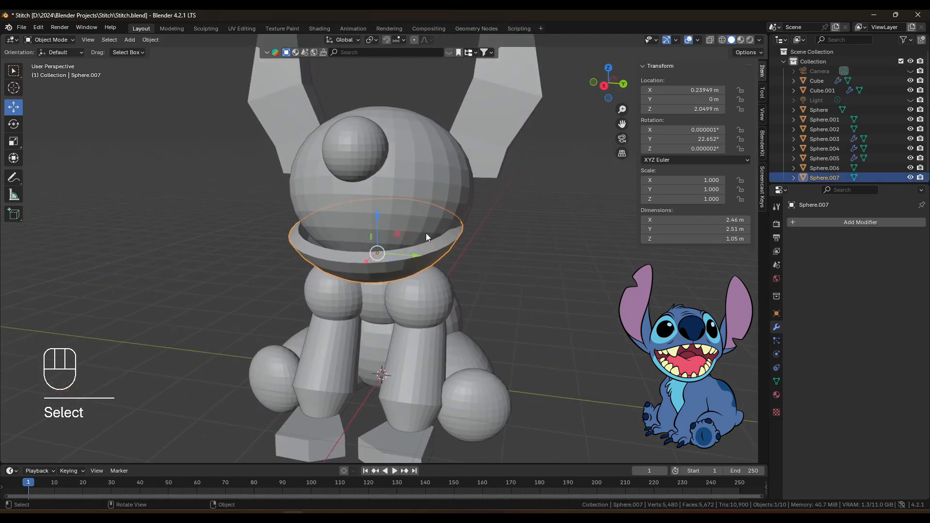
pyautogui.press('s')
pyautogui.click(526, 203)
pyautogui.moveTo(580, 249); pyautogui.dragTo(507, 249, button='middle')
pyautogui.moveTo(313, 231); pyautogui.dragTo(371, 237, button='middle')
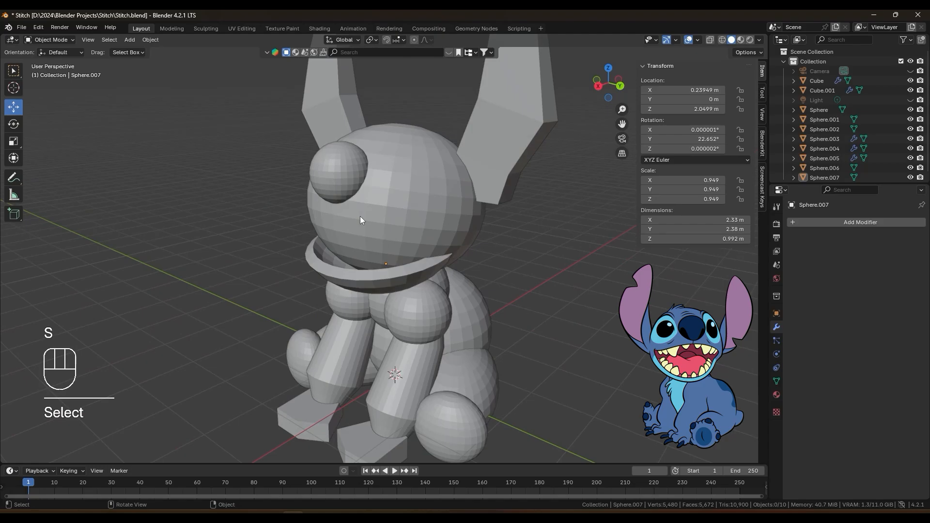
# Step: Examine how the jaw fits the head and compare the overall body proportions from several angles
pyautogui.click(360, 216)
pyautogui.scroll(3, 374, 231)
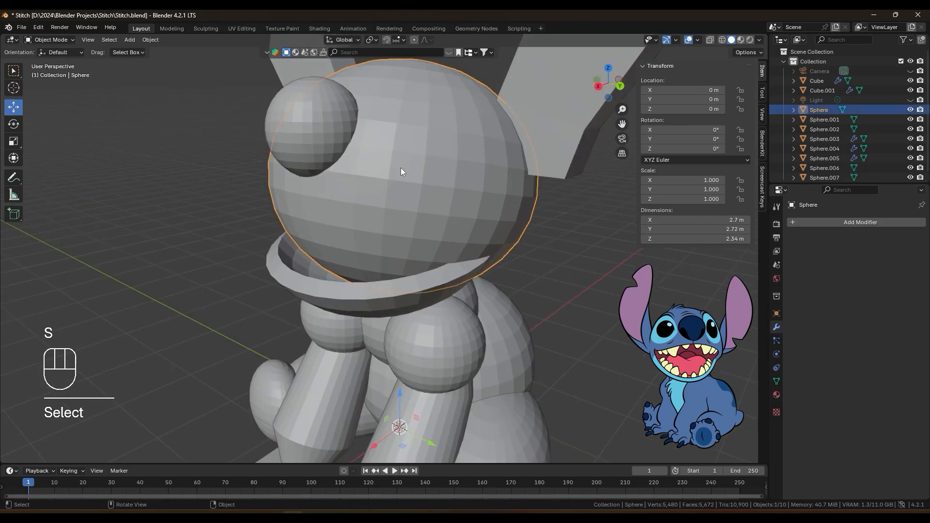
pyautogui.scroll(-3, 330, 231)
pyautogui.moveTo(320, 213); pyautogui.dragTo(374, 213, button='middle')
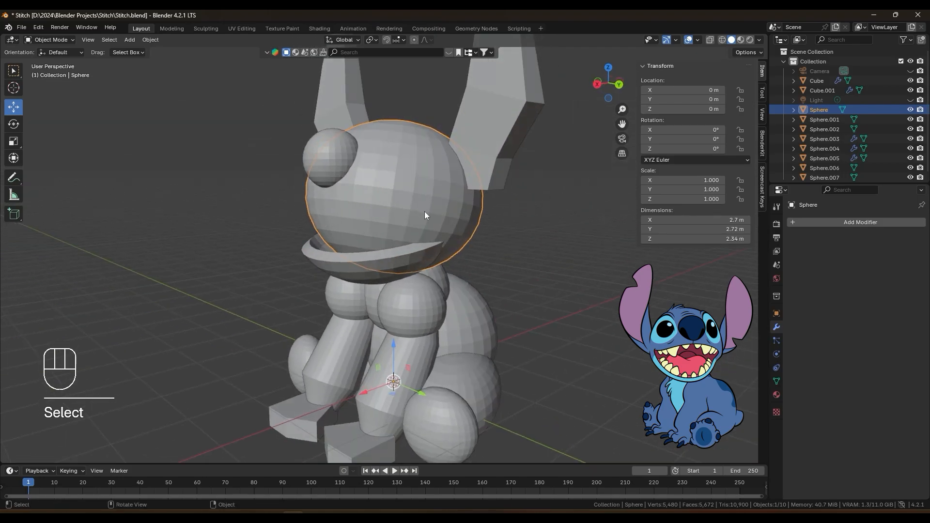
pyautogui.moveTo(429, 223); pyautogui.dragTo(379, 248, button='middle')
pyautogui.click(357, 269)
pyautogui.moveTo(463, 225); pyautogui.dragTo(420, 253, button='middle')
pyautogui.click(418, 237)
pyautogui.click(373, 258)
pyautogui.click(400, 221)
pyautogui.scroll(4, 493, 229)
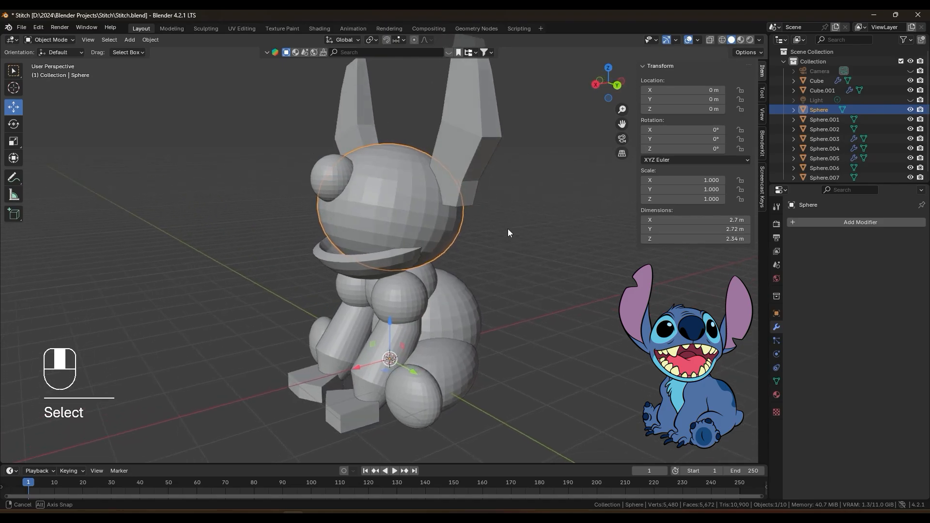
pyautogui.moveTo(414, 260); pyautogui.dragTo(373, 220, button='middle')
pyautogui.scroll(-5, 504, 216)
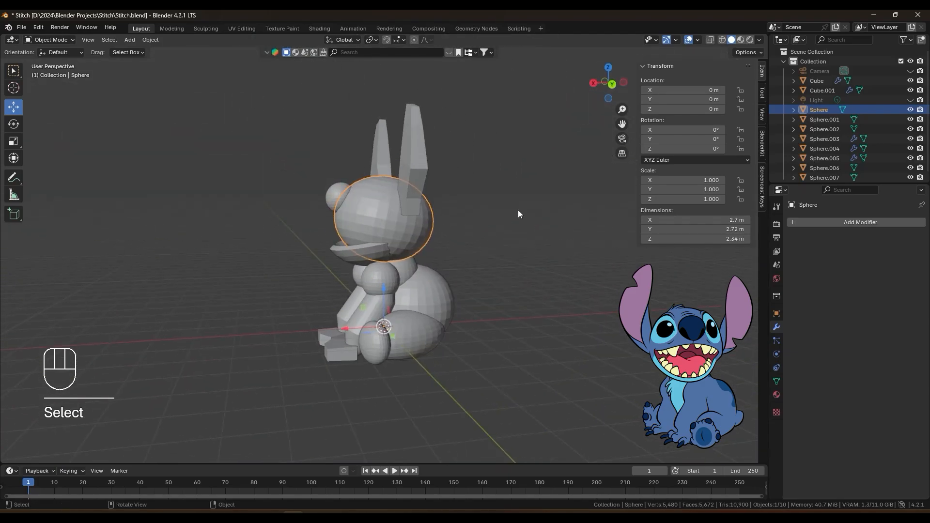
pyautogui.click(518, 210)
pyautogui.scroll(2, 401, 241)
pyautogui.moveTo(449, 229); pyautogui.dragTo(475, 222, button='middle')
pyautogui.moveTo(519, 231); pyautogui.dragTo(394, 307, button='middle')
# Step: Scale the large rear body sphere up uniformly to about 1.121
pyautogui.click(394, 307)
pyautogui.moveTo(461, 303)
pyautogui.mouseDown(button='middle')
pyautogui.moveTo(540, 291)
pyautogui.moveTo(458, 298)
pyautogui.moveTo(474, 302)
pyautogui.mouseUp(button='middle')
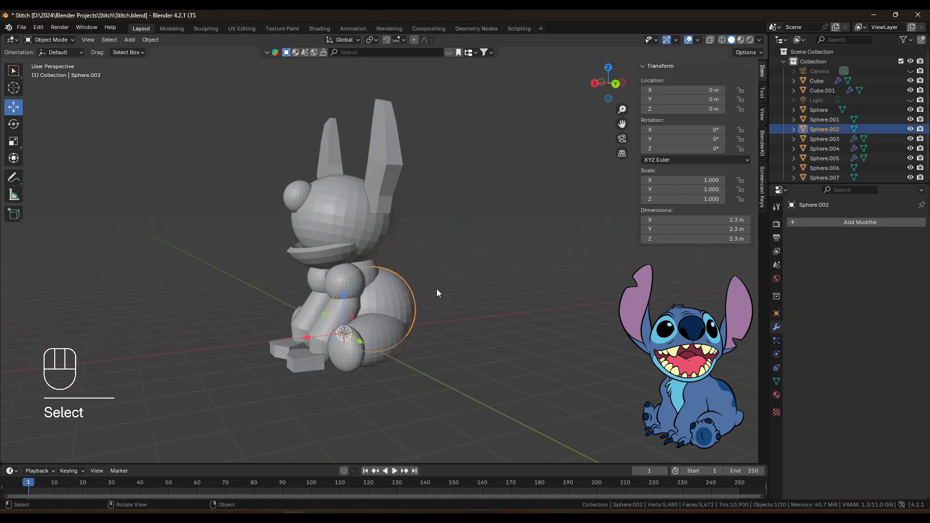
pyautogui.click(419, 287)
pyautogui.click(408, 295)
pyautogui.moveTo(473, 278); pyautogui.dragTo(453, 277, button='middle')
pyautogui.press('s')
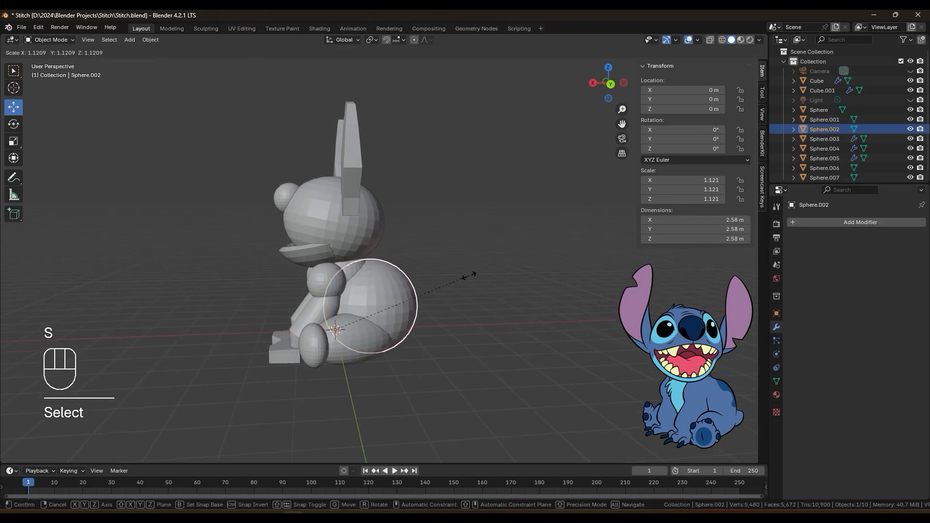
pyautogui.click(467, 268)
pyautogui.moveTo(467, 268); pyautogui.dragTo(362, 297, button='middle')
pyautogui.click(479, 273)
# Step: Move the large rear body sphere along X to about -0.139 m and save the file
pyautogui.click(339, 343)
pyautogui.moveTo(248, 349); pyautogui.dragTo(254, 348)
pyautogui.click(464, 257)
pyautogui.moveTo(464, 258); pyautogui.dragTo(540, 263, button='middle')
pyautogui.hotkey('ctrl', 's')
pyautogui.scroll(2, 426, 260)
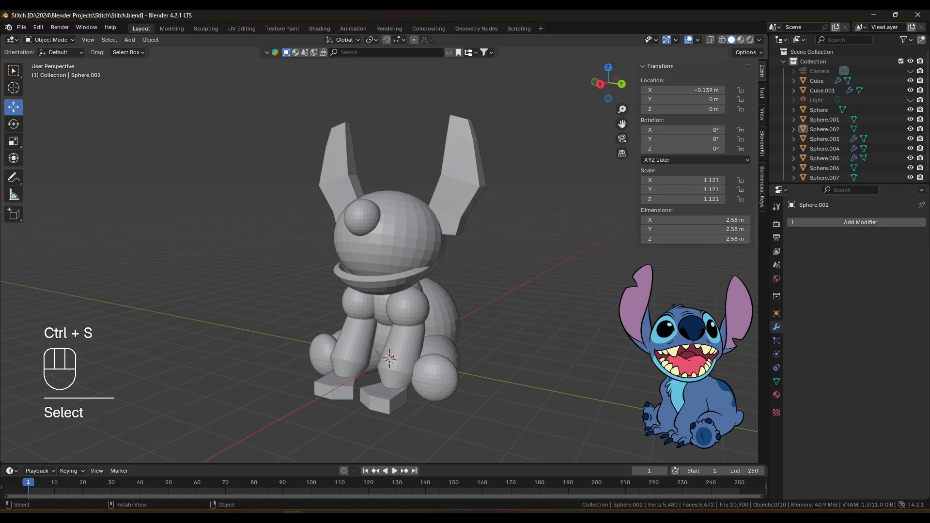